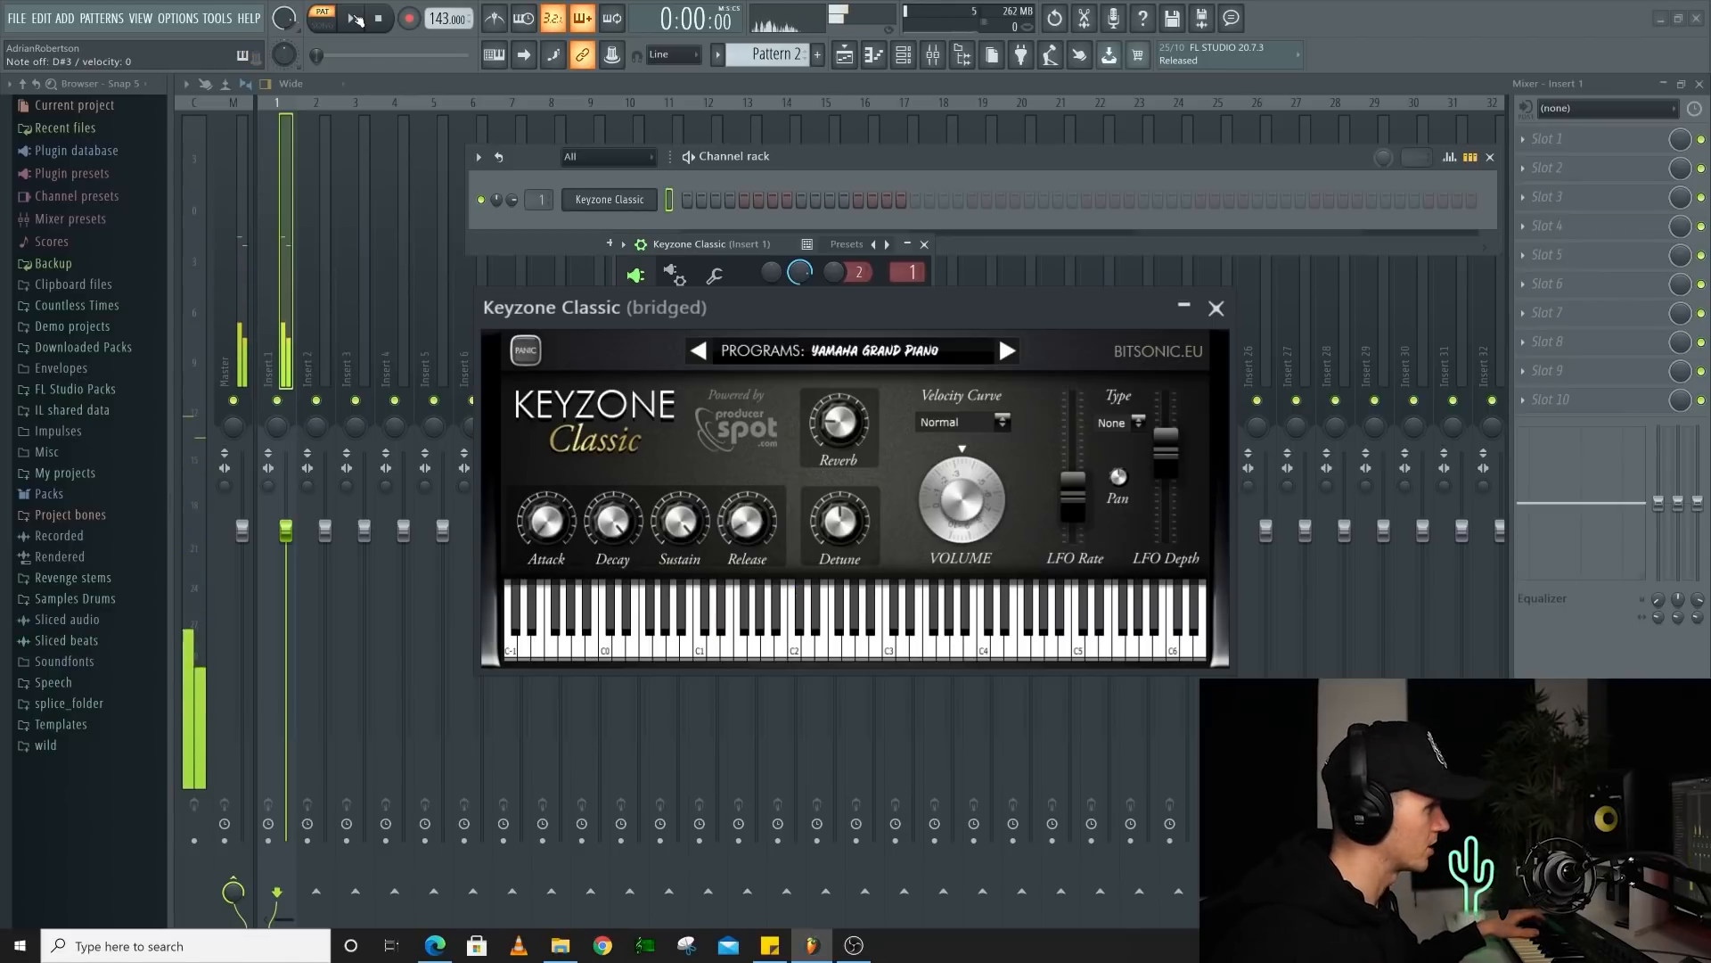
Record the Keyzone Classic piano melody into the eight-bar pattern's piano roll and close the instrument's windows
key("F7")
left_click(351, 18)
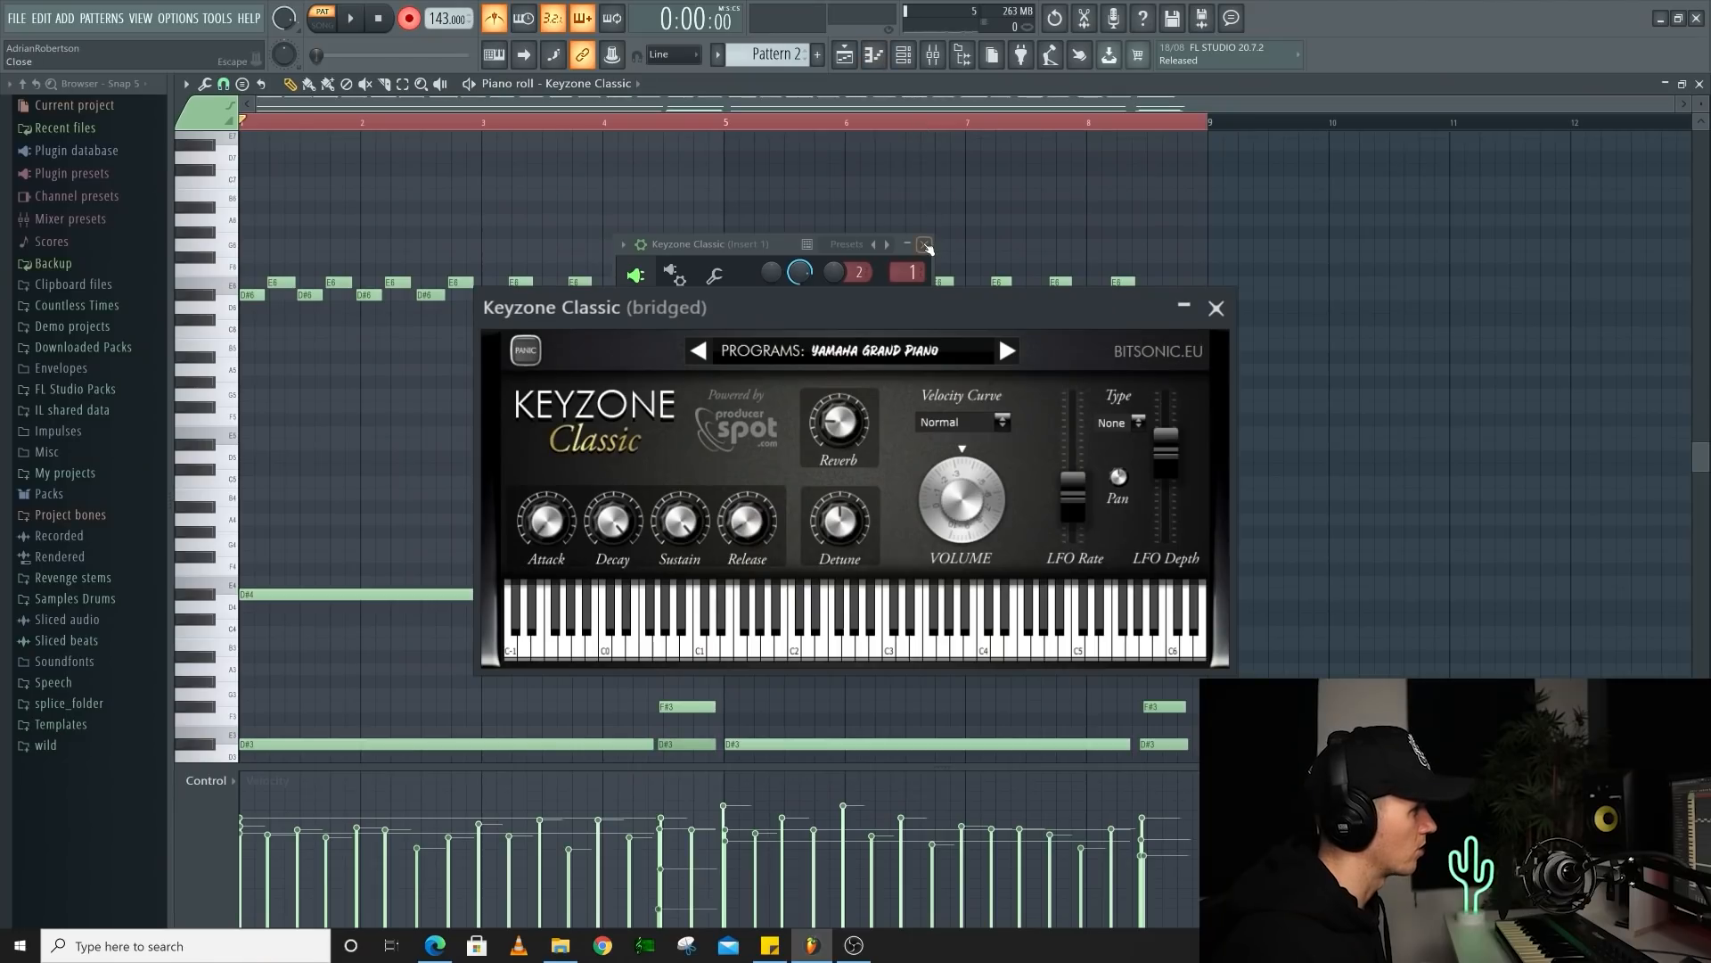
left_click(925, 244)
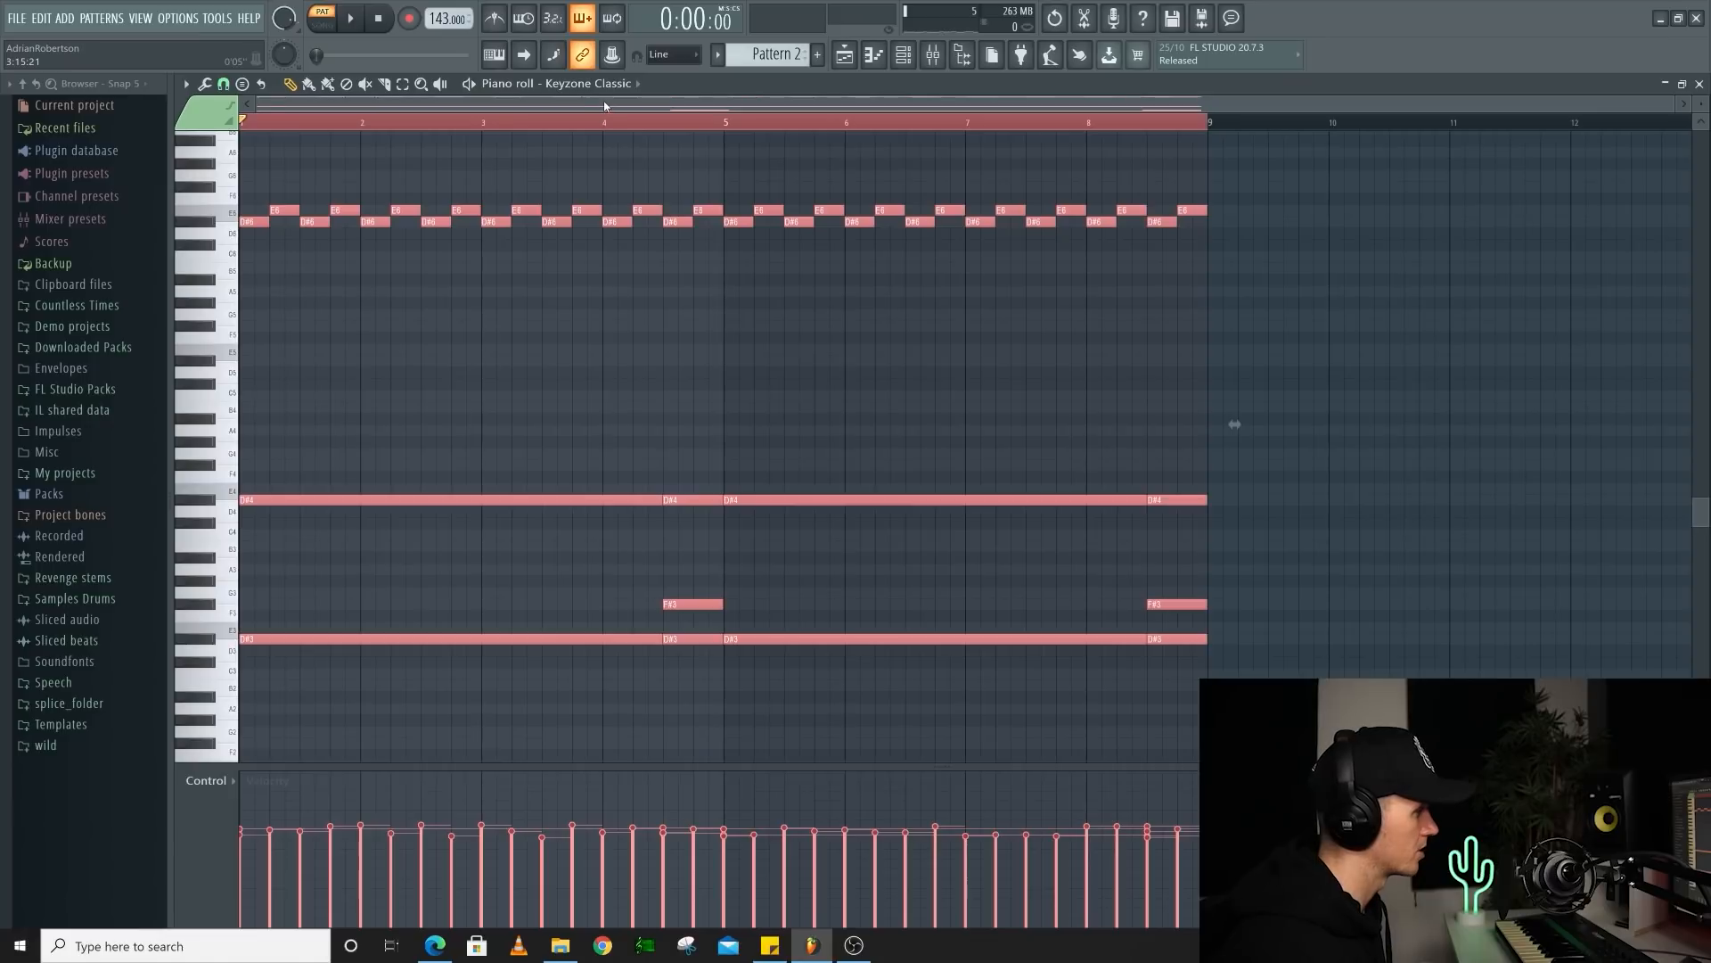
Transpose the notes in bars 5–8 down four semitones and move the short bass note near their end to C3
key("space")
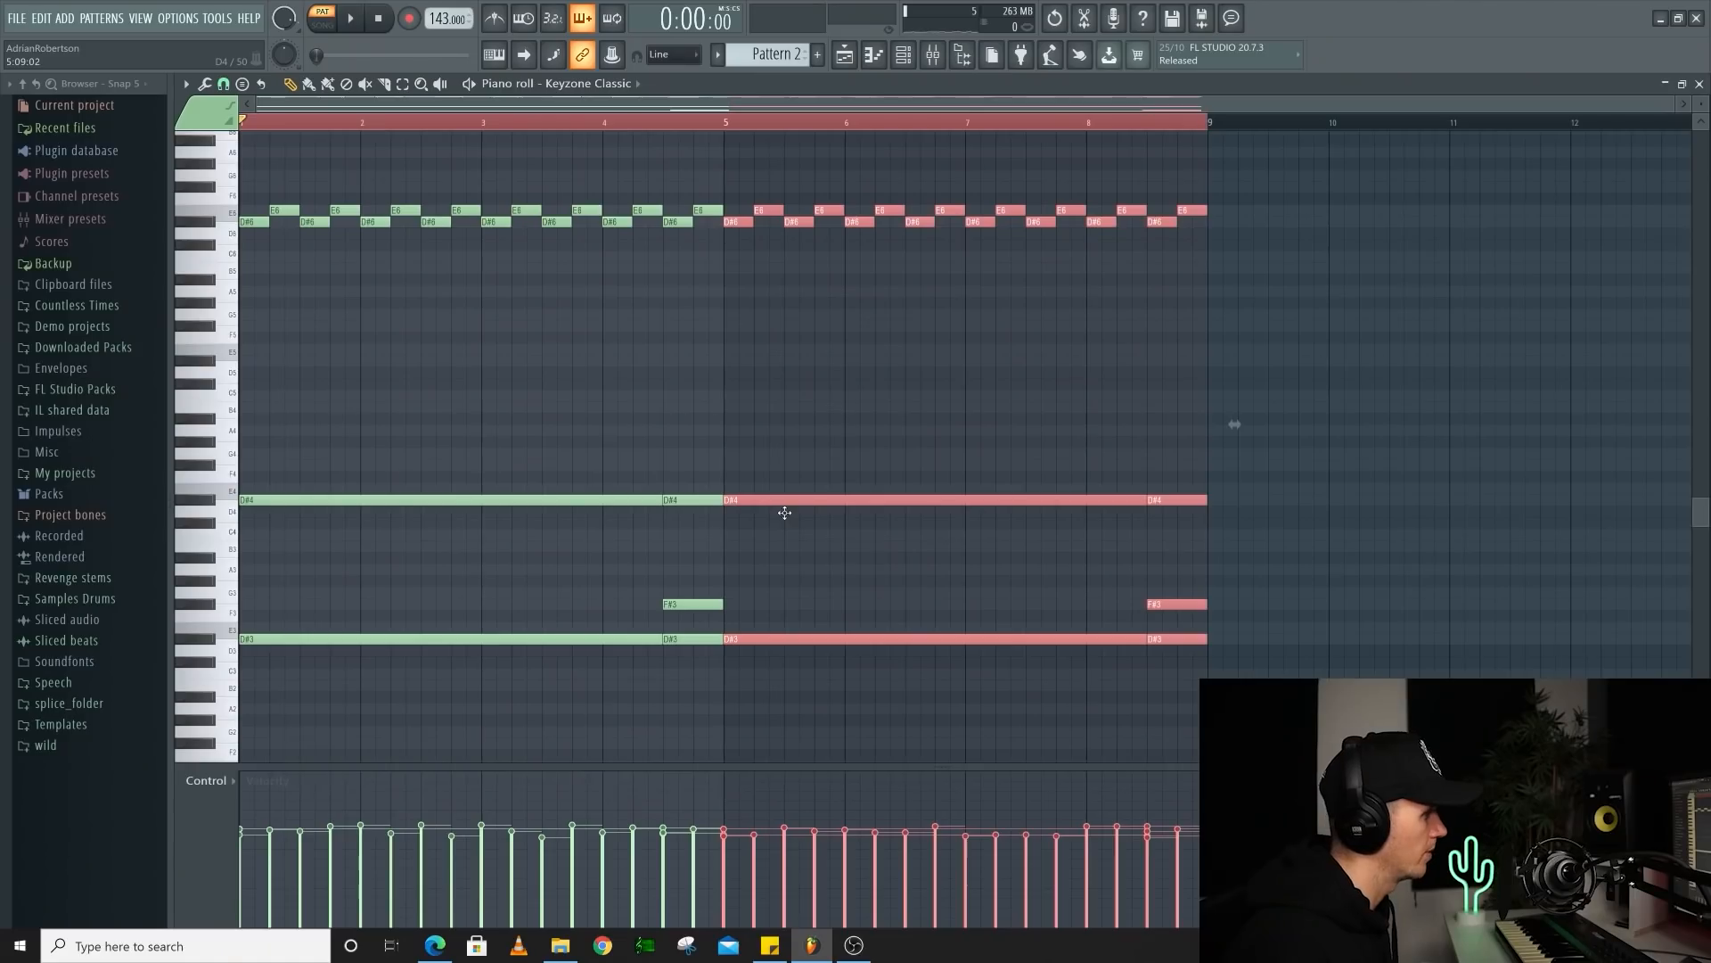
left_click_drag(785, 506, 780, 553)
key("ctrl+d")
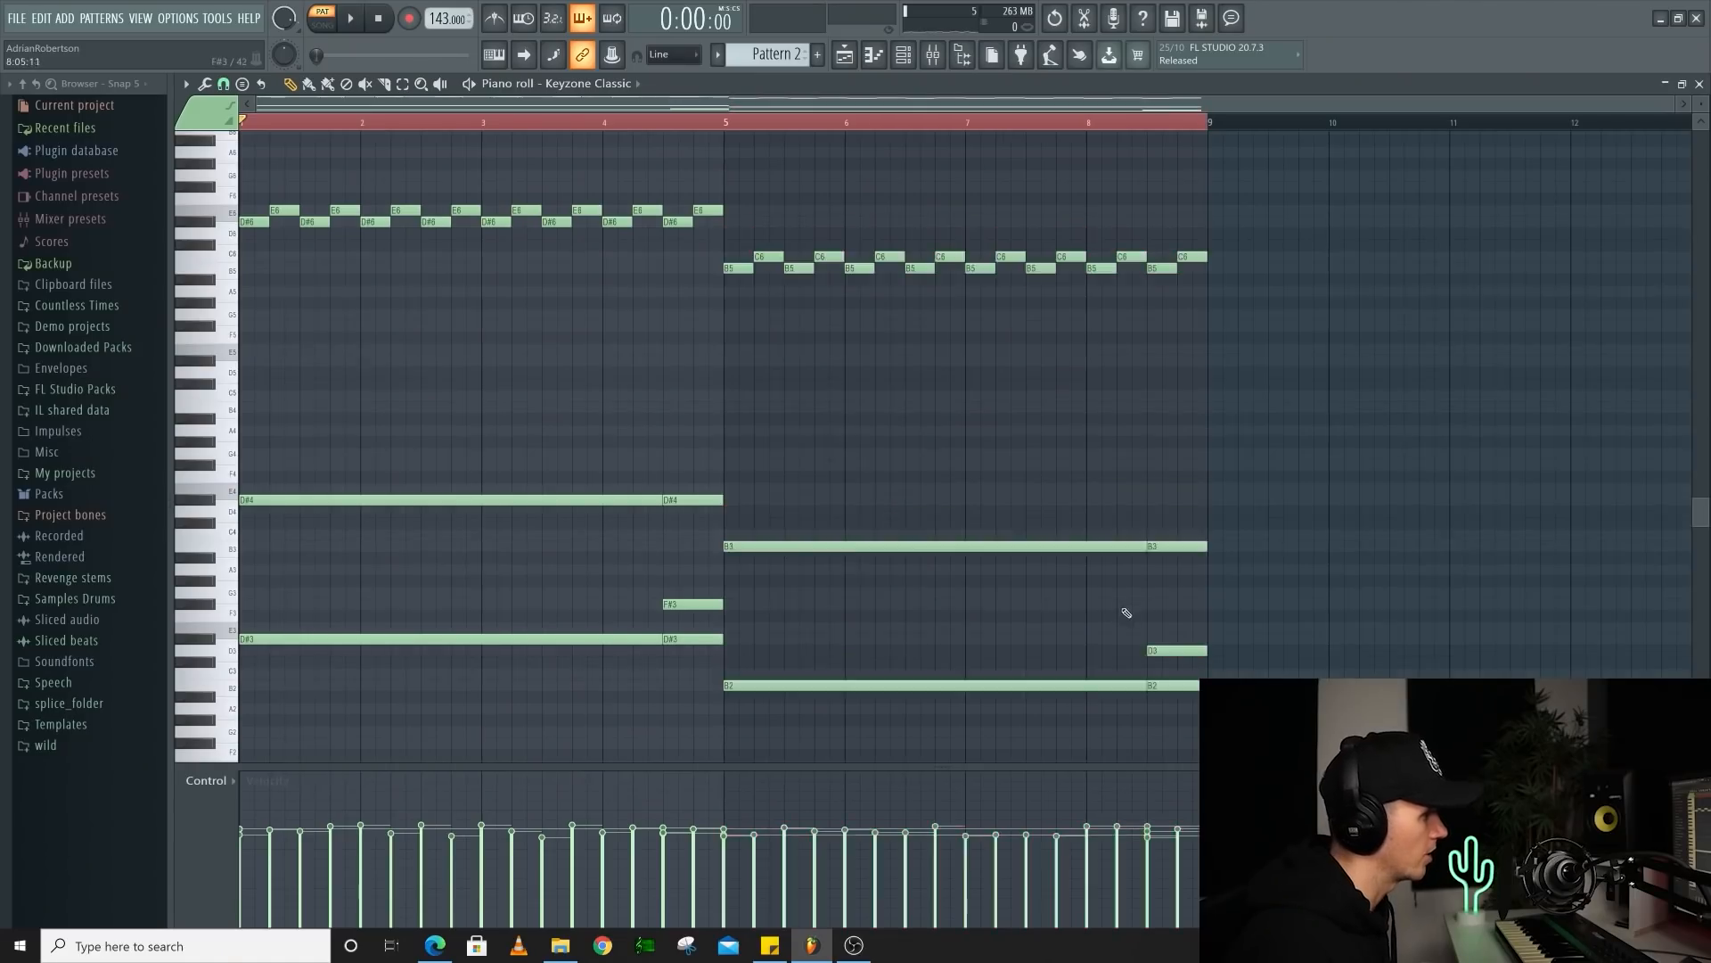
key("space")
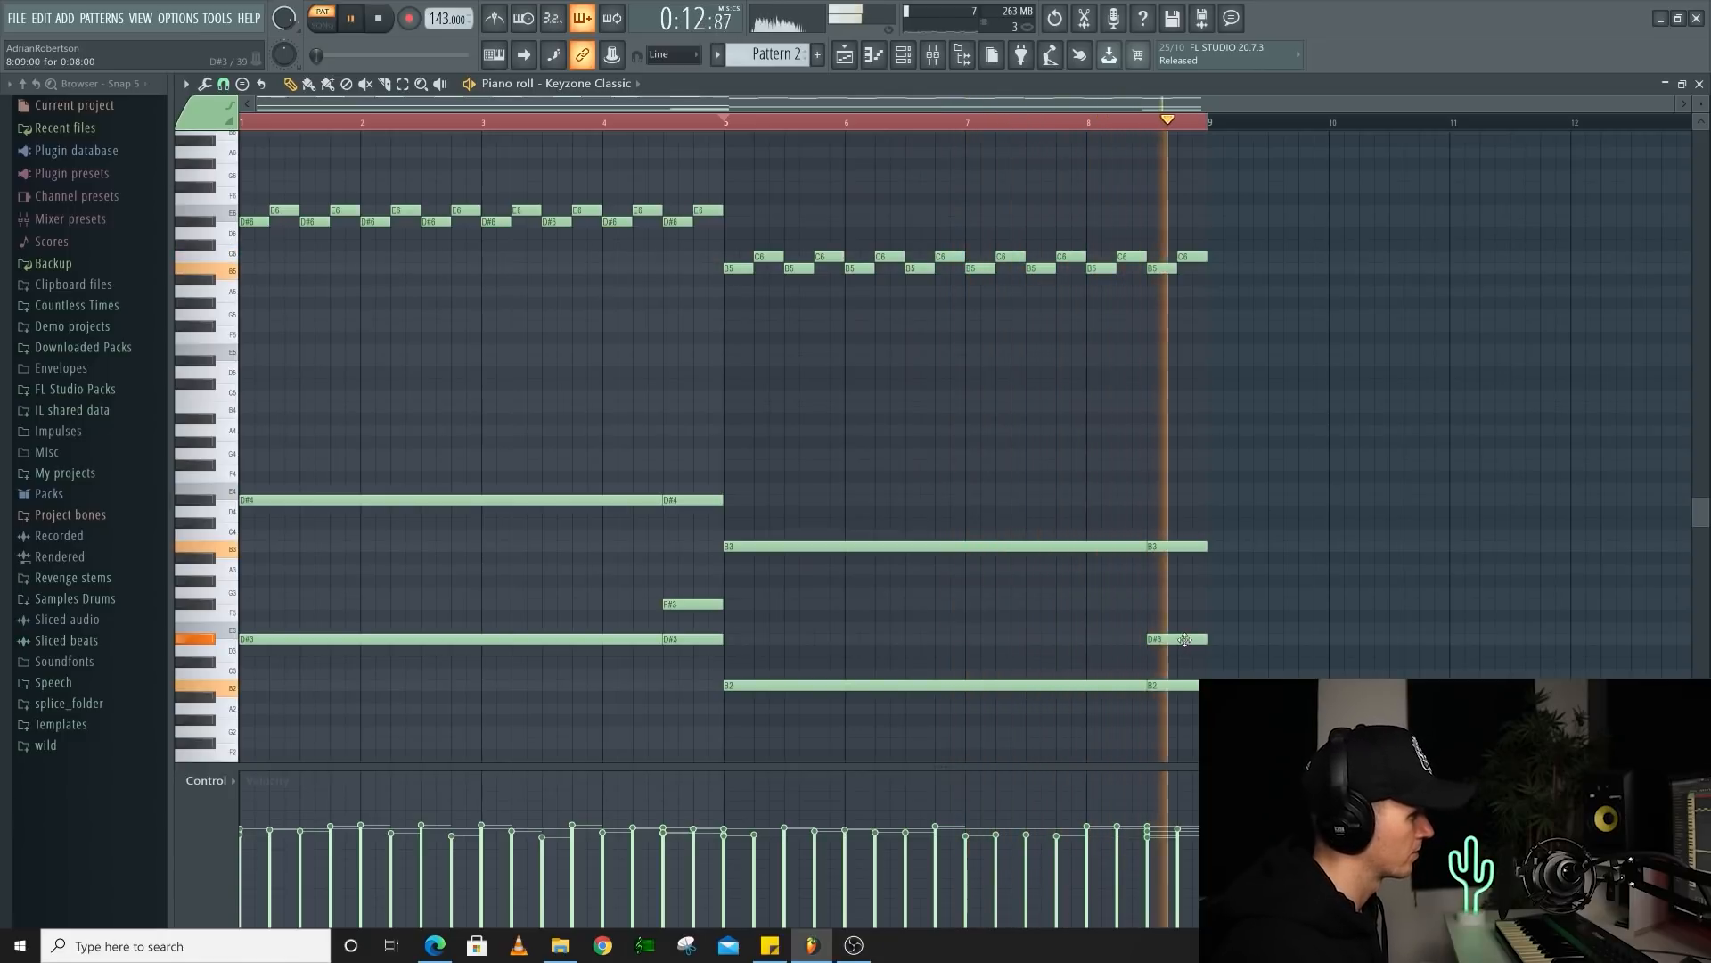
key("space")
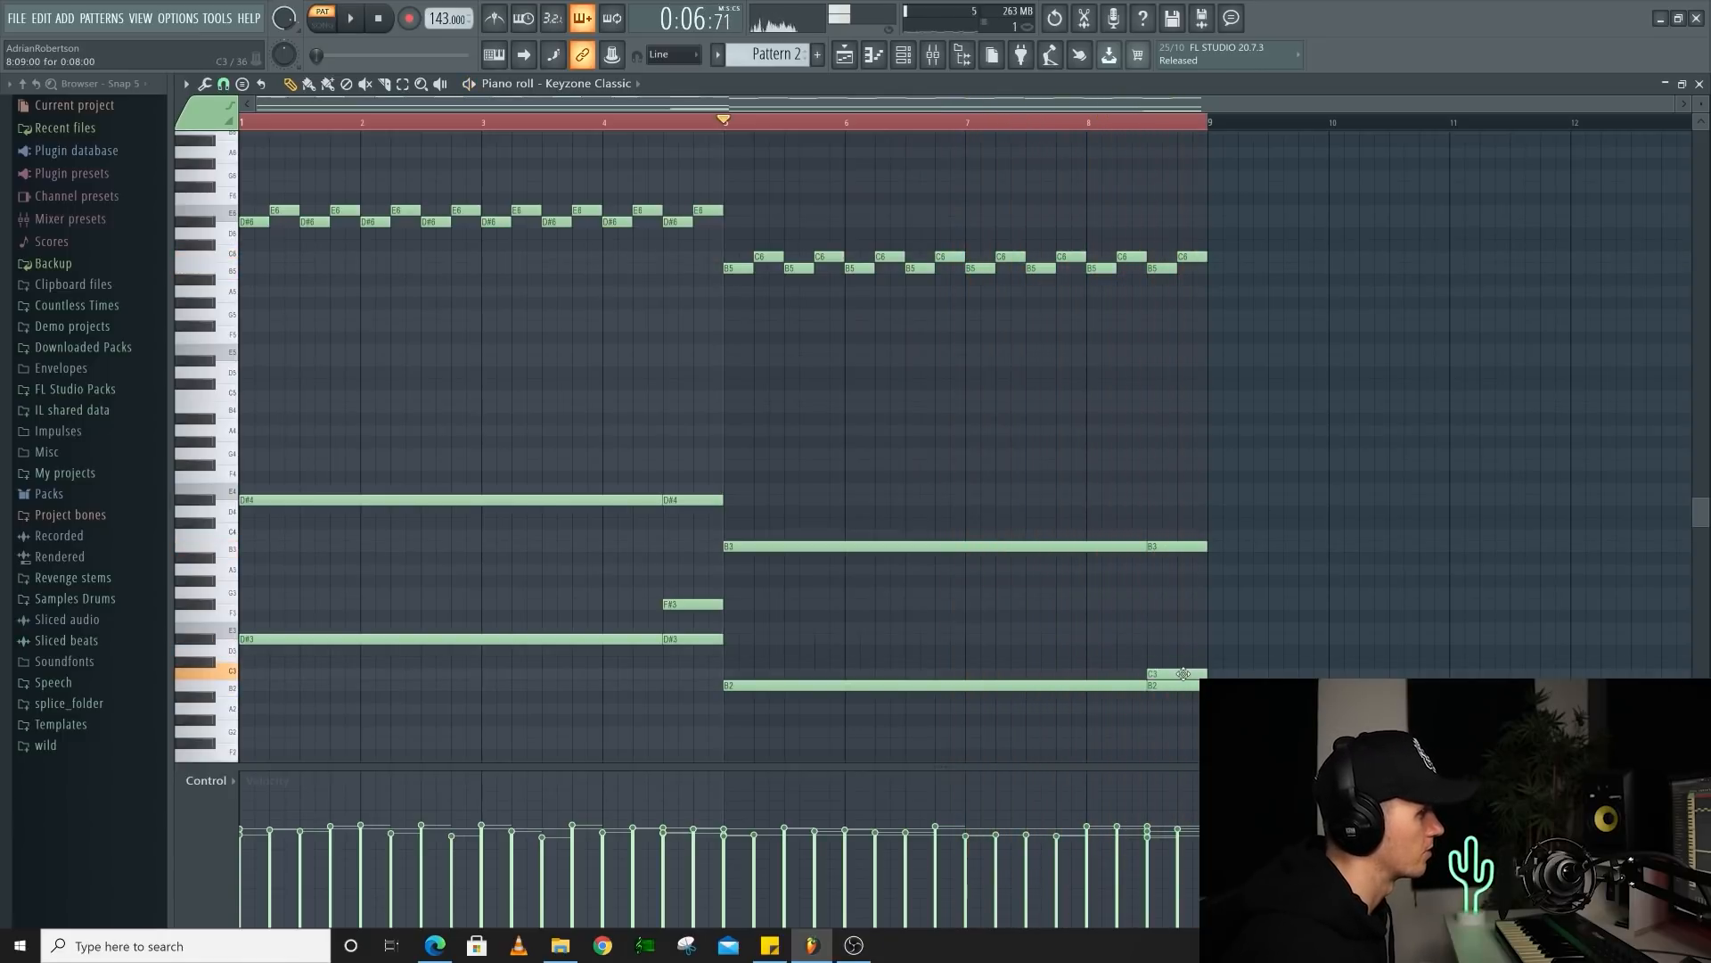
Add the HalfTime effect to slot 1 of mixer track Insert 1 and audition the melody through it
left_click(918, 58)
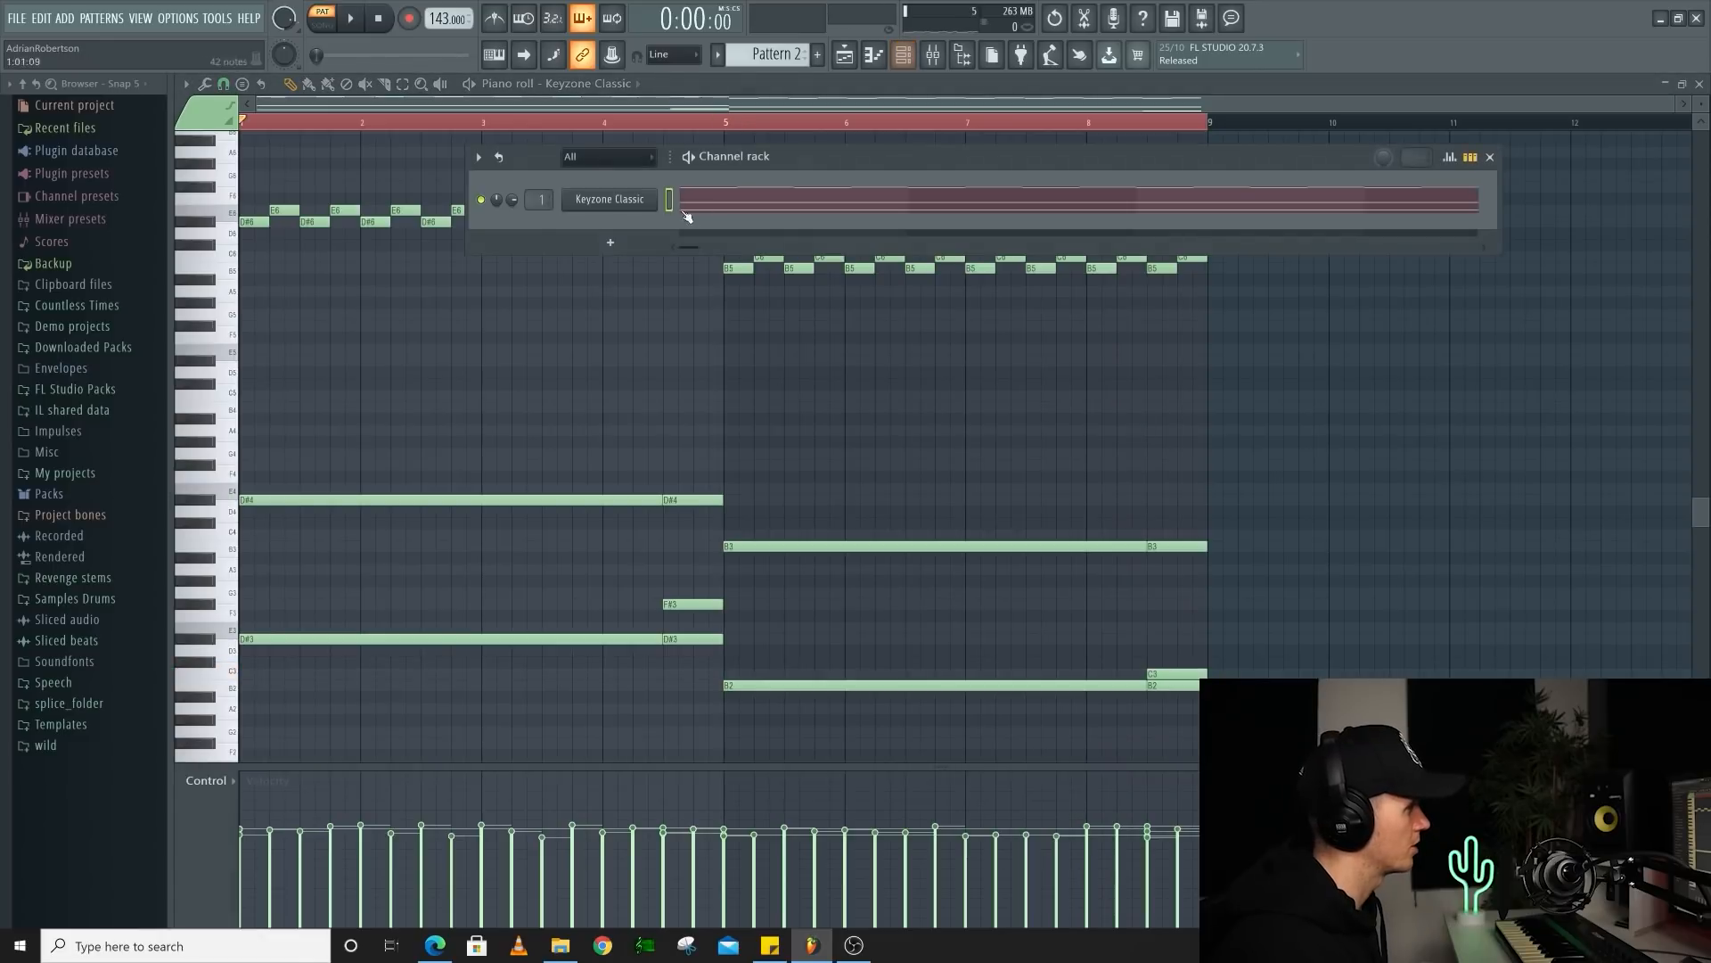
left_click(933, 57)
left_click(1605, 147)
left_click(1297, 326)
key("space")
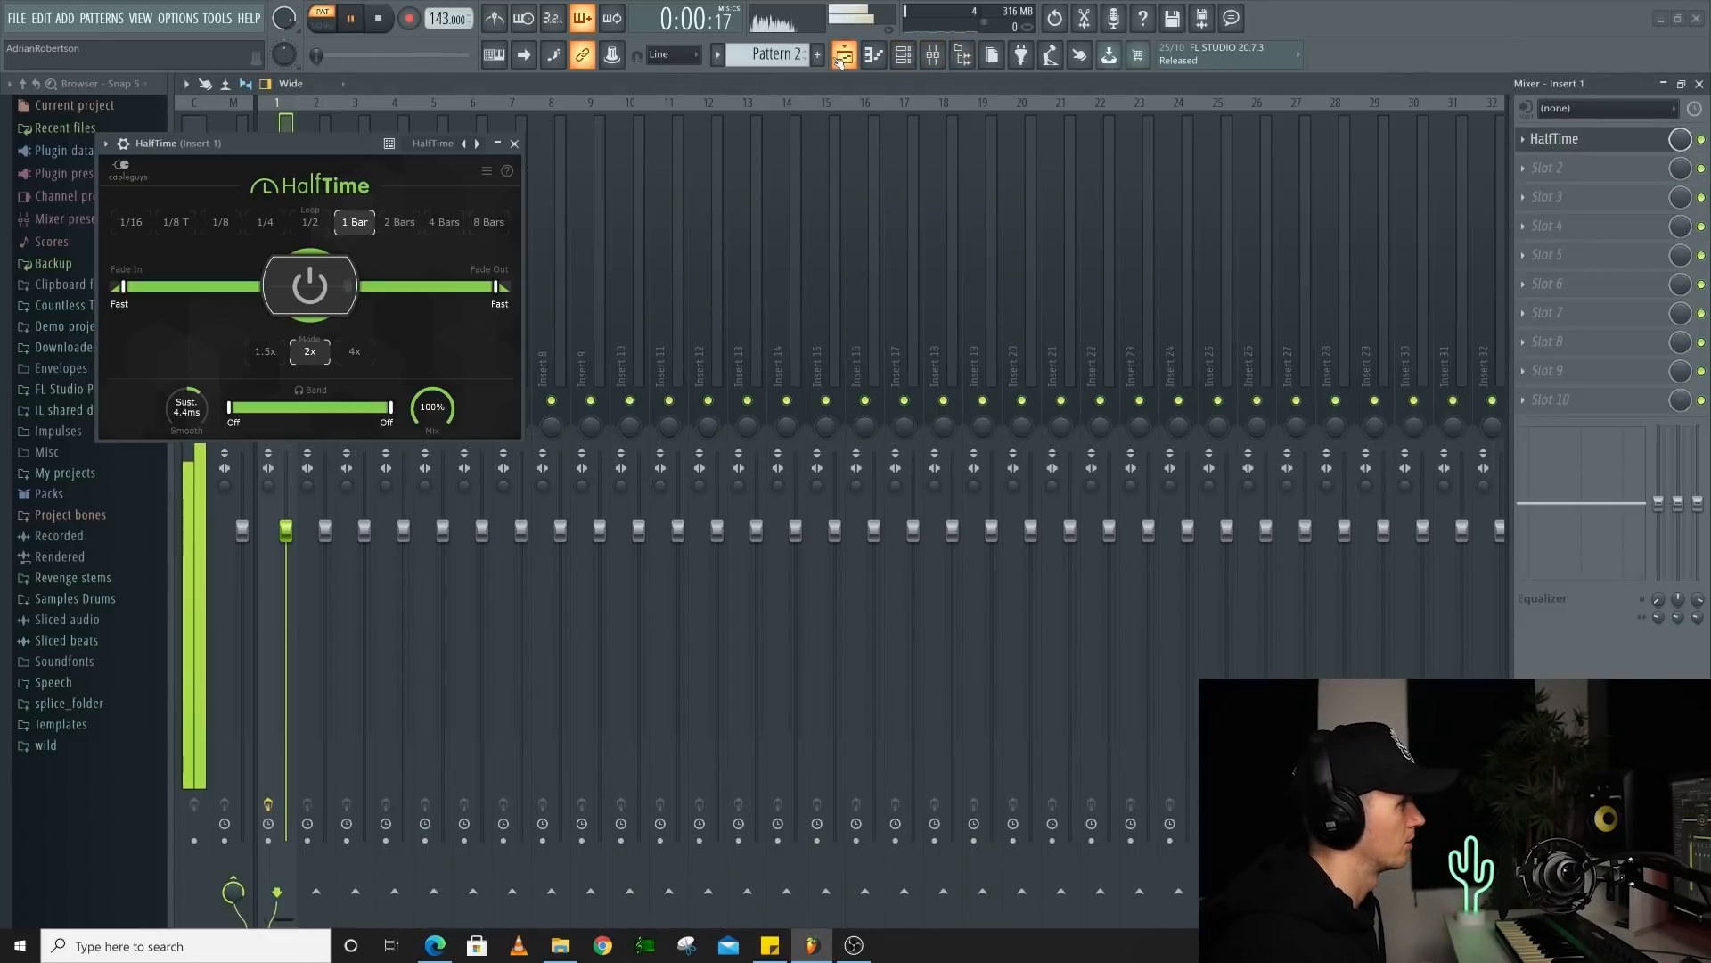
left_click(844, 55)
left_click(510, 145)
Raise all Keyzone Classic notes one octave and halve the alternating high notes' lengths, repeating them to fill all eight bars
left_click(905, 56)
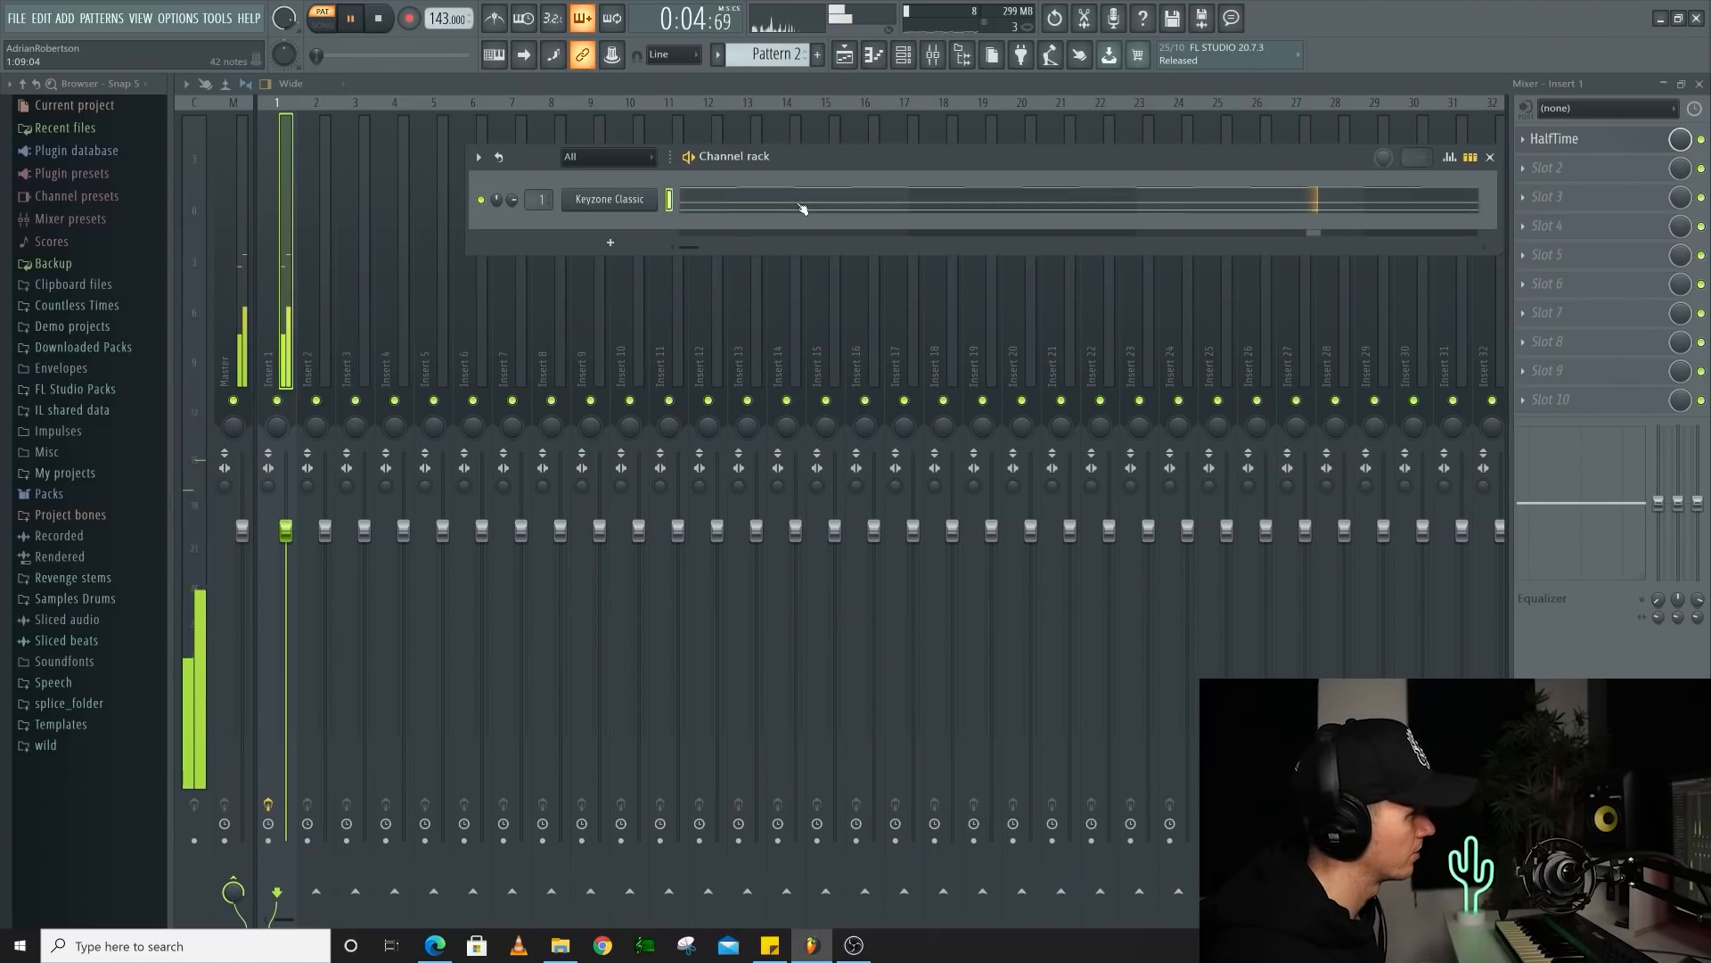
left_click(802, 207)
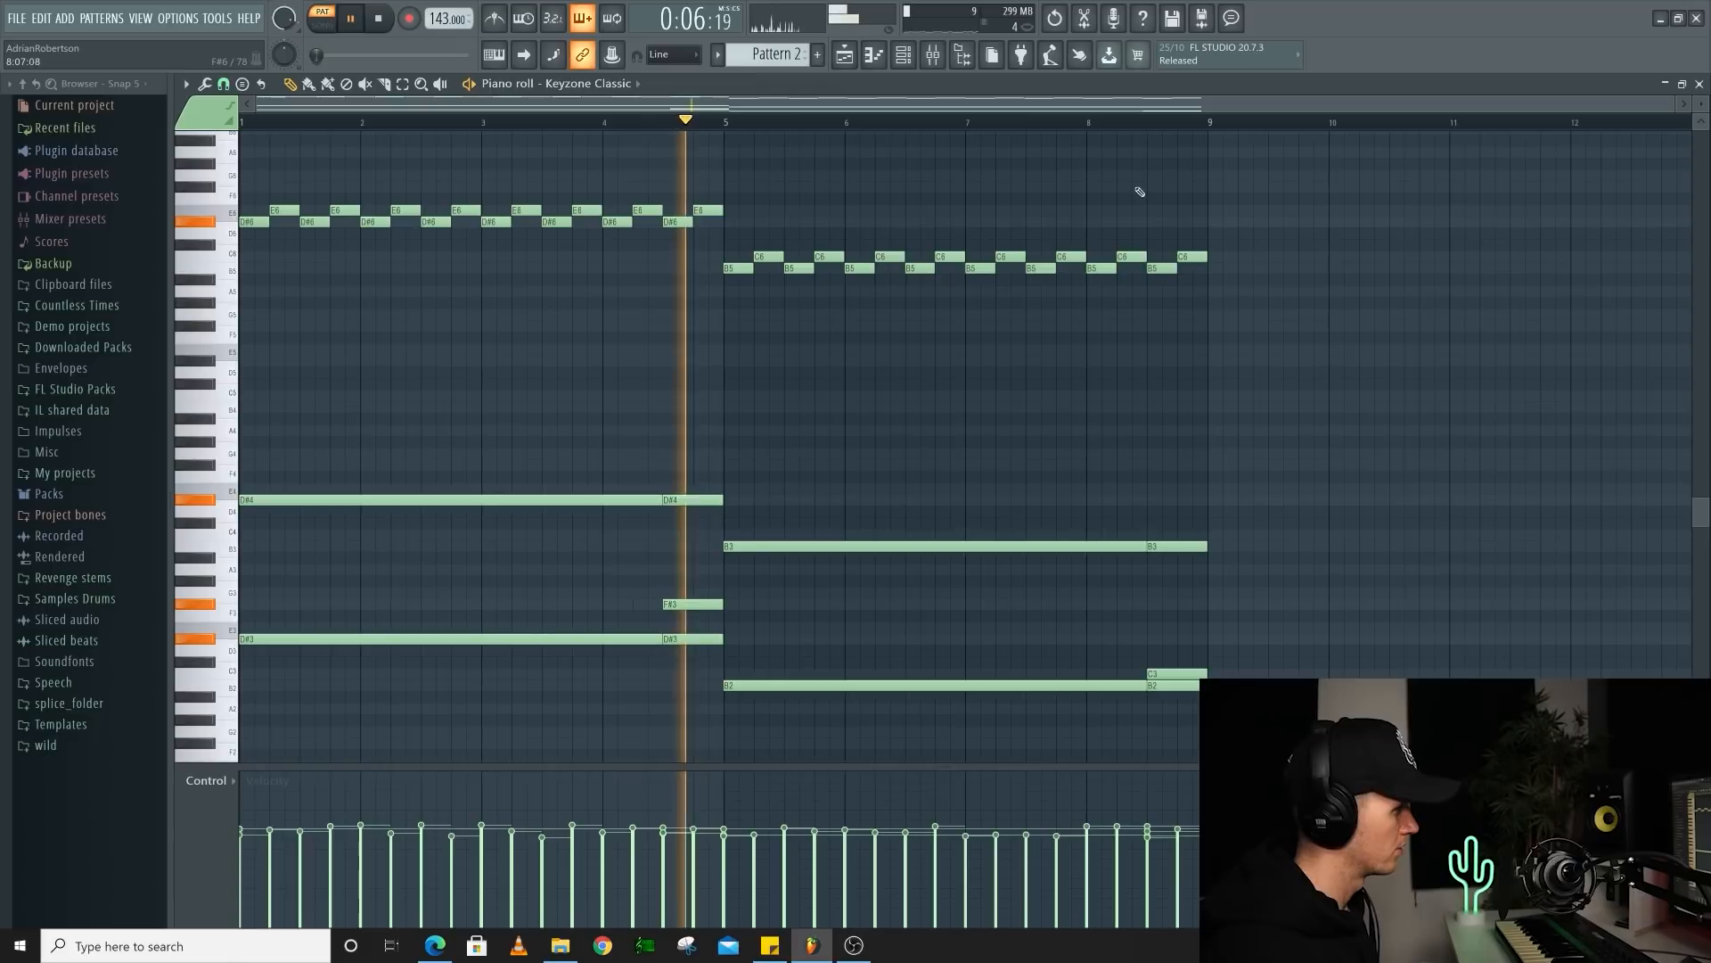
left_click_drag(714, 275, 183, 451)
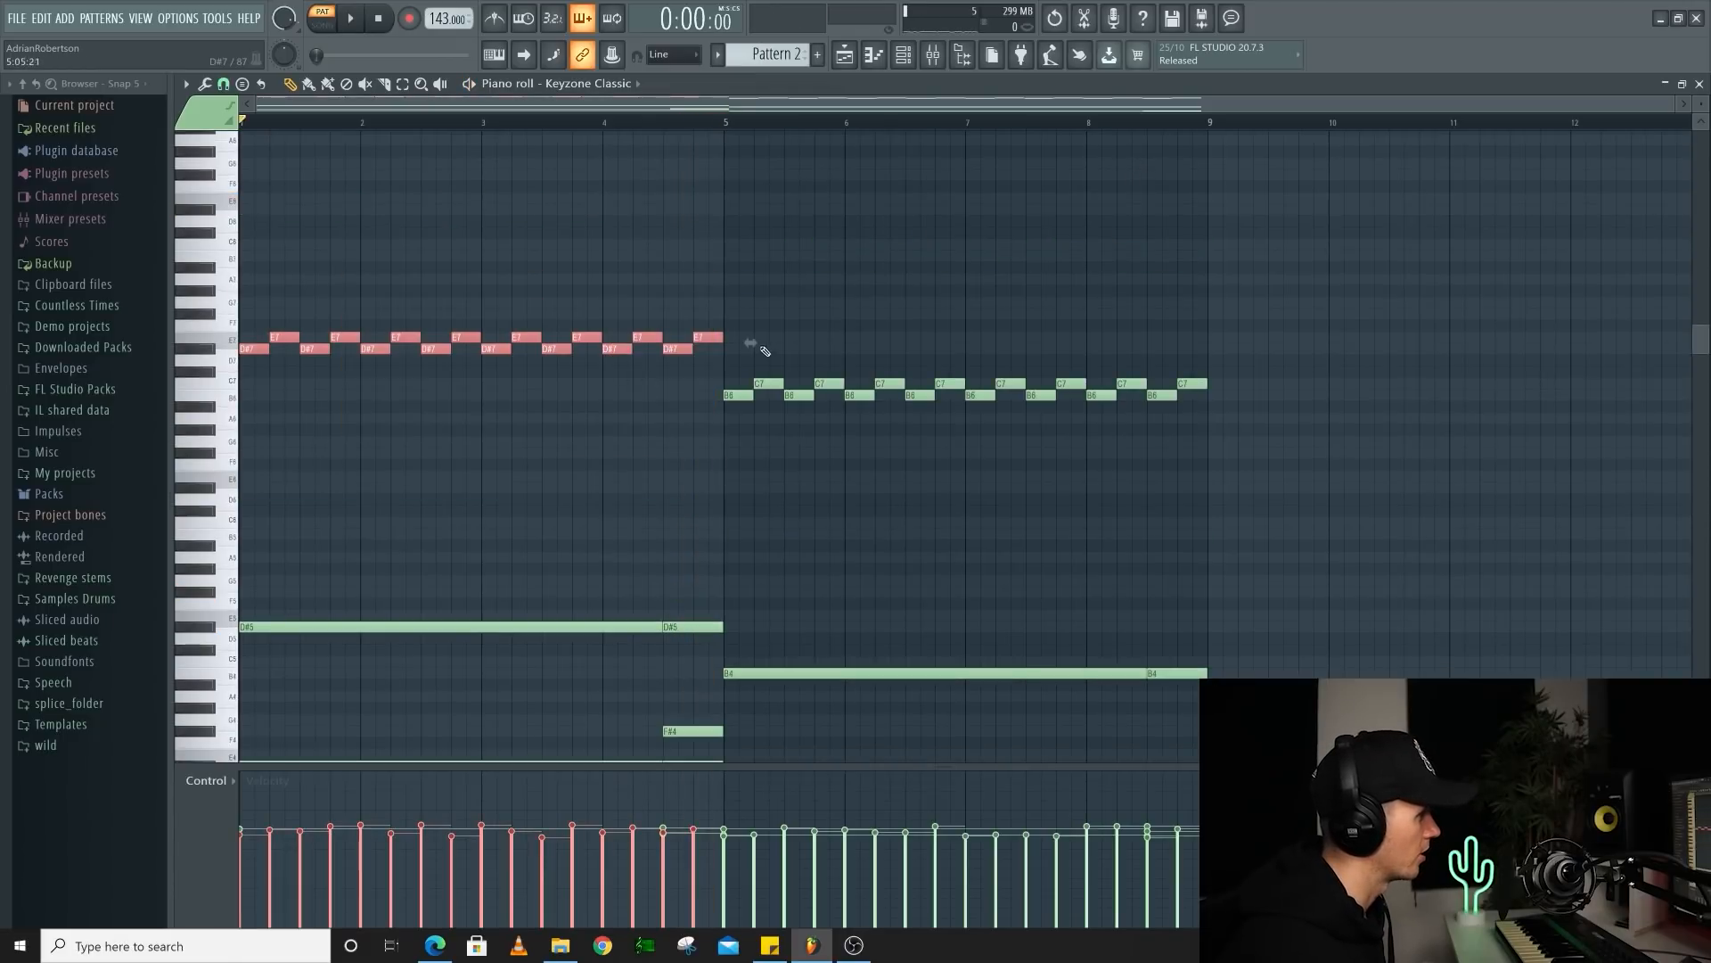
left_click_drag(753, 344, 511, 389)
scroll(493, 386, "up", 6)
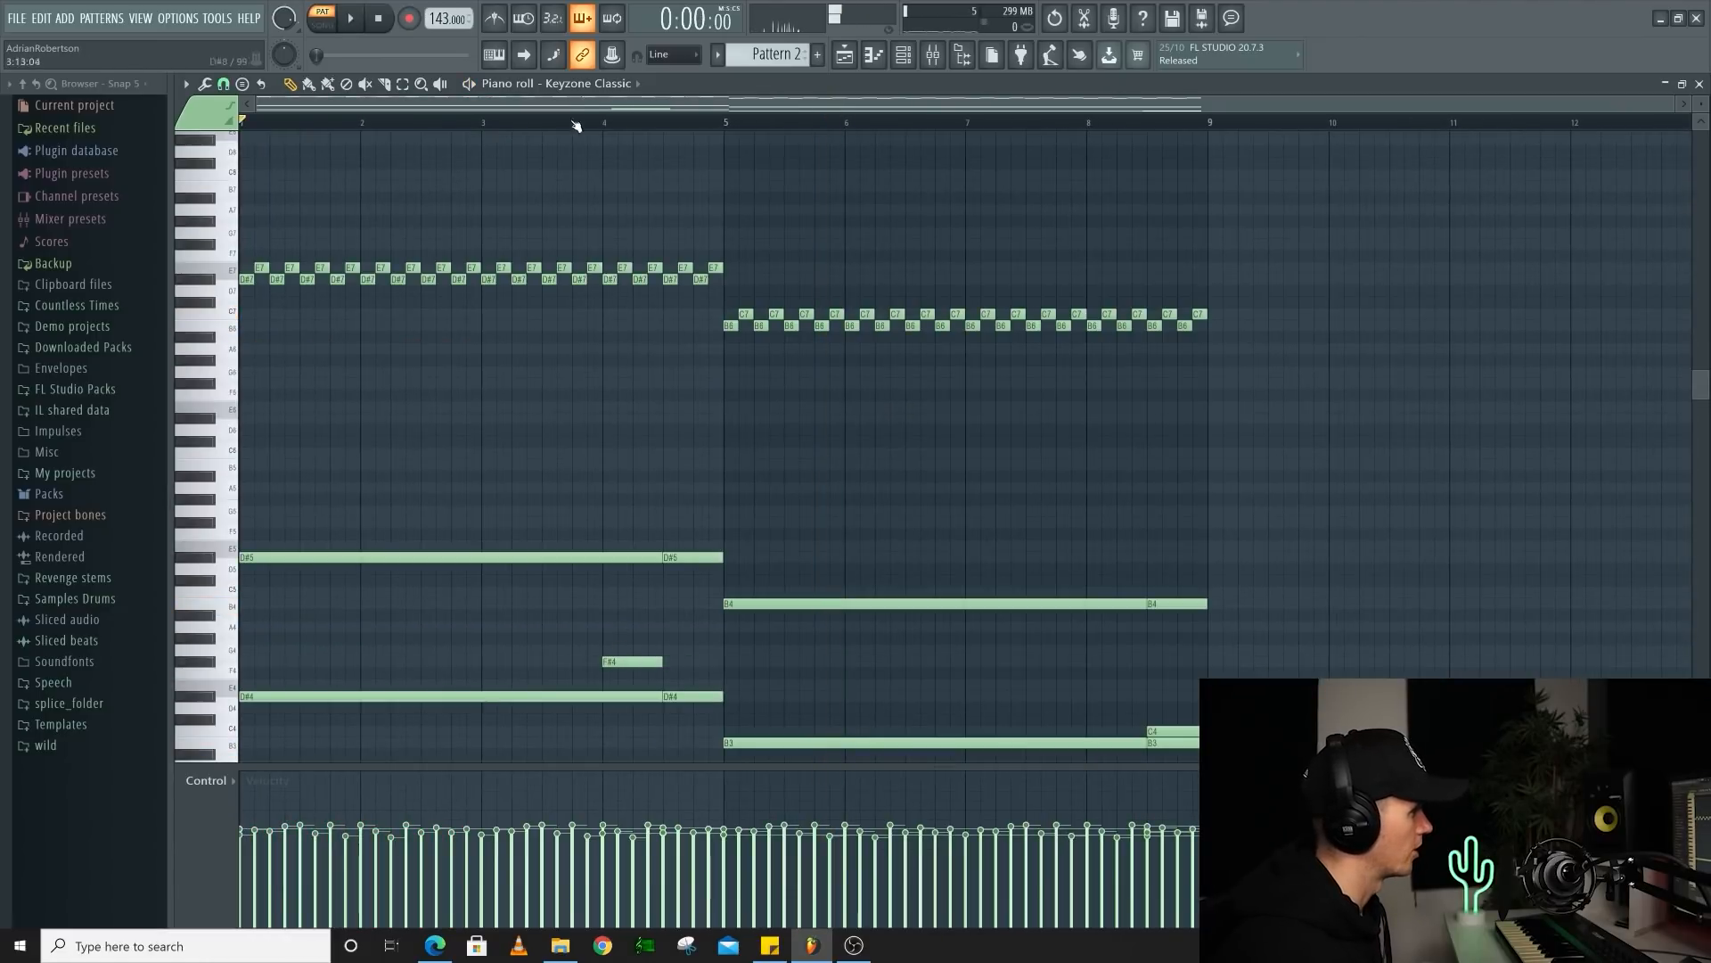
Remove the repeated sustained notes at the end of each four-bar half and extend the long octave notes to fill the gaps
key("space")
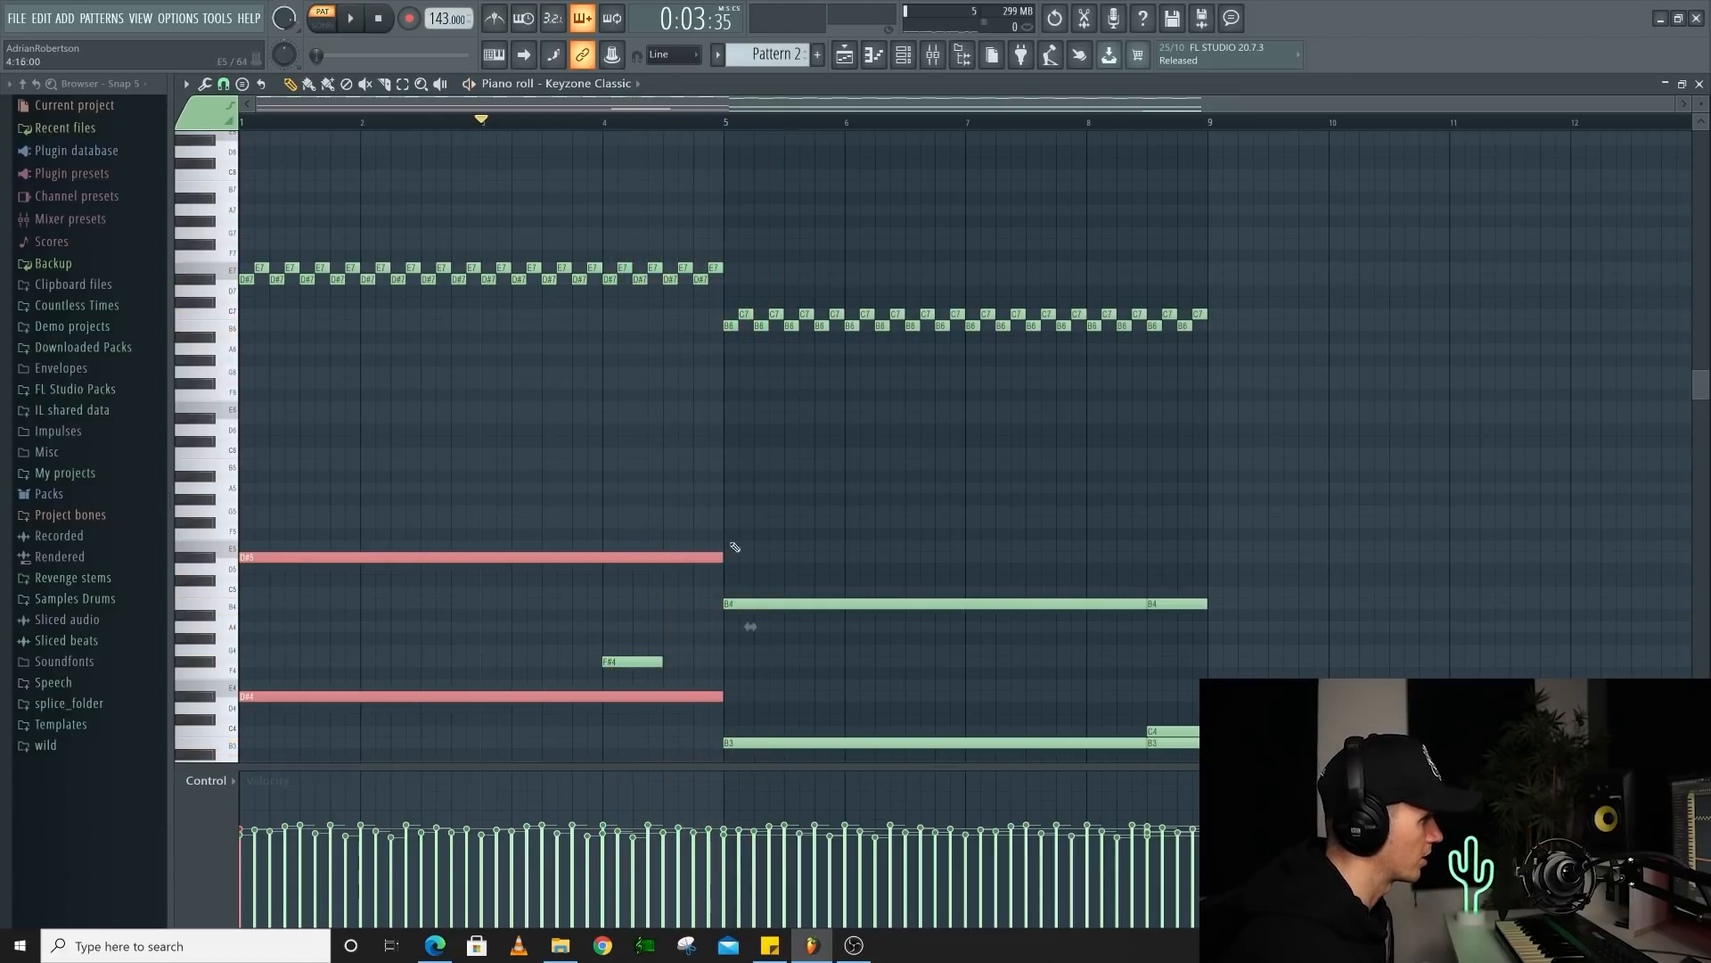
left_click(731, 543, "ctrl")
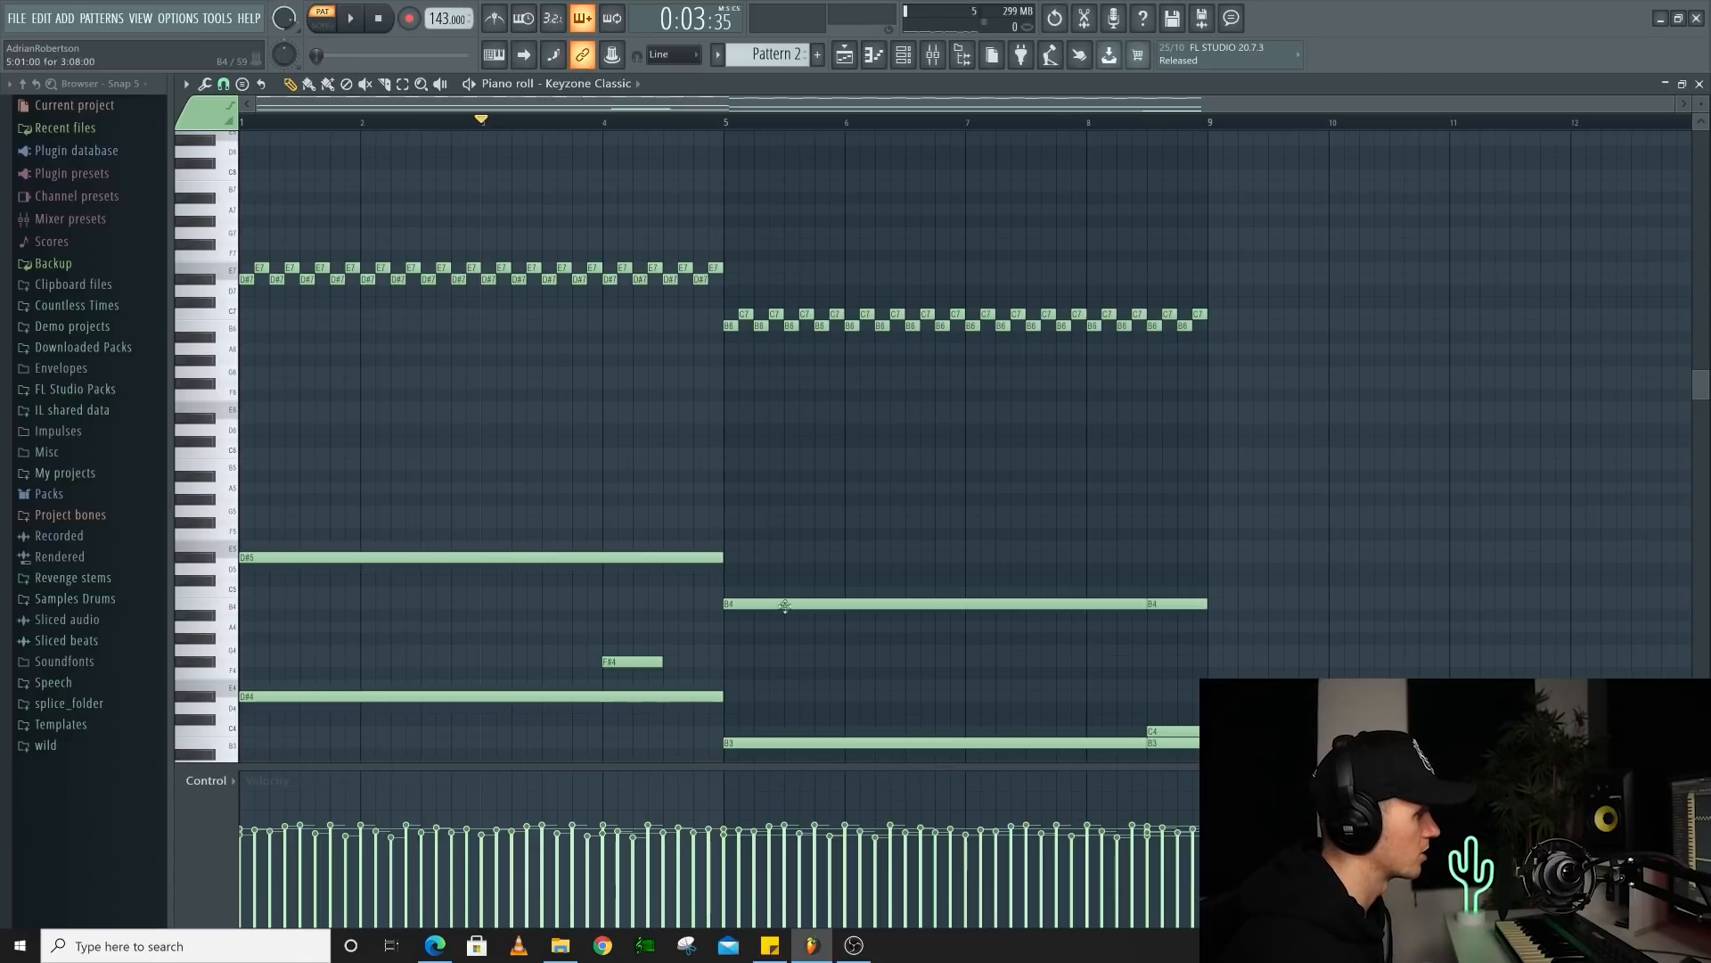
right_click(1185, 603)
left_click_drag(1121, 485, 1103, 733)
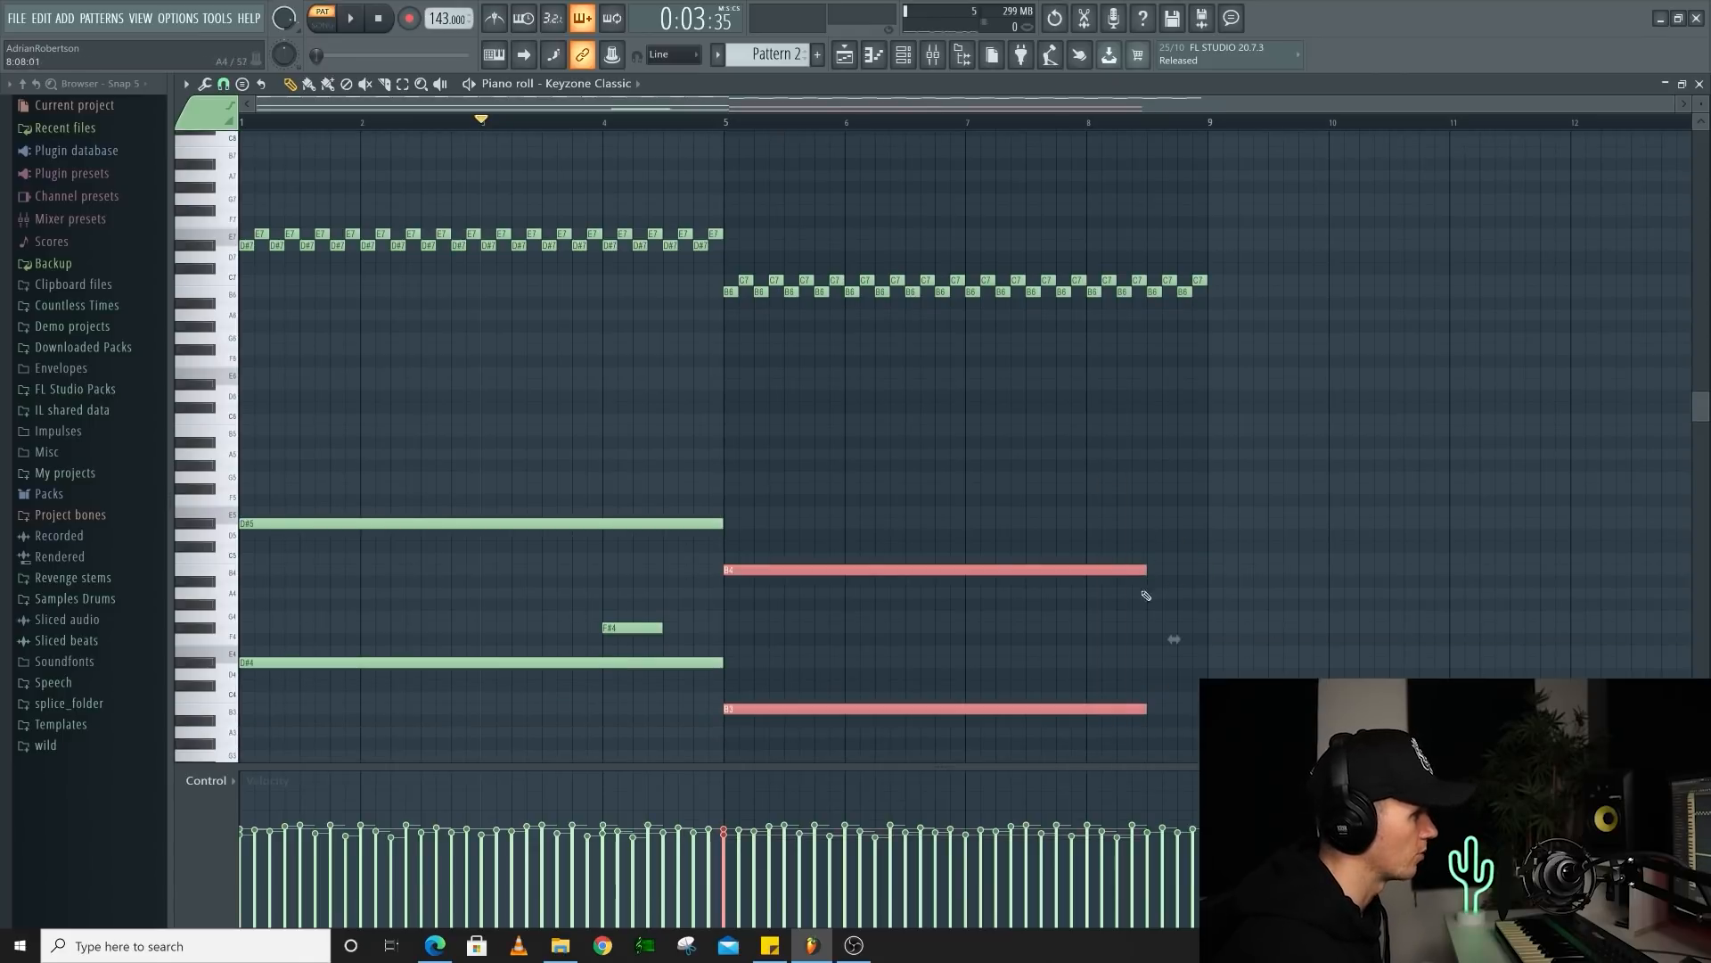
left_click_drag(1157, 572, 1217, 572)
Place a short note at the start of bar 8 between the long notes and lower its pitch while auditioning the melody
key("space")
left_click(1105, 639)
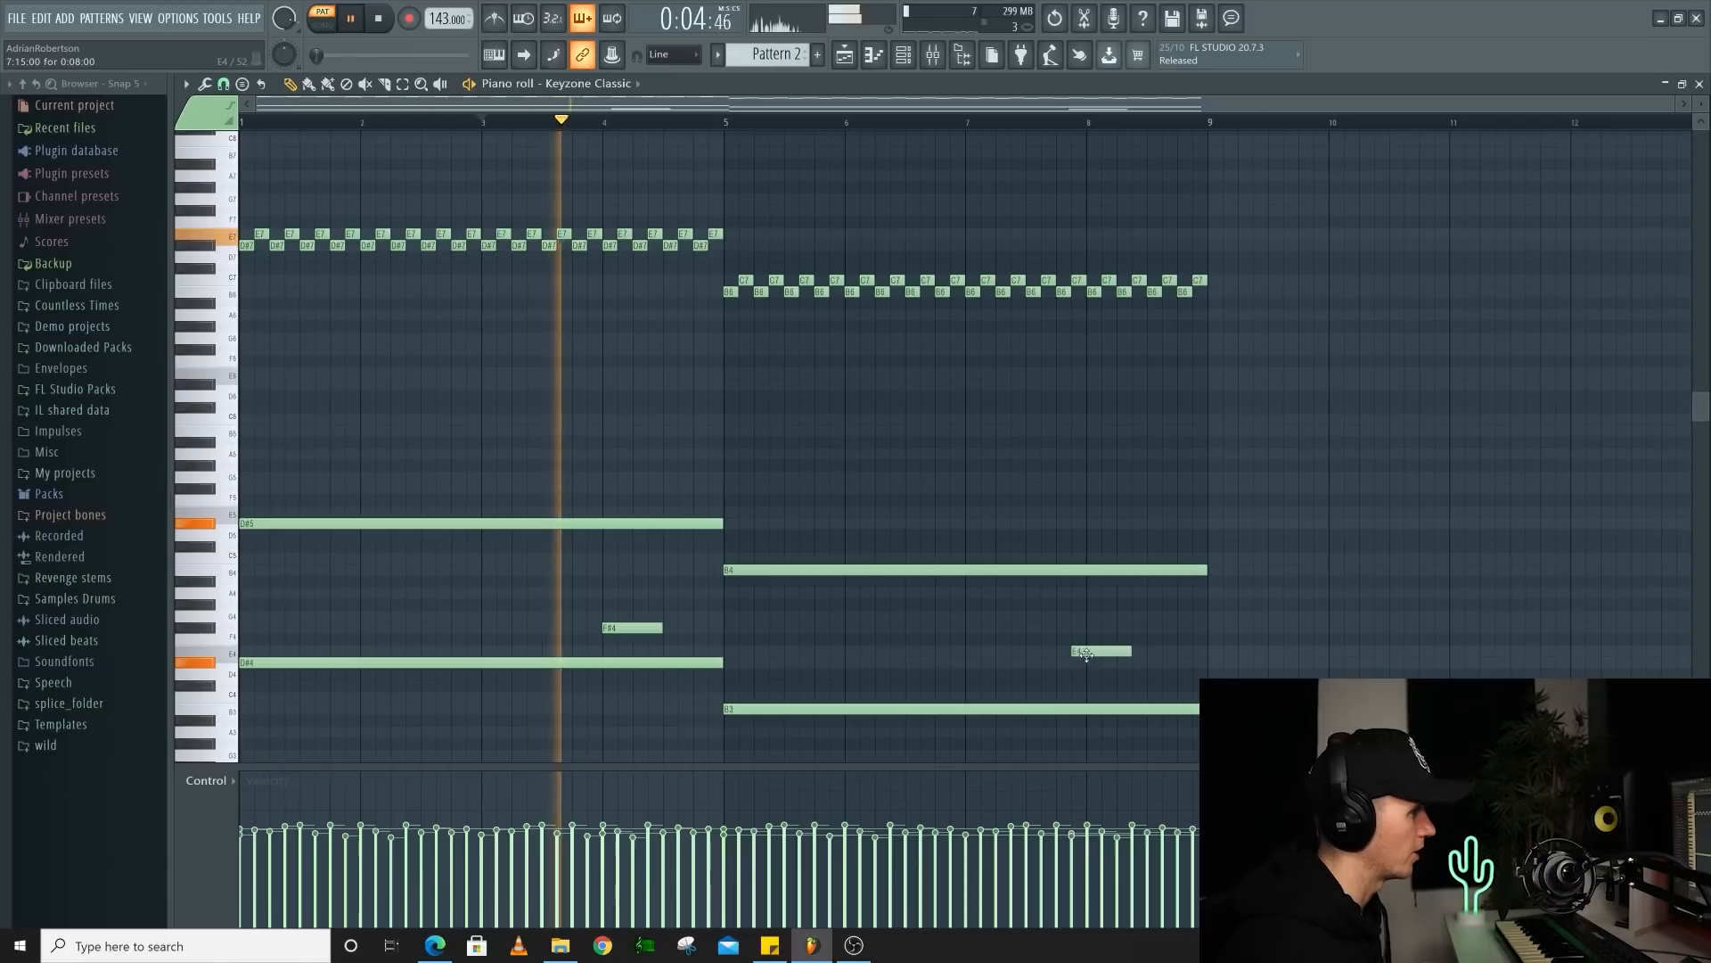
left_click_drag(1104, 652, 1104, 675)
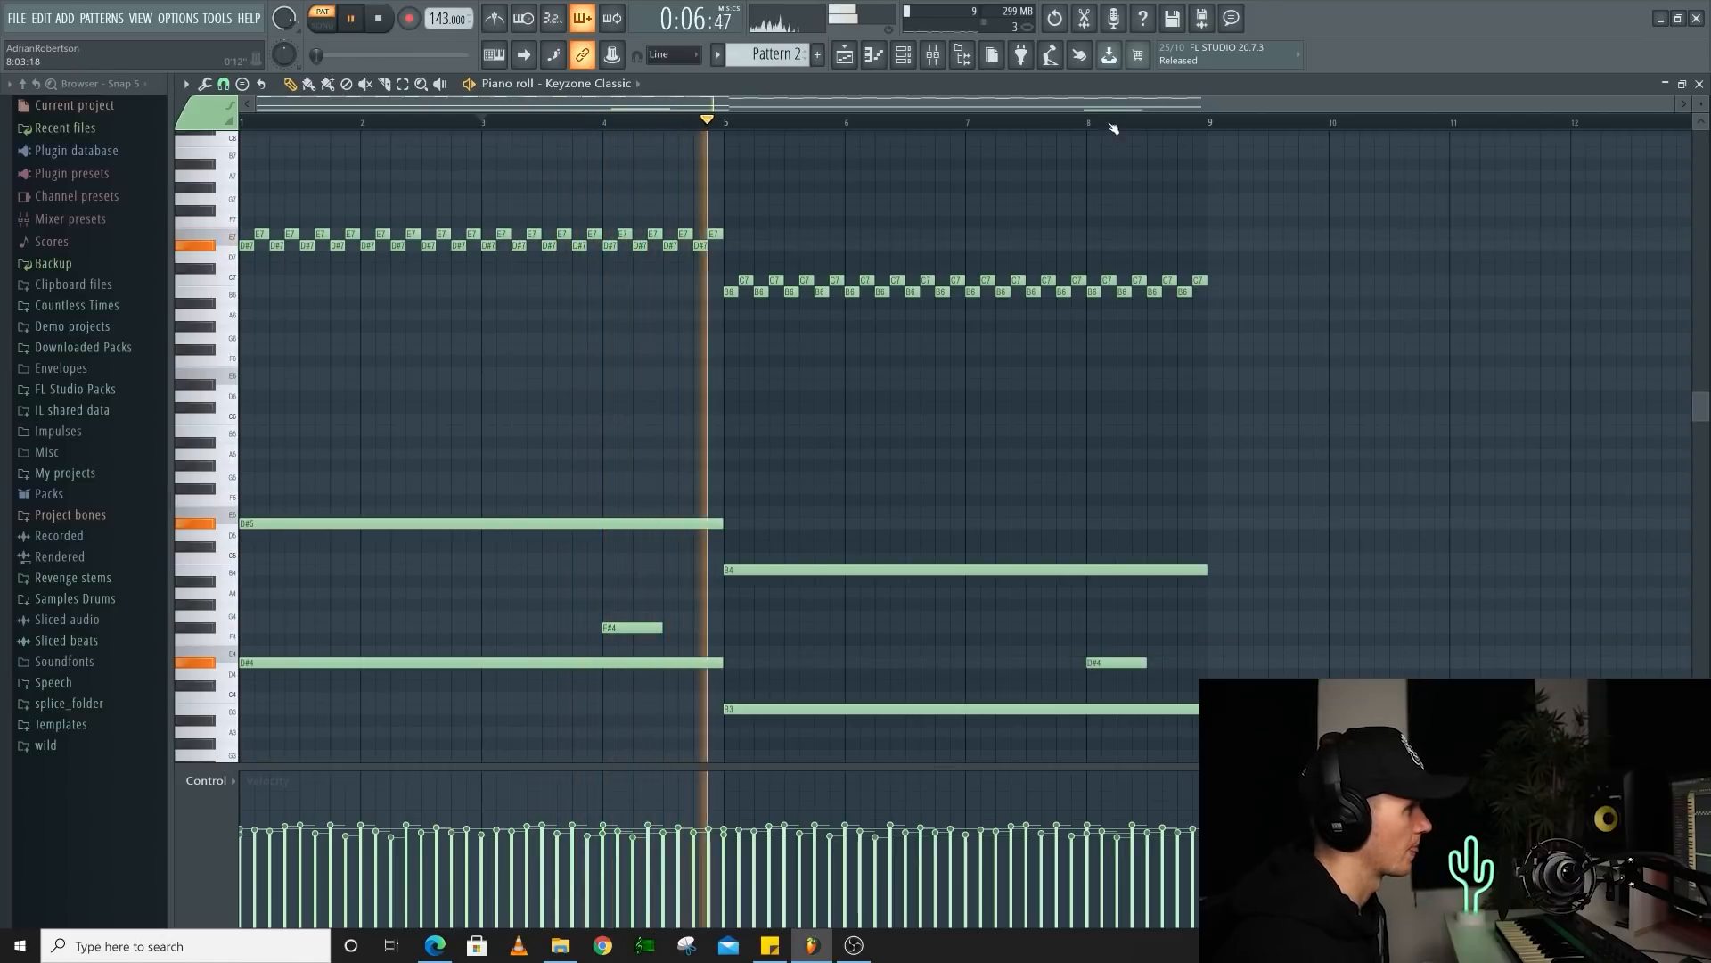
left_click(970, 125)
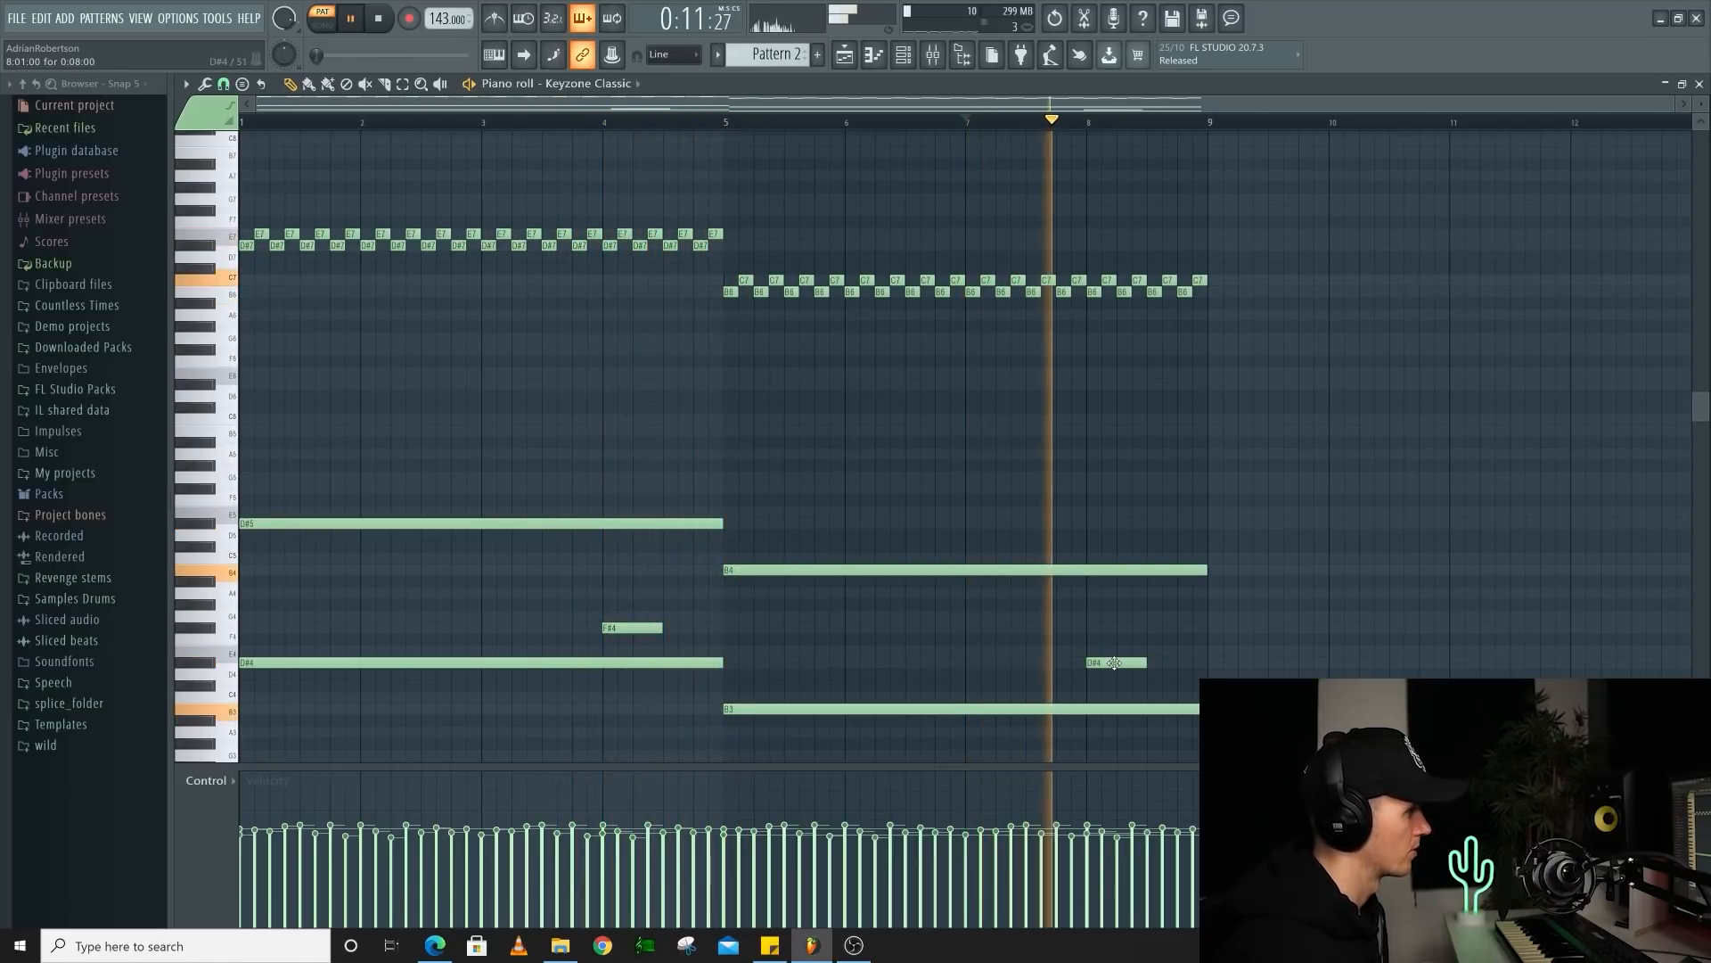
key("space")
left_click_drag(1114, 664, 1112, 675)
key("space")
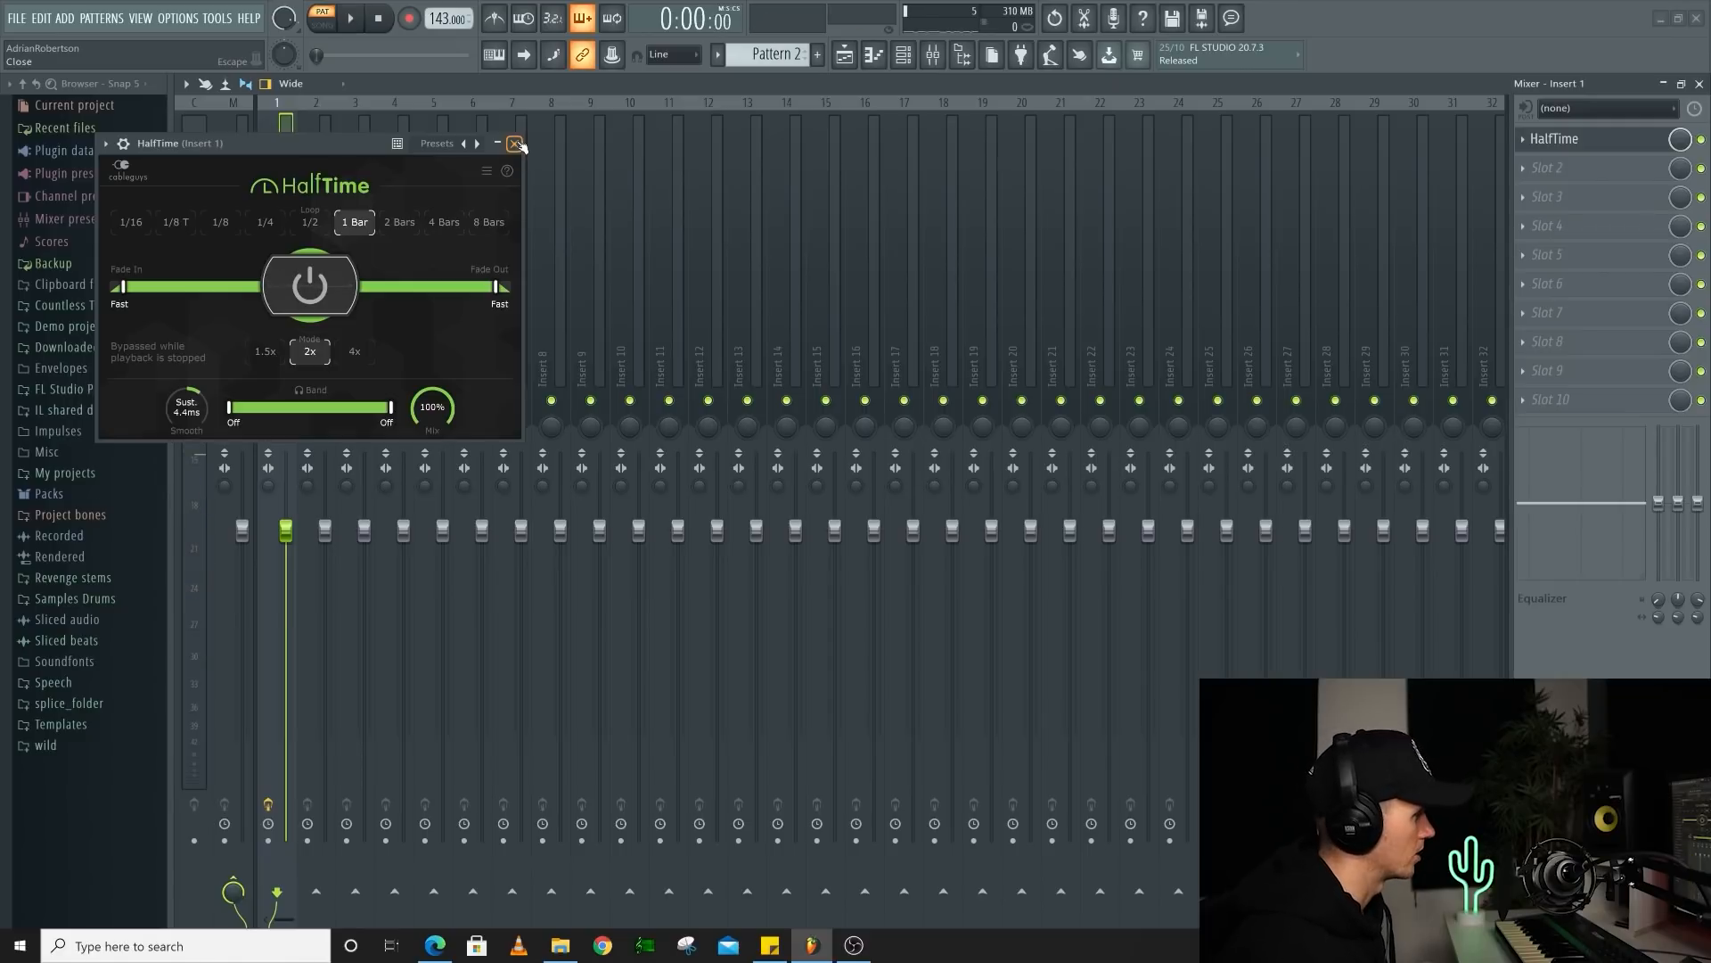
Add ValhallaVintageVerb to slot 2 of Insert 1 and set its mix to 31.4 %
left_click(516, 144)
left_click(1525, 169)
mouse_move(1555, 186)
left_click(1462, 81)
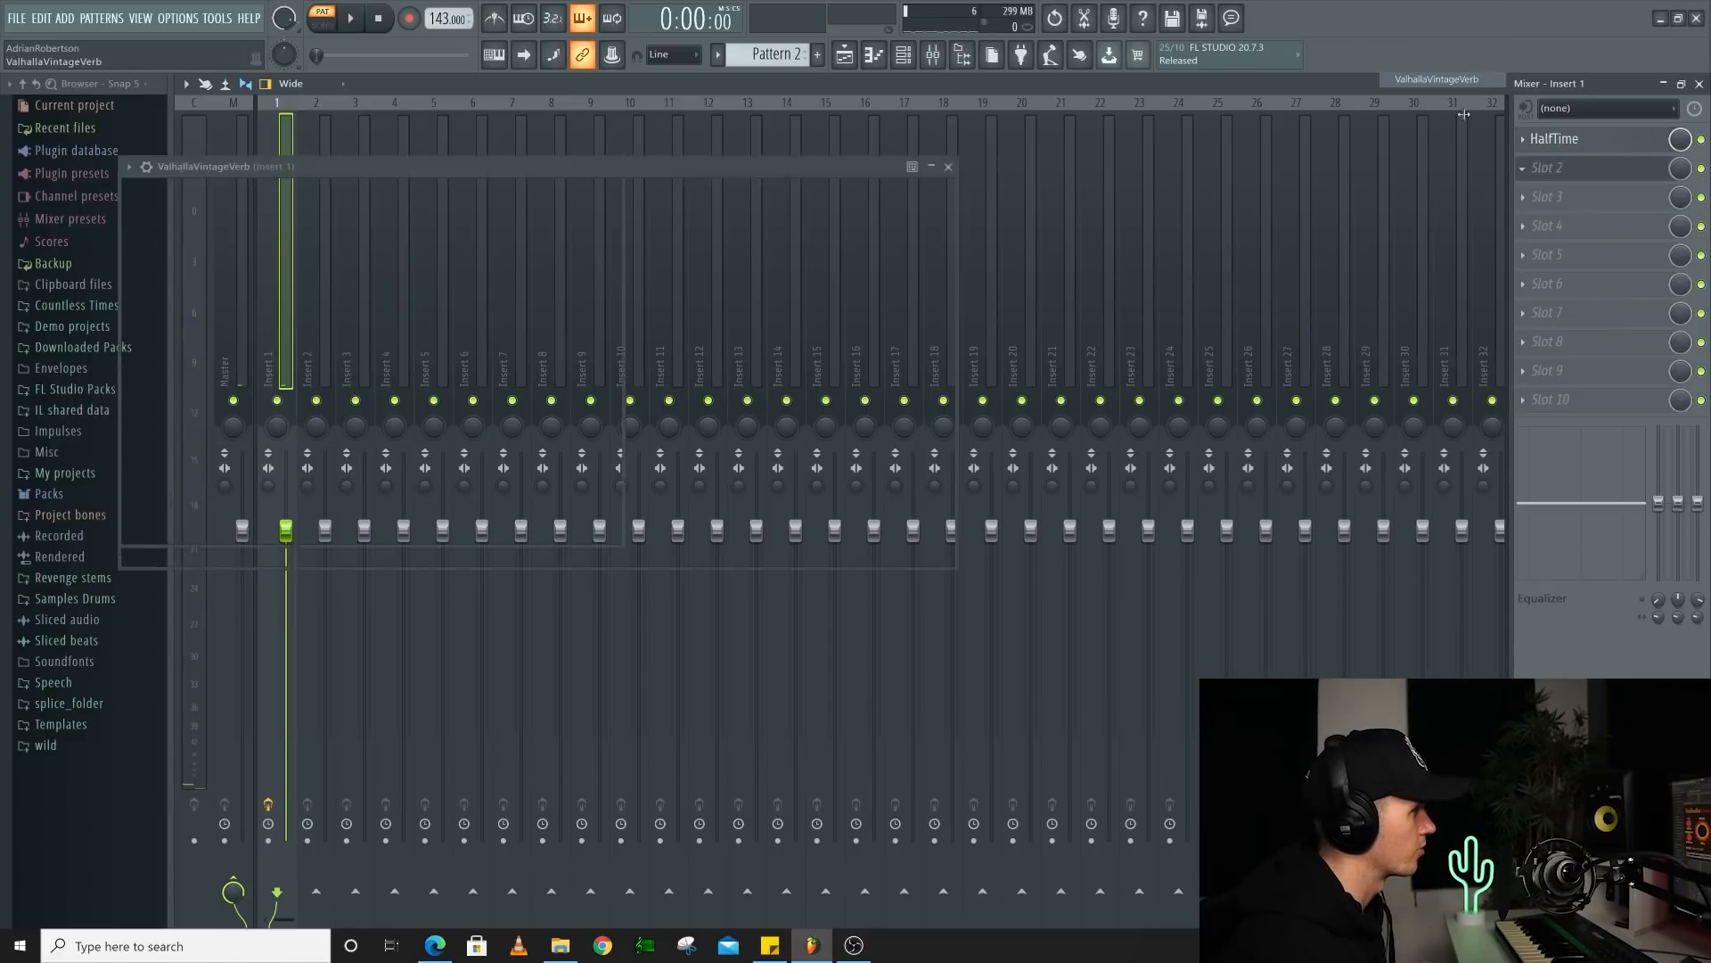
left_click_drag(179, 312, 226, 460)
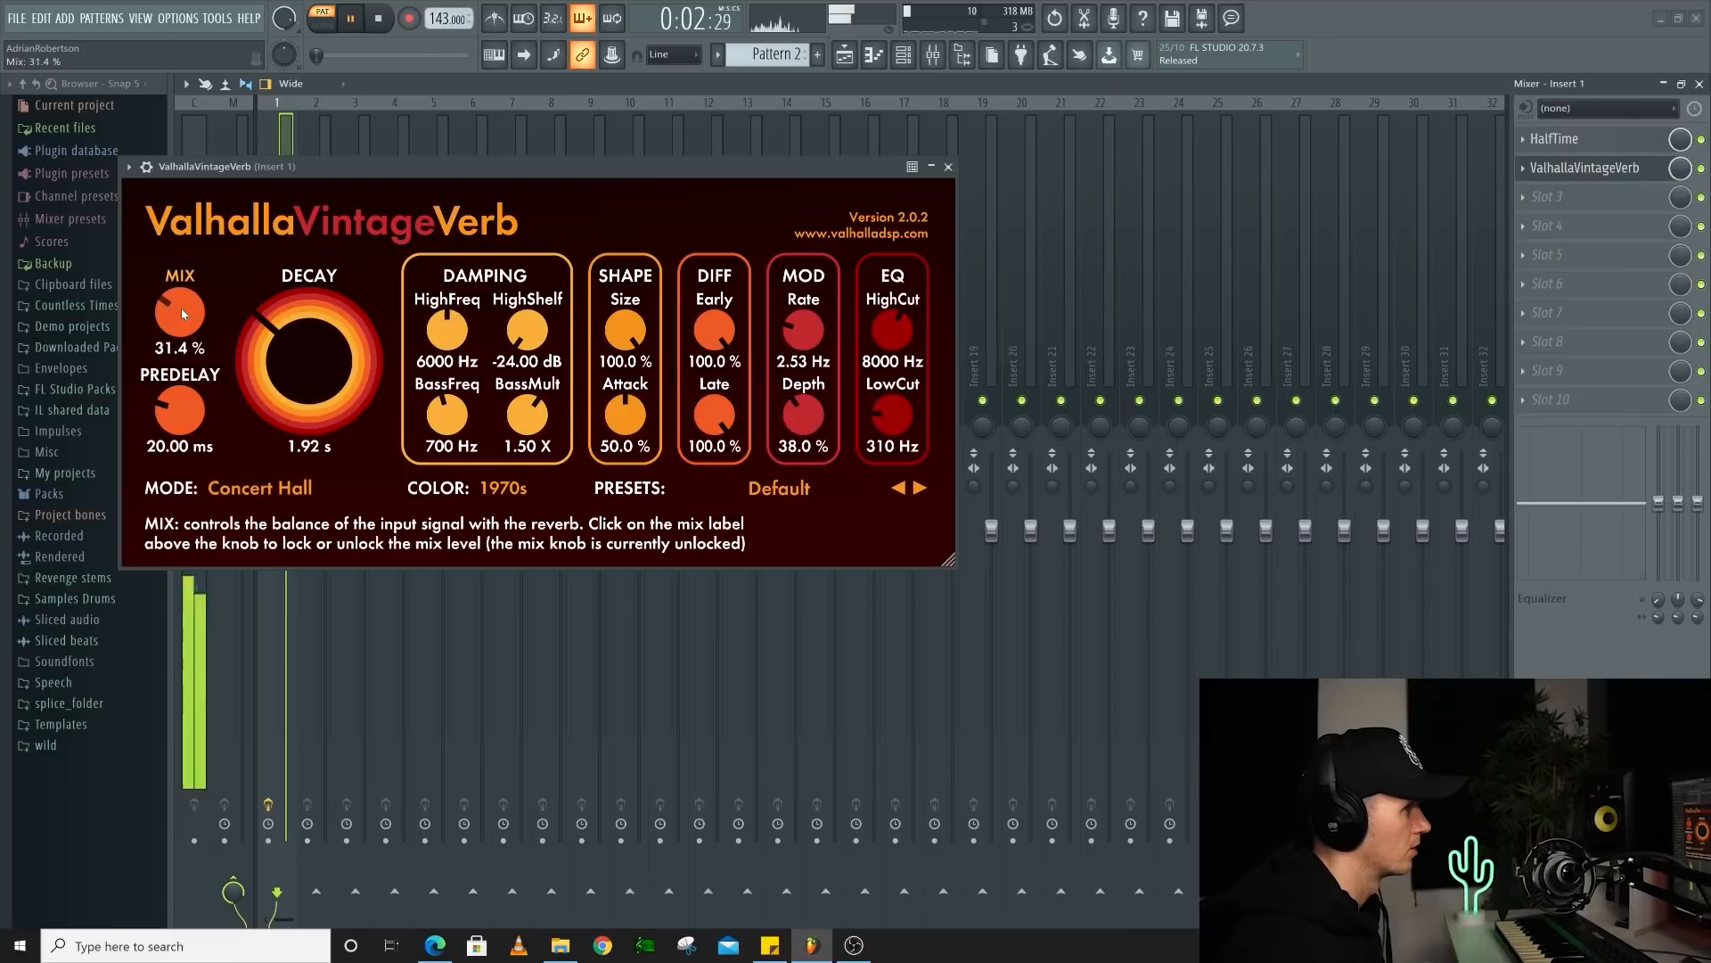
scroll(183, 313, "up", 1)
Add FabFilter Pro-Q 3 to slot 3 of Insert 1 with a low cut around 175 Hz and a high cut near 5 kHz
left_click(1583, 205)
left_click(1281, 560)
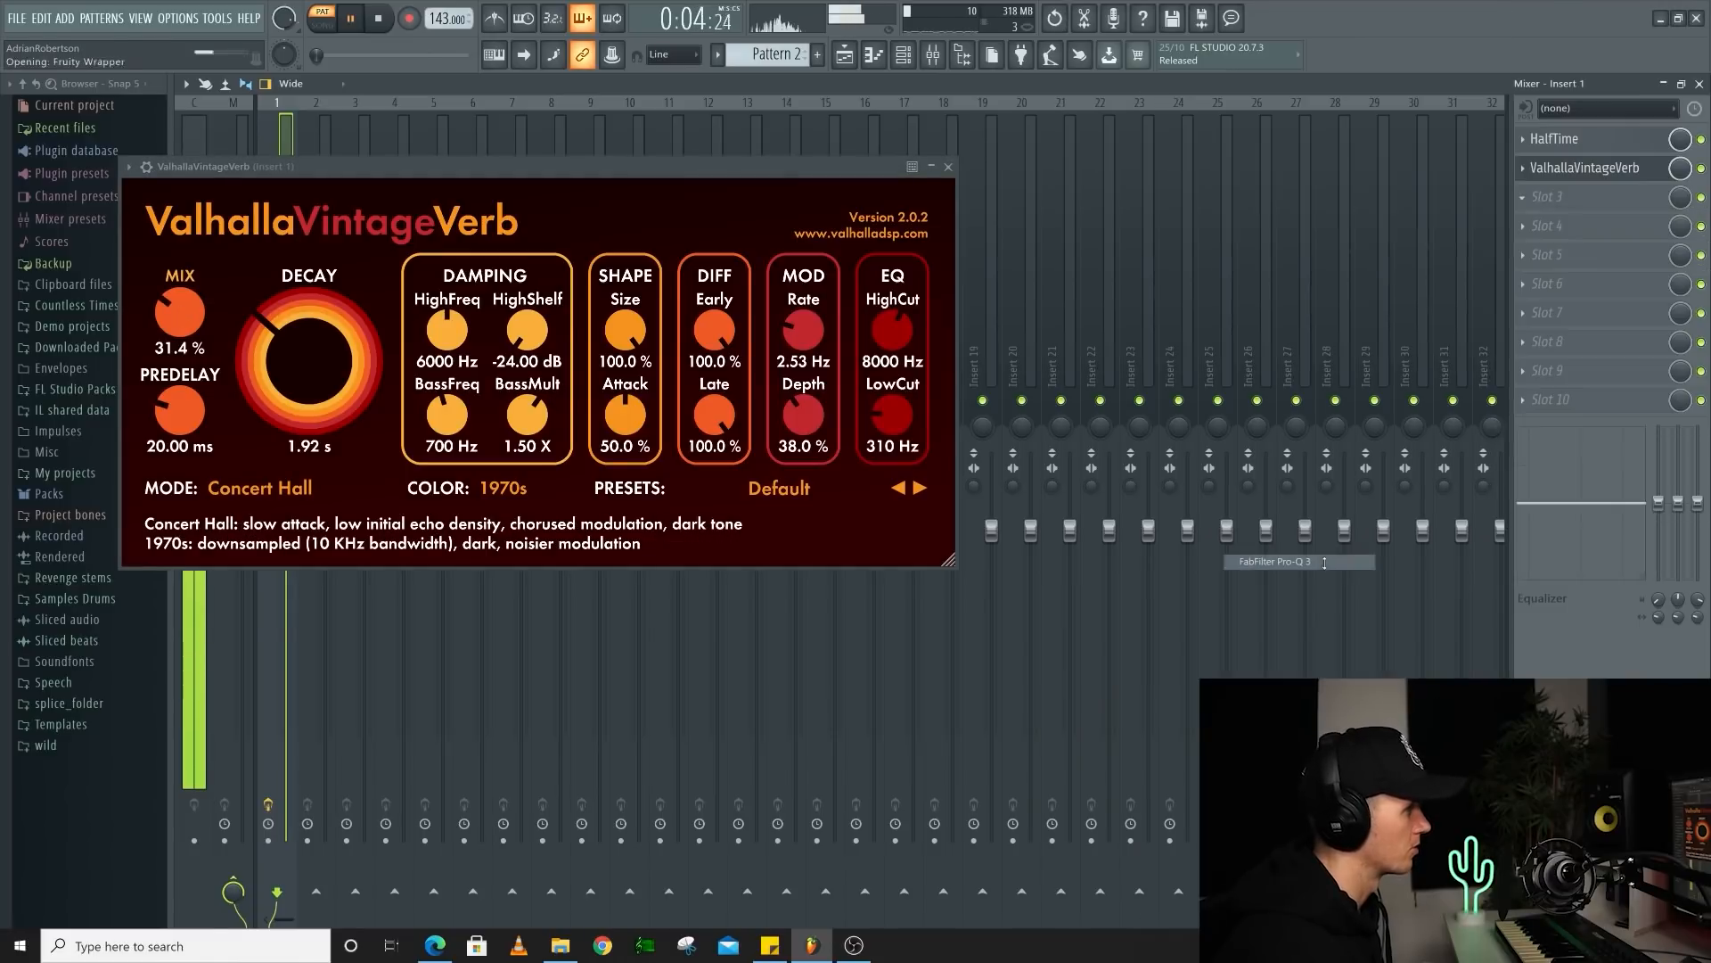
left_click(190, 352)
left_click_drag(205, 354, 392, 353)
left_click(865, 352)
left_click_drag(866, 352, 728, 371)
left_click_drag(392, 353, 408, 356)
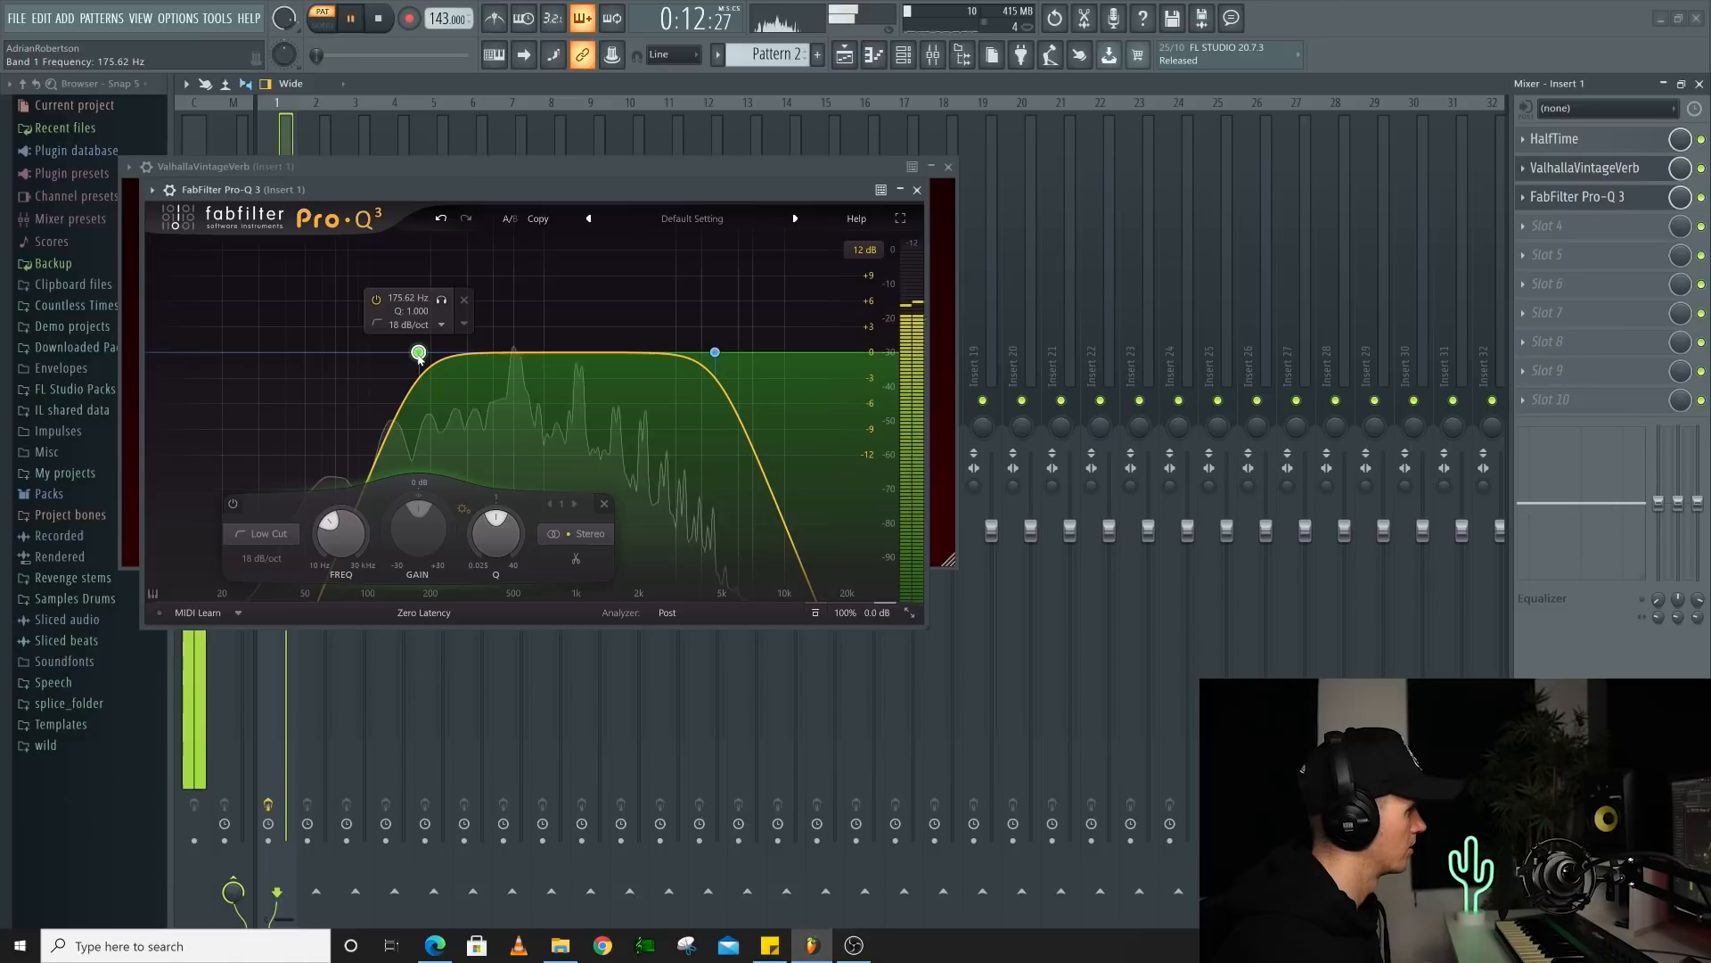
left_click_drag(410, 358, 396, 354)
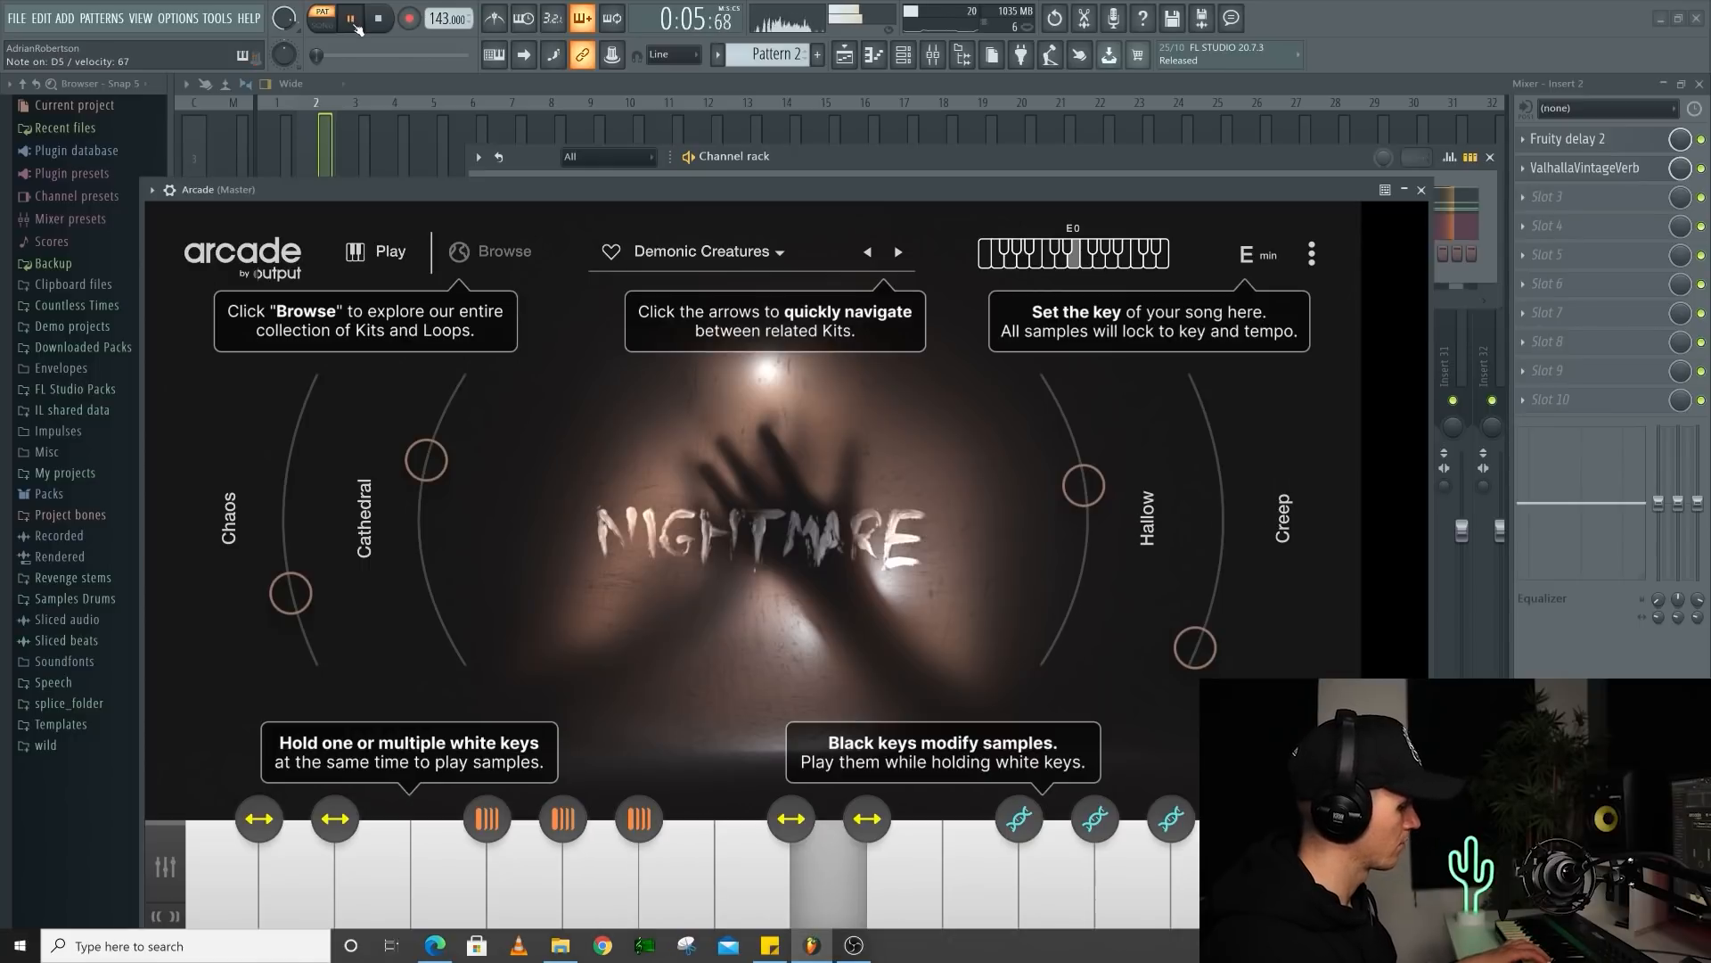
Record a B4 note for Arcade's Demonic Creatures kit and lengthen it to two bars in the piano roll
key("space")
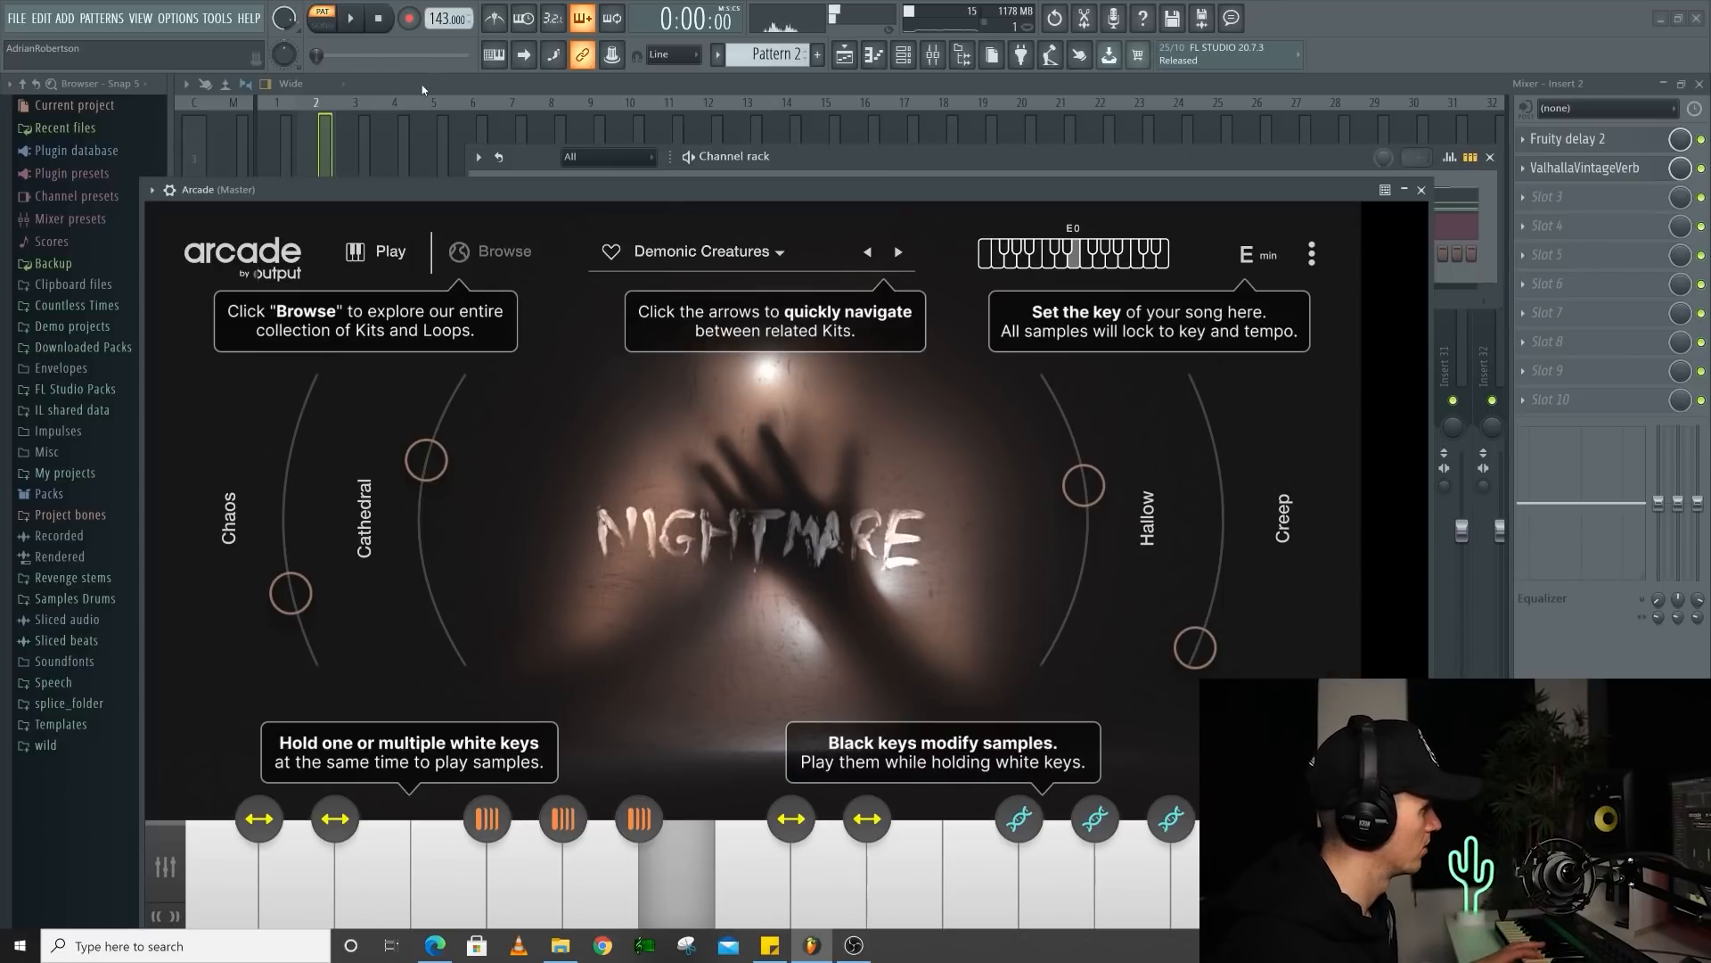
left_click(353, 18)
key("F7")
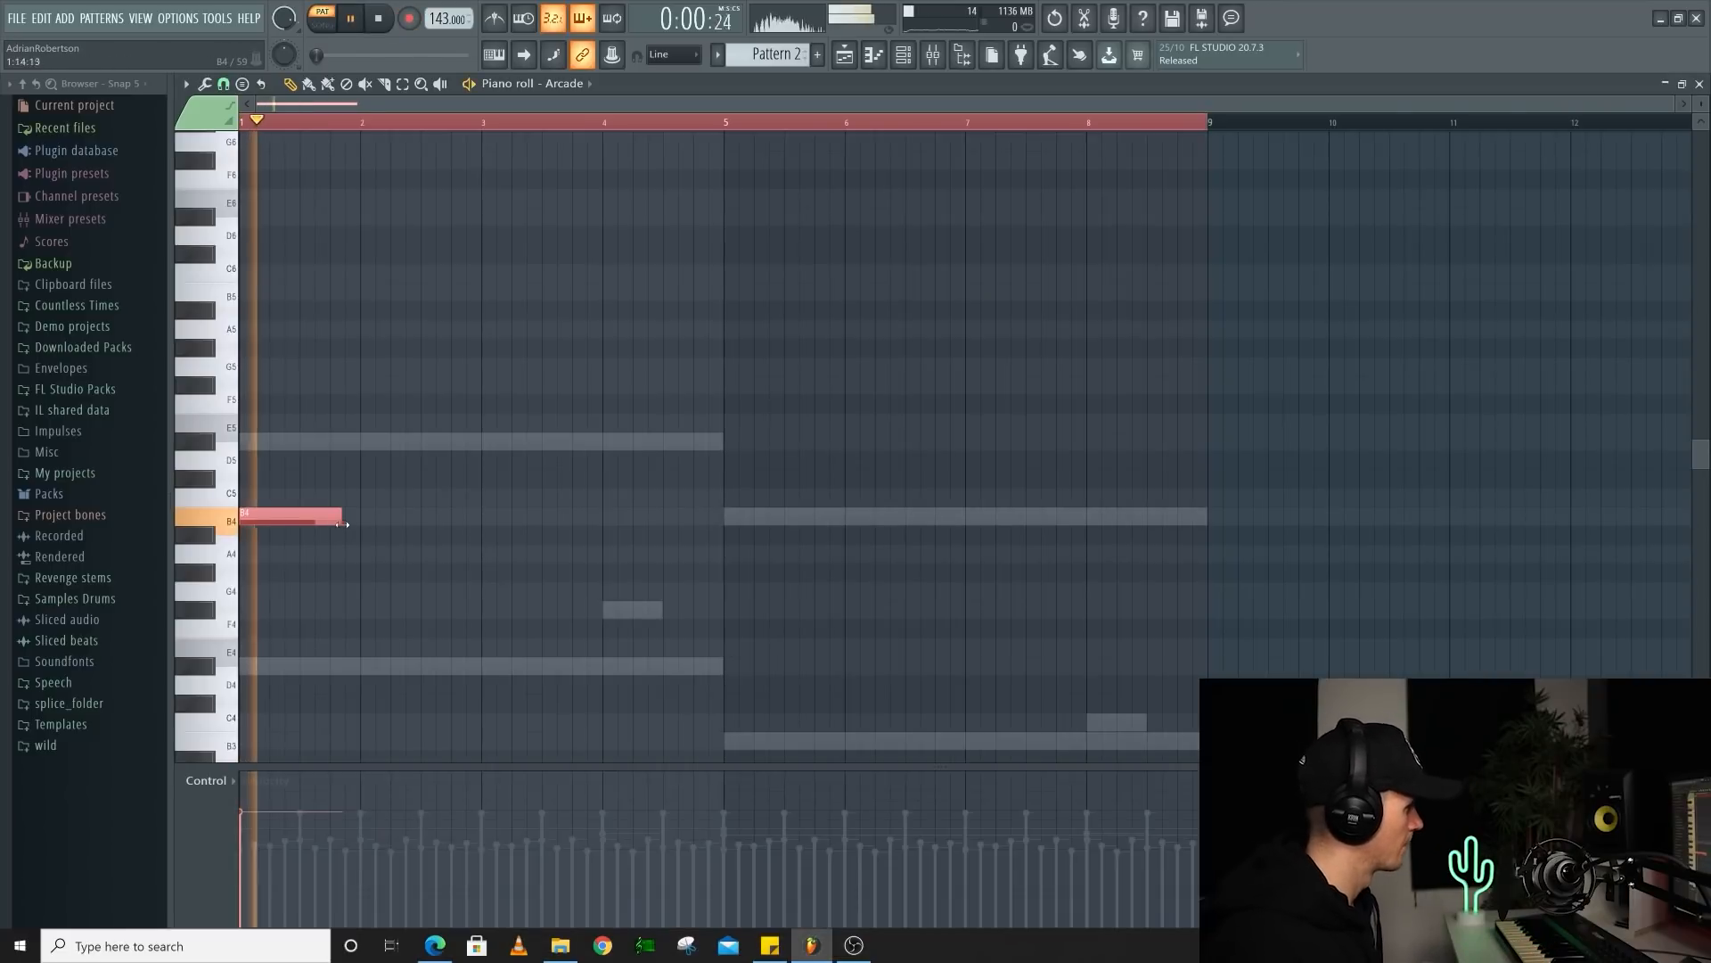
left_click(482, 538, "ctrl")
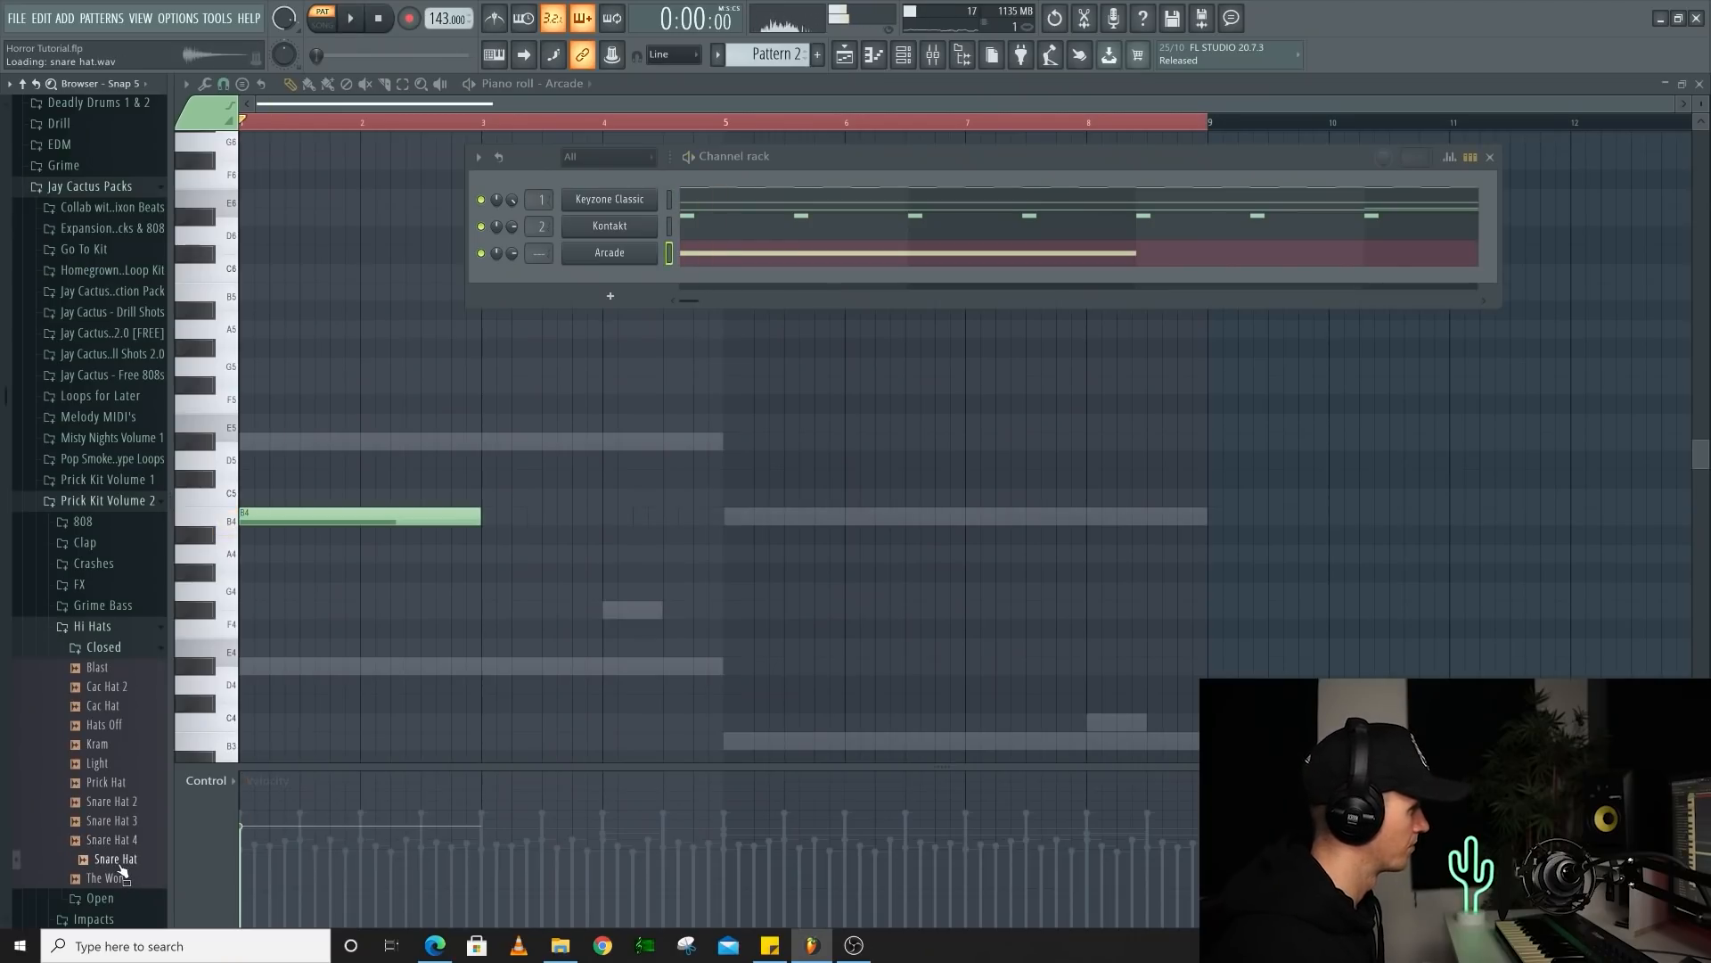
Load the closed hi-hat sample Snare Hat from Prick Kit Volume 2 as a new channel and enter hits on steps 1, 4 and 7
key("space")
left_click_drag(123, 871, 690, 291)
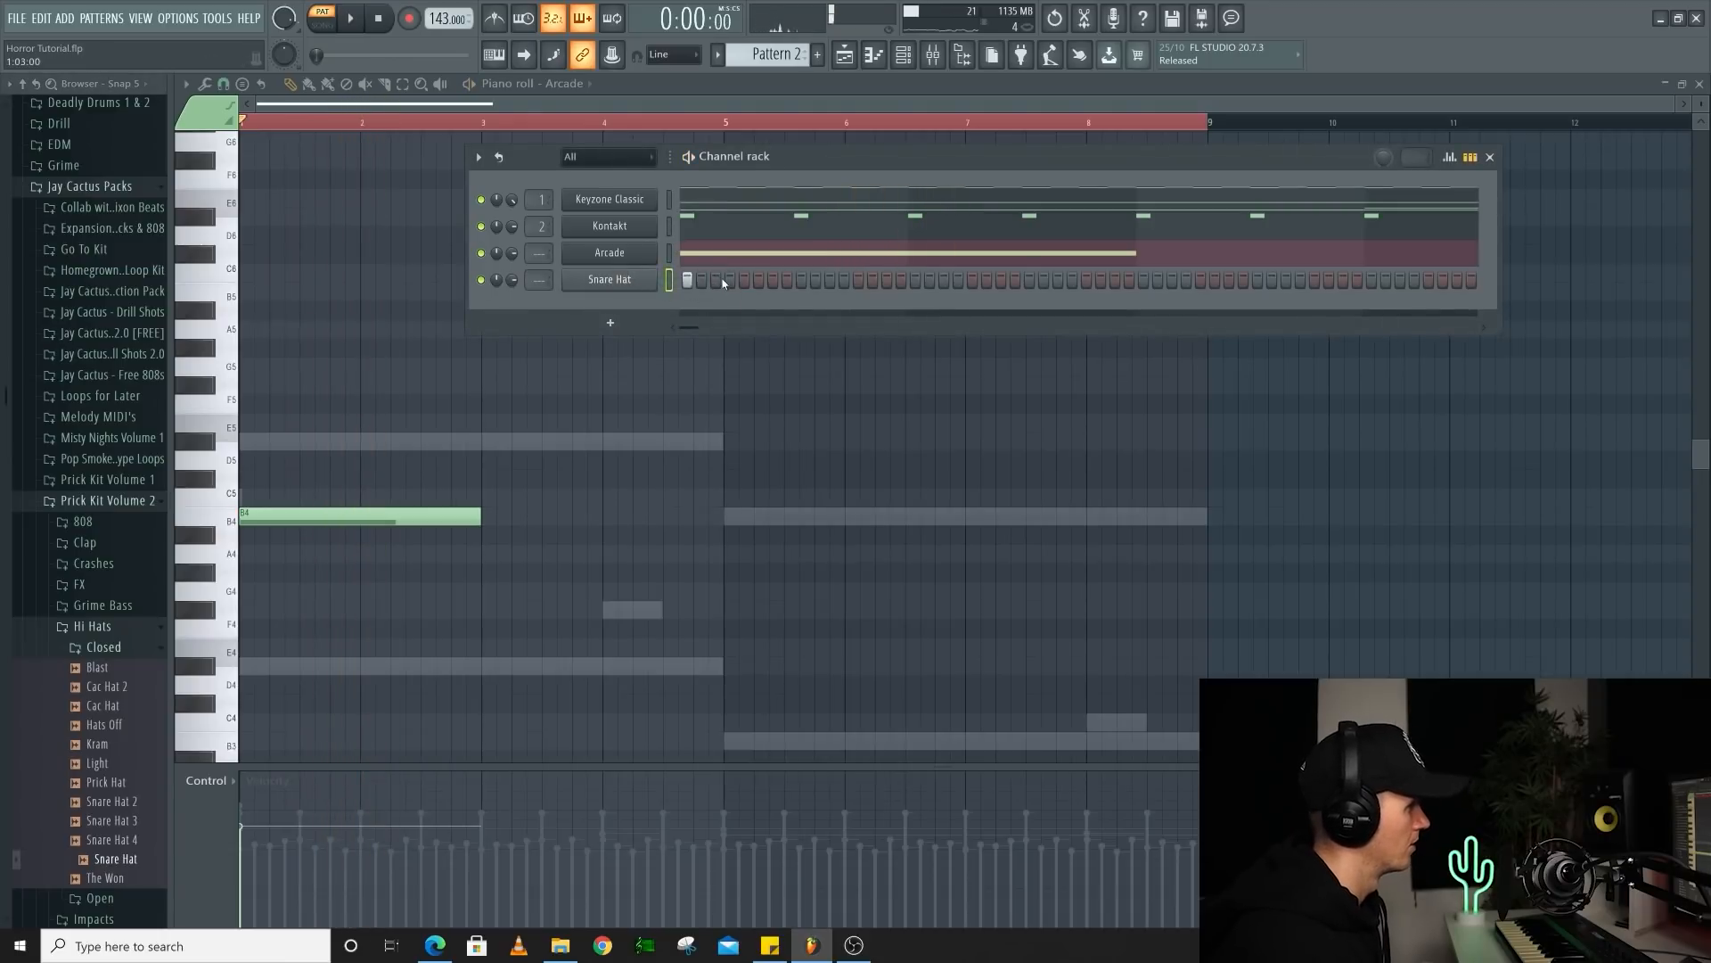
left_click(773, 283)
Duplicate the three-hit Snare Hat pattern until it fills four bars and select those bars for looping
key("ctrl+b")
key("ctrl+b")
key("ctrl+b")
key("ctrl+b")
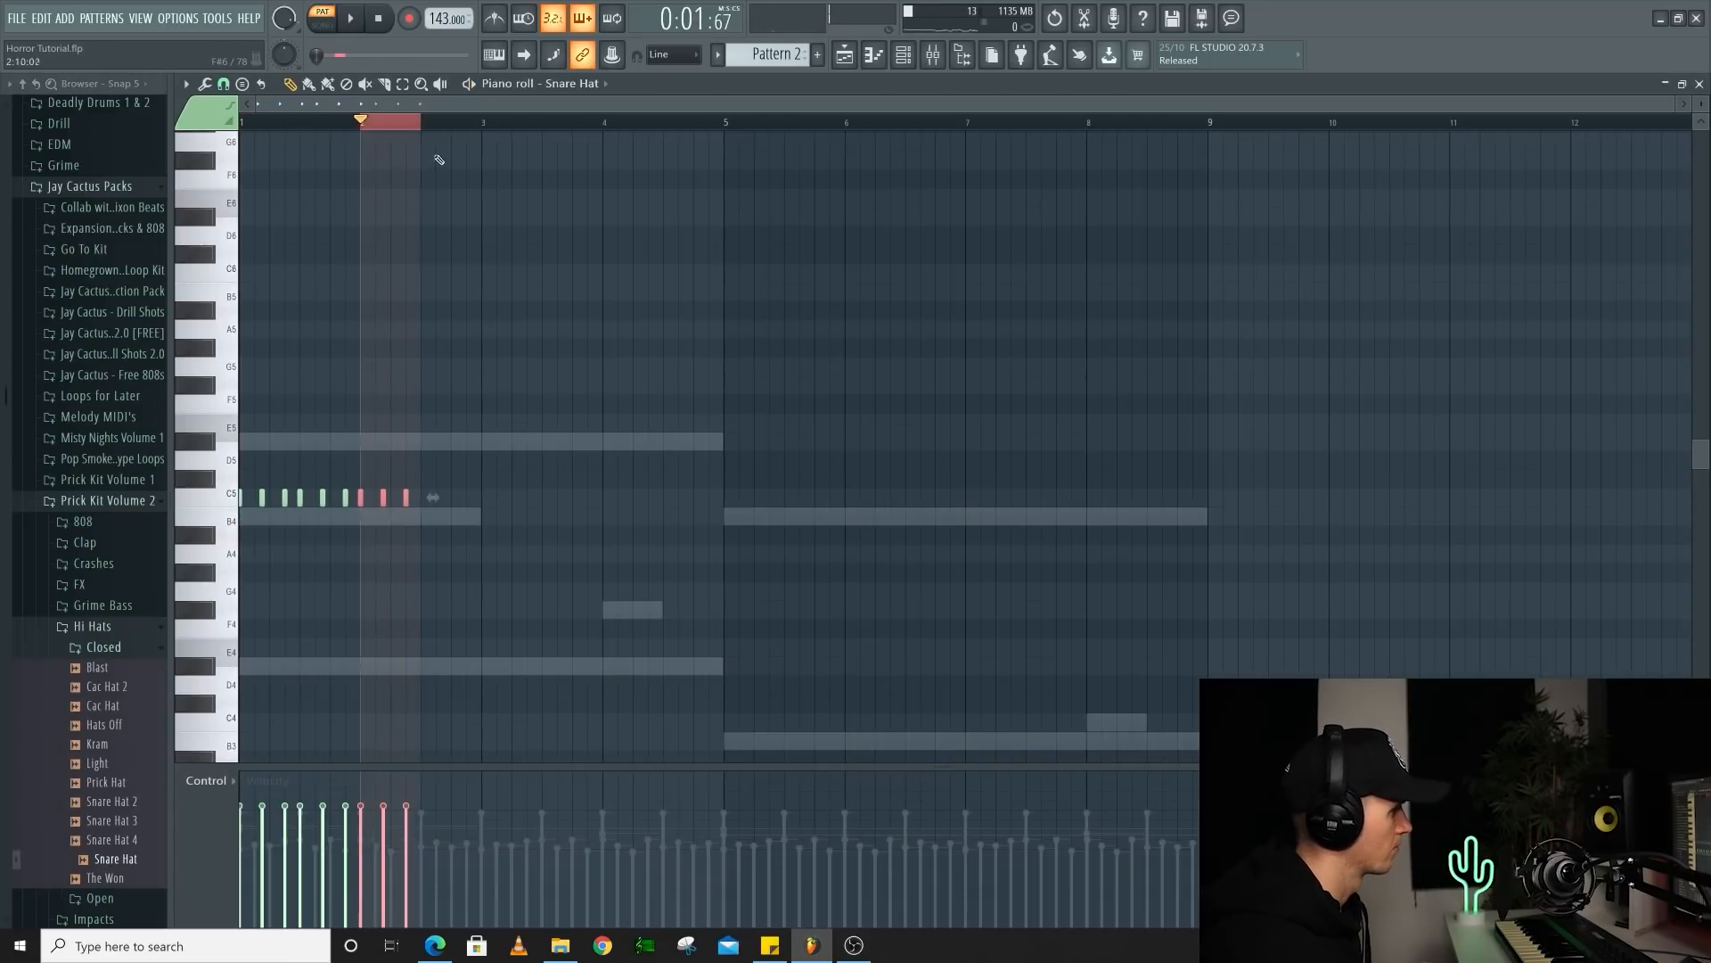
key("ctrl+b")
key("ctrl+b")
key("ctrl+b")
key("ctrl+a")
right_click(711, 127)
Add low-velocity hi-hat hits on steps 6, 10 and 14 of bar 1, deleting the extra hit on step 5
left_click(279, 504)
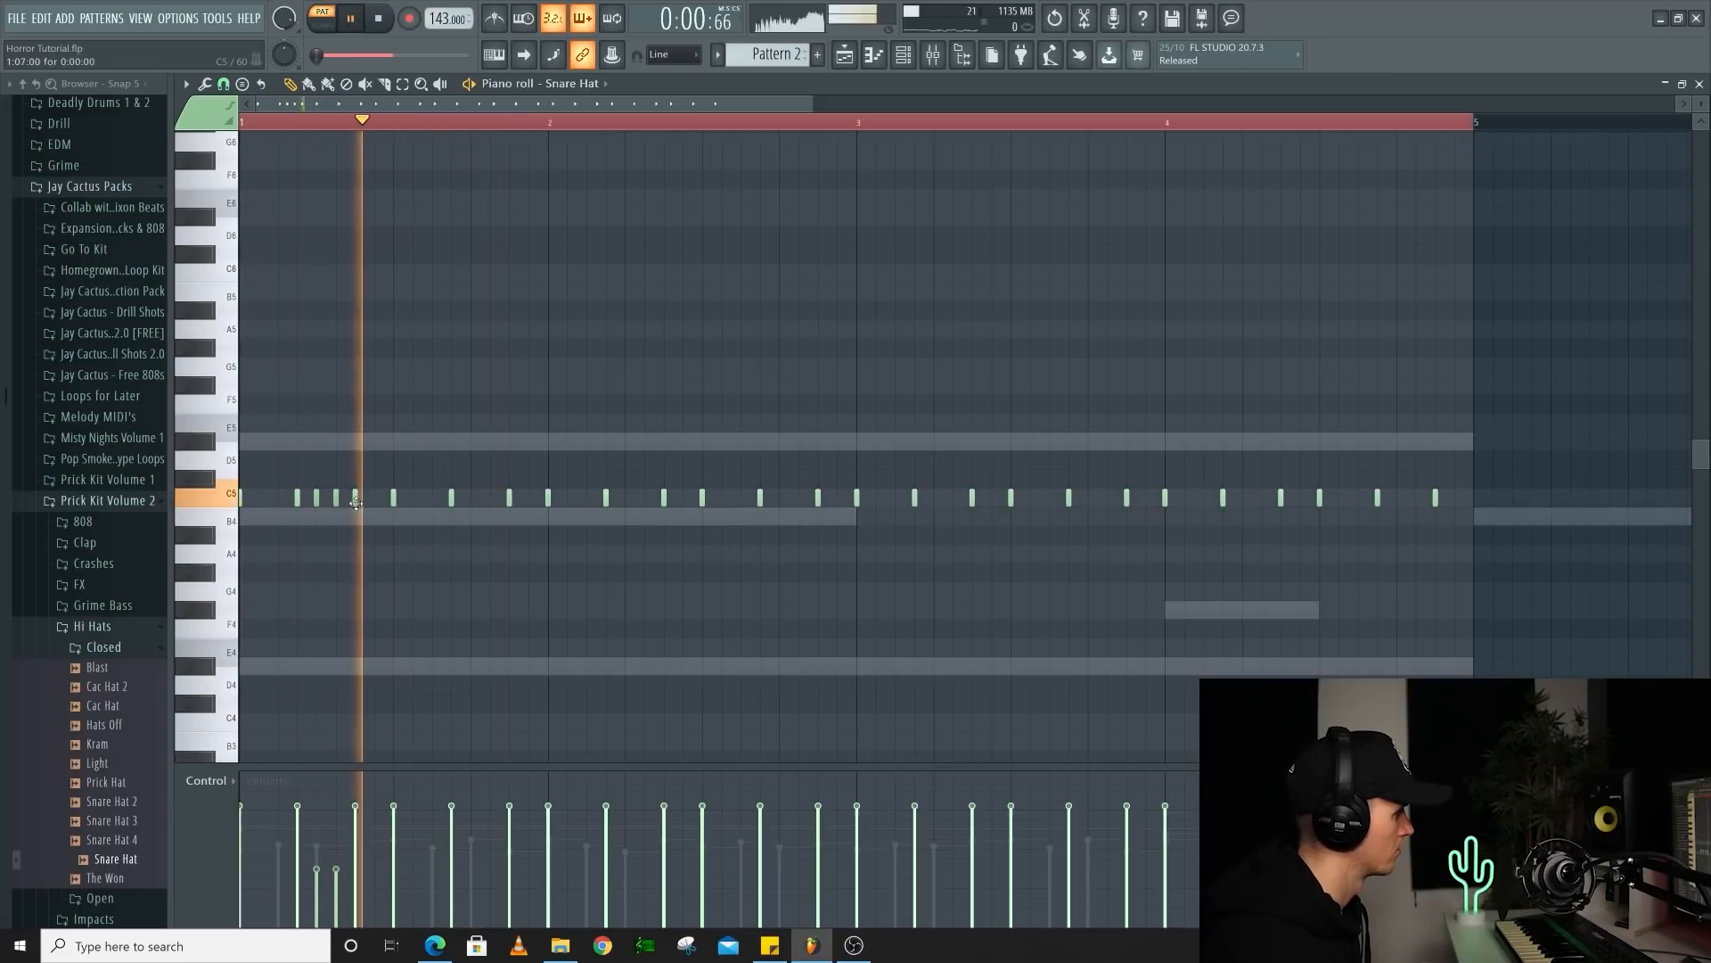
right_click(318, 502)
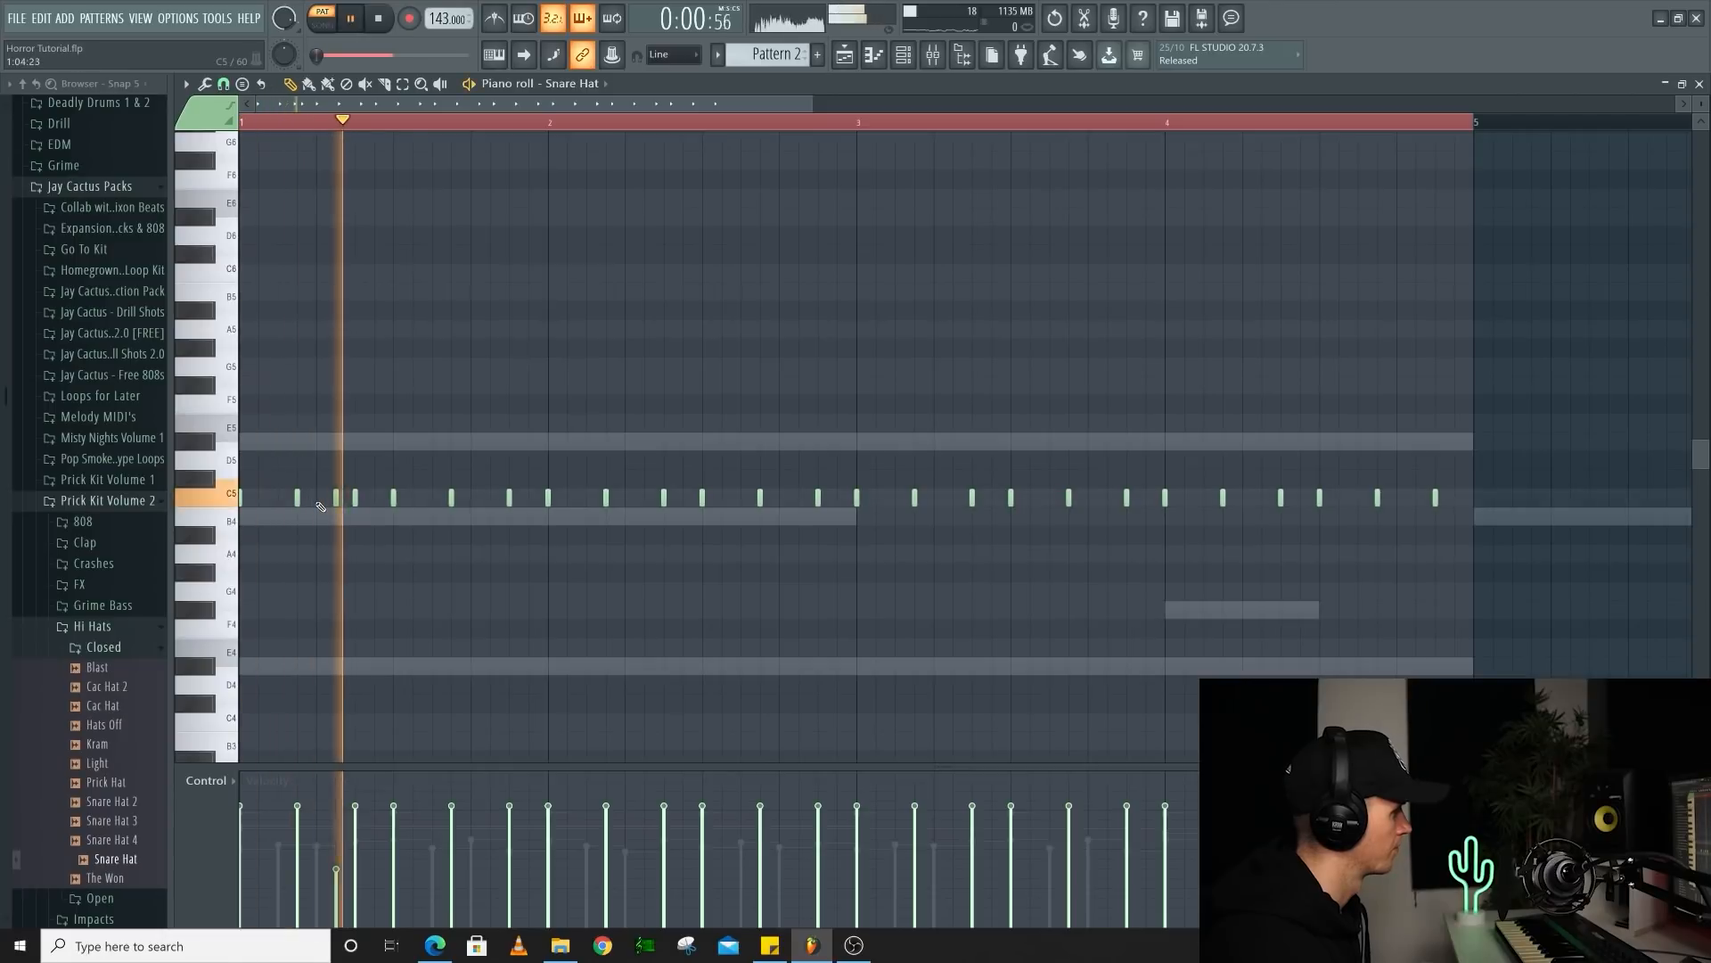
left_click(412, 499)
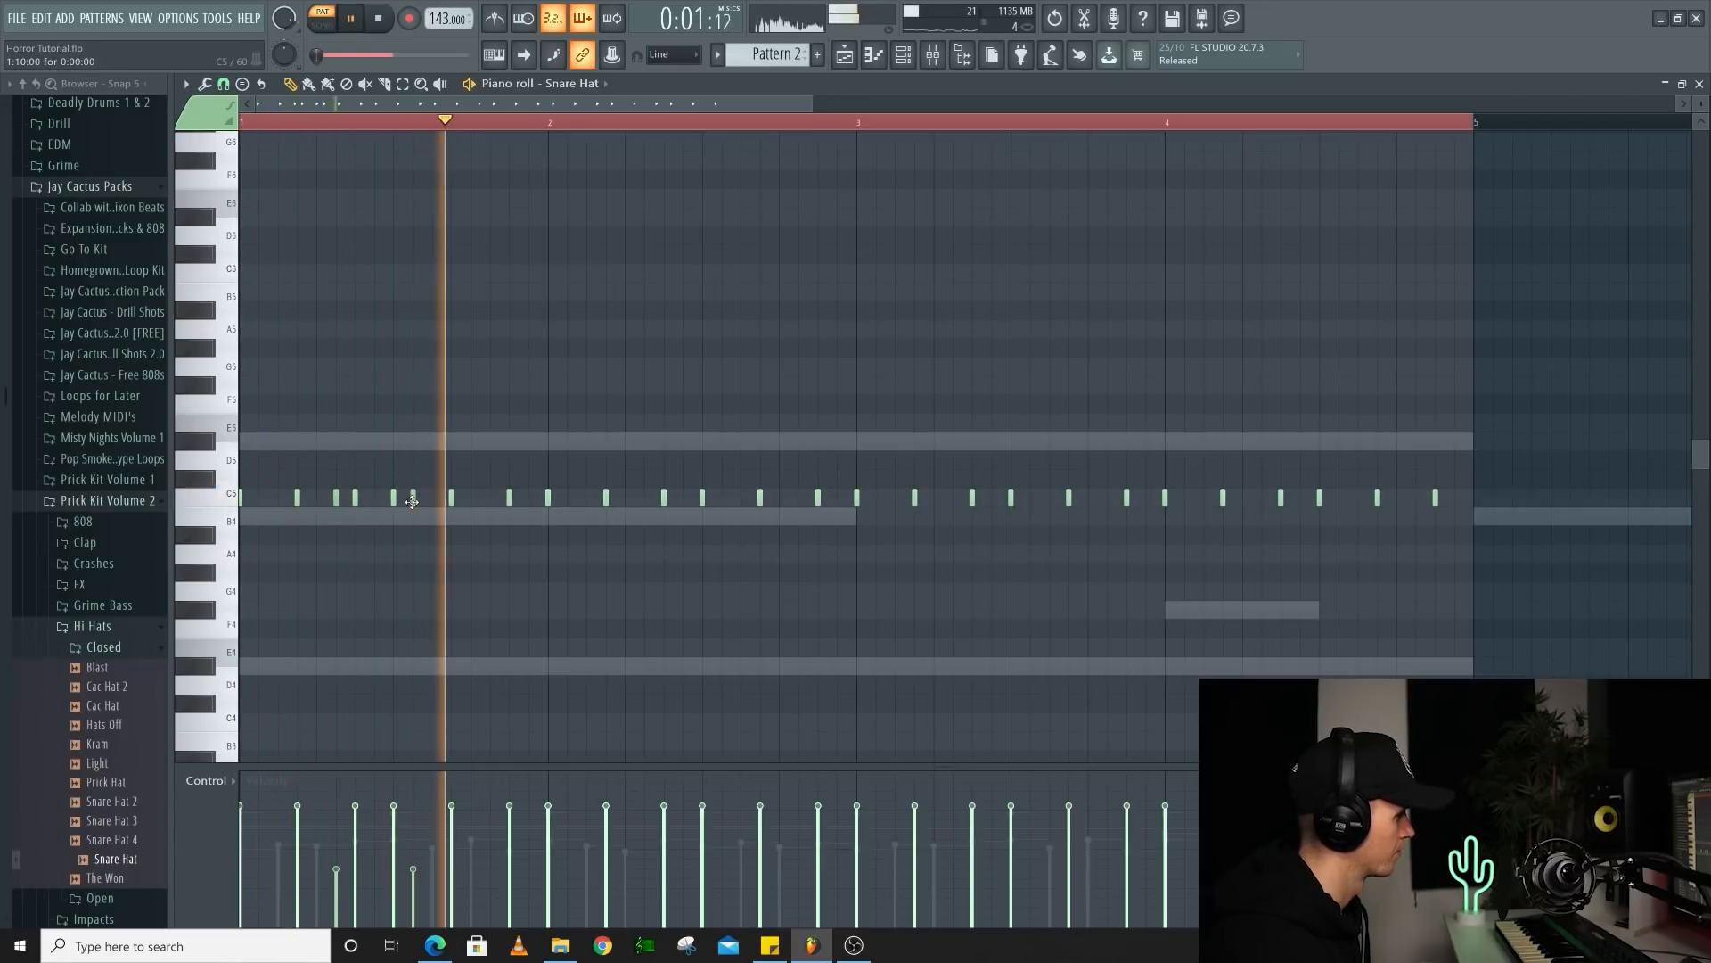
key("space")
left_click(489, 499)
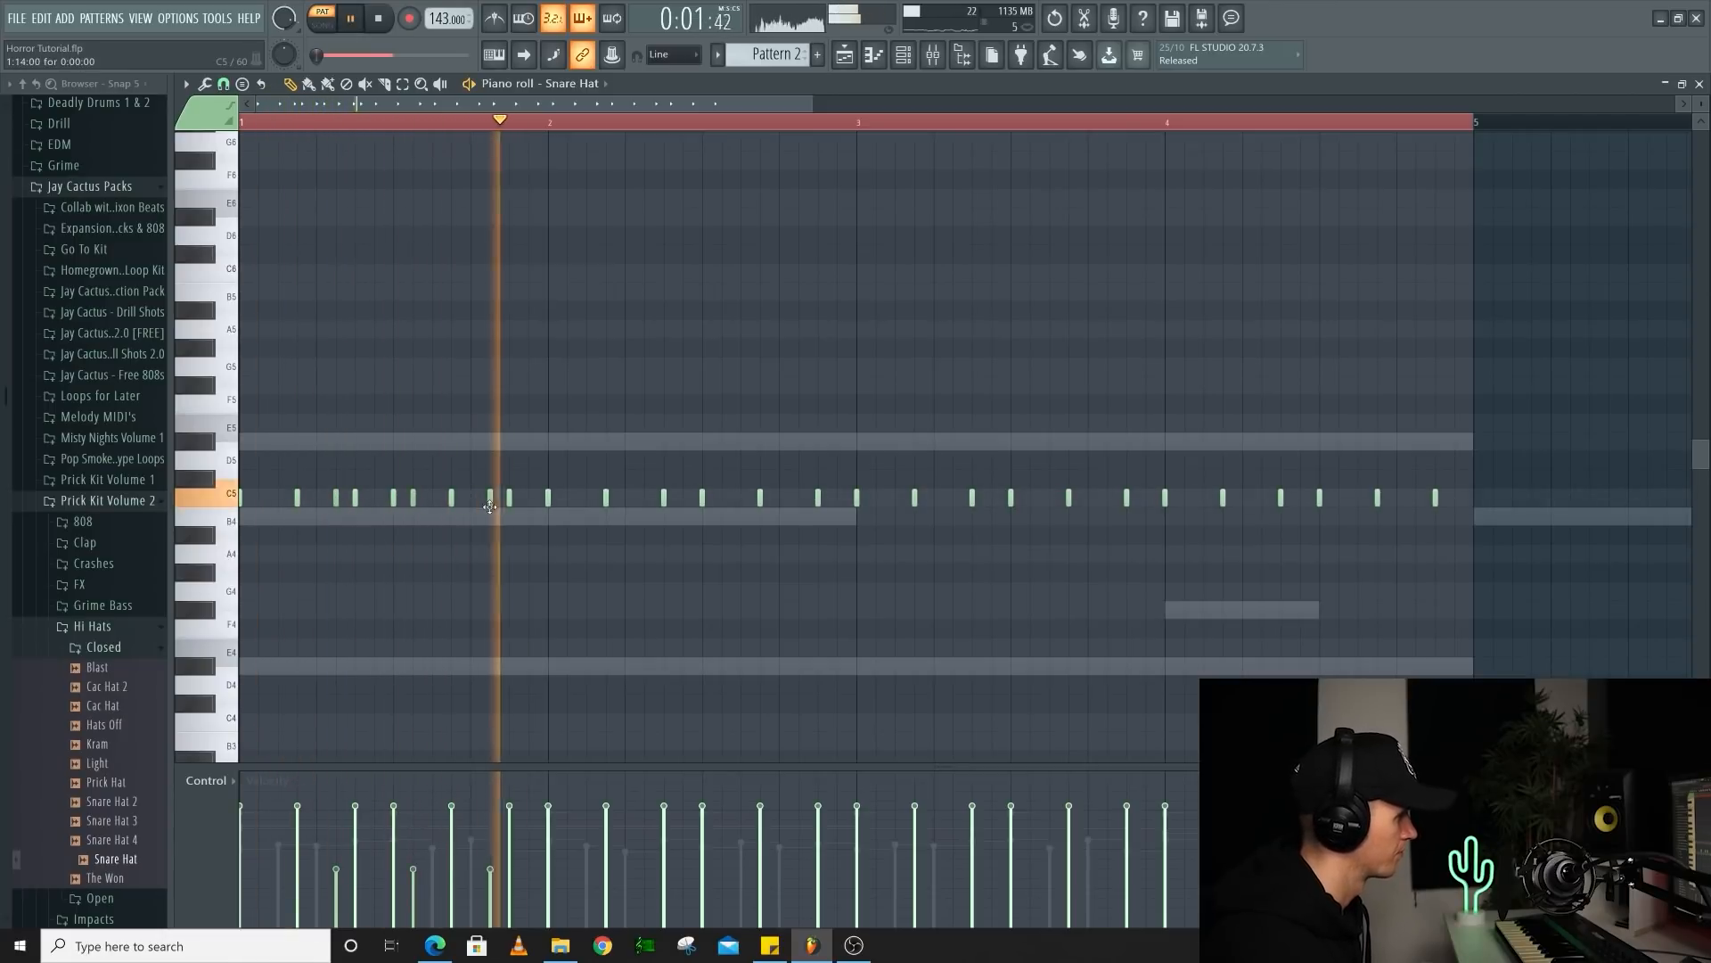
Chop the selected hi-hat note in bar 3 into a rapid roll using the default chopper pattern
key("space")
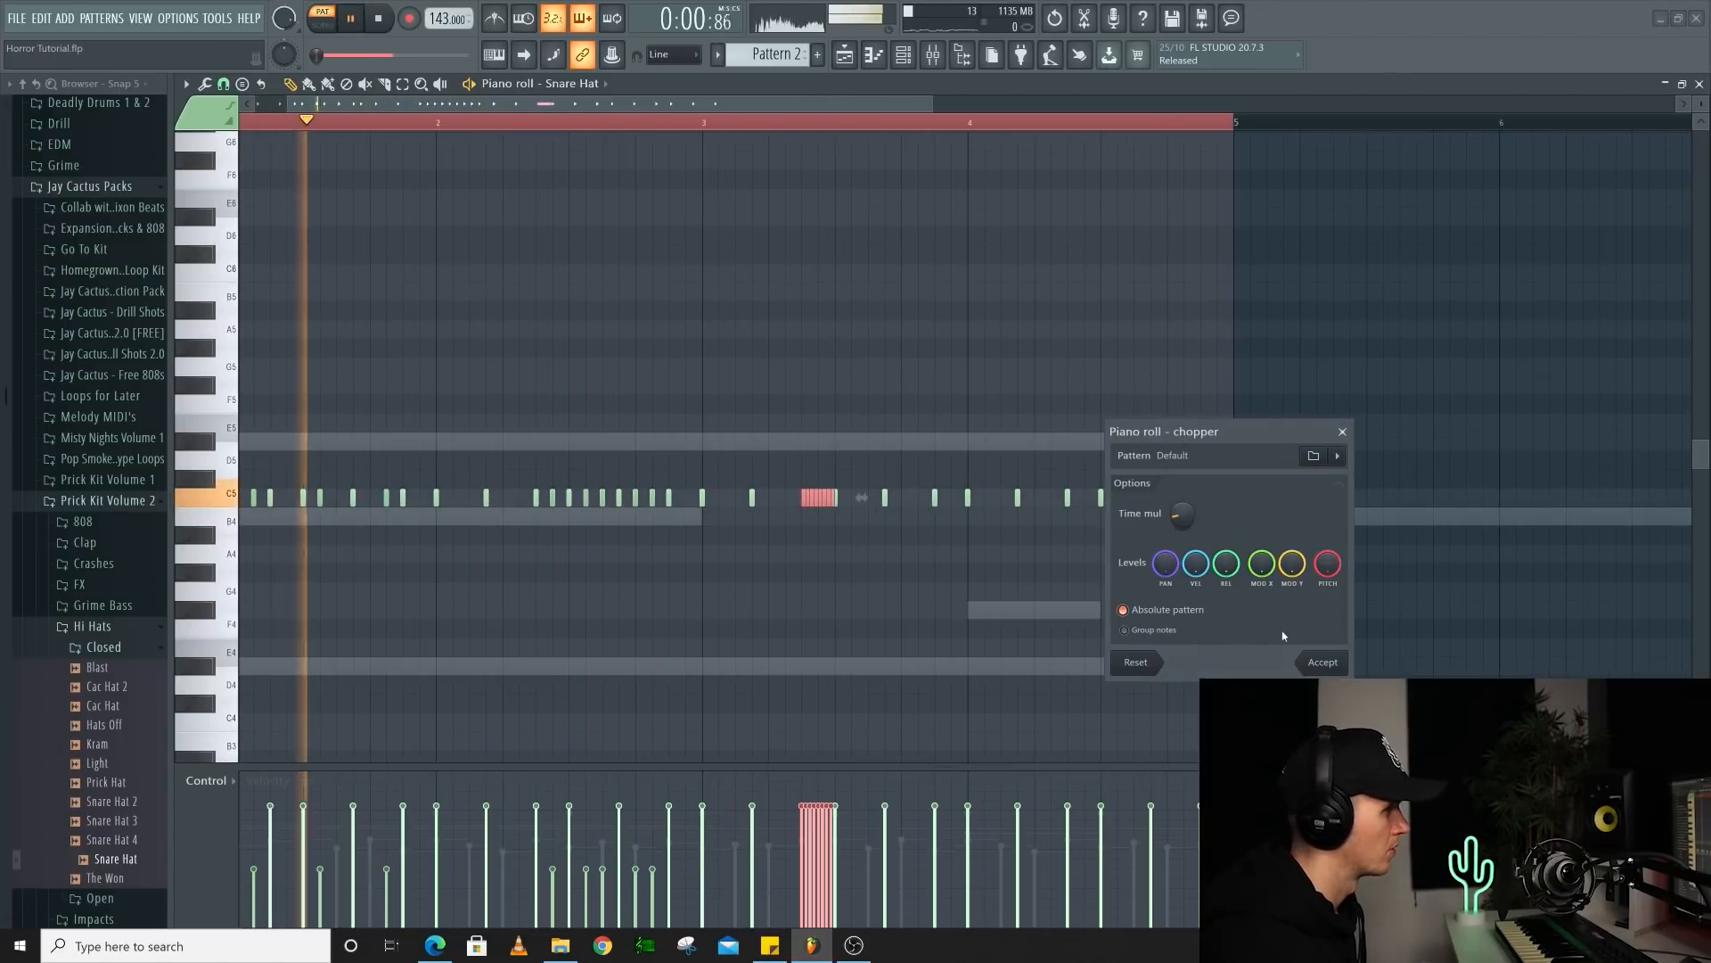
left_click(1321, 662)
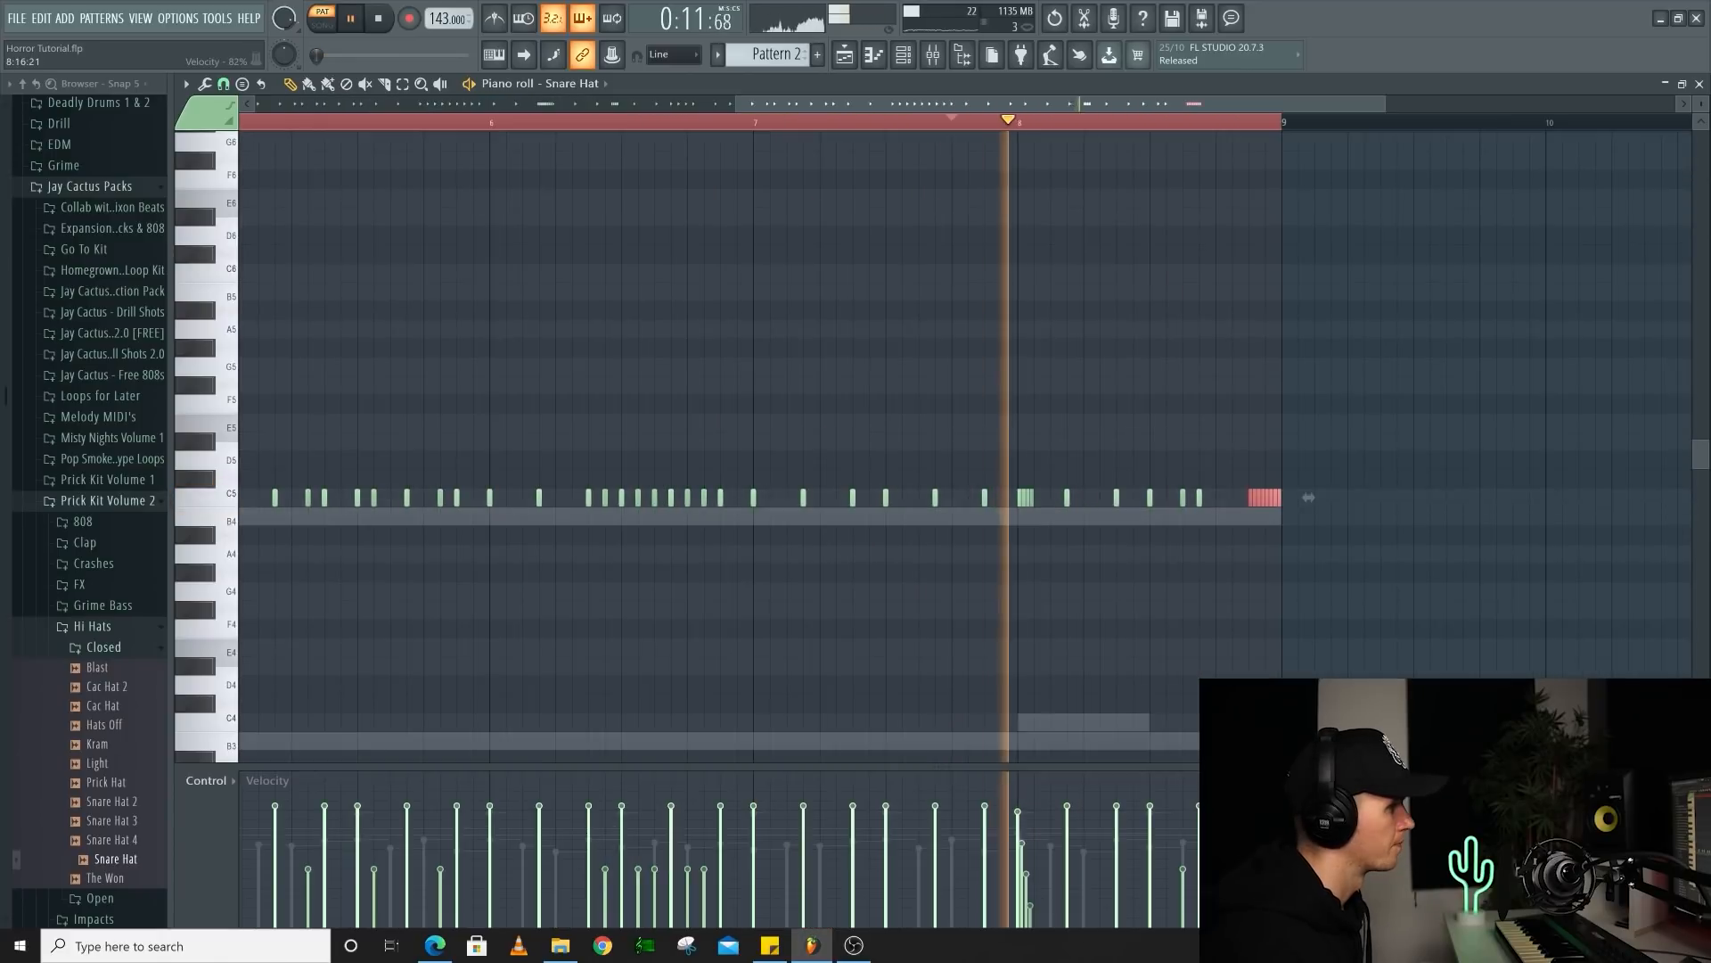
Audition the snares in Prick Kit Volume 2 and load the sample Crime as a new channel
left_click(1192, 573, "ctrl")
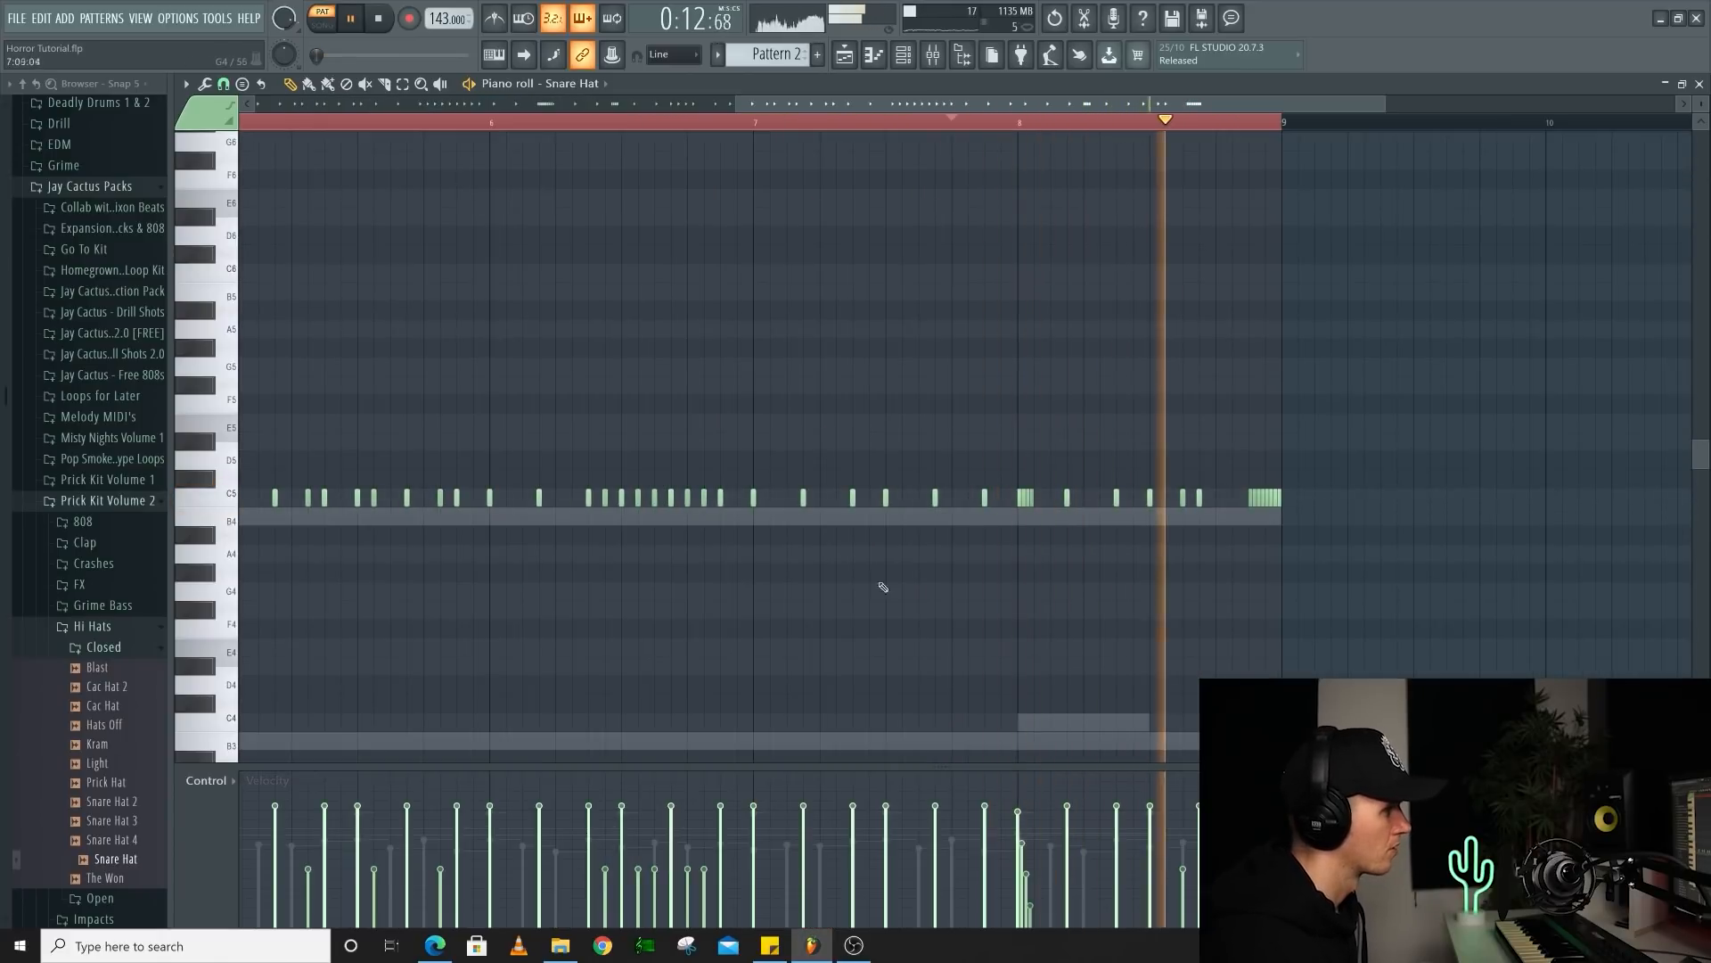
scroll(836, 581, "down", 4)
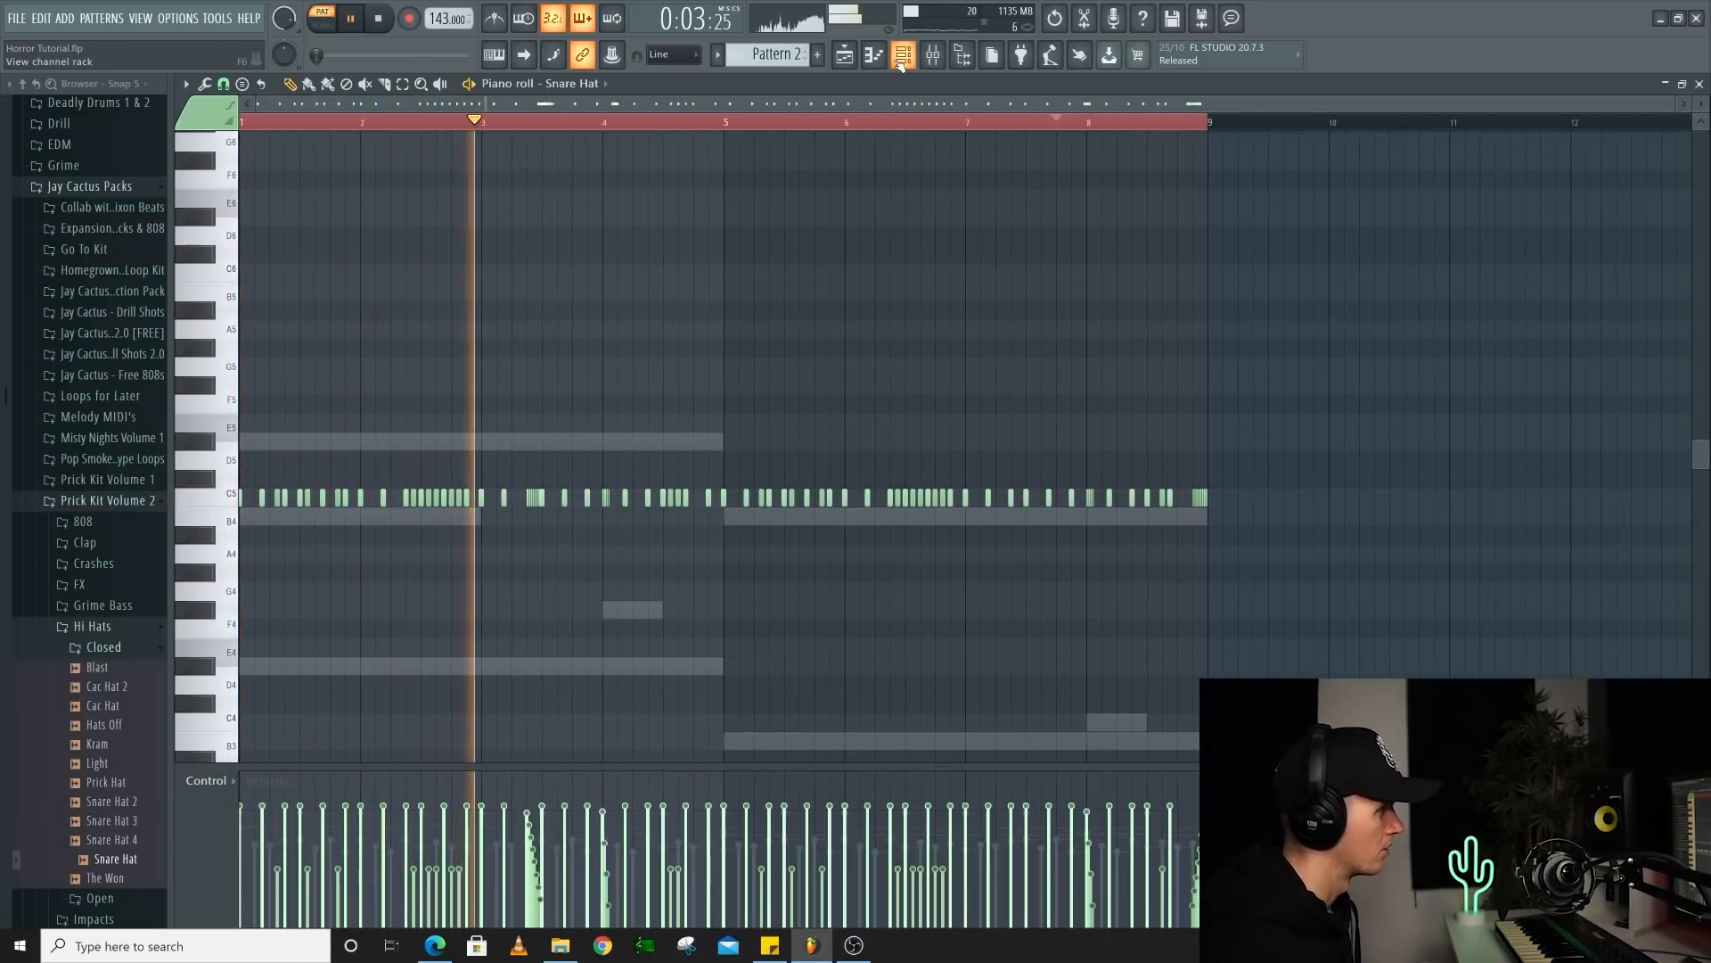
key("F6")
left_click(90, 648)
left_click(115, 751)
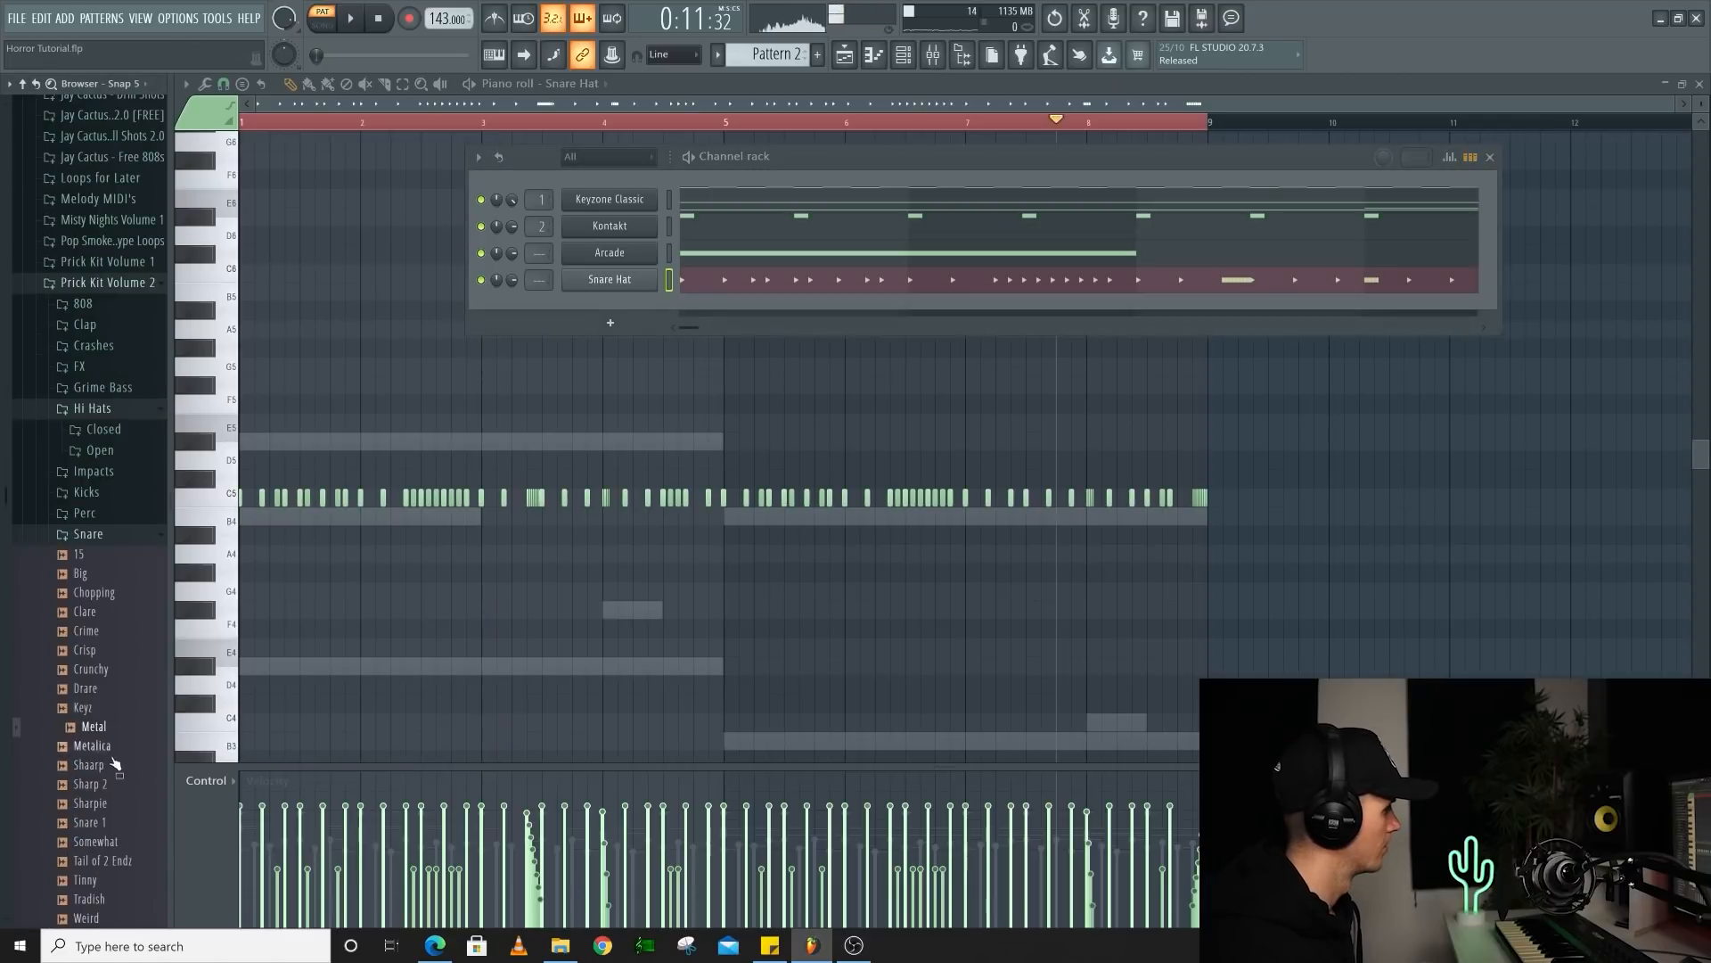
left_click(86, 630)
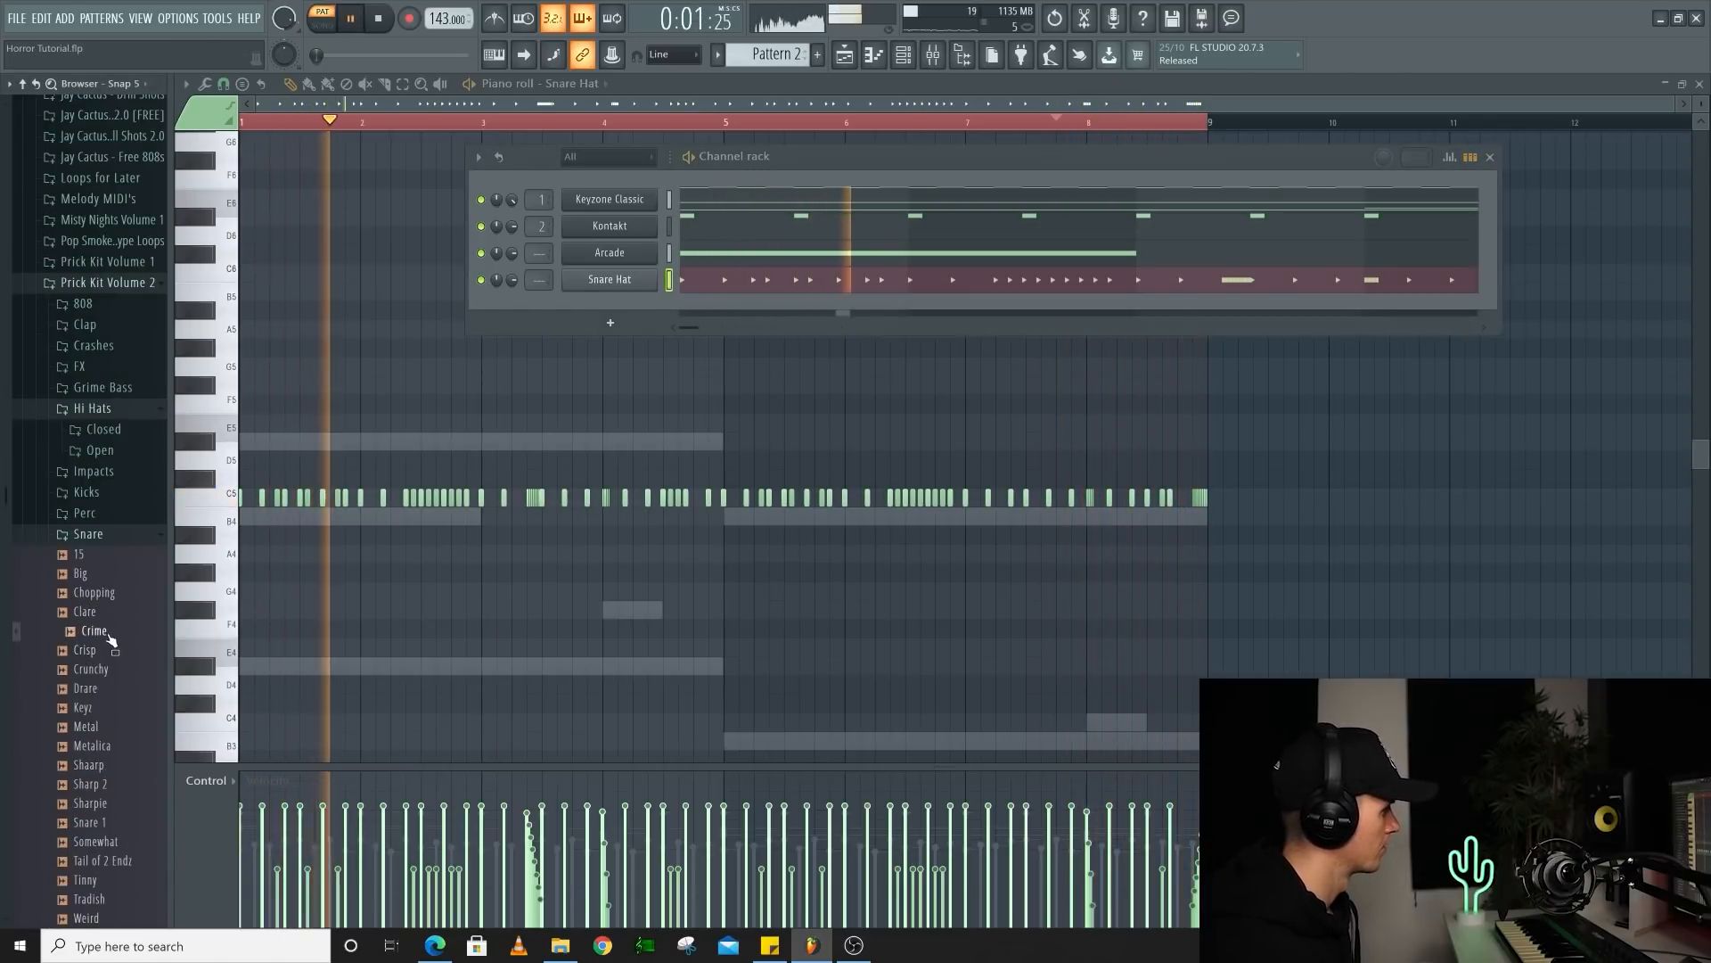
left_click_drag(111, 636, 611, 303)
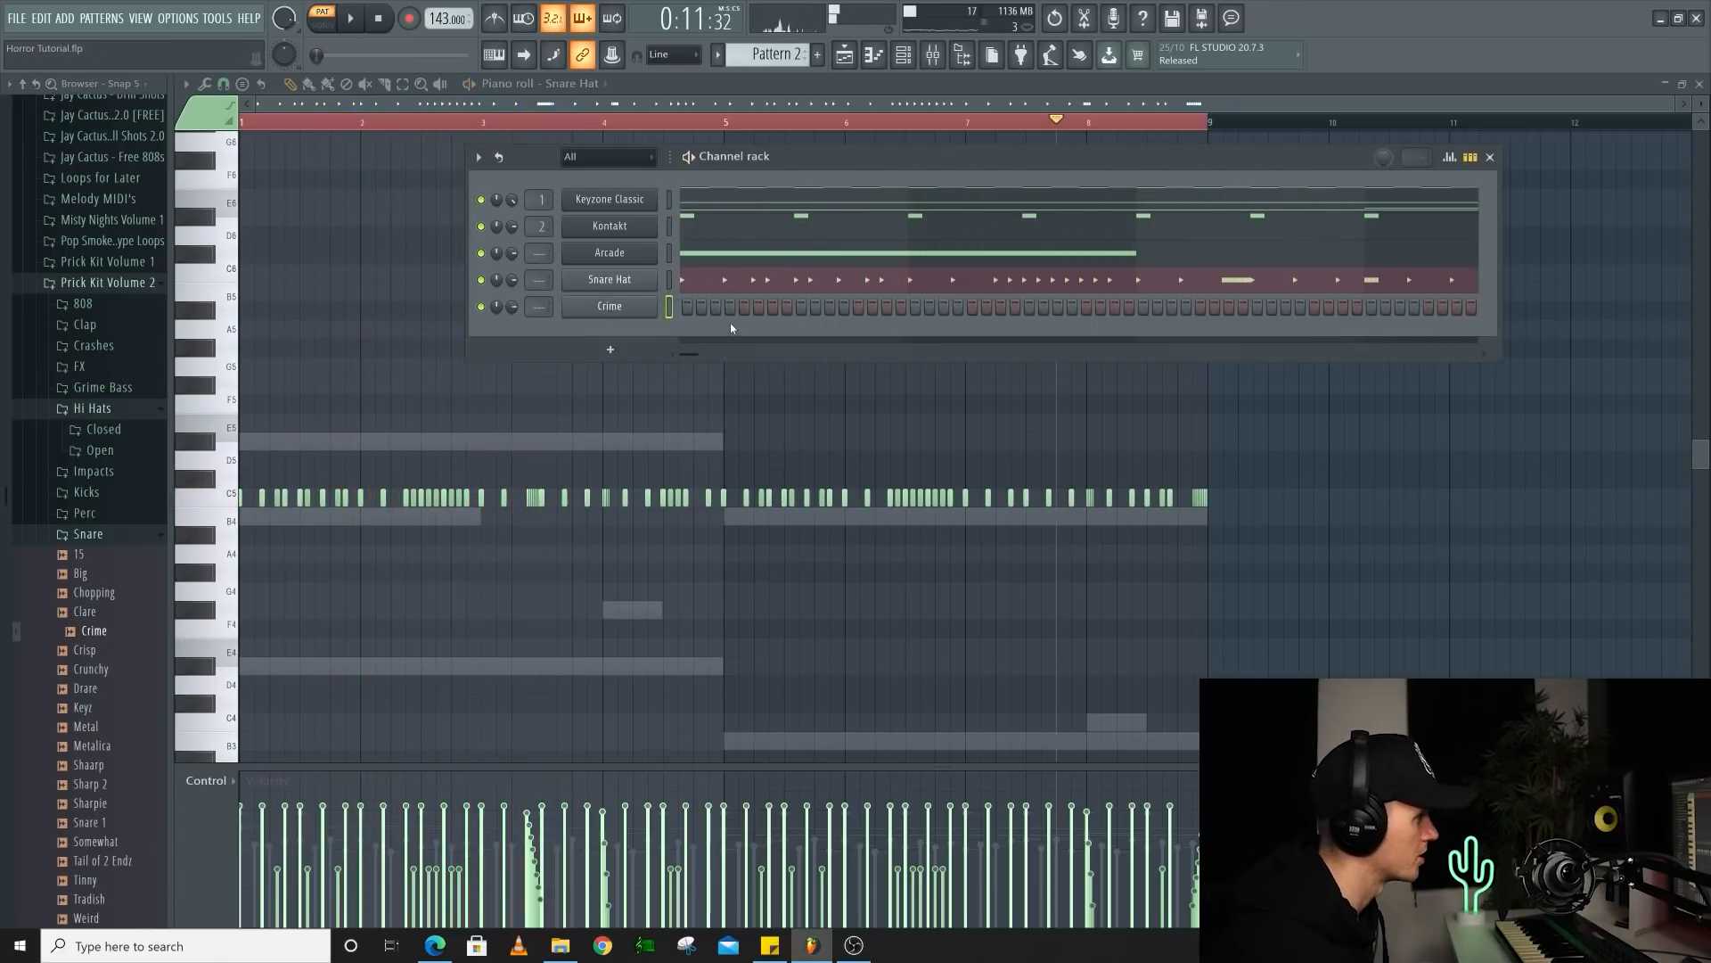
Enter Crime snare hits on steps 9, 29, 41 and 47 and continue the snare pattern through the remaining bars
left_click(802, 307)
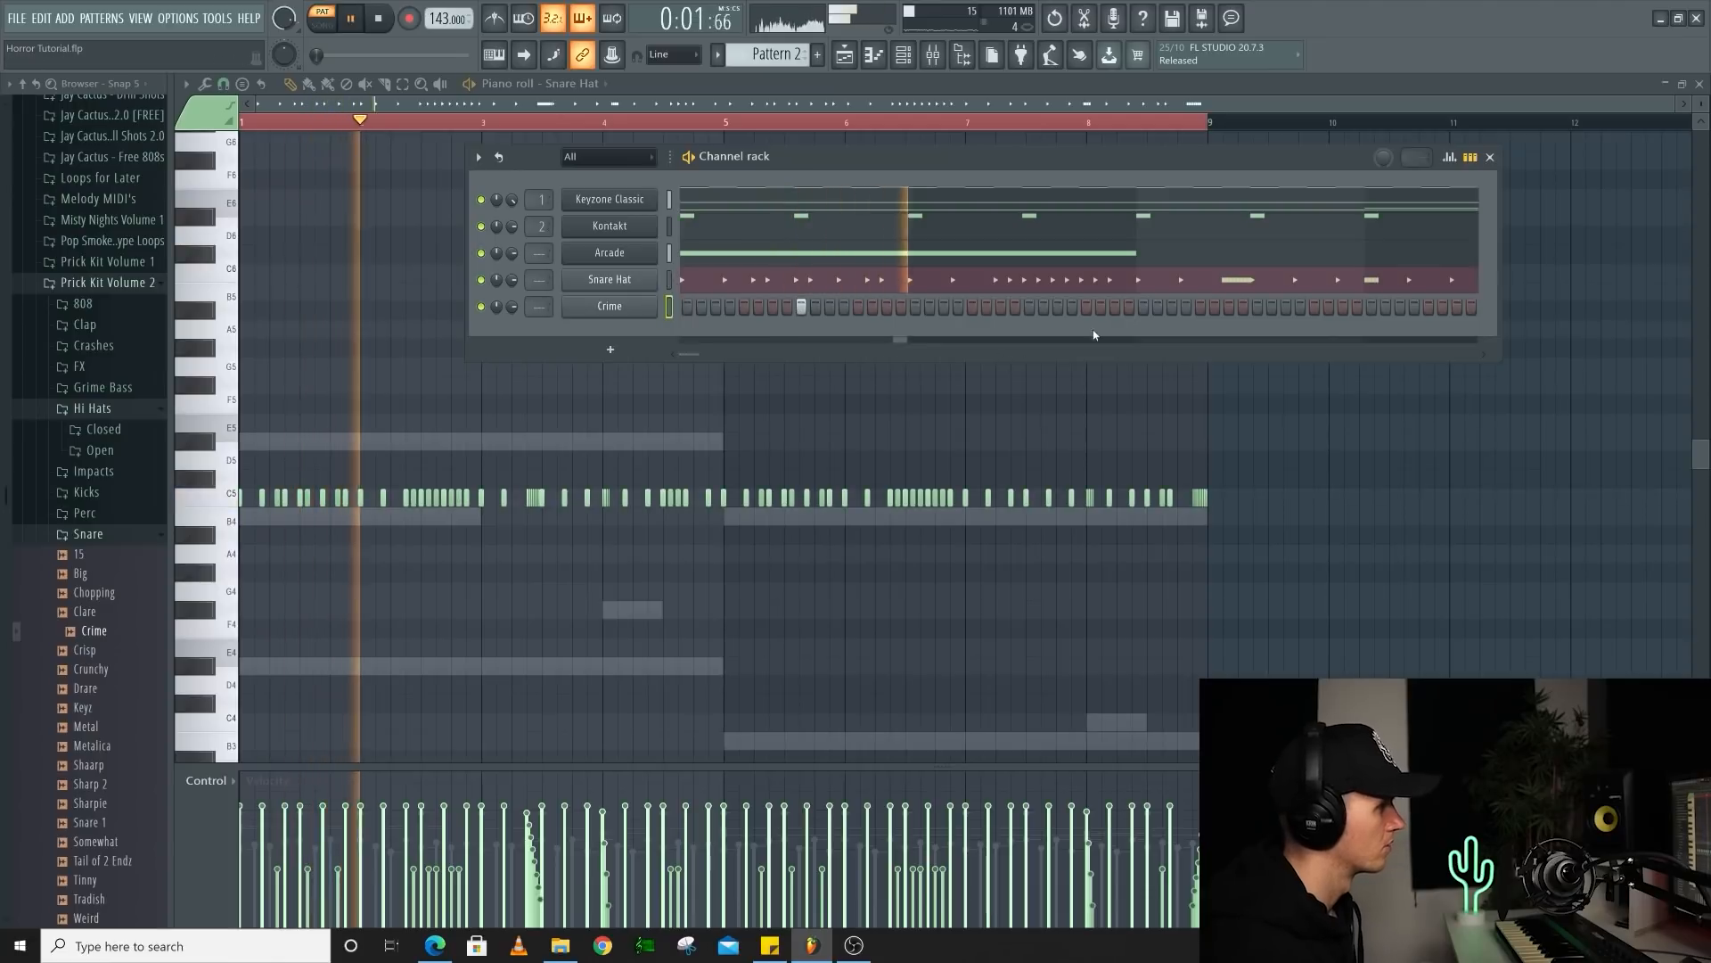
left_click(1087, 306)
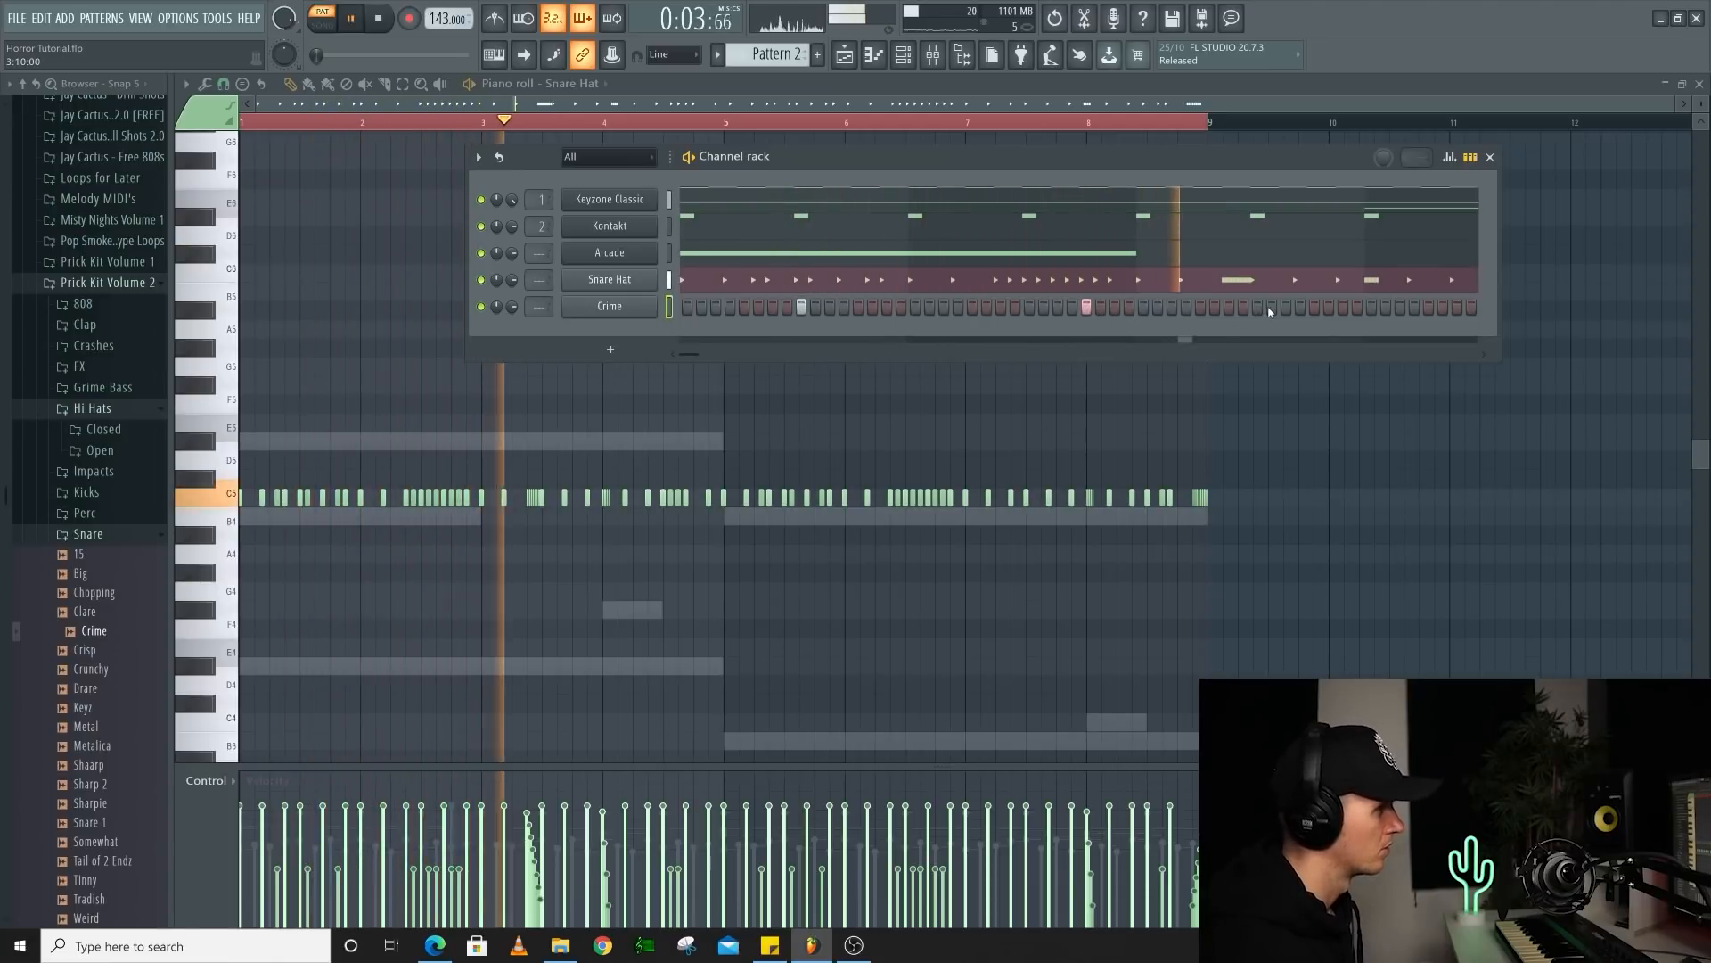
left_click(1343, 308)
left_click(744, 308)
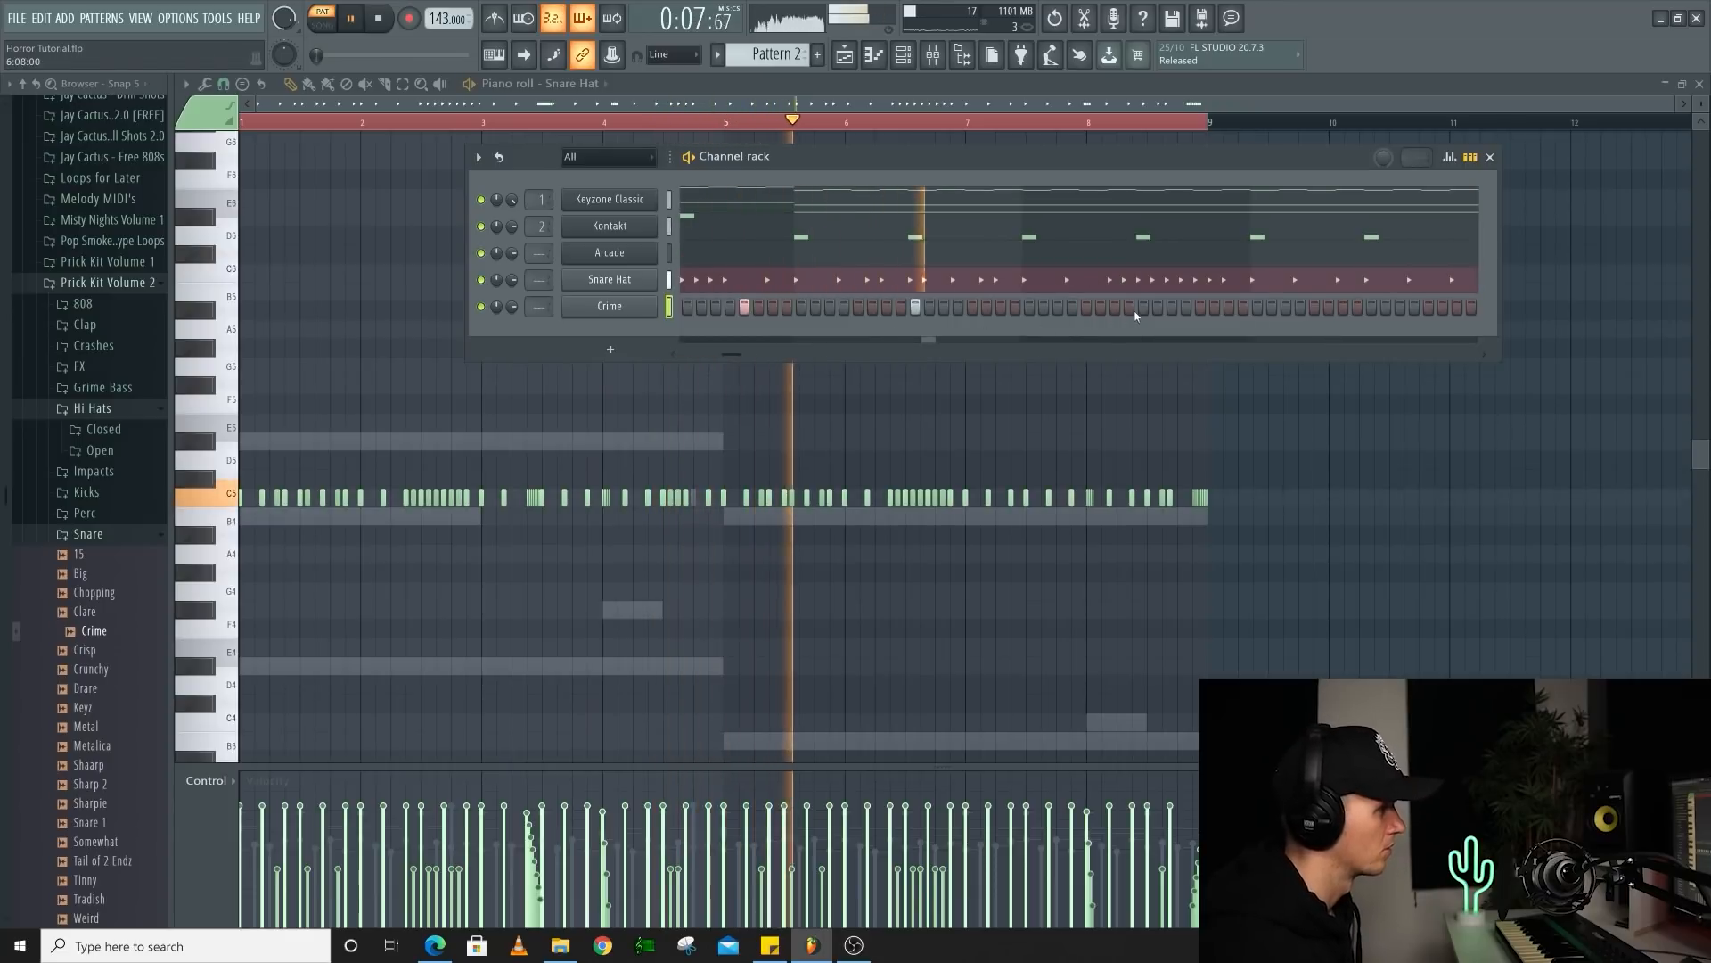
left_click(1201, 307)
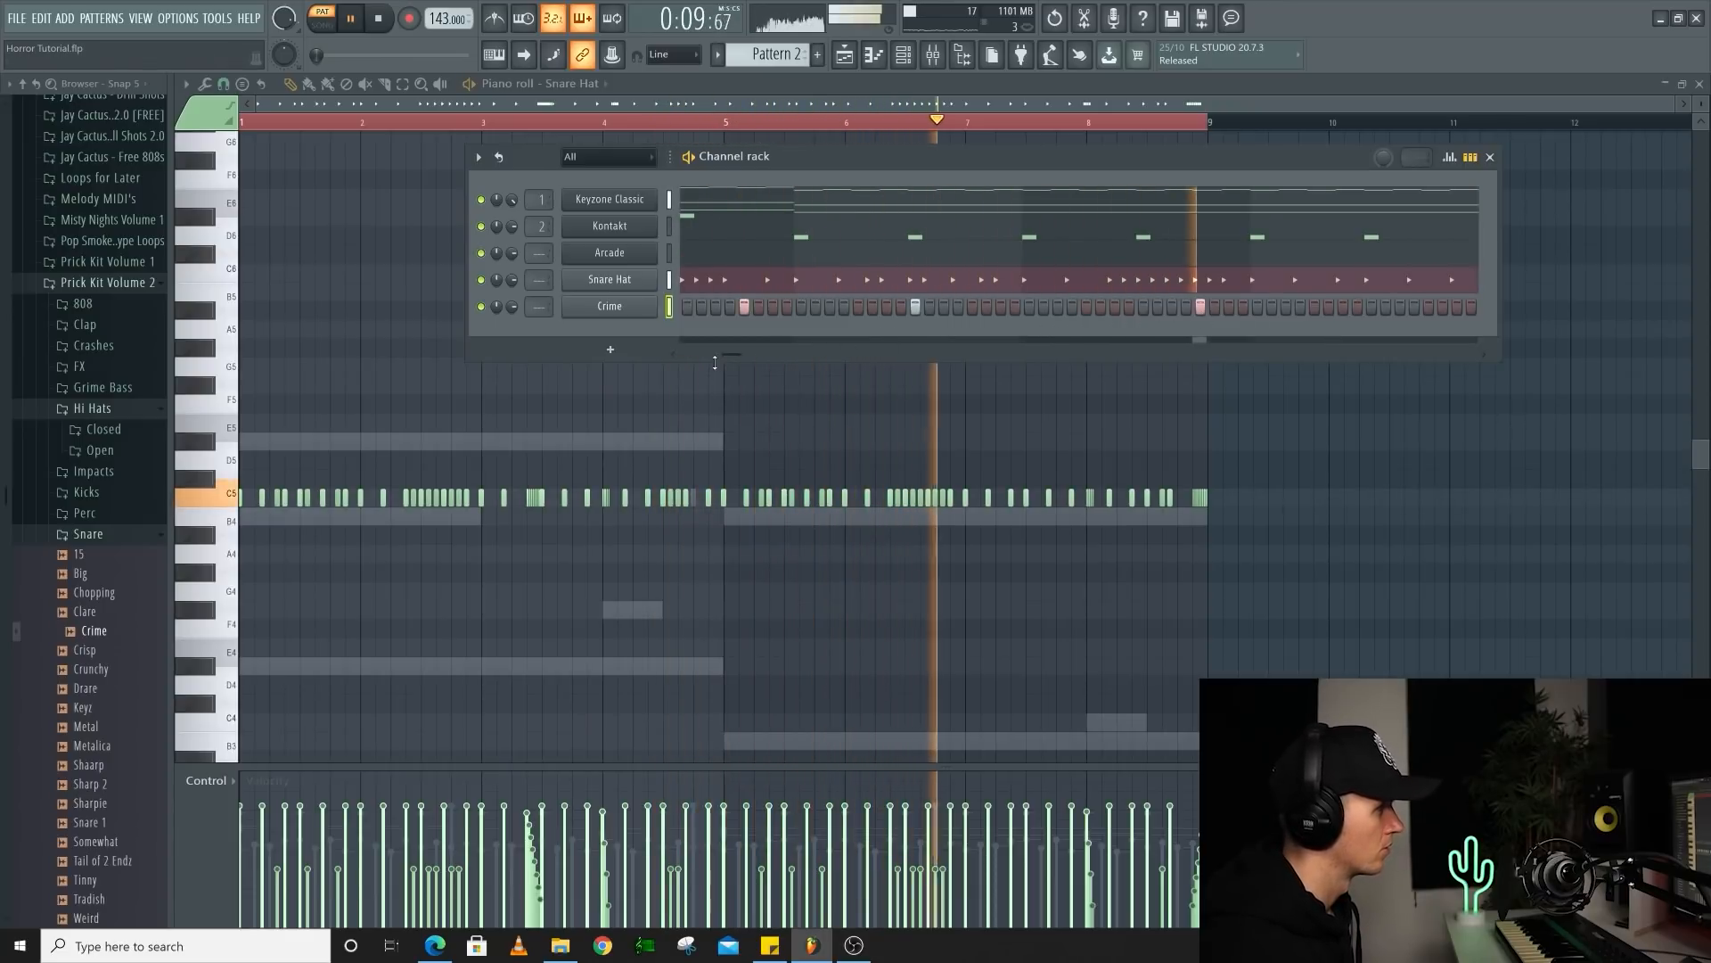
left_click(1130, 308)
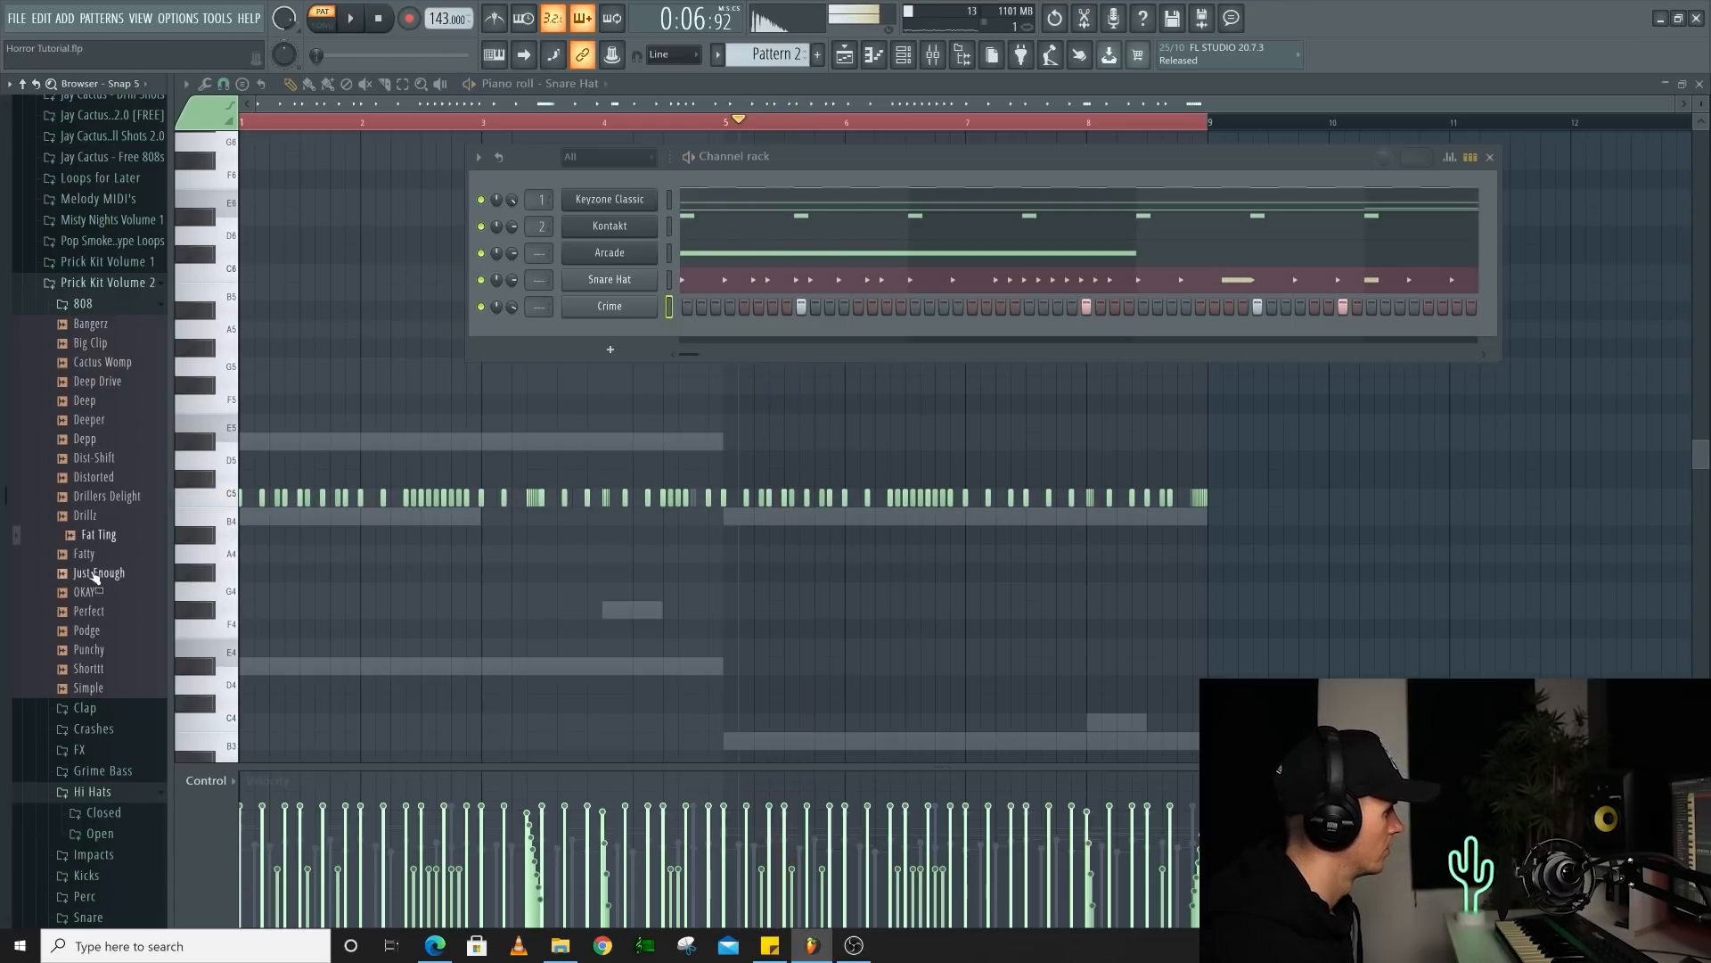
Load the 808 sample Bangerz as a new channel and place D#5 notes at bars 1 and 3 and B4 notes at bars 5 and 7
left_click(83, 303)
left_click(83, 303)
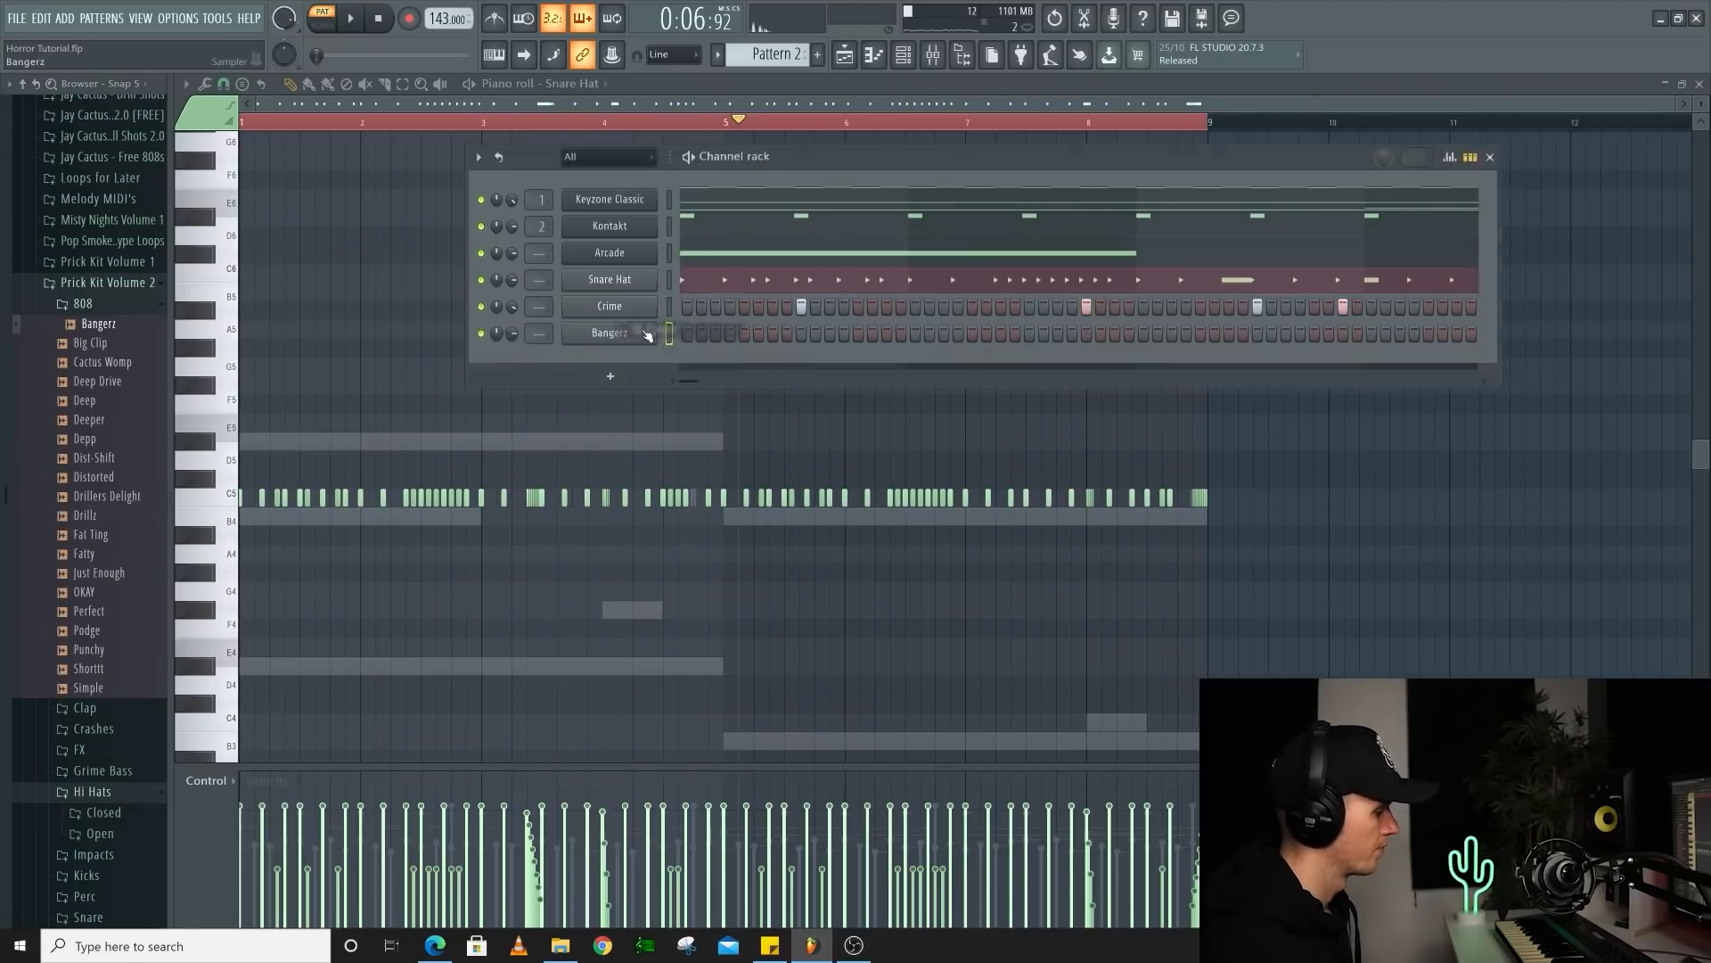
left_click(283, 444)
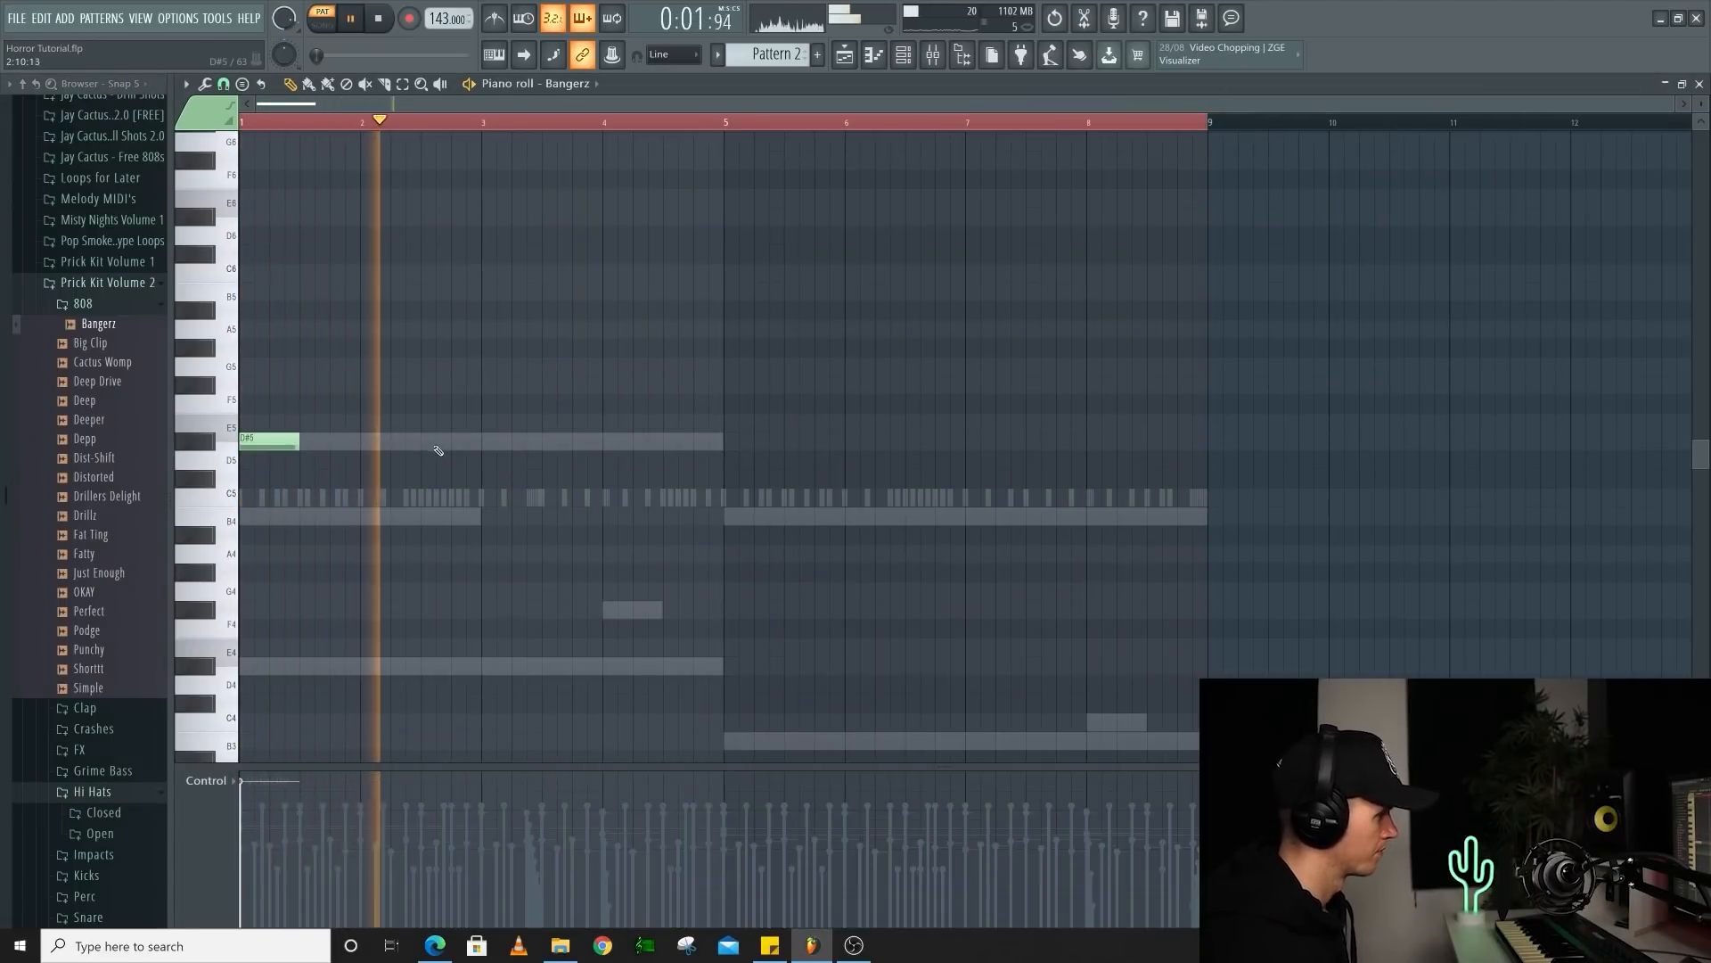
left_click(485, 443)
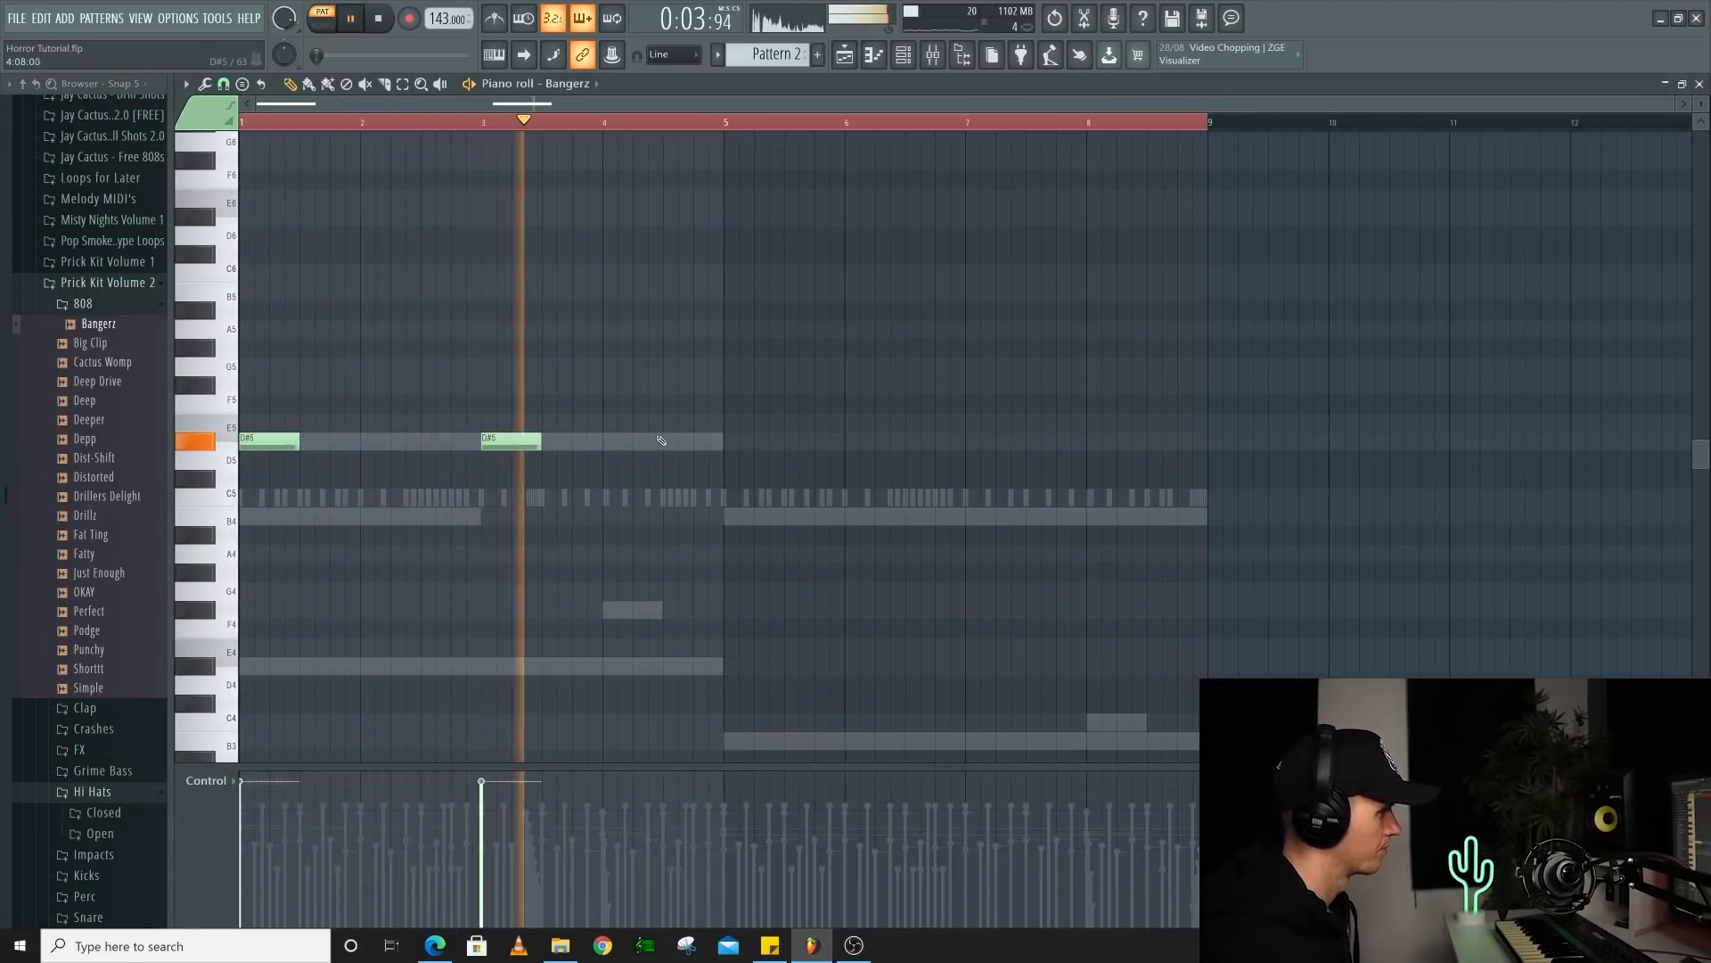
left_click(754, 515)
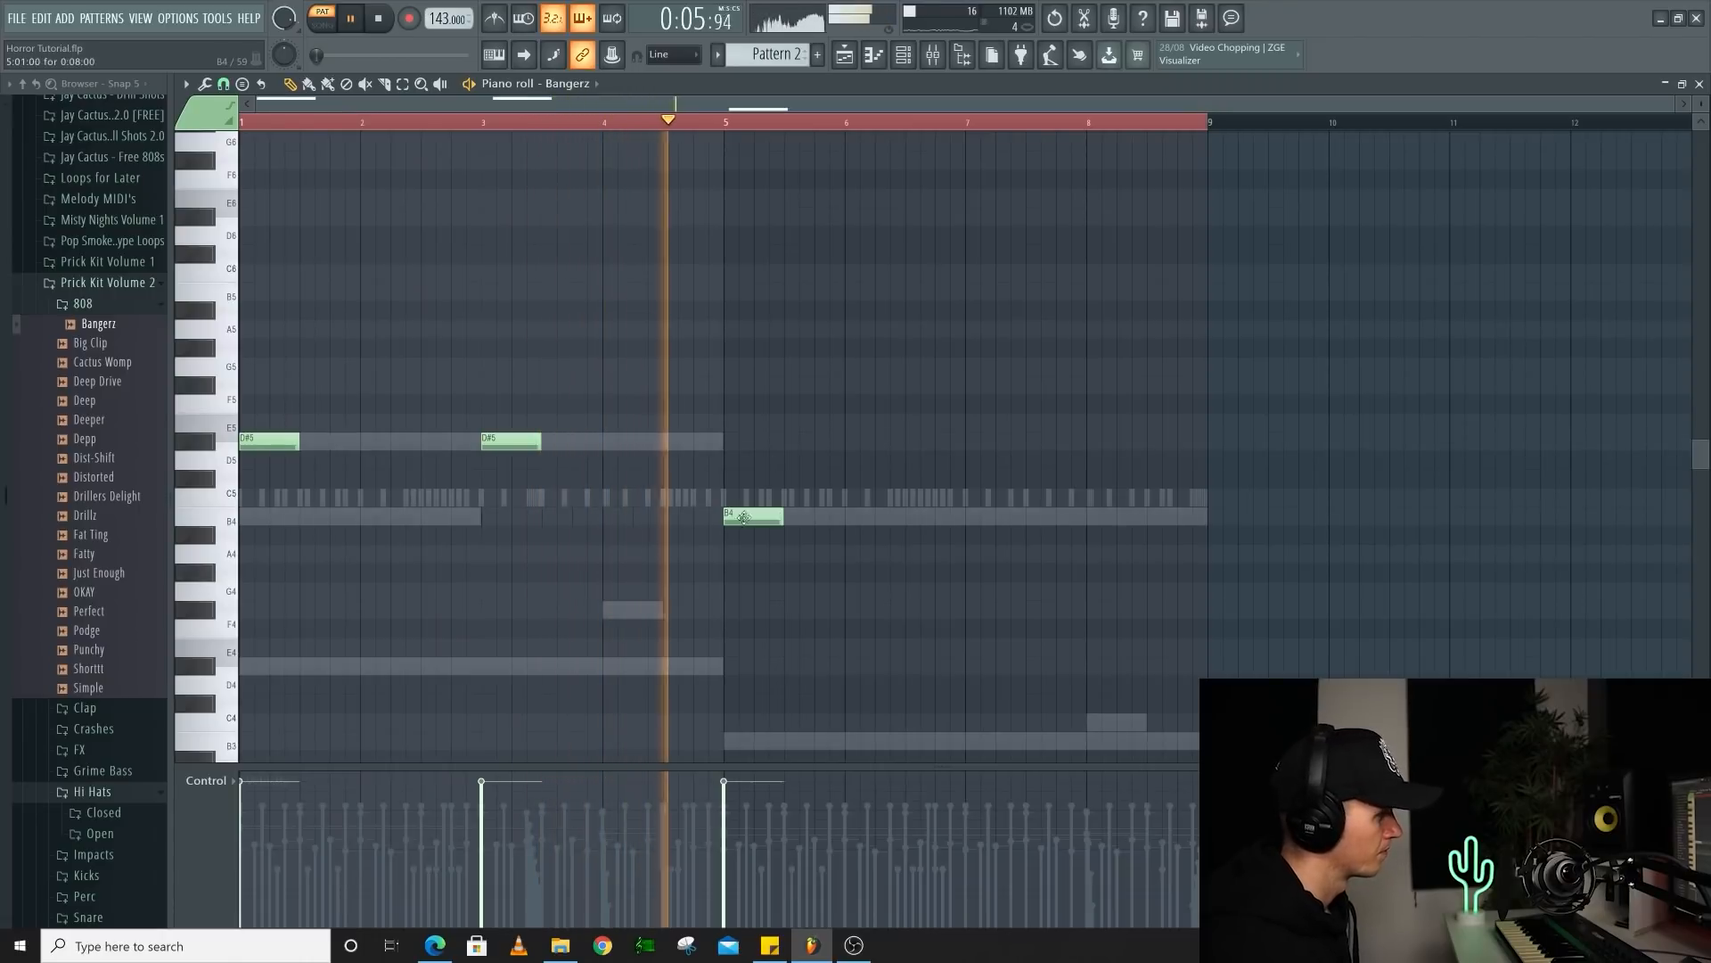
left_click(971, 519)
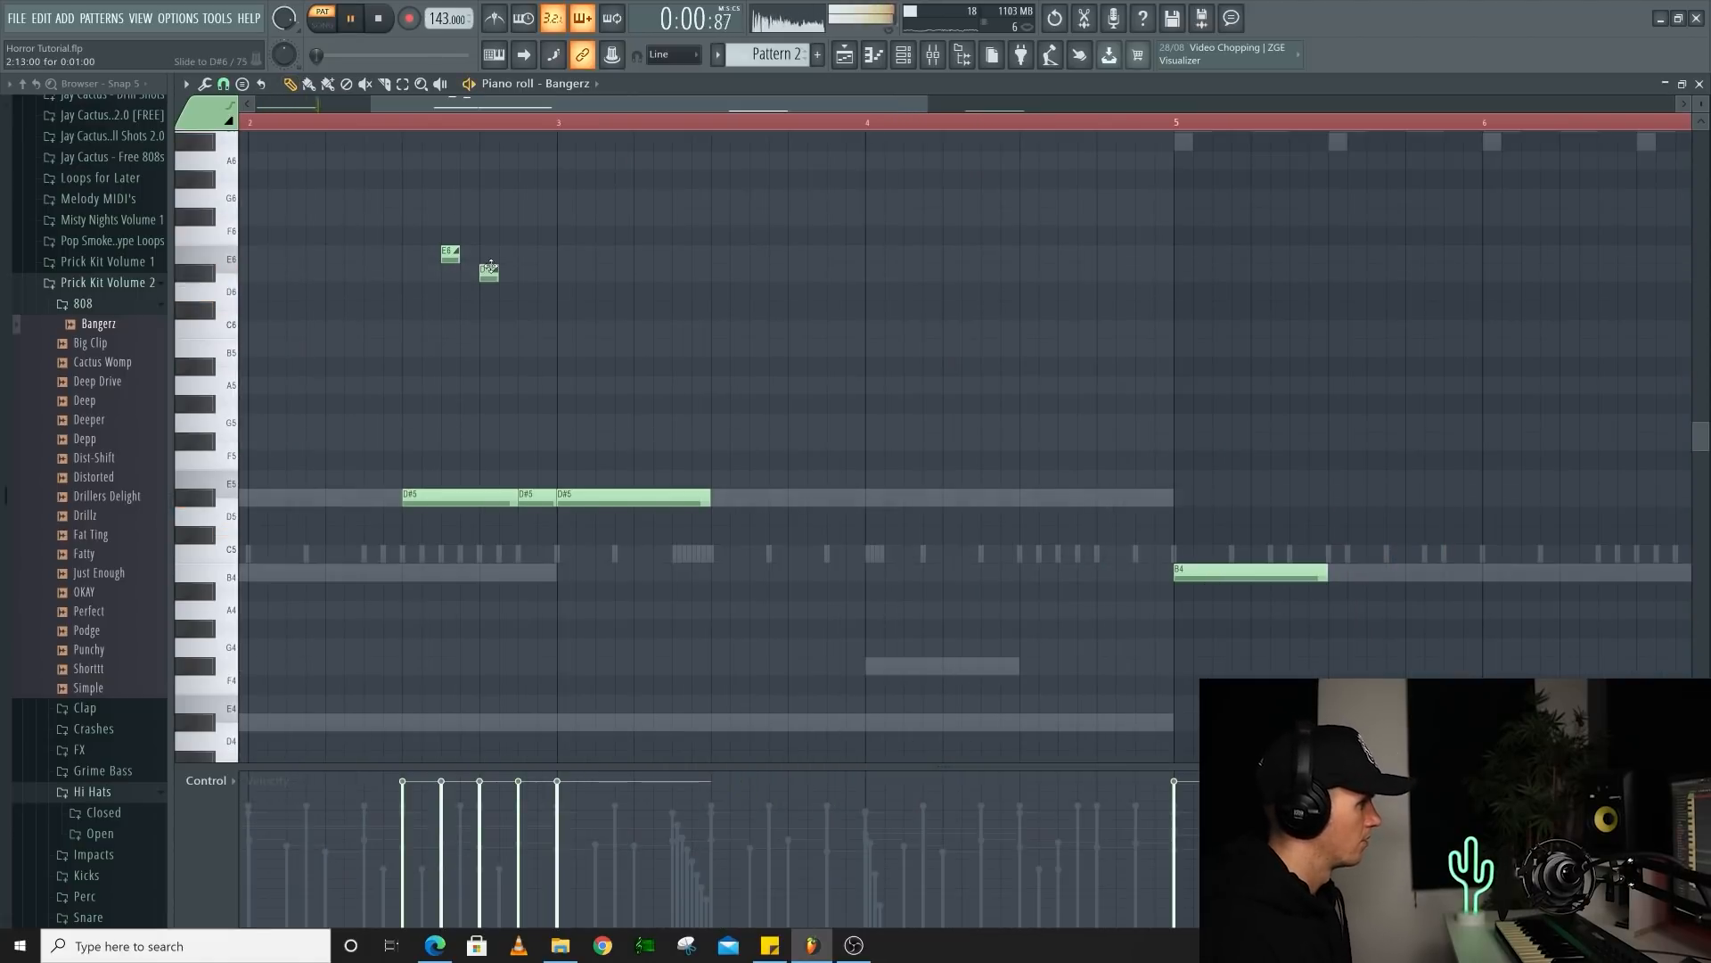
Move the second 808 slide note in bar 2 to step 15 at E5, and the C5 note in bar 3 to step 13 at B4
left_click_drag(515, 275, 527, 273)
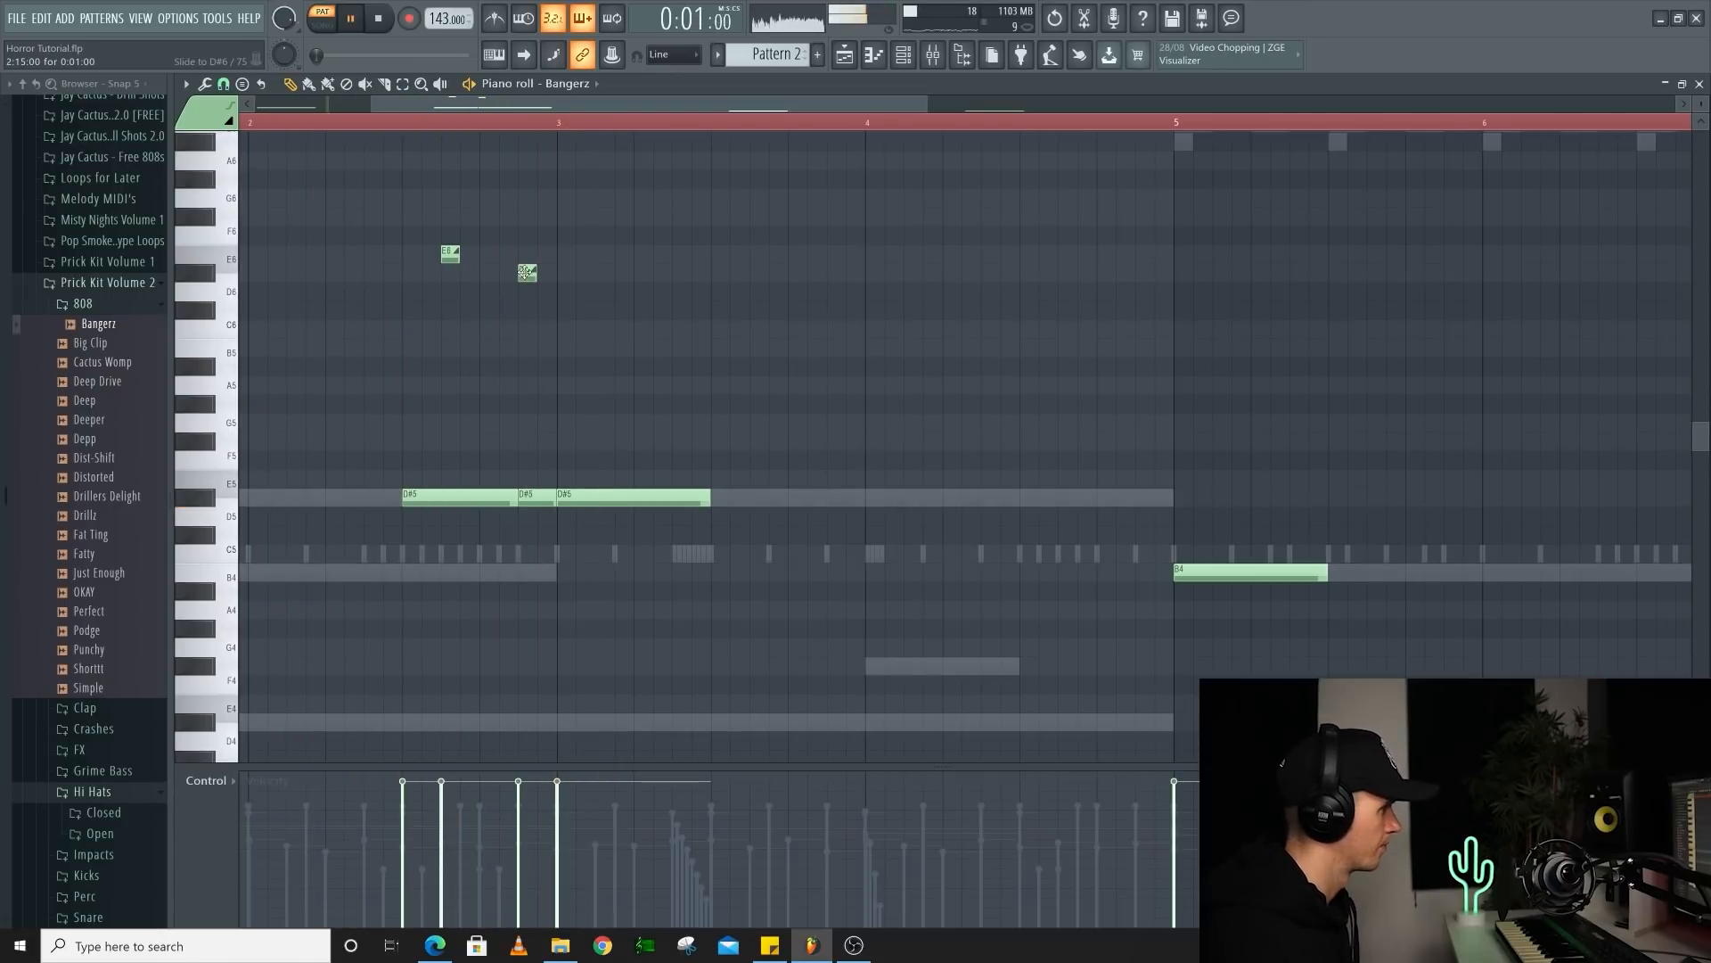
left_click_drag(533, 371, 533, 496)
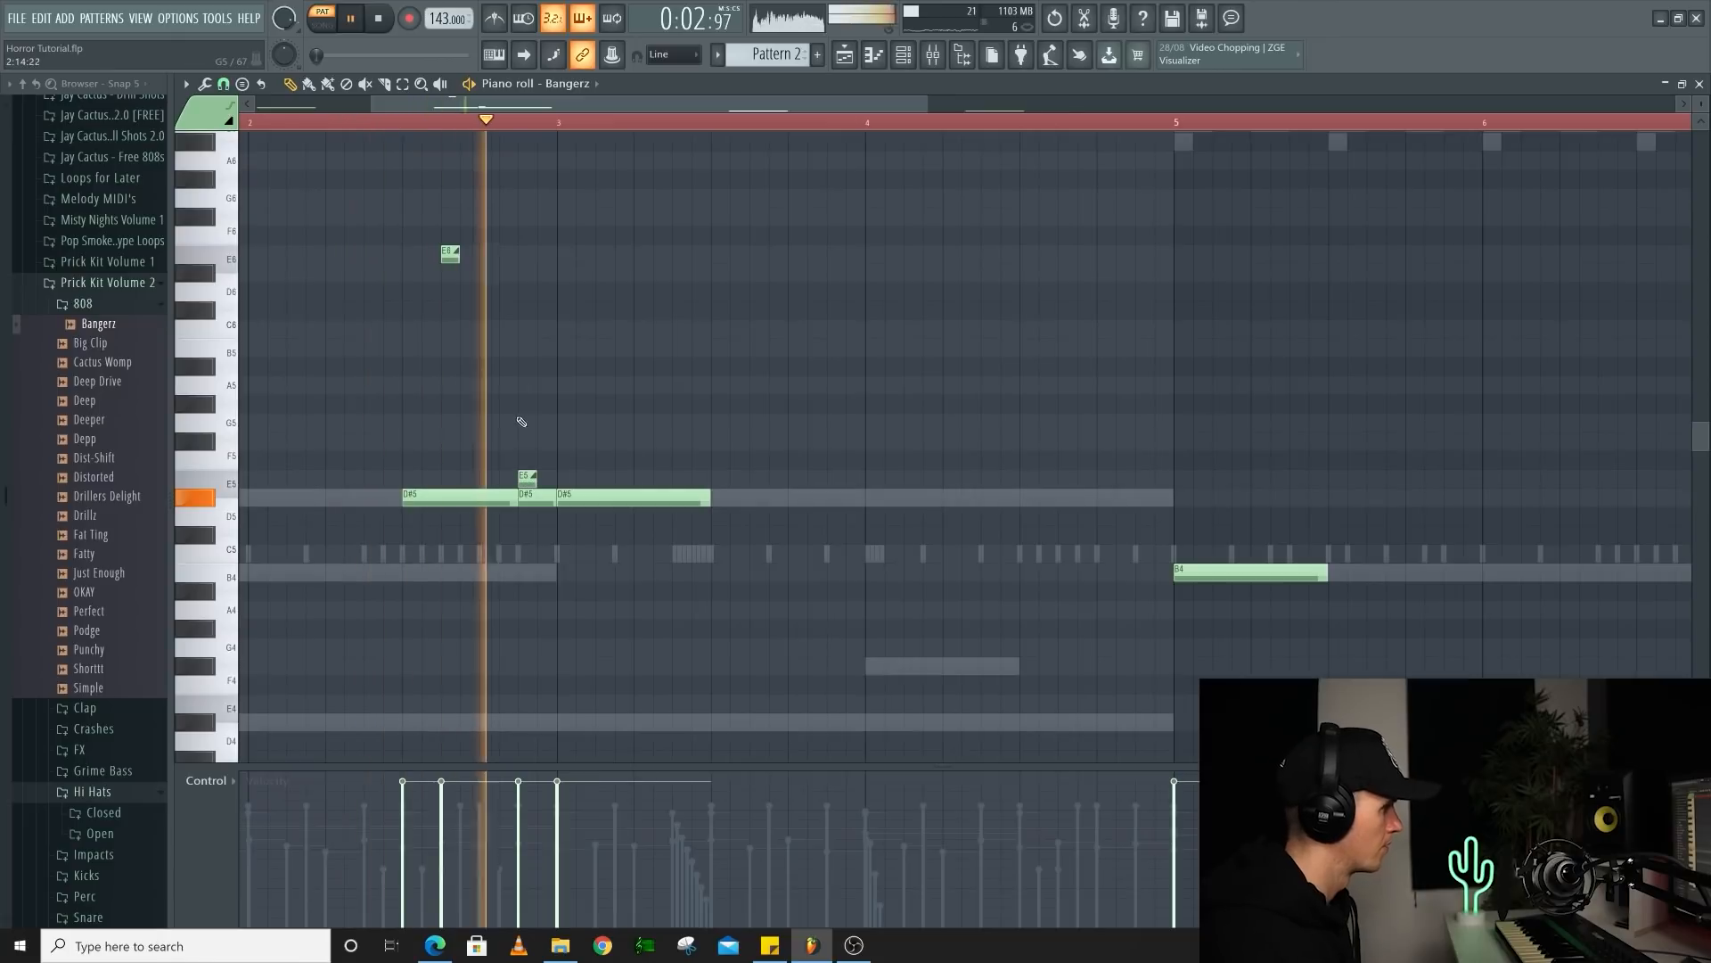
scroll(526, 419, "down", 3, "ctrl")
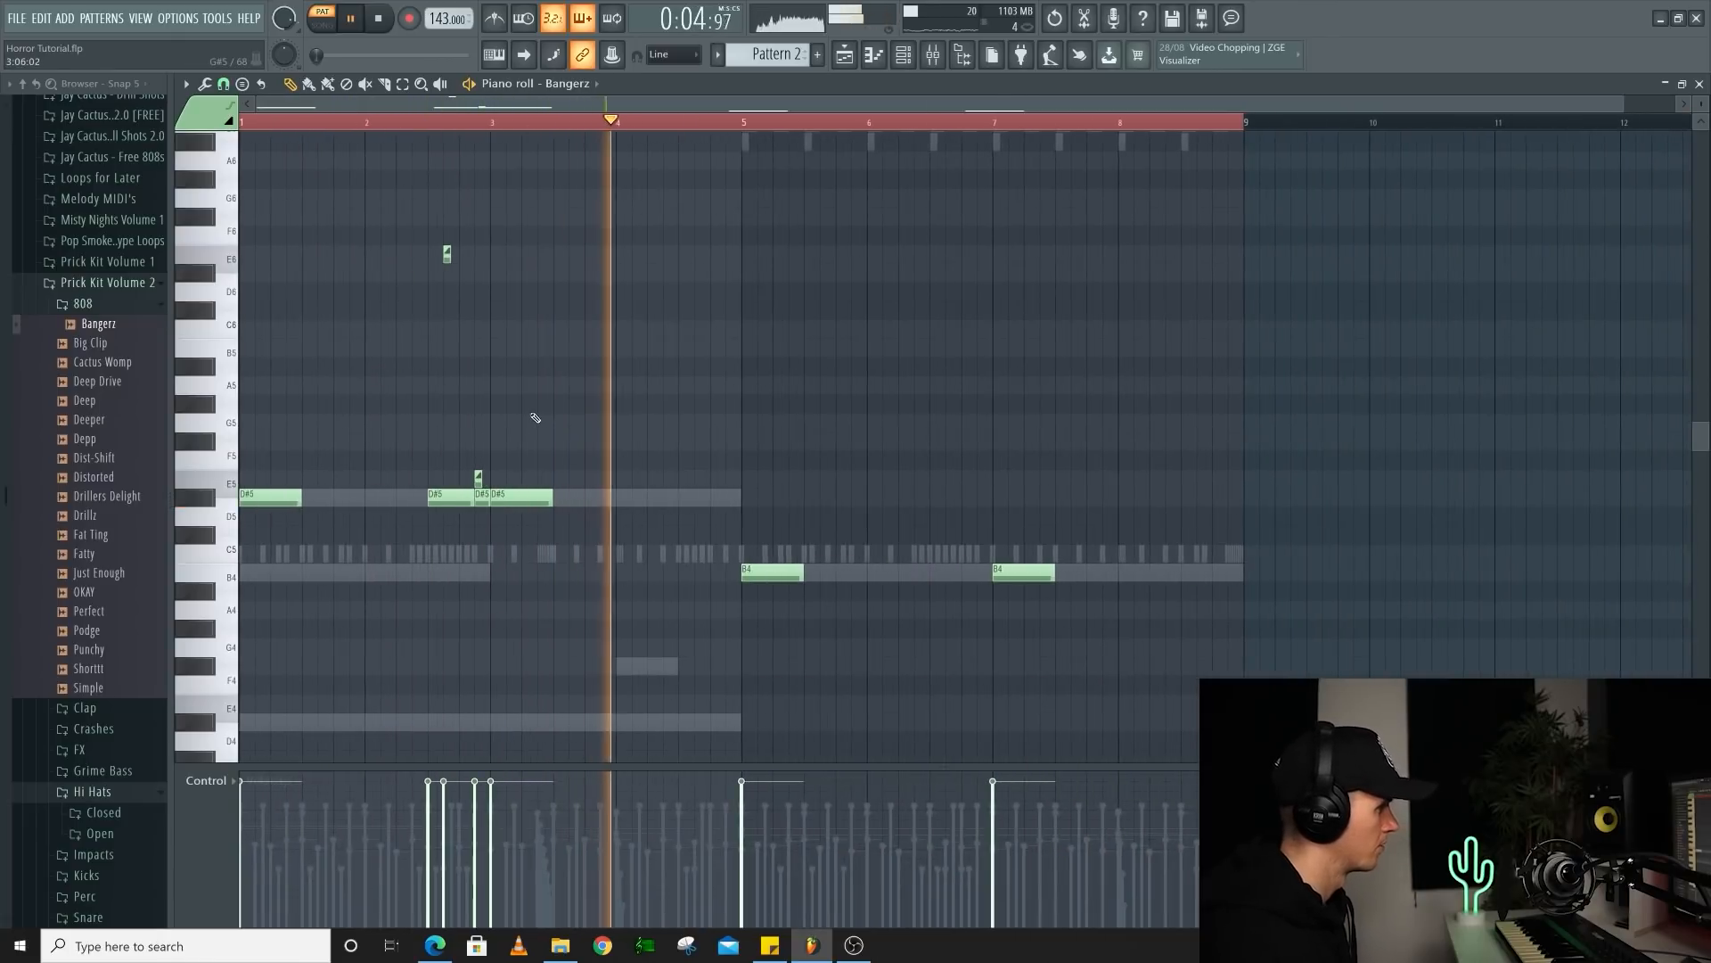
scroll(535, 417, "up", 4)
scroll(531, 416, "down", 2)
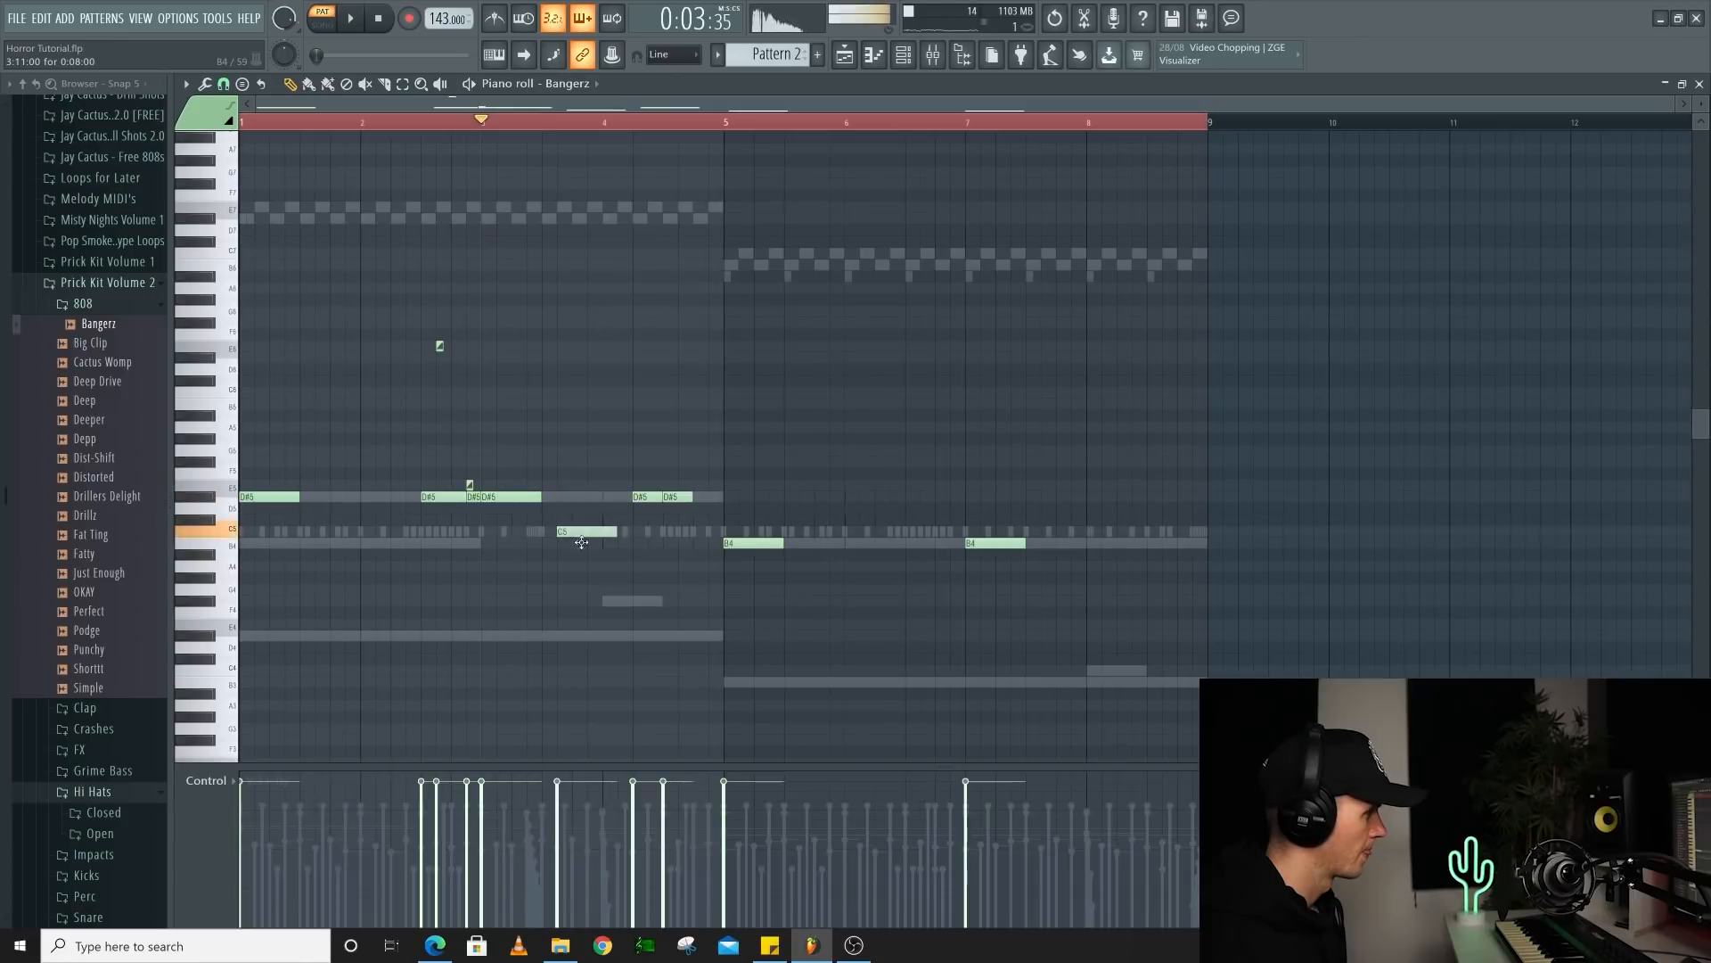
scroll(583, 534, "up", 3, "ctrl")
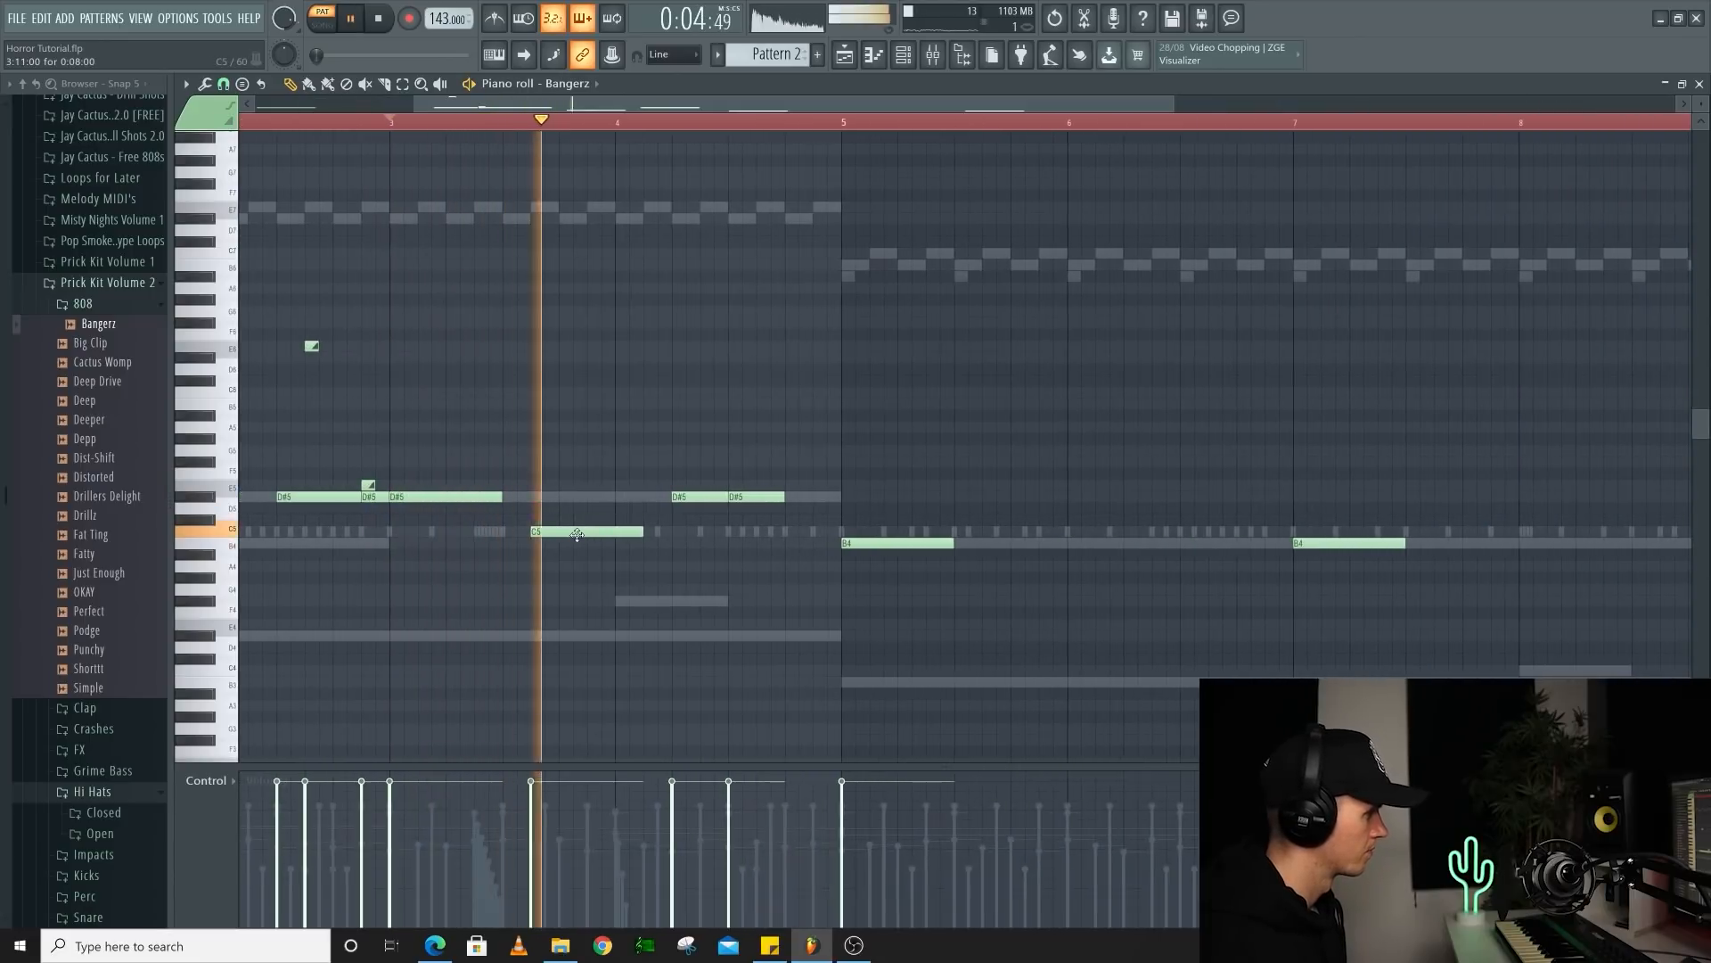
left_click_drag(593, 534, 608, 557)
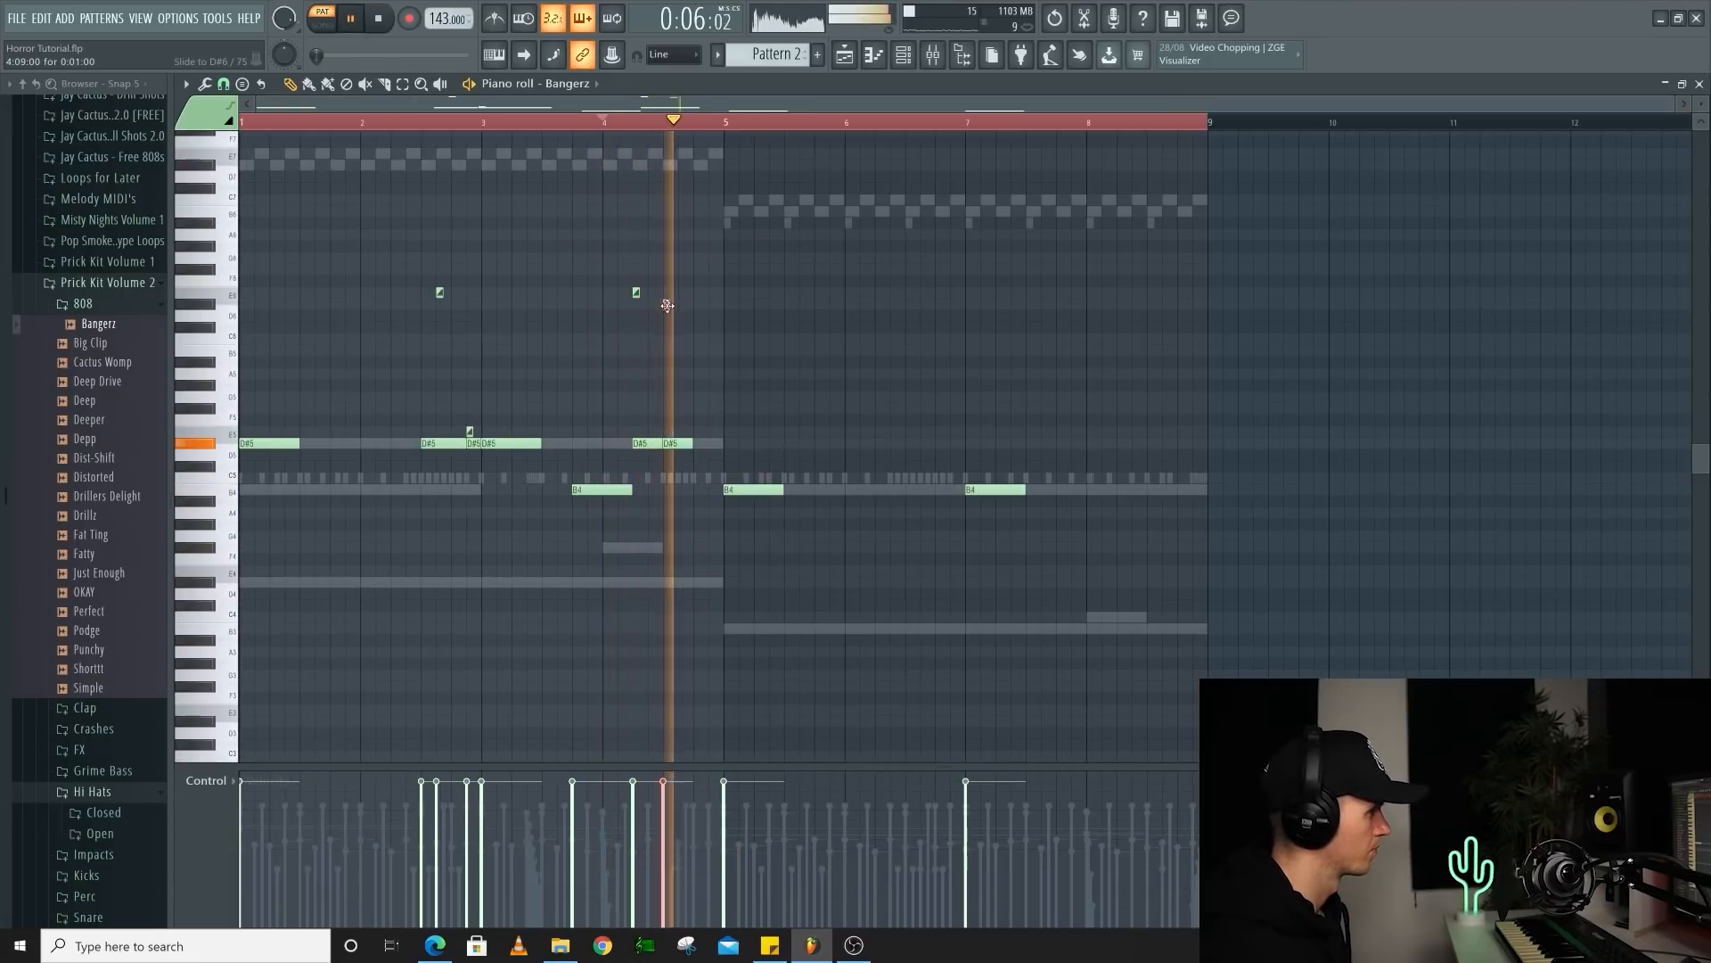
Add 808 slide notes at bar 4 step 9 and bar 6 step 13, plus slides over the closing B4 notes in bar 8
left_click(667, 305)
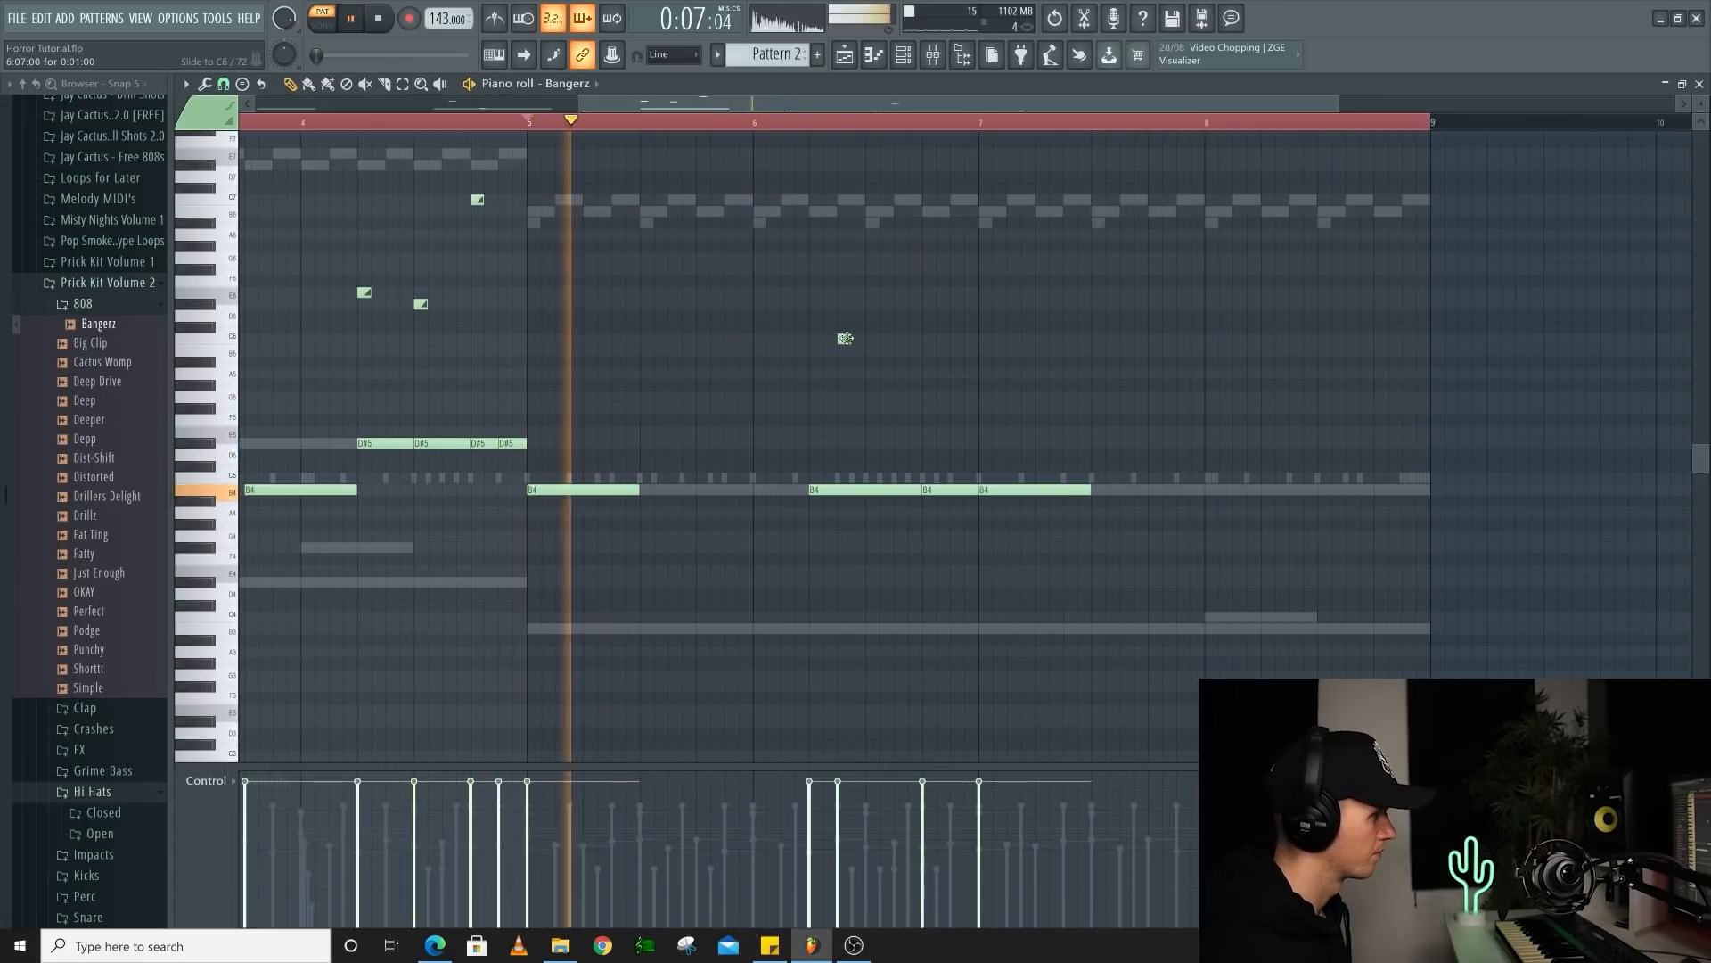
left_click_drag(928, 340, 930, 354)
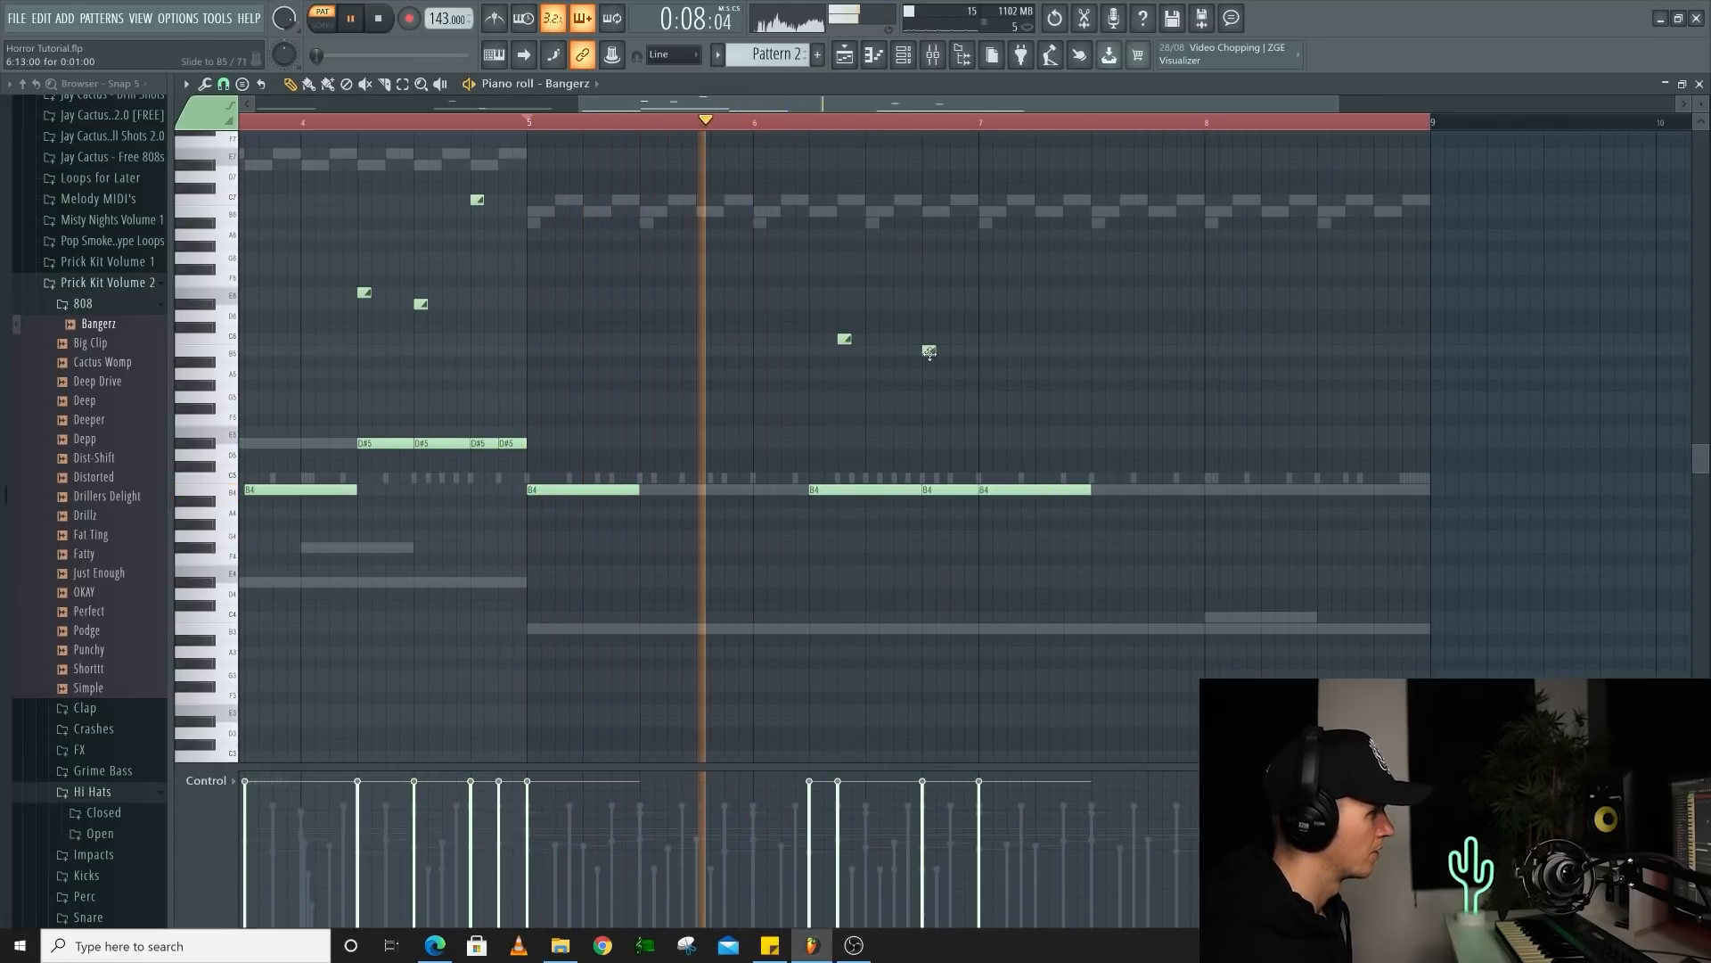
scroll(930, 353, "down", 3)
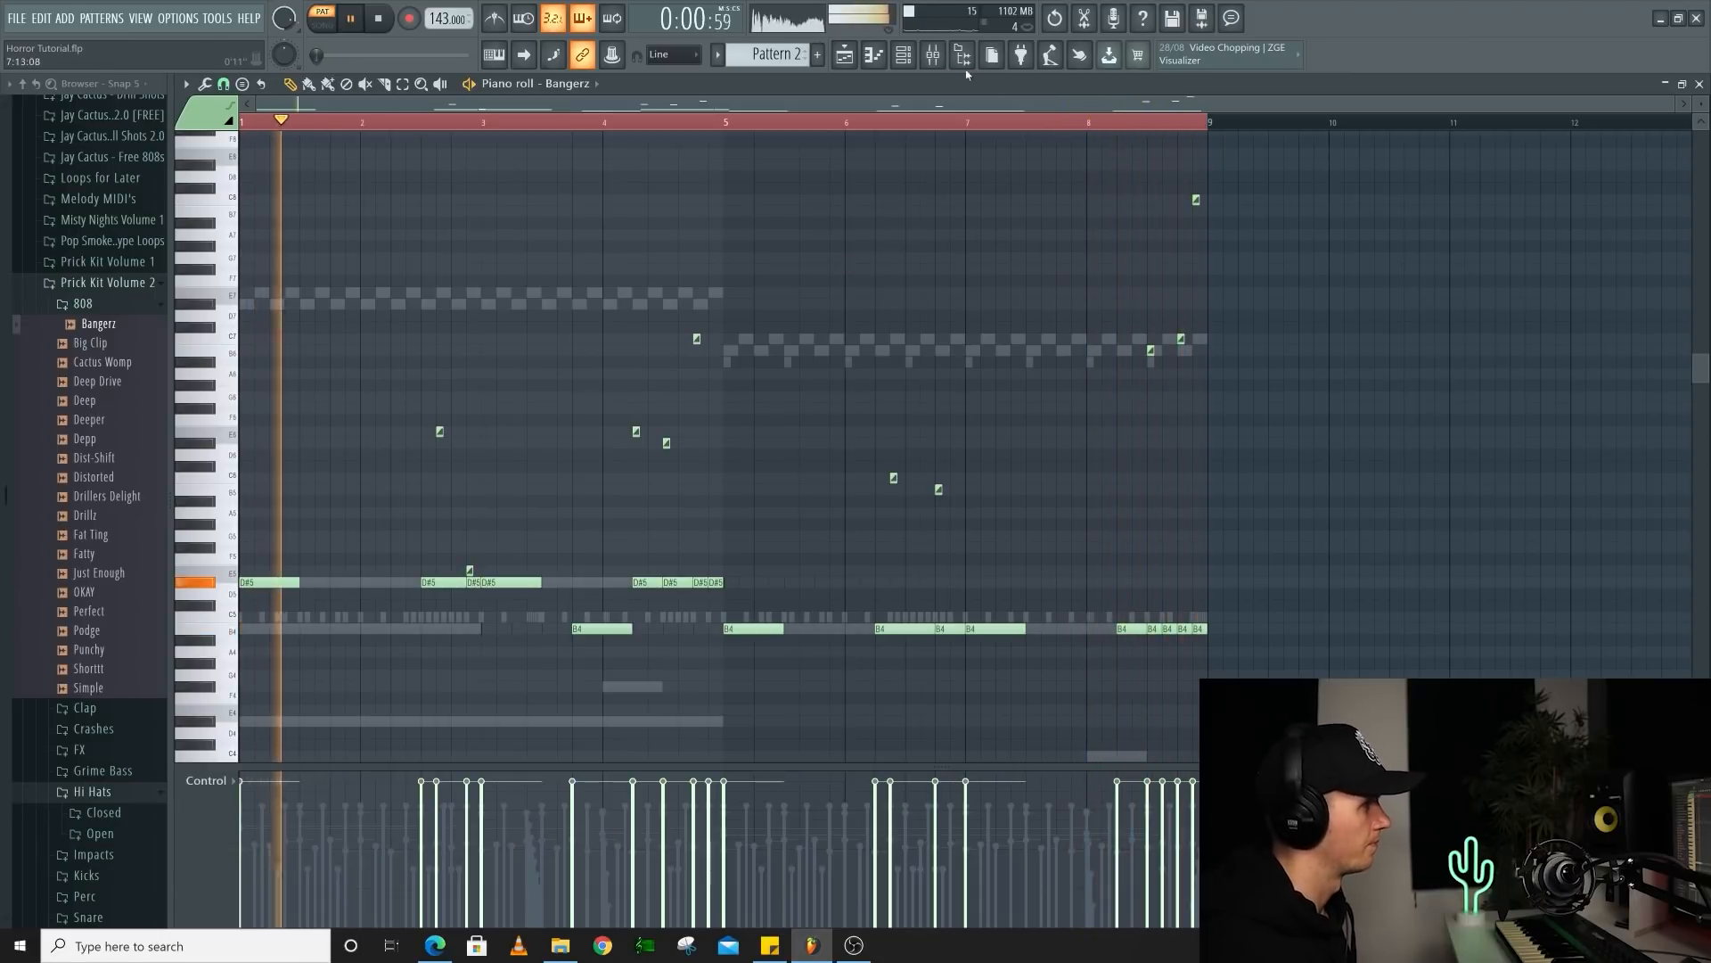
Load the kick sample Box In Ya Face with a copy of the 808 notes and delete all the slide notes from it
left_click(122, 458)
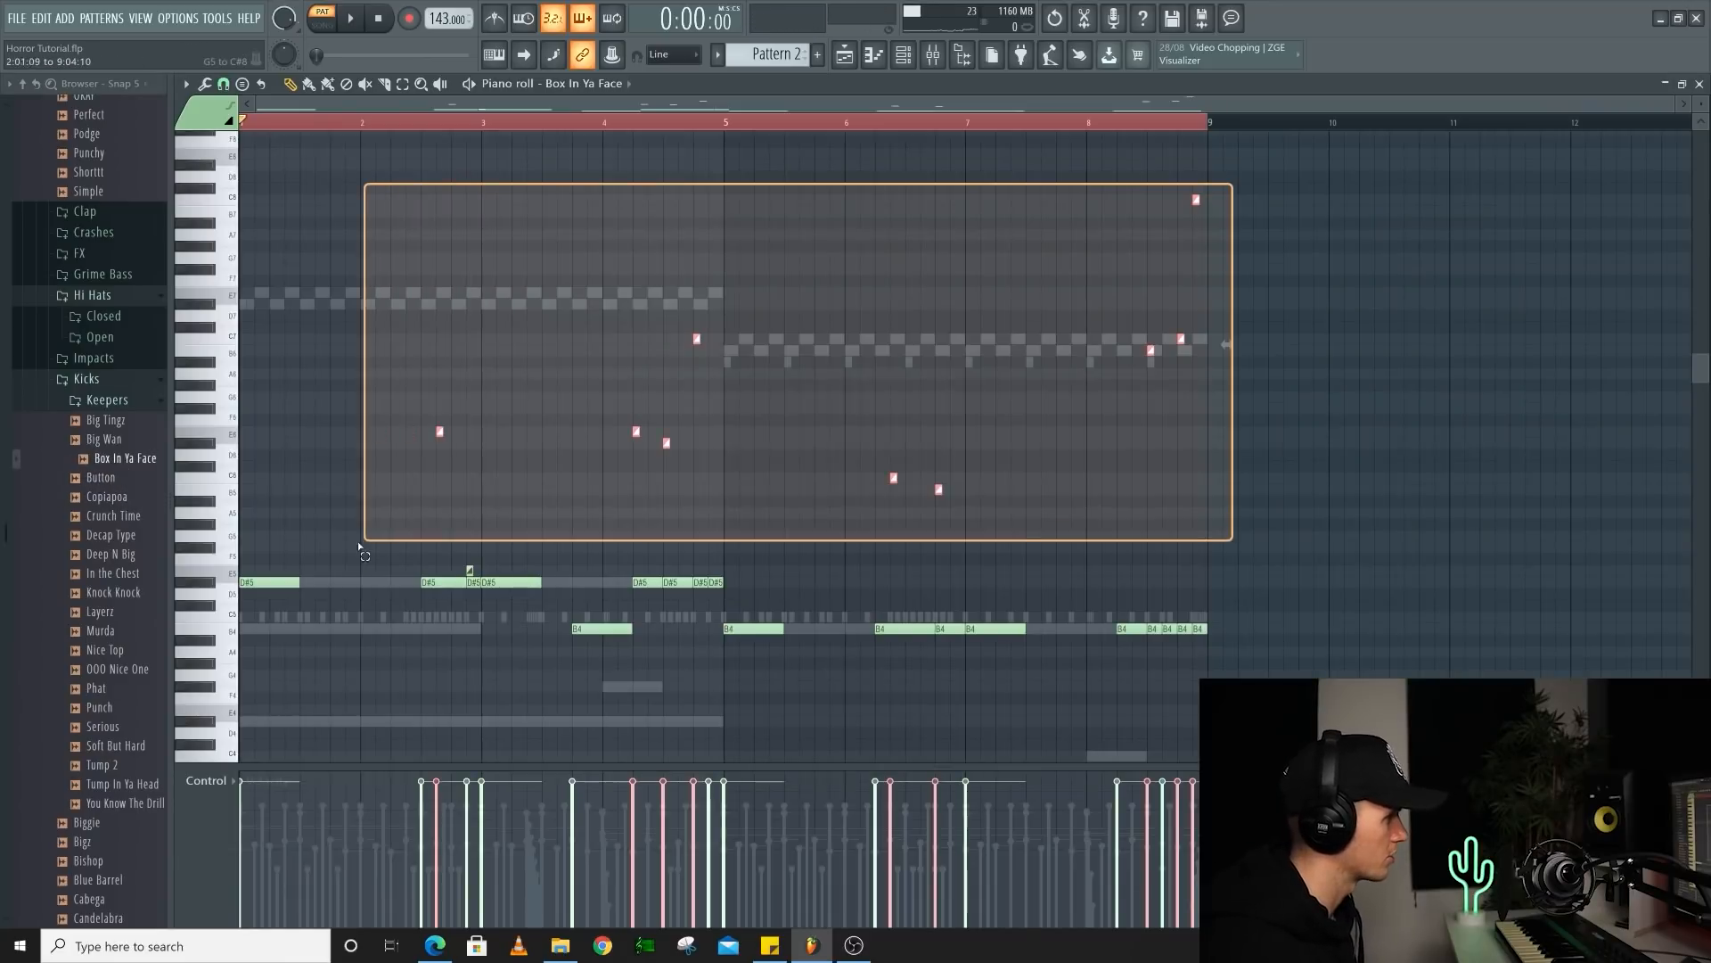
left_click_drag(363, 535, 360, 566)
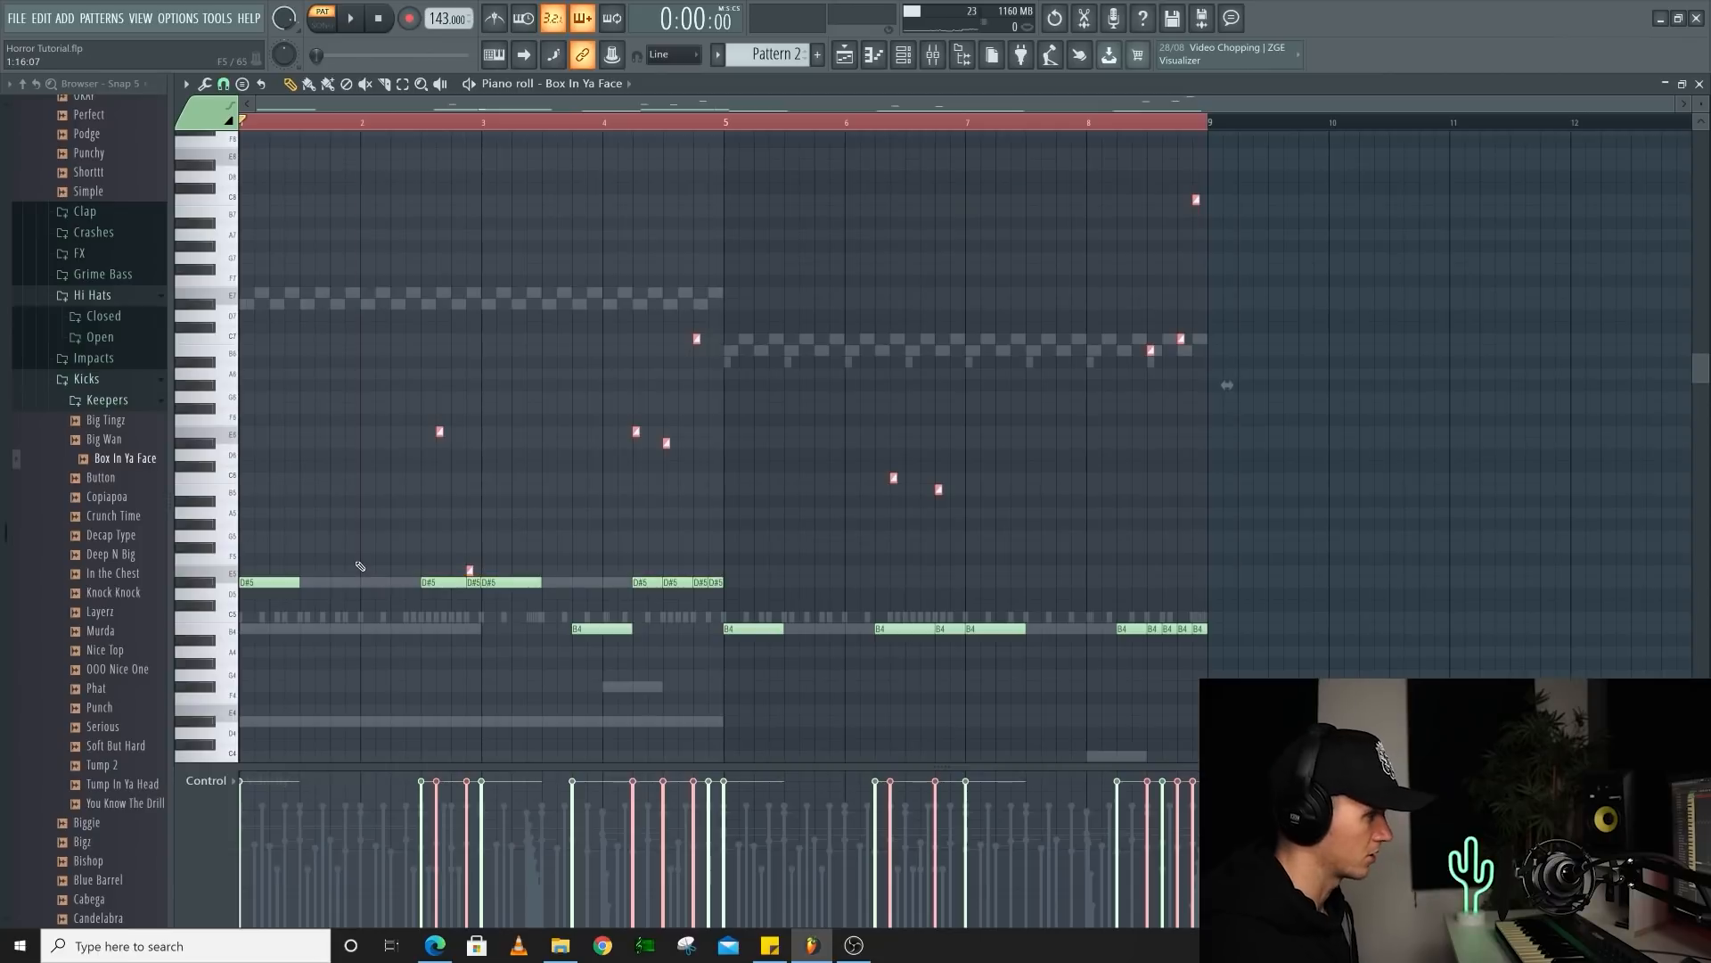
key("Delete")
Bring all the kick notes onto C5 and shorten them to uniform two-step hits
key("ctrl+a")
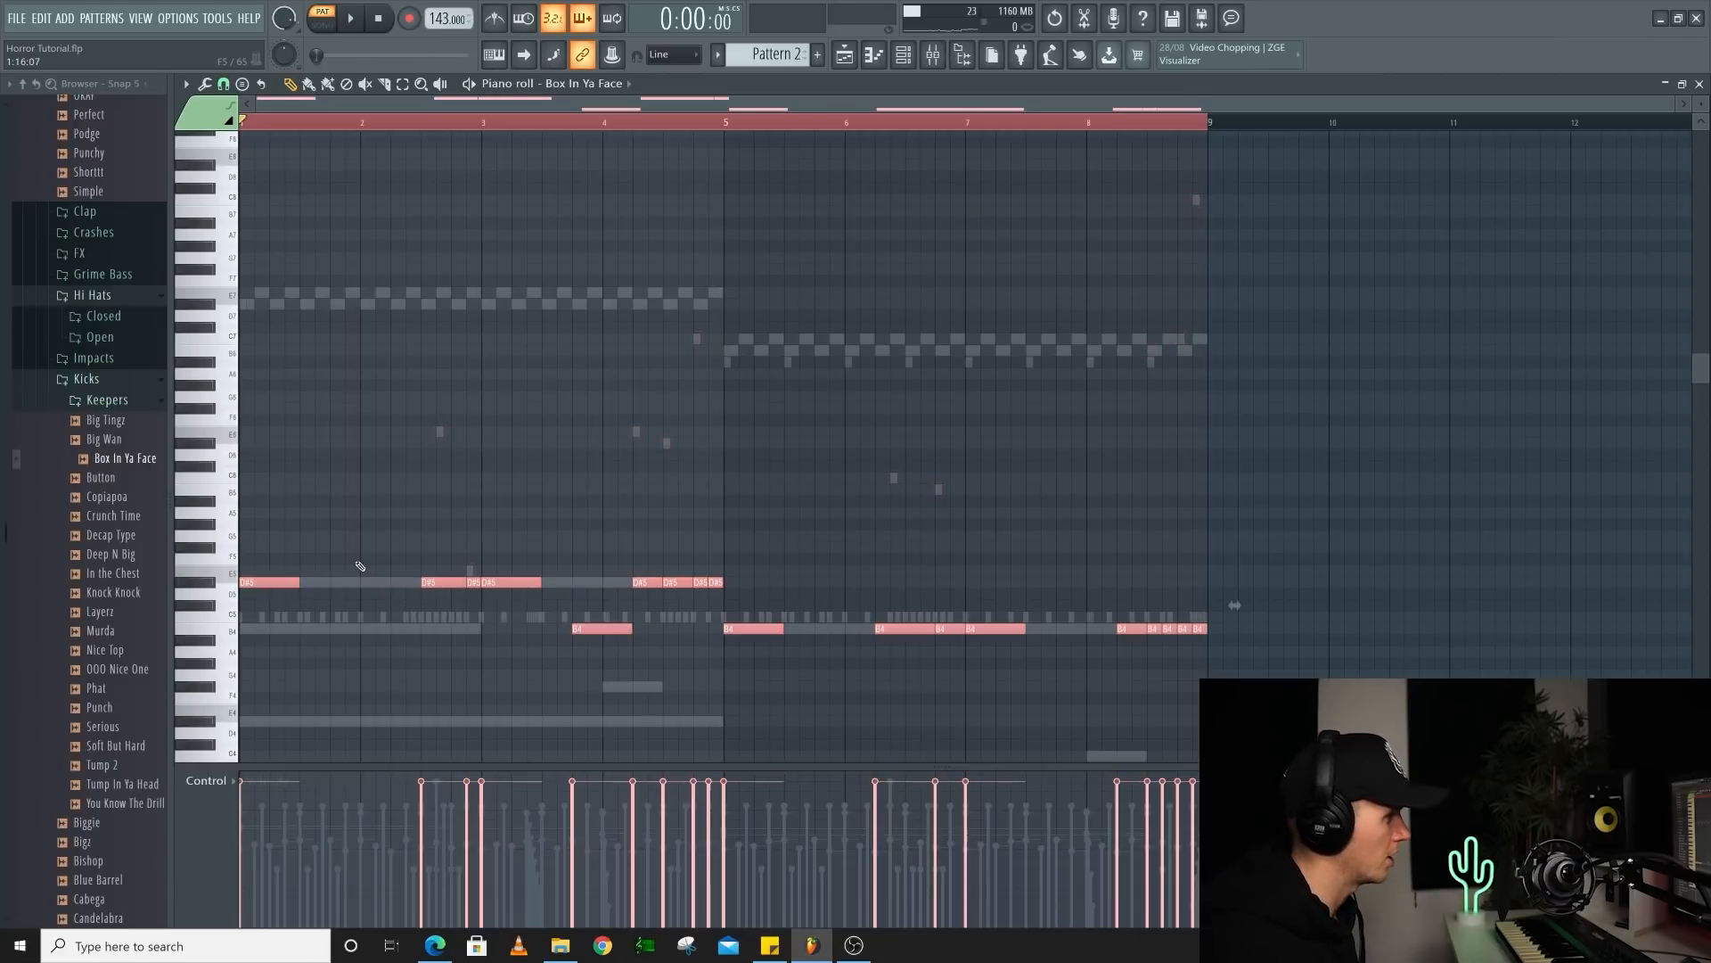
key("alt+k")
left_click(1031, 583)
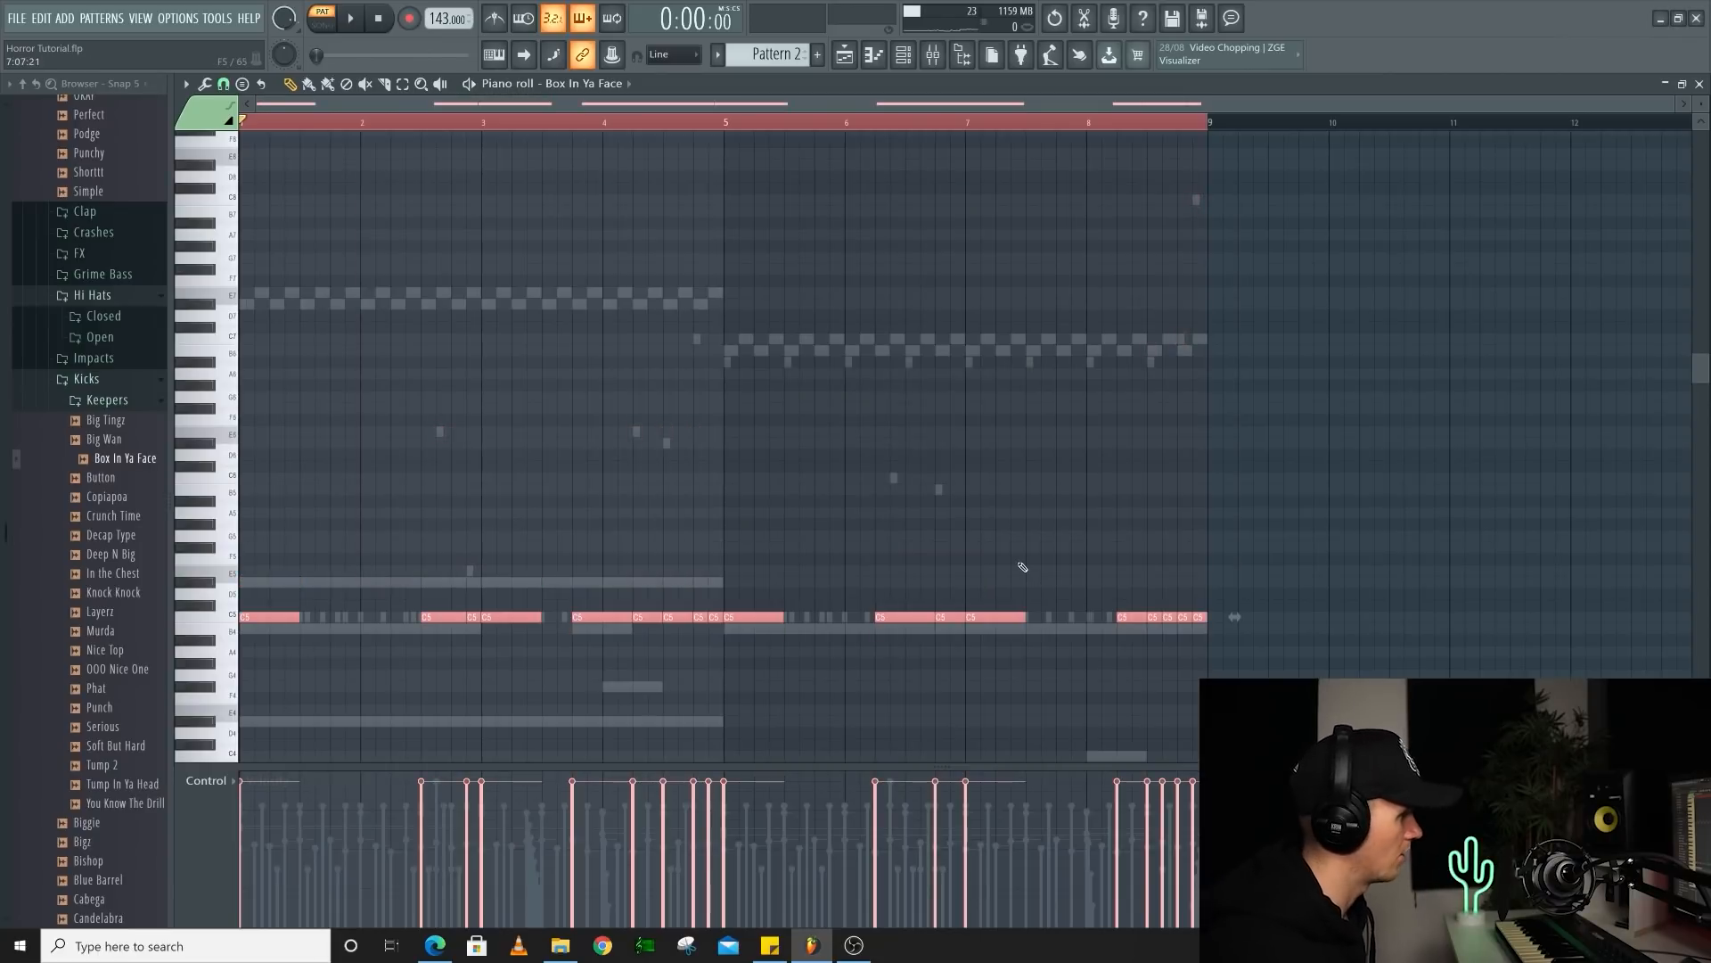
key("ctrl+d")
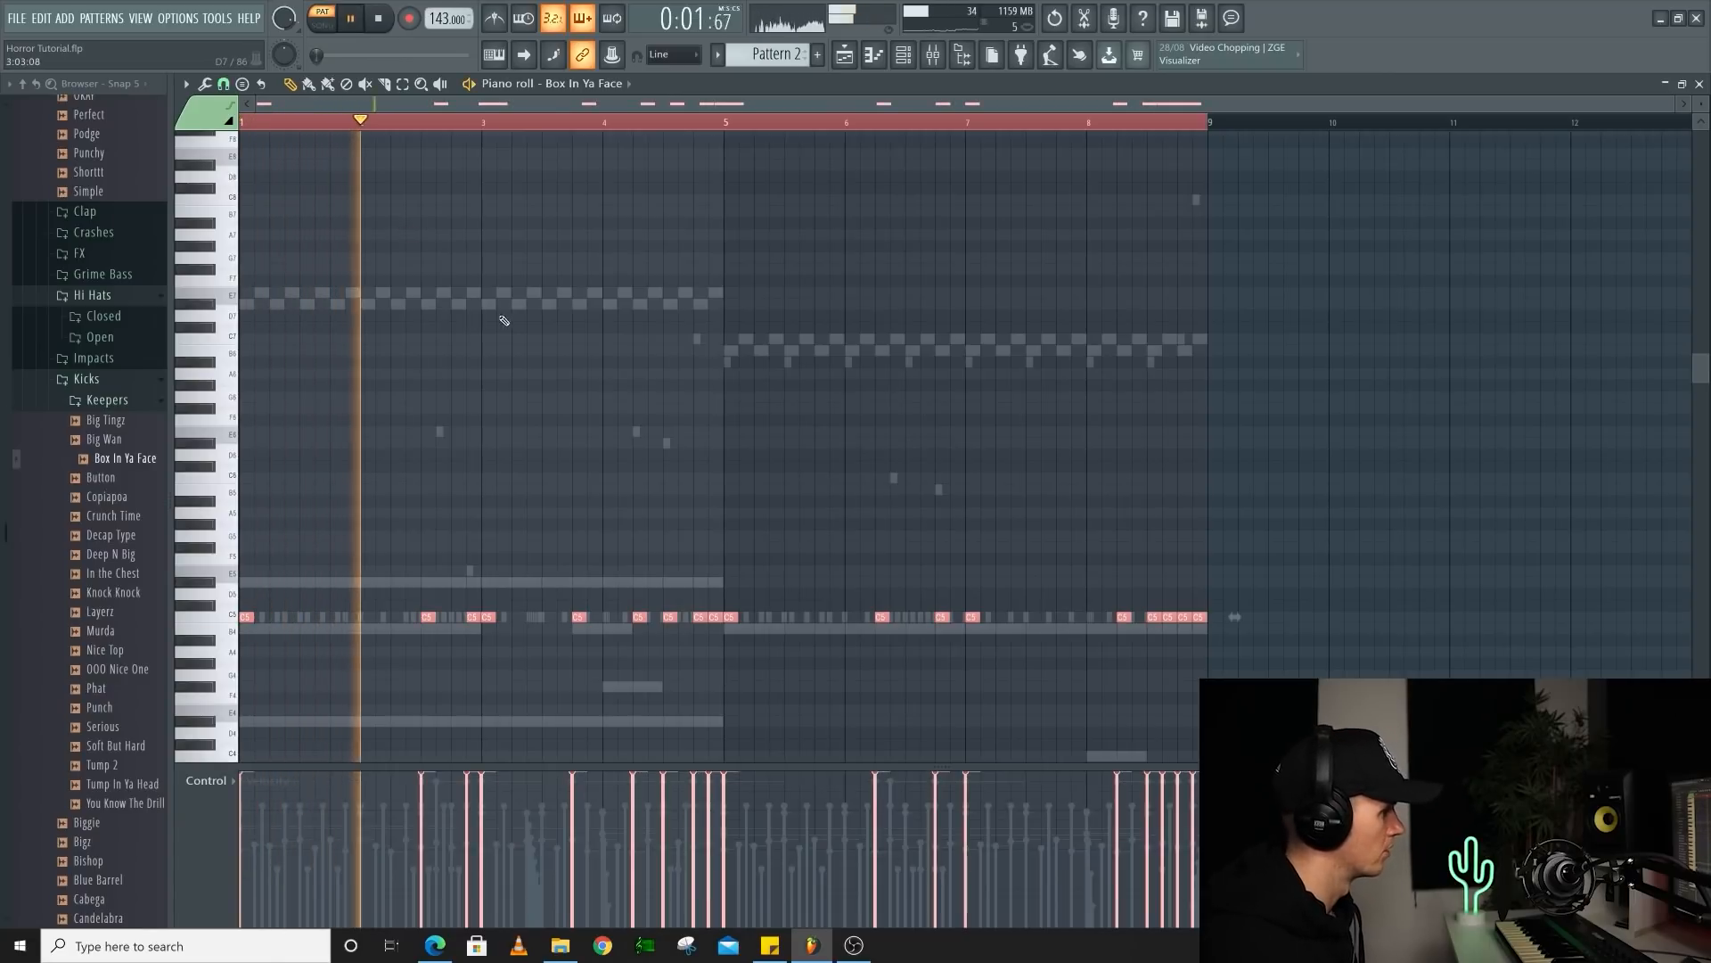
Delete the kick notes at bar 2 step 15 and bar 4 steps 5 and 13
right_click(474, 618)
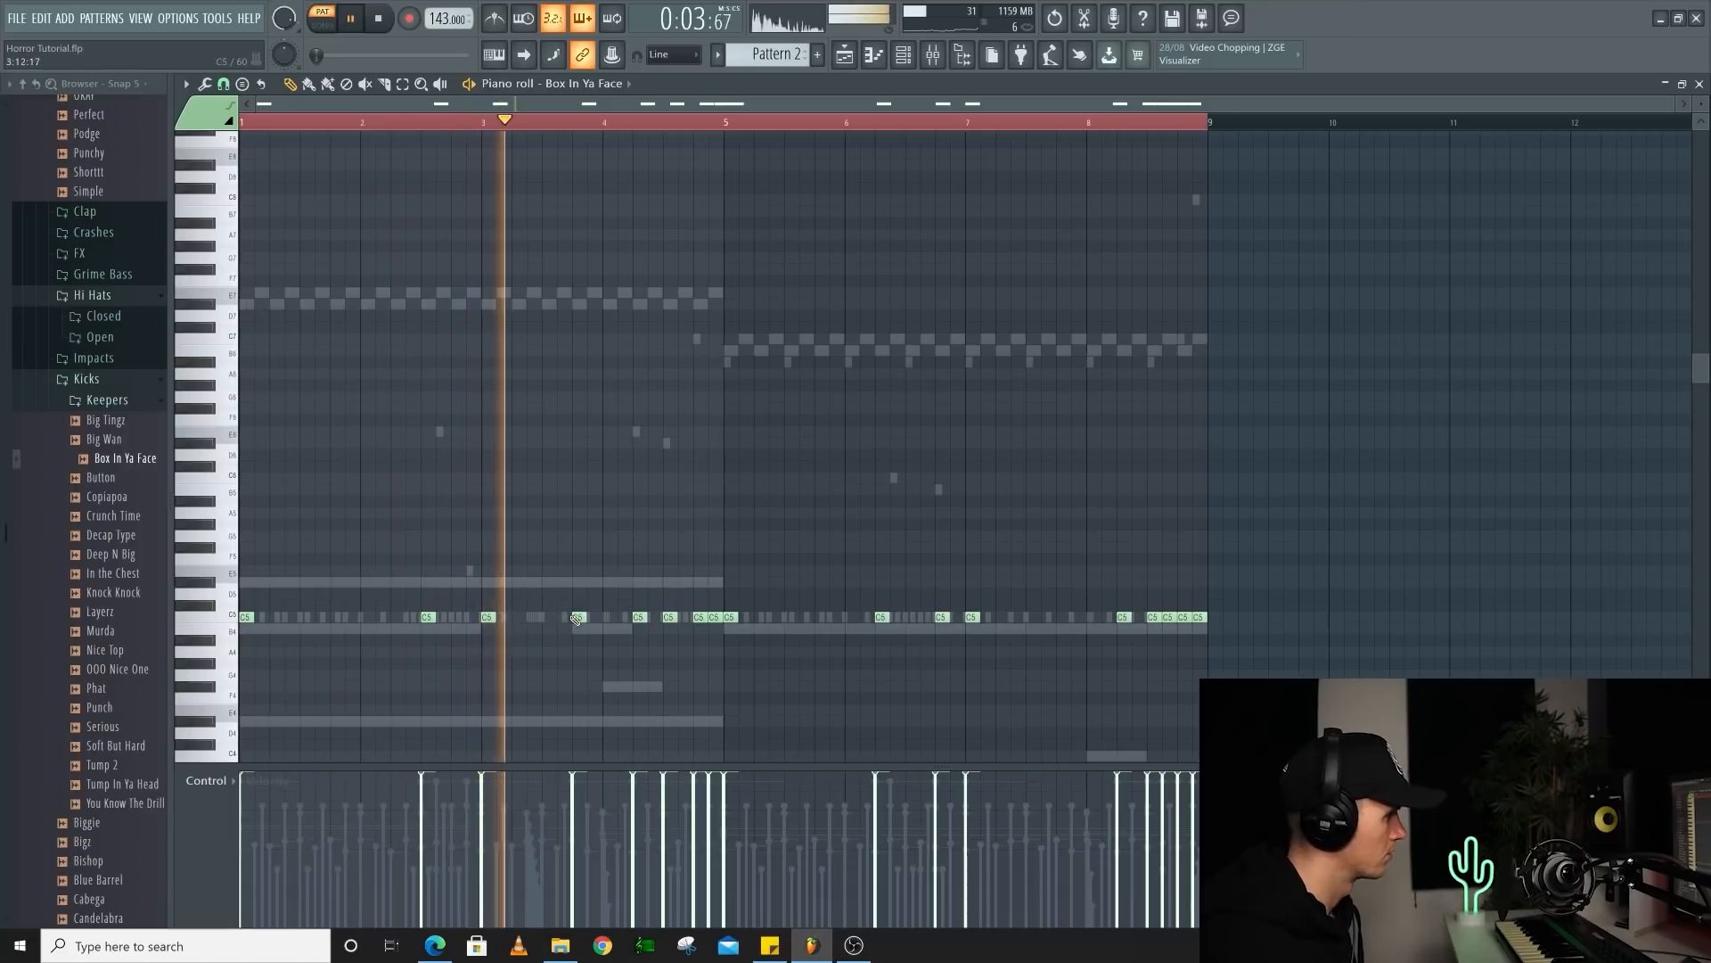
right_click(639, 617)
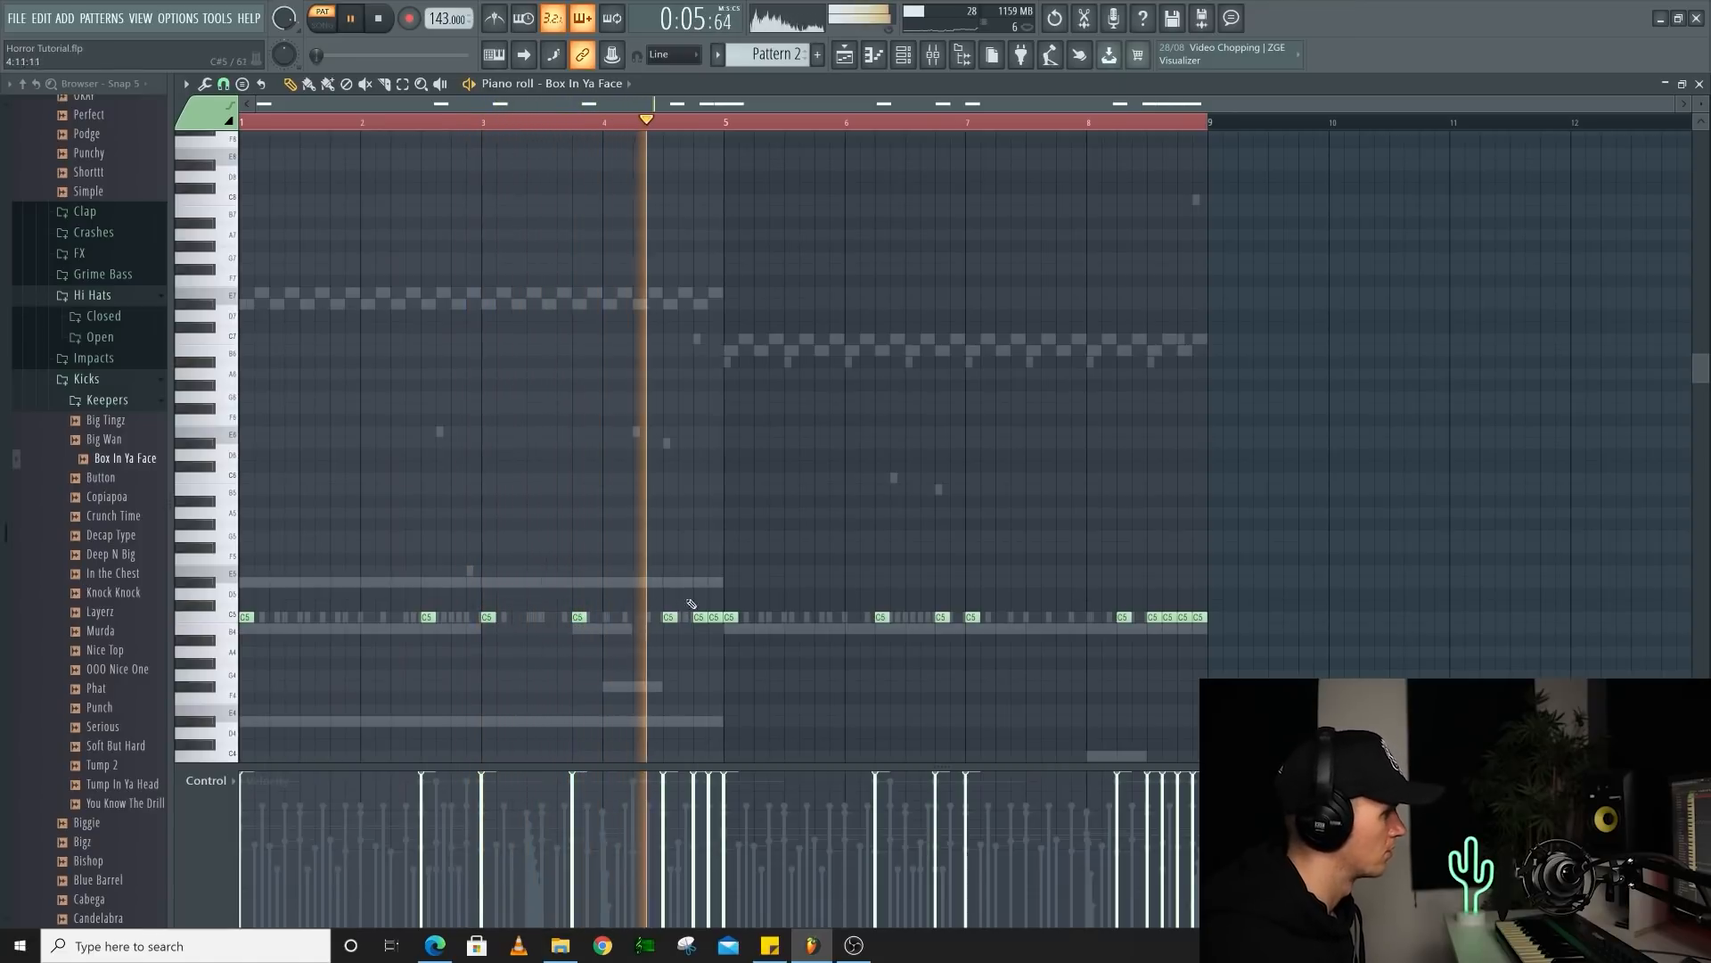
left_click(604, 124)
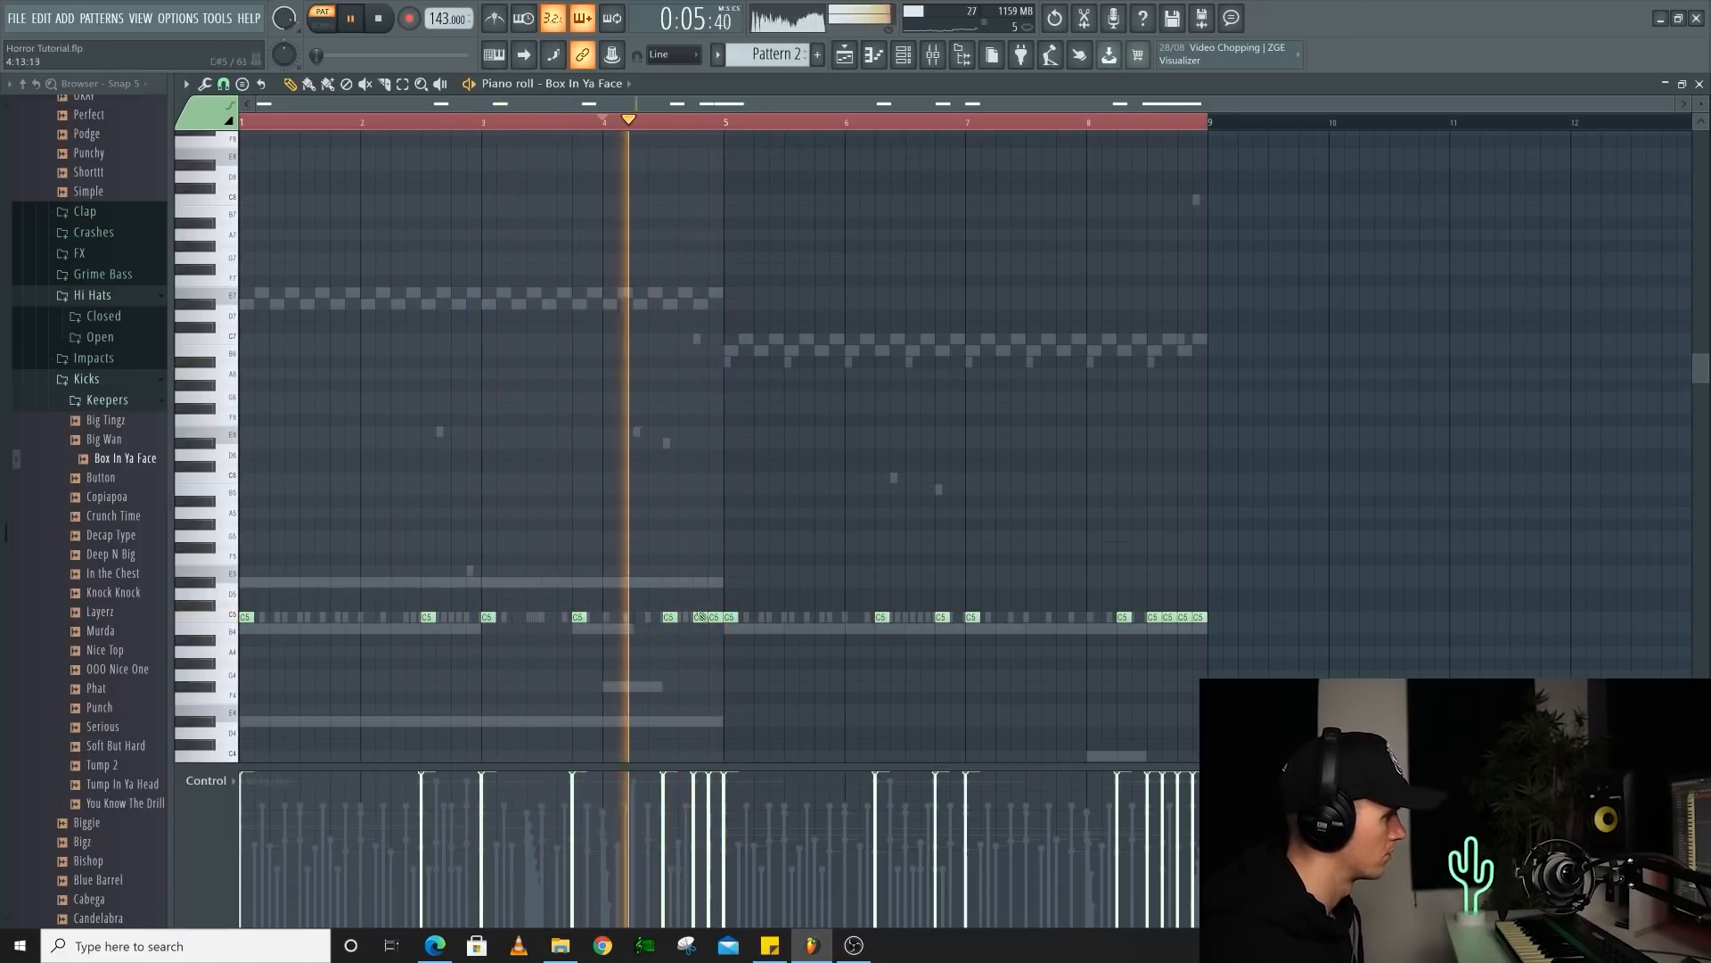
right_click(700, 617)
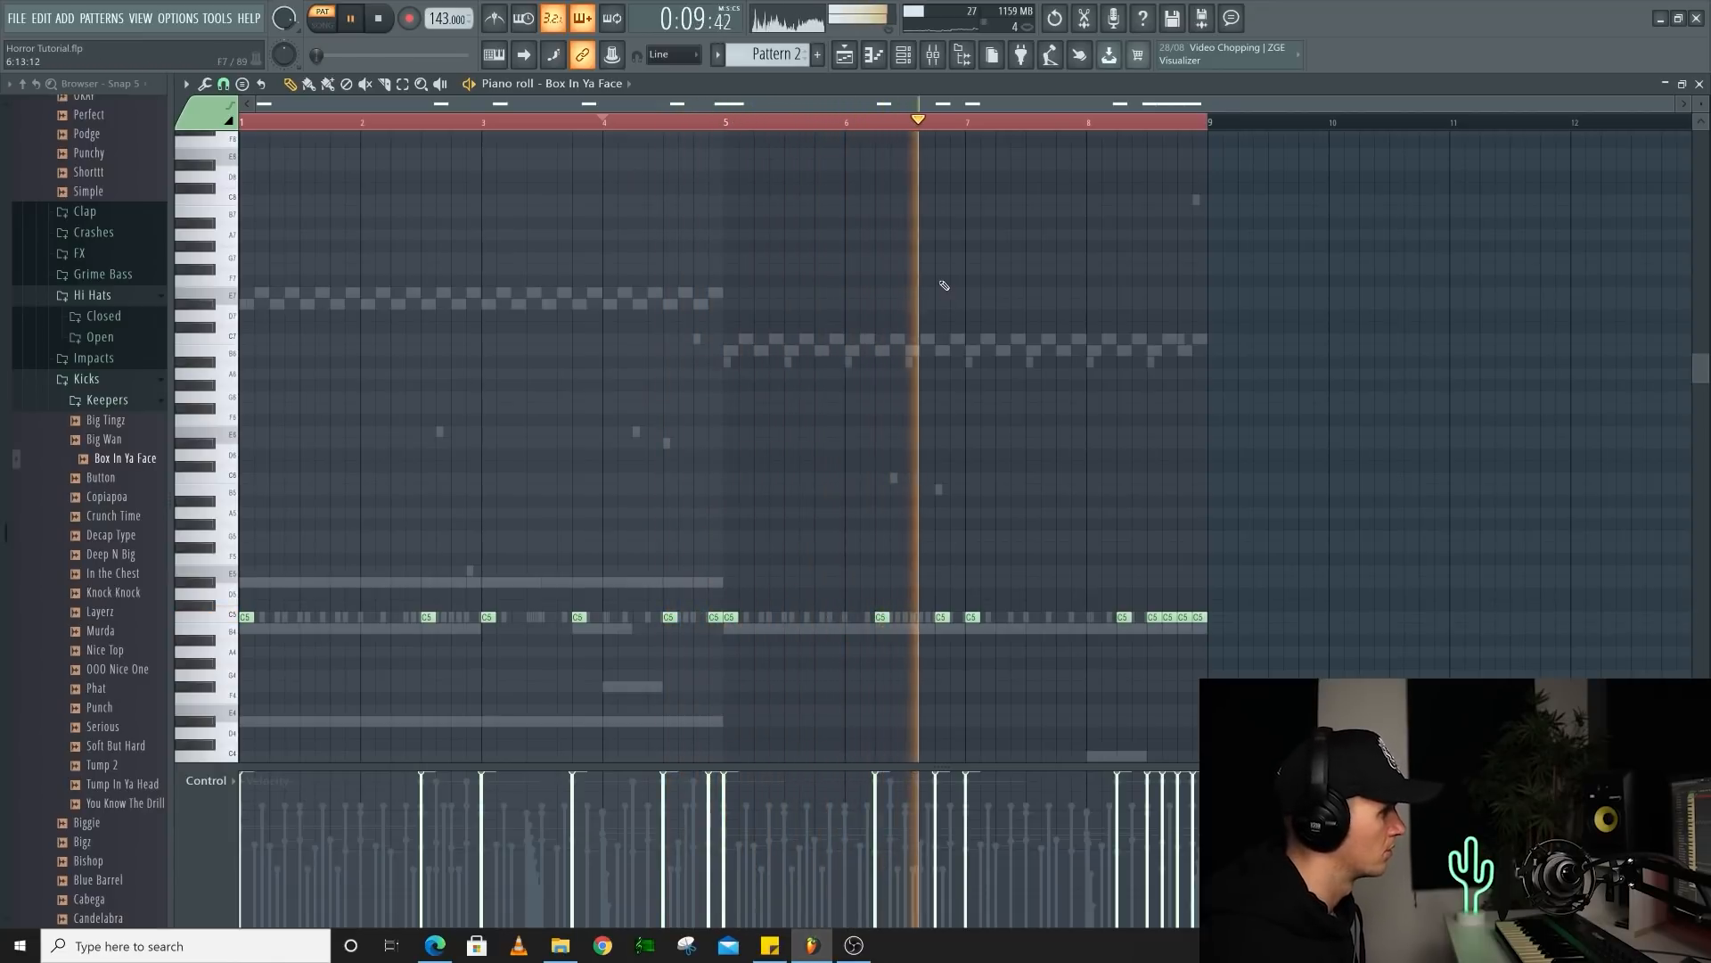
Delete the kick notes at bar 6 step 13 and bar 8 steps 11 and 13, replaying from bar 6 to check
right_click(943, 617)
key("space")
key("space")
left_click(846, 123)
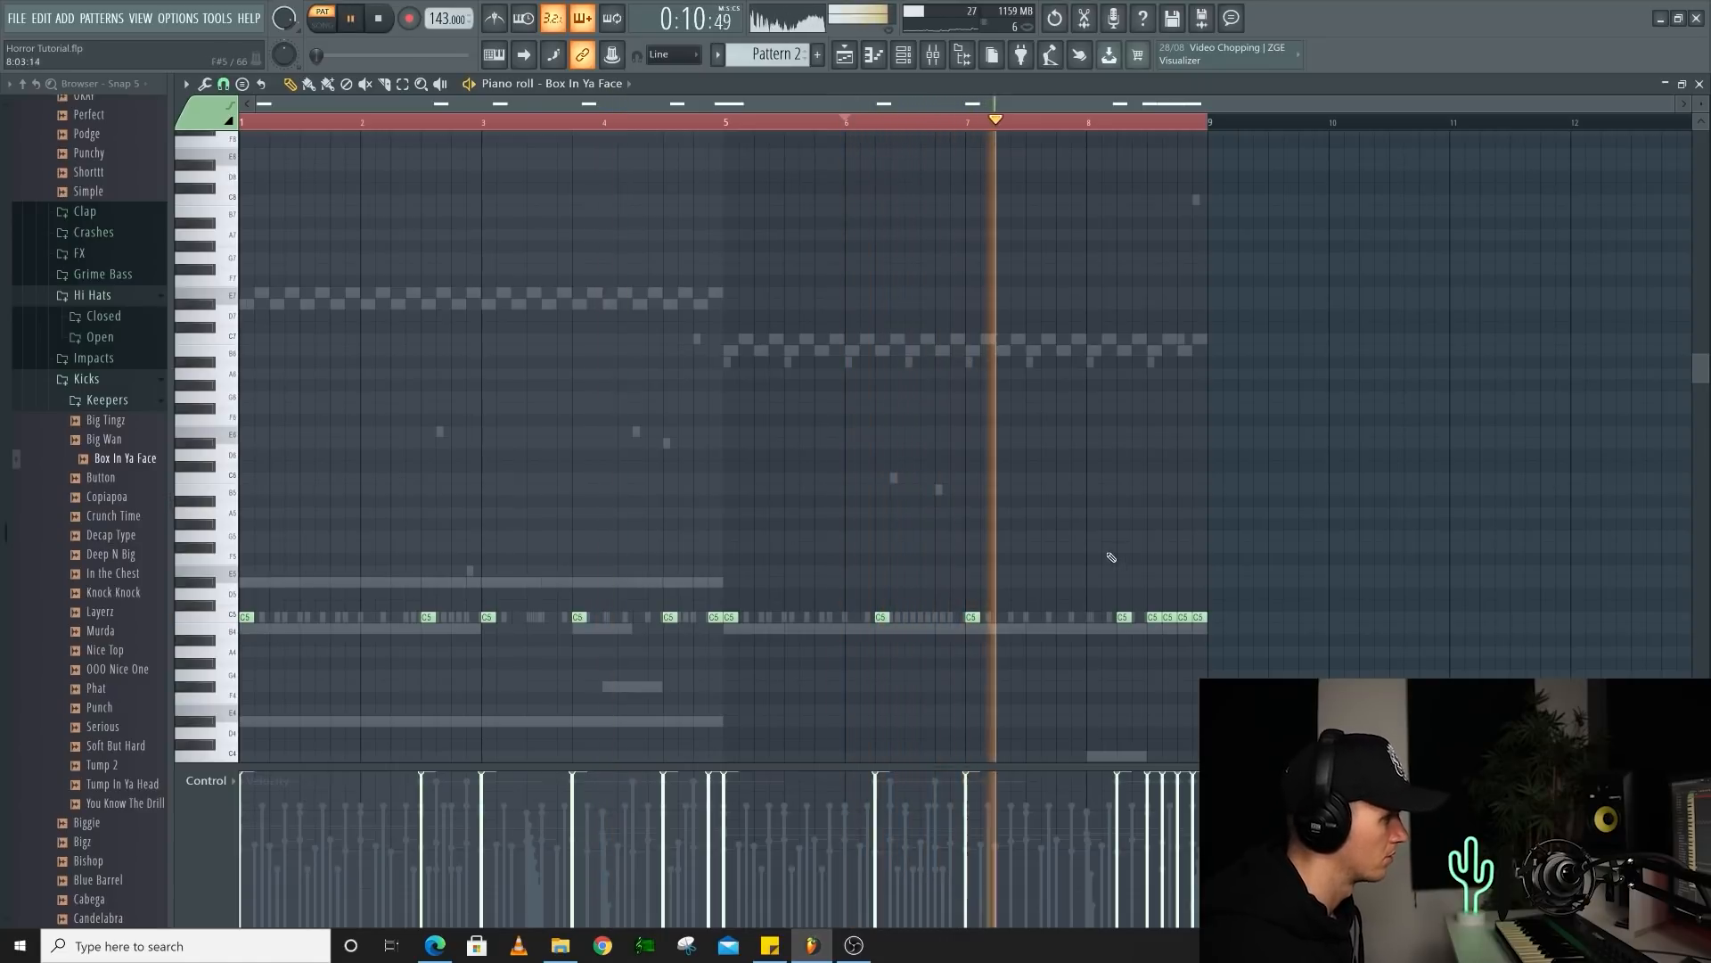
right_click(1168, 617)
right_click(1183, 616)
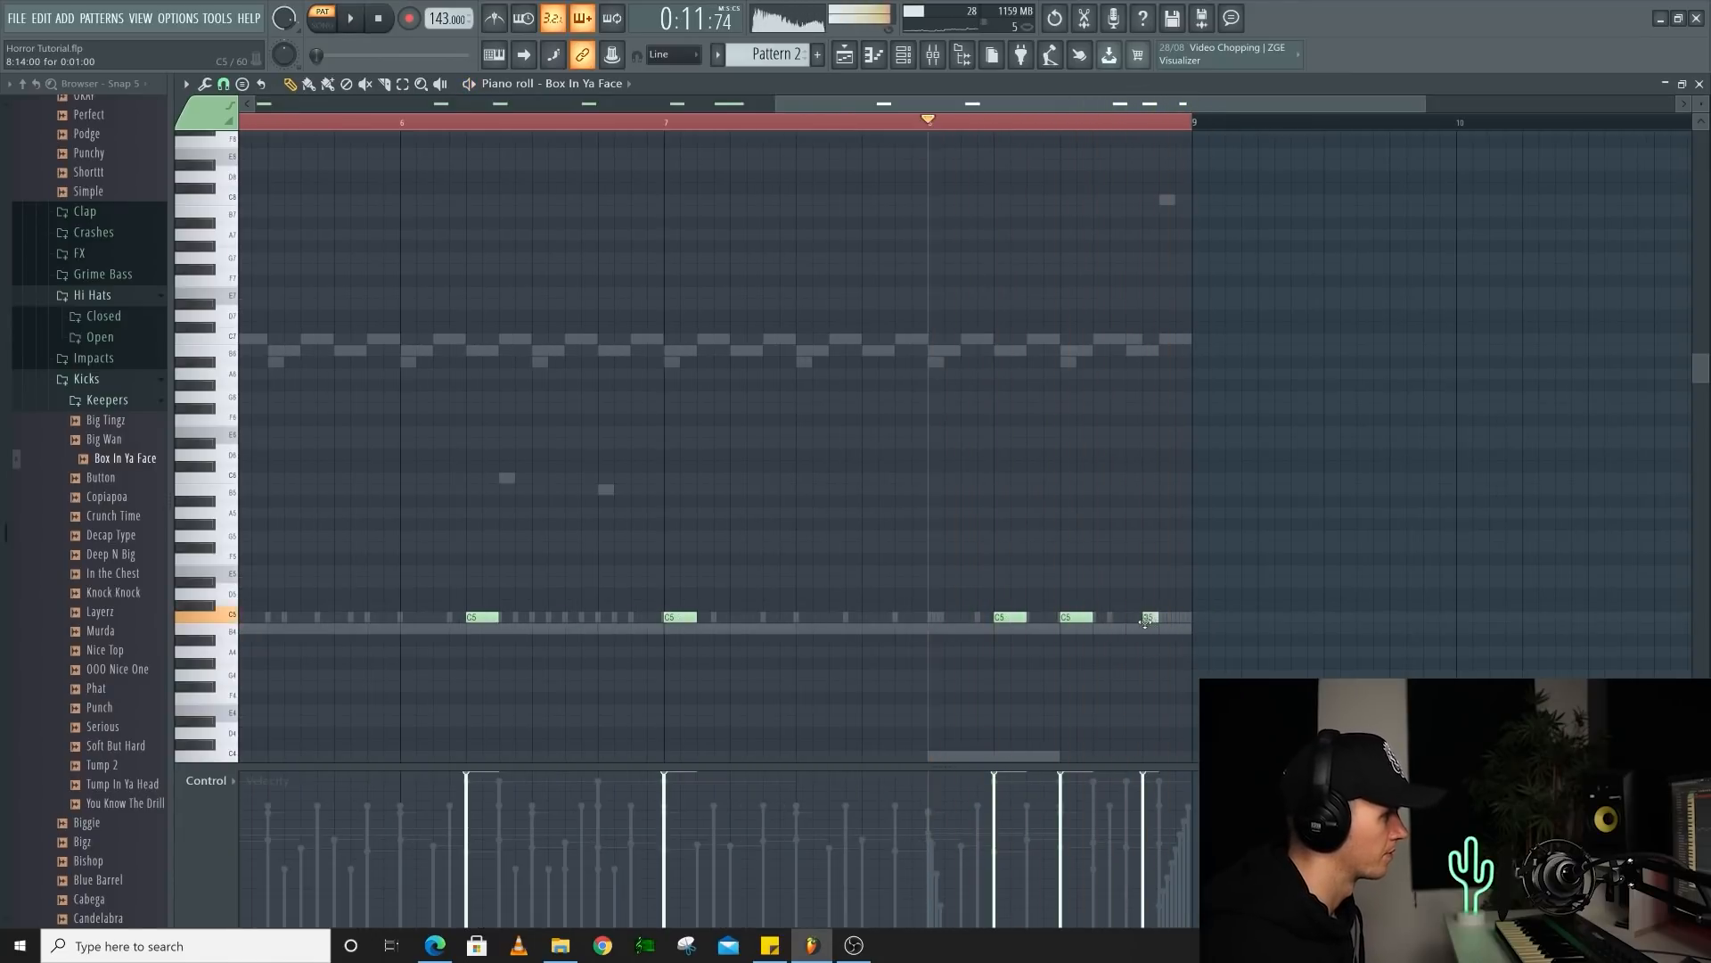
Move the last kick note of bar 8 one step earlier to step 13 and display the mixer with the channel rack
left_click_drag(1149, 621, 1135, 617)
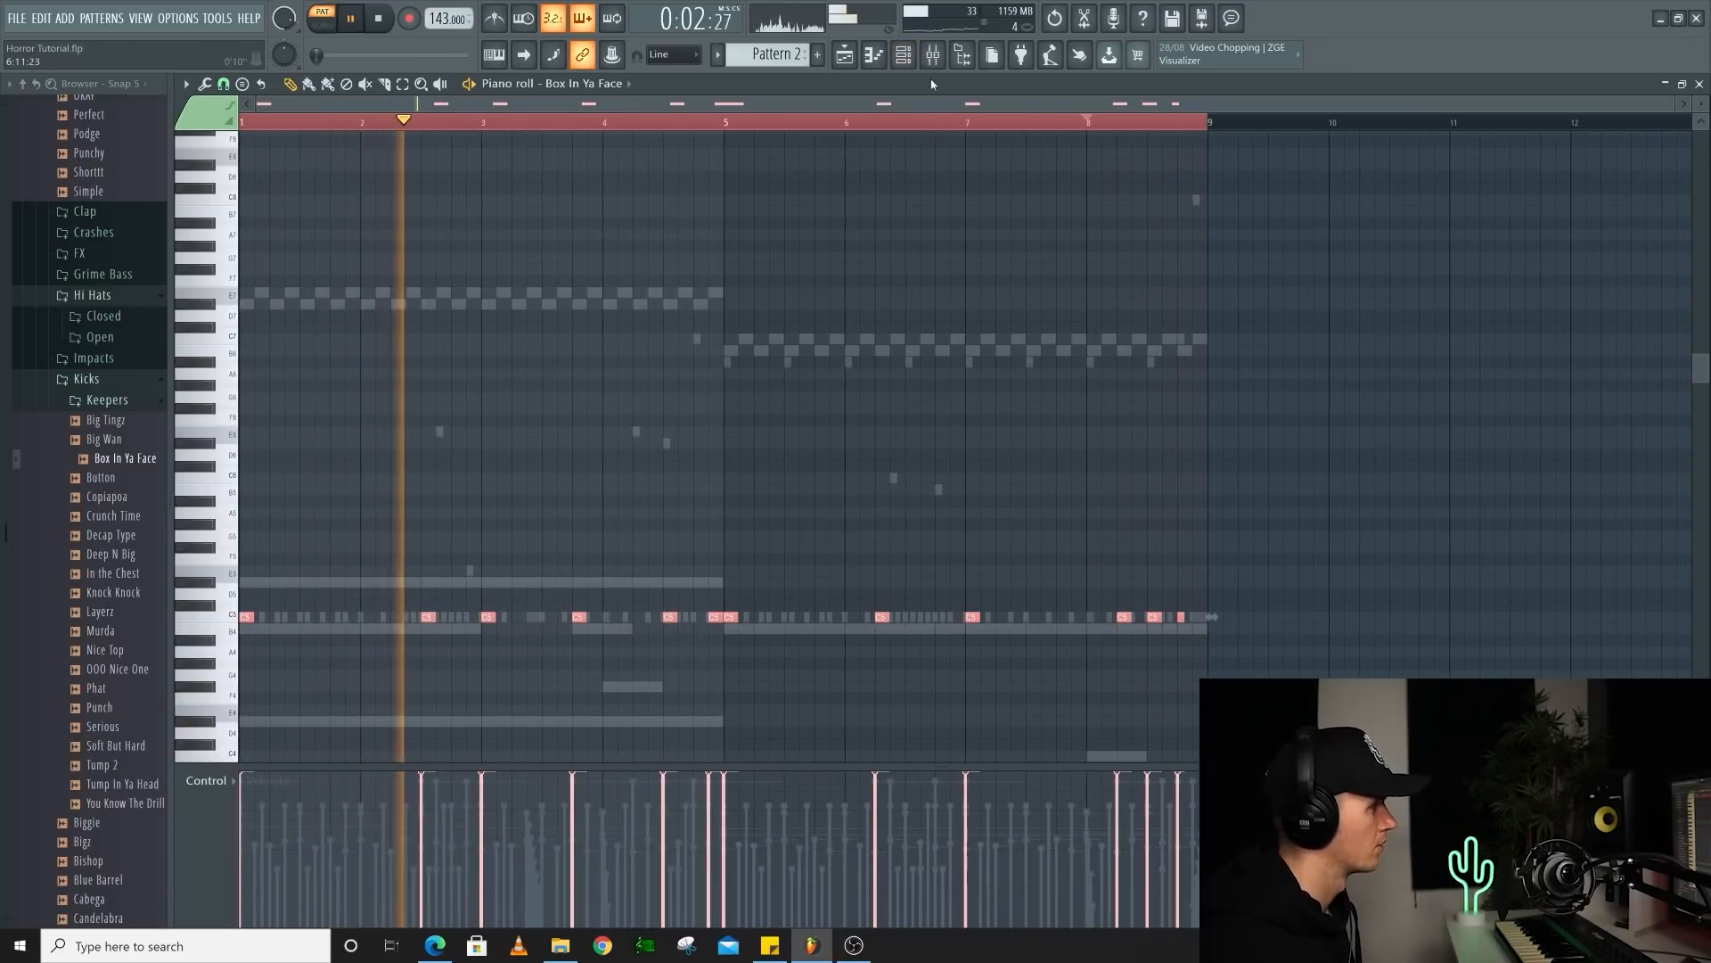
left_click(931, 56)
left_click(909, 57)
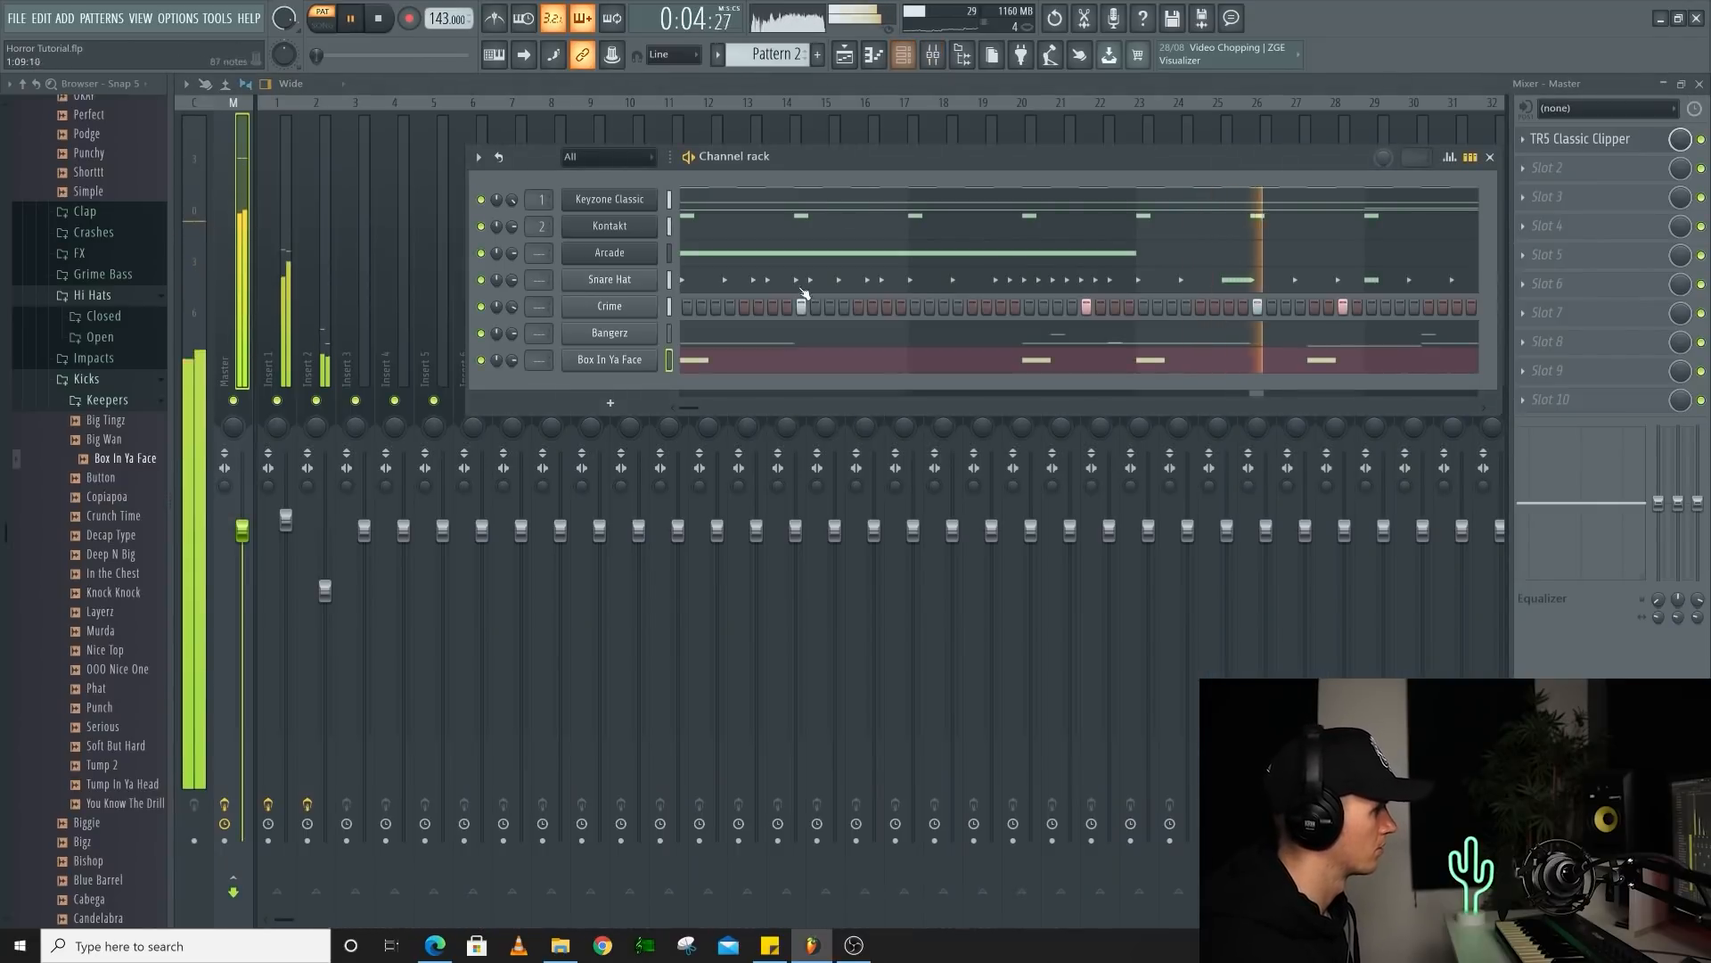
Shape the Bangerz volume envelope with a short attack and route Snare Hat, Crime, Bangerz and Box In Ya Face to mixer tracks 3 to 6
left_click(641, 335)
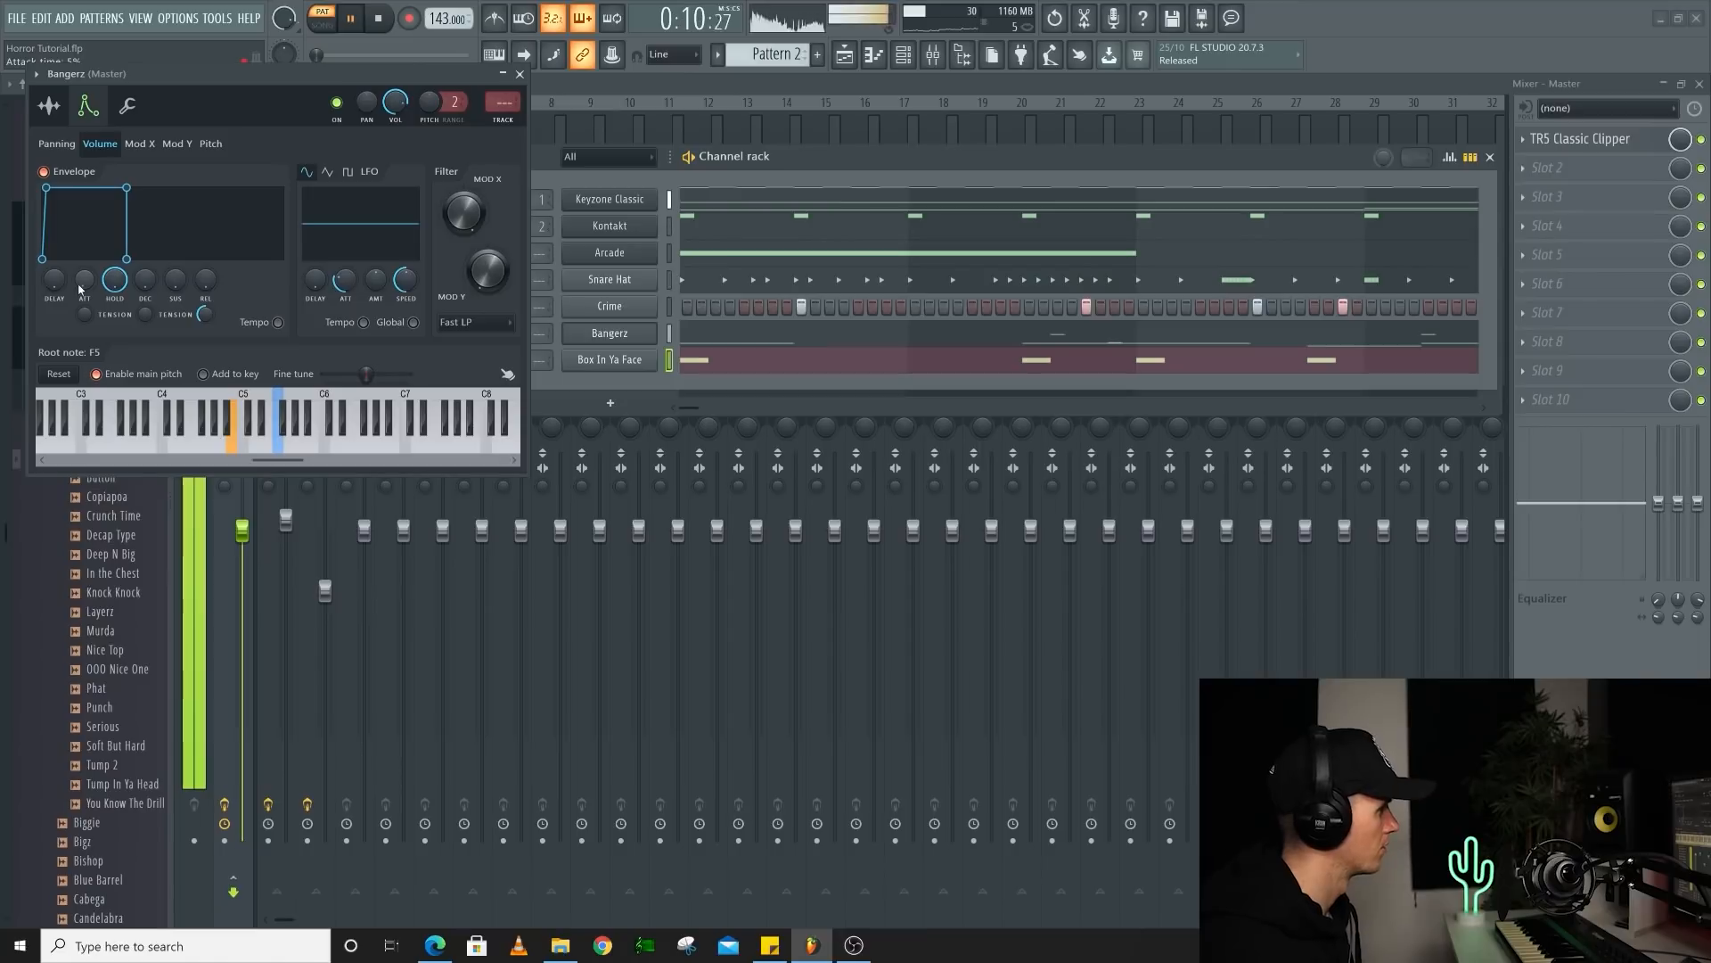
left_click(520, 75)
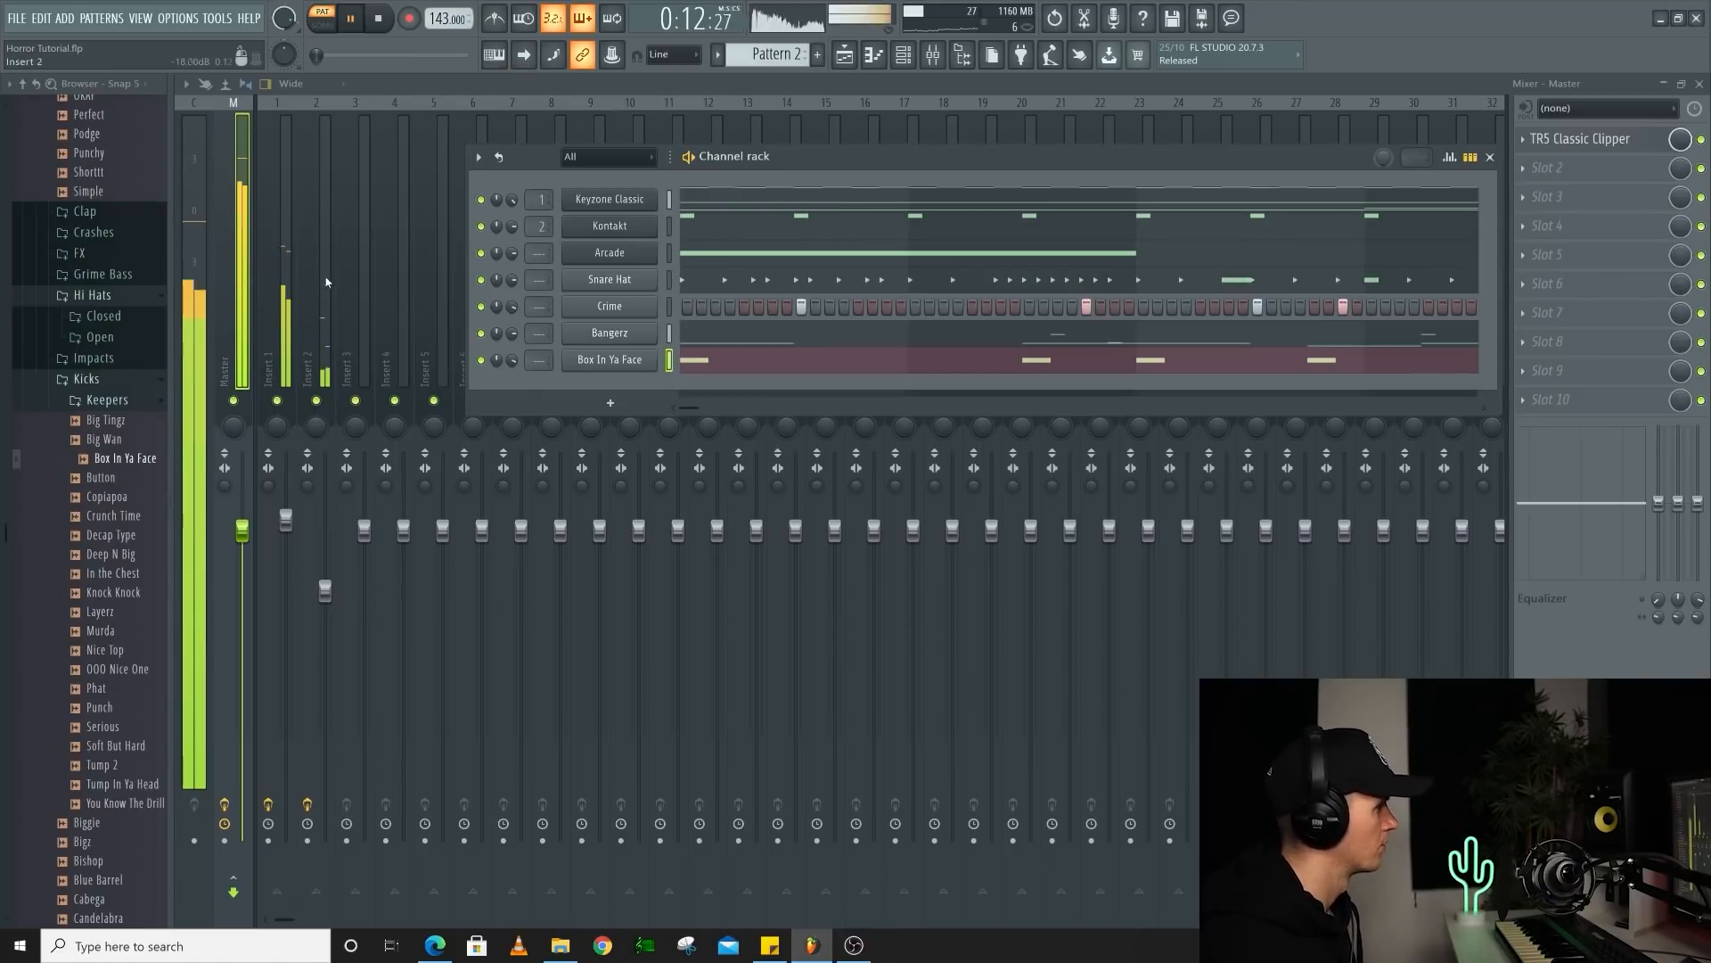
left_click(321, 292)
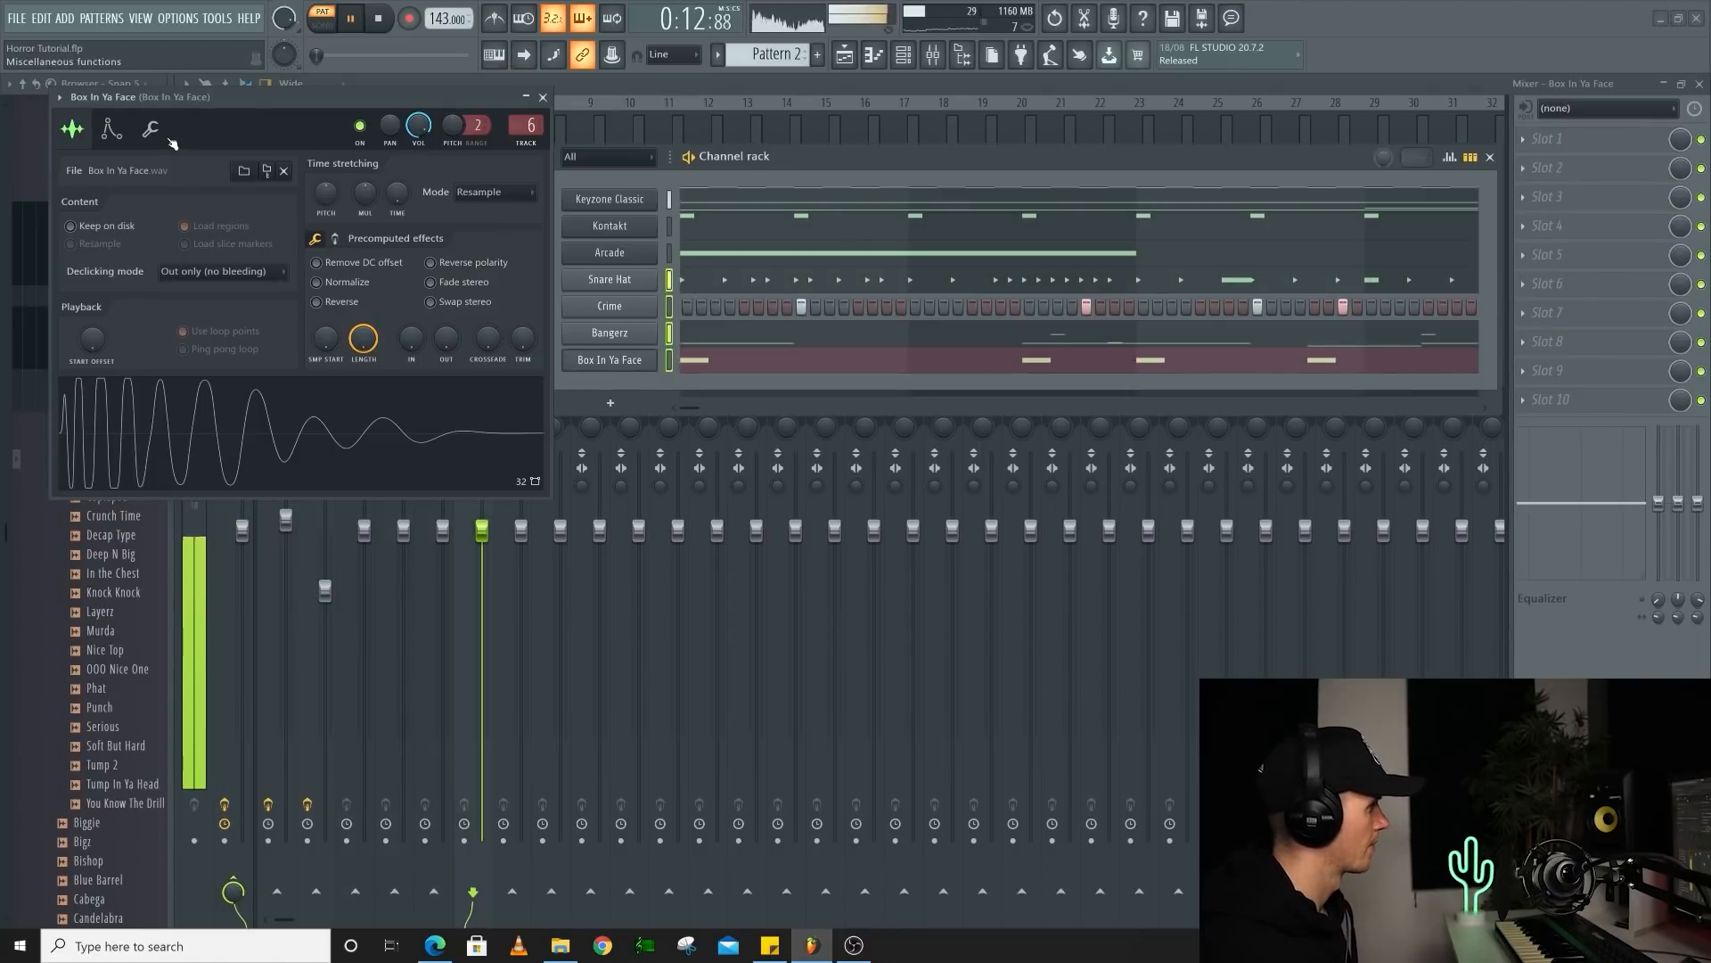
Raise the volume multiplier of the Box In Ya Face kick to 119% in its channel settings
left_click(169, 139)
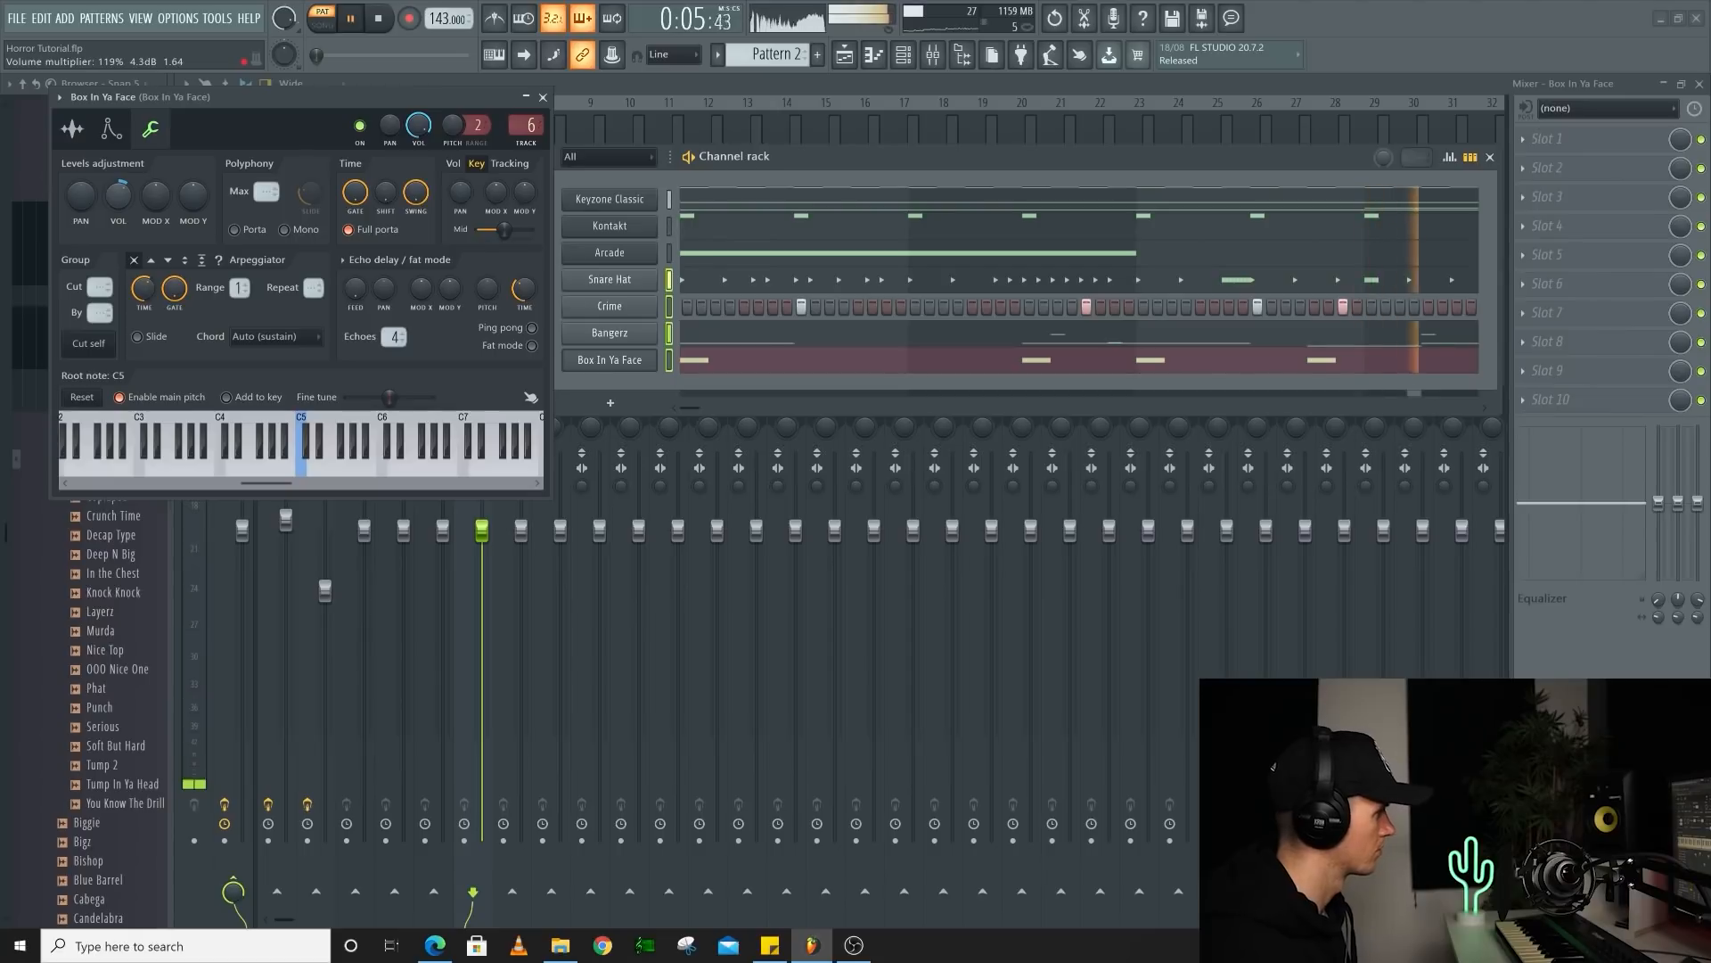
left_click(112, 130)
left_click(75, 130)
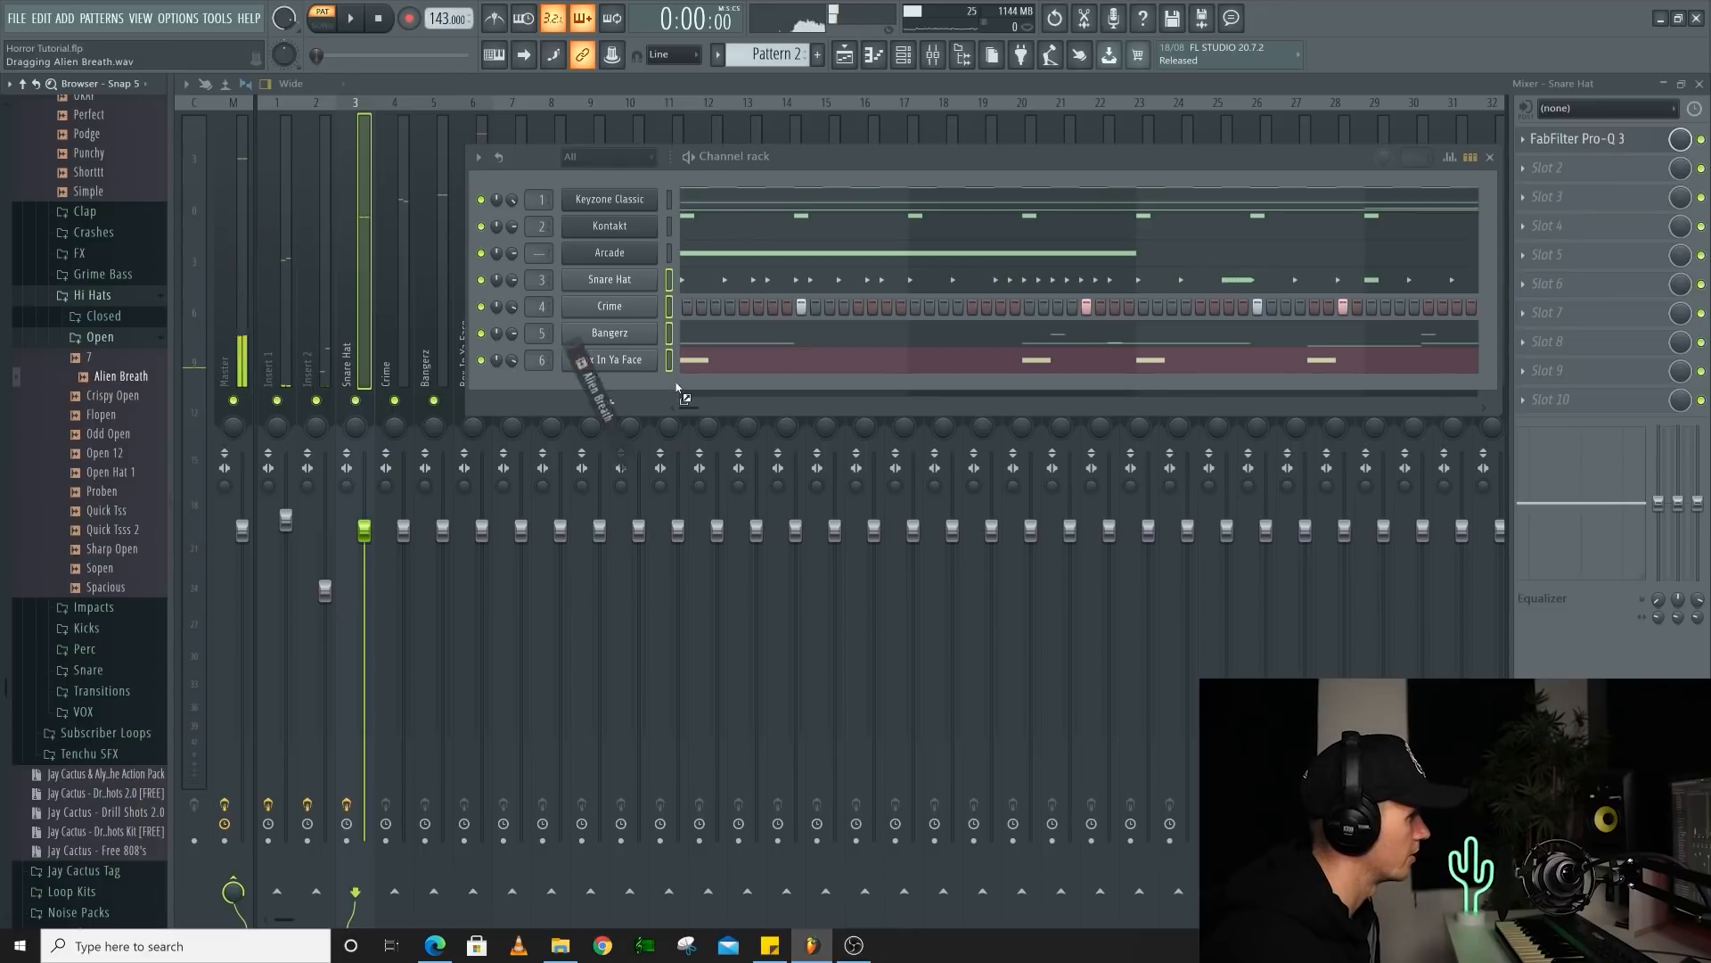
Add the open hat Alien Breath as a new channel and try a hit at bar 3 step 5 during playback
left_click_drag(677, 392, 679, 396)
left_click(1200, 387)
key("space")
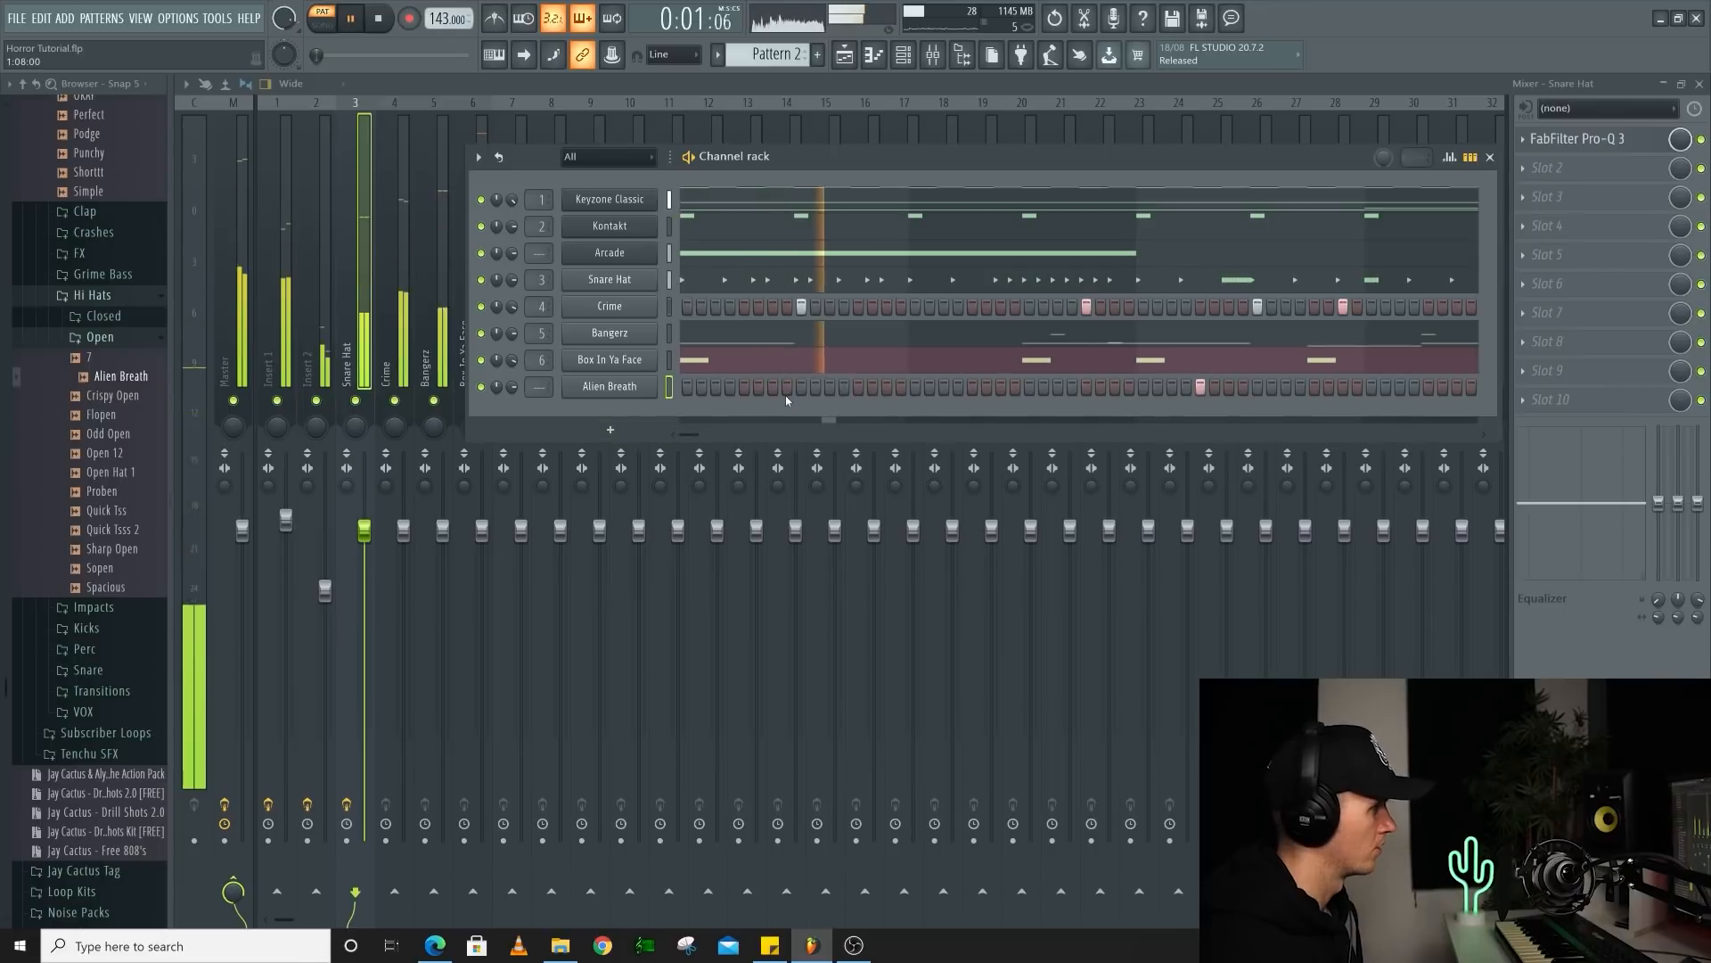
Add the open hat Quick Tss as a new channel and reverse its sample
key("space")
left_click(129, 456)
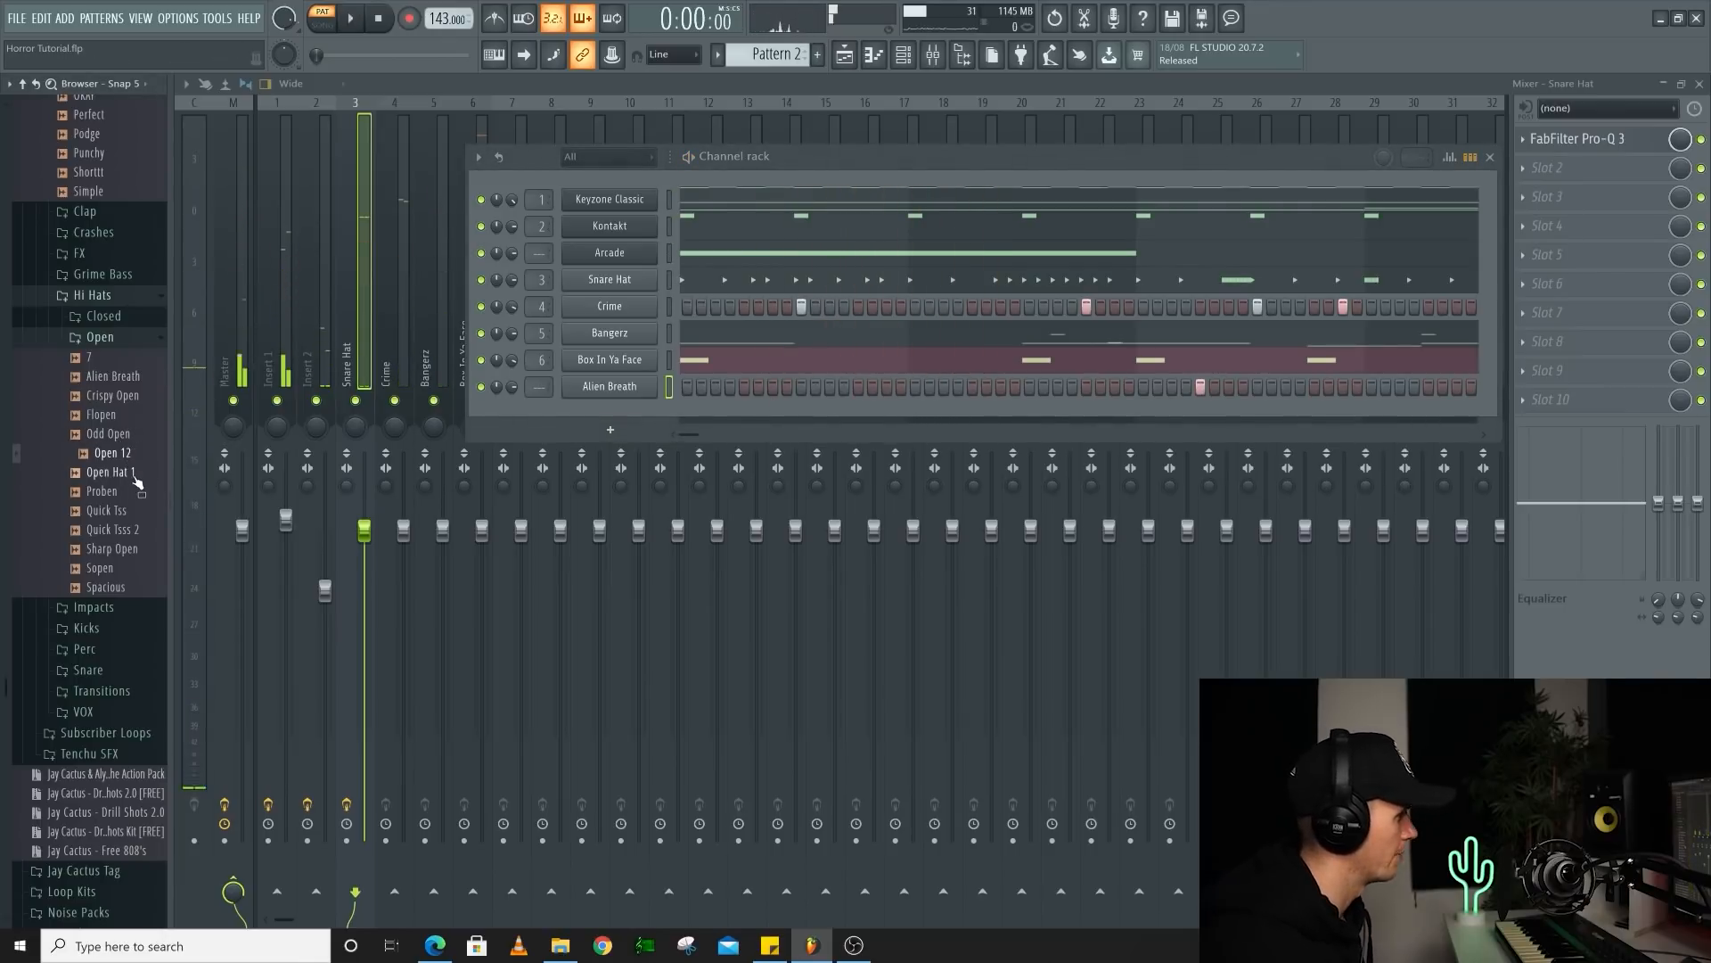
left_click_drag(130, 517, 650, 430)
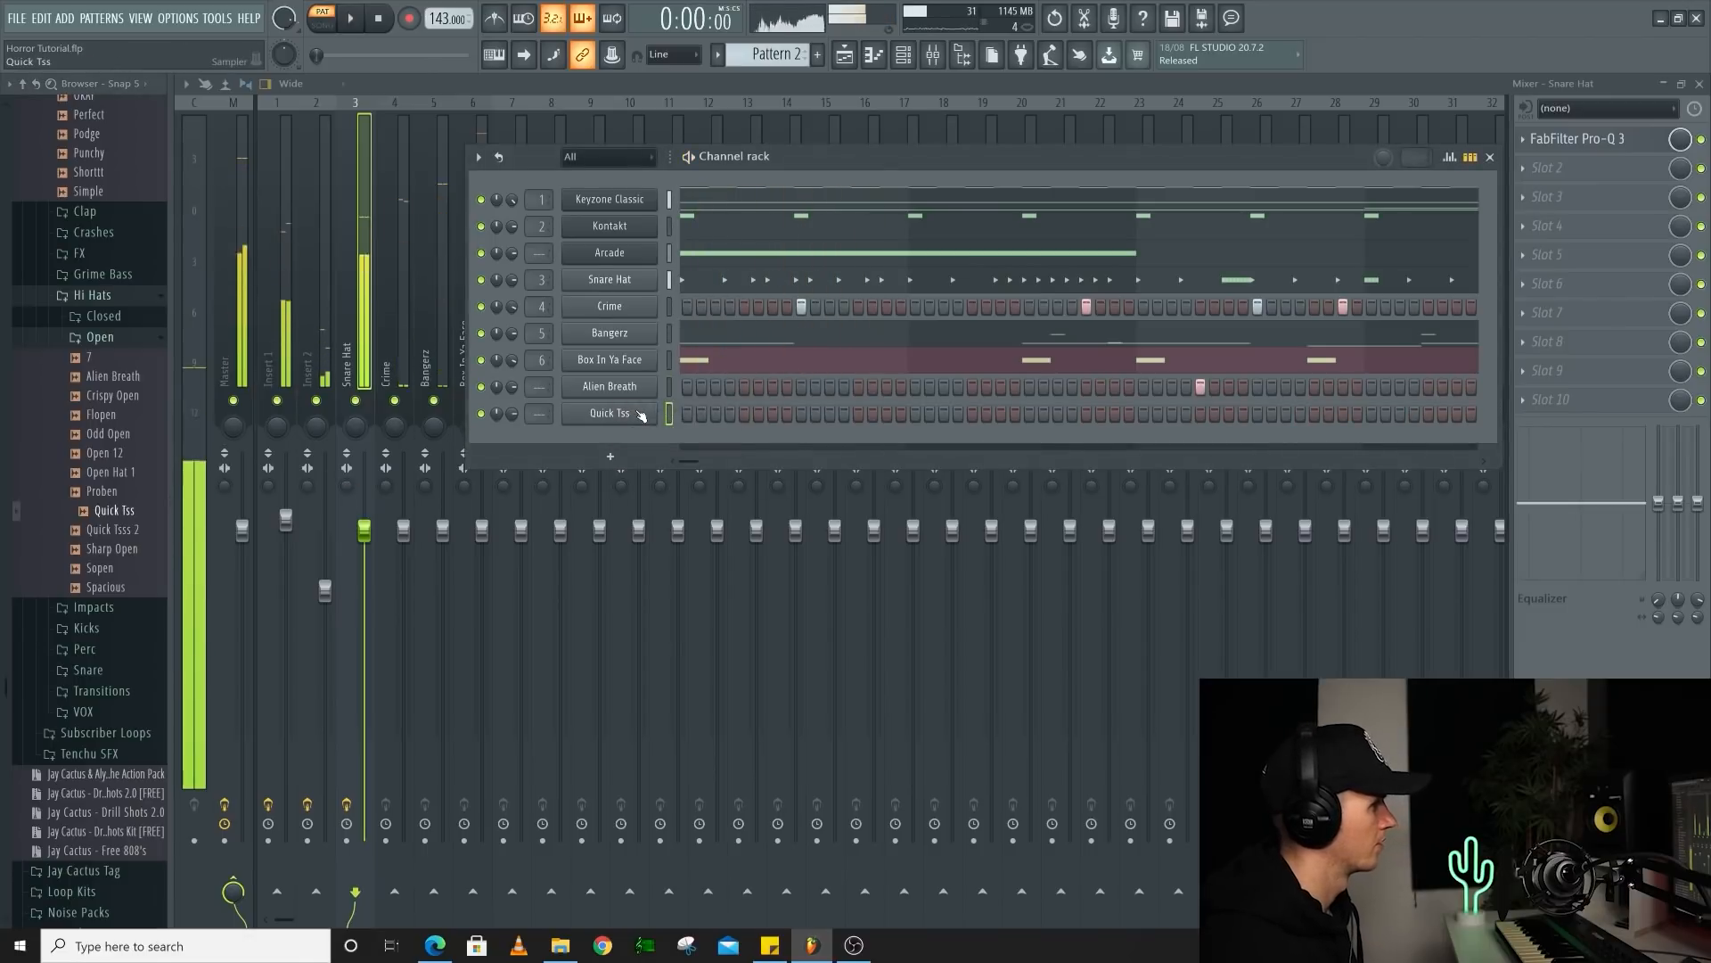
left_click(642, 416)
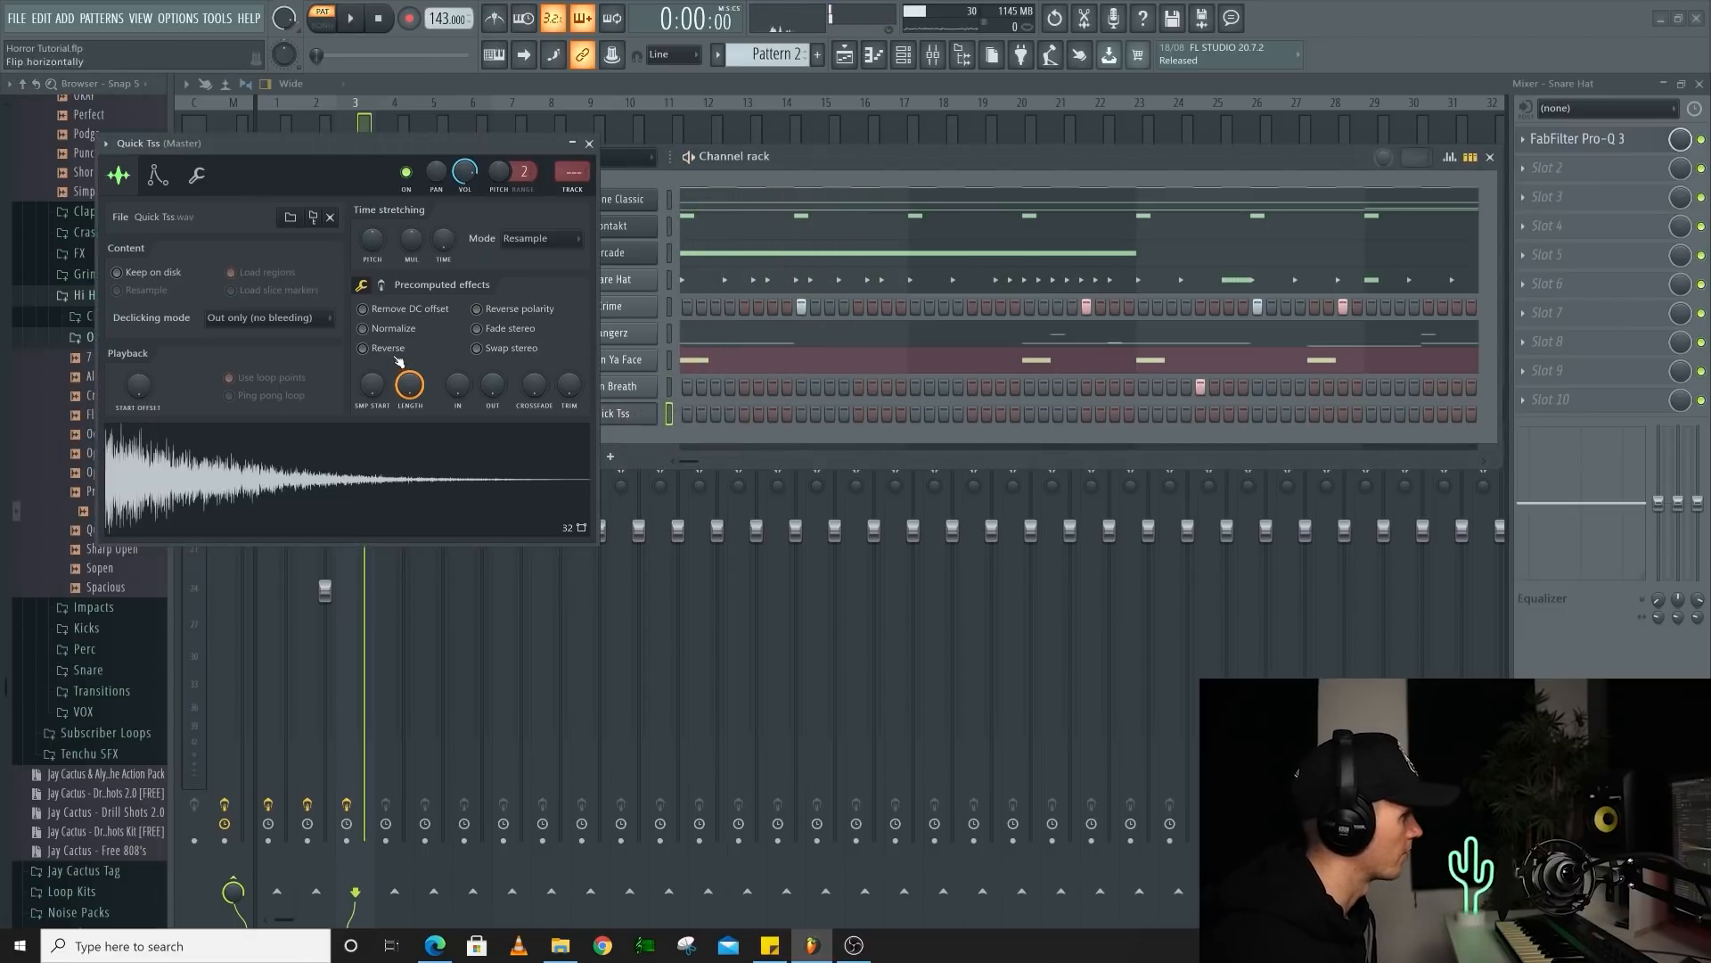
left_click(389, 351)
Place Quick Tss hits at step 5 of bars 1, 3, 5 and 7, and move the Alien Breath hit to bar 4 step 5
key("space")
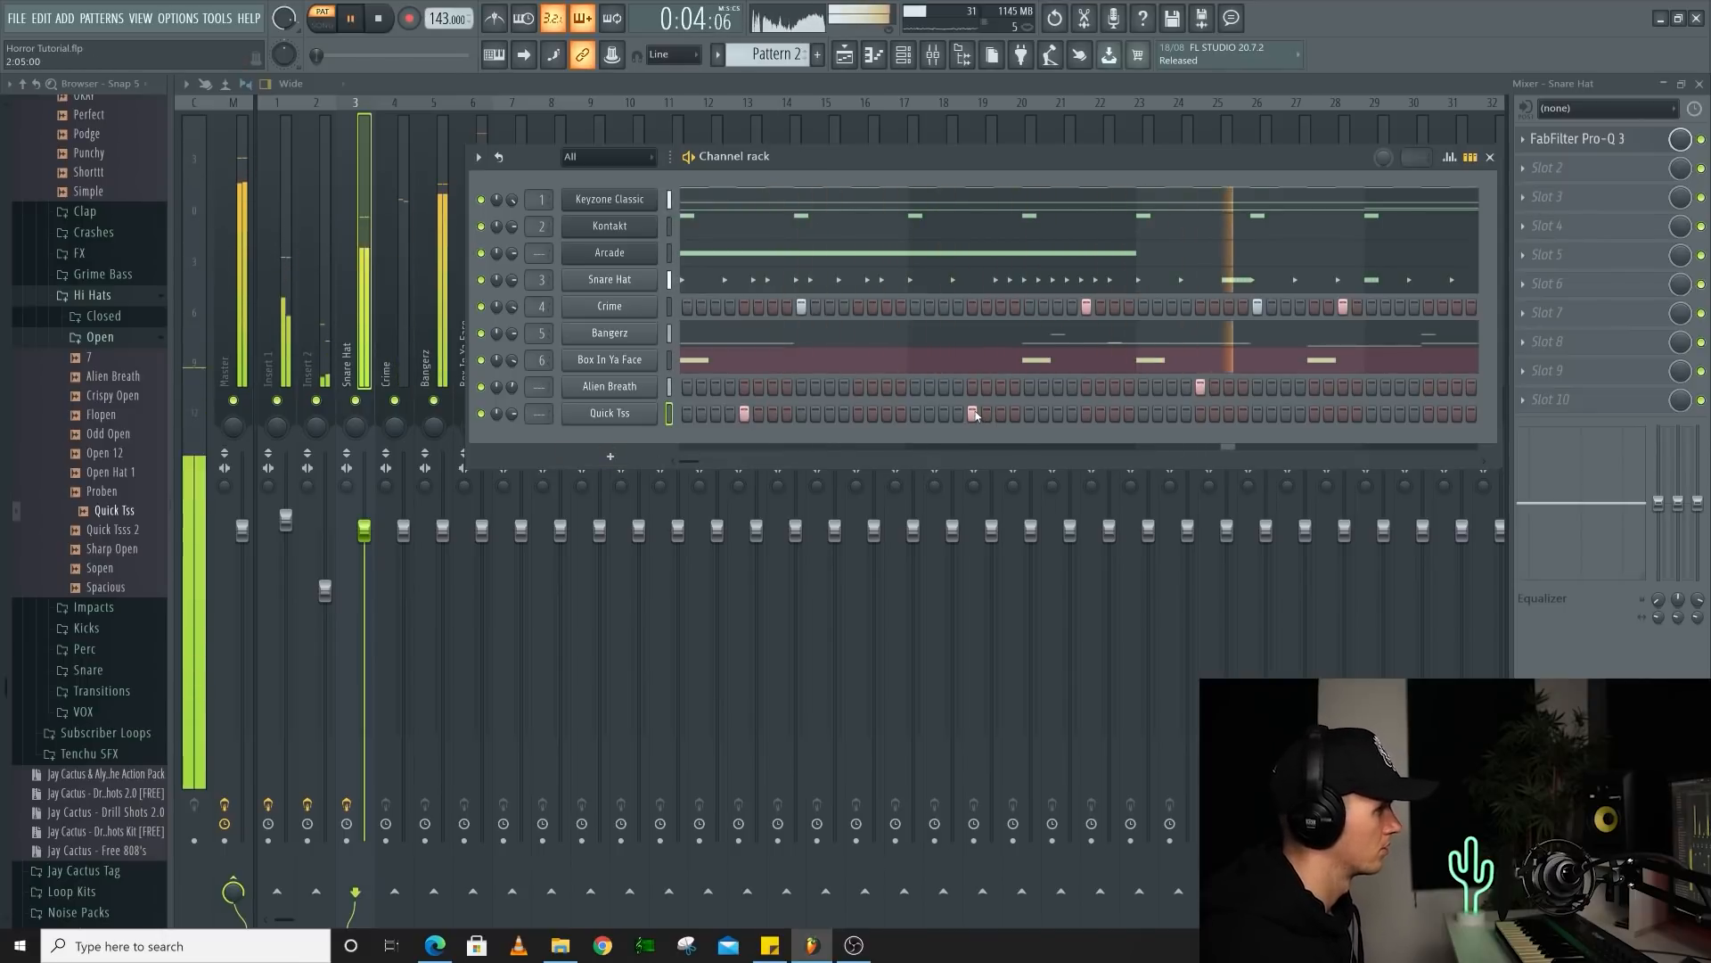
key("space")
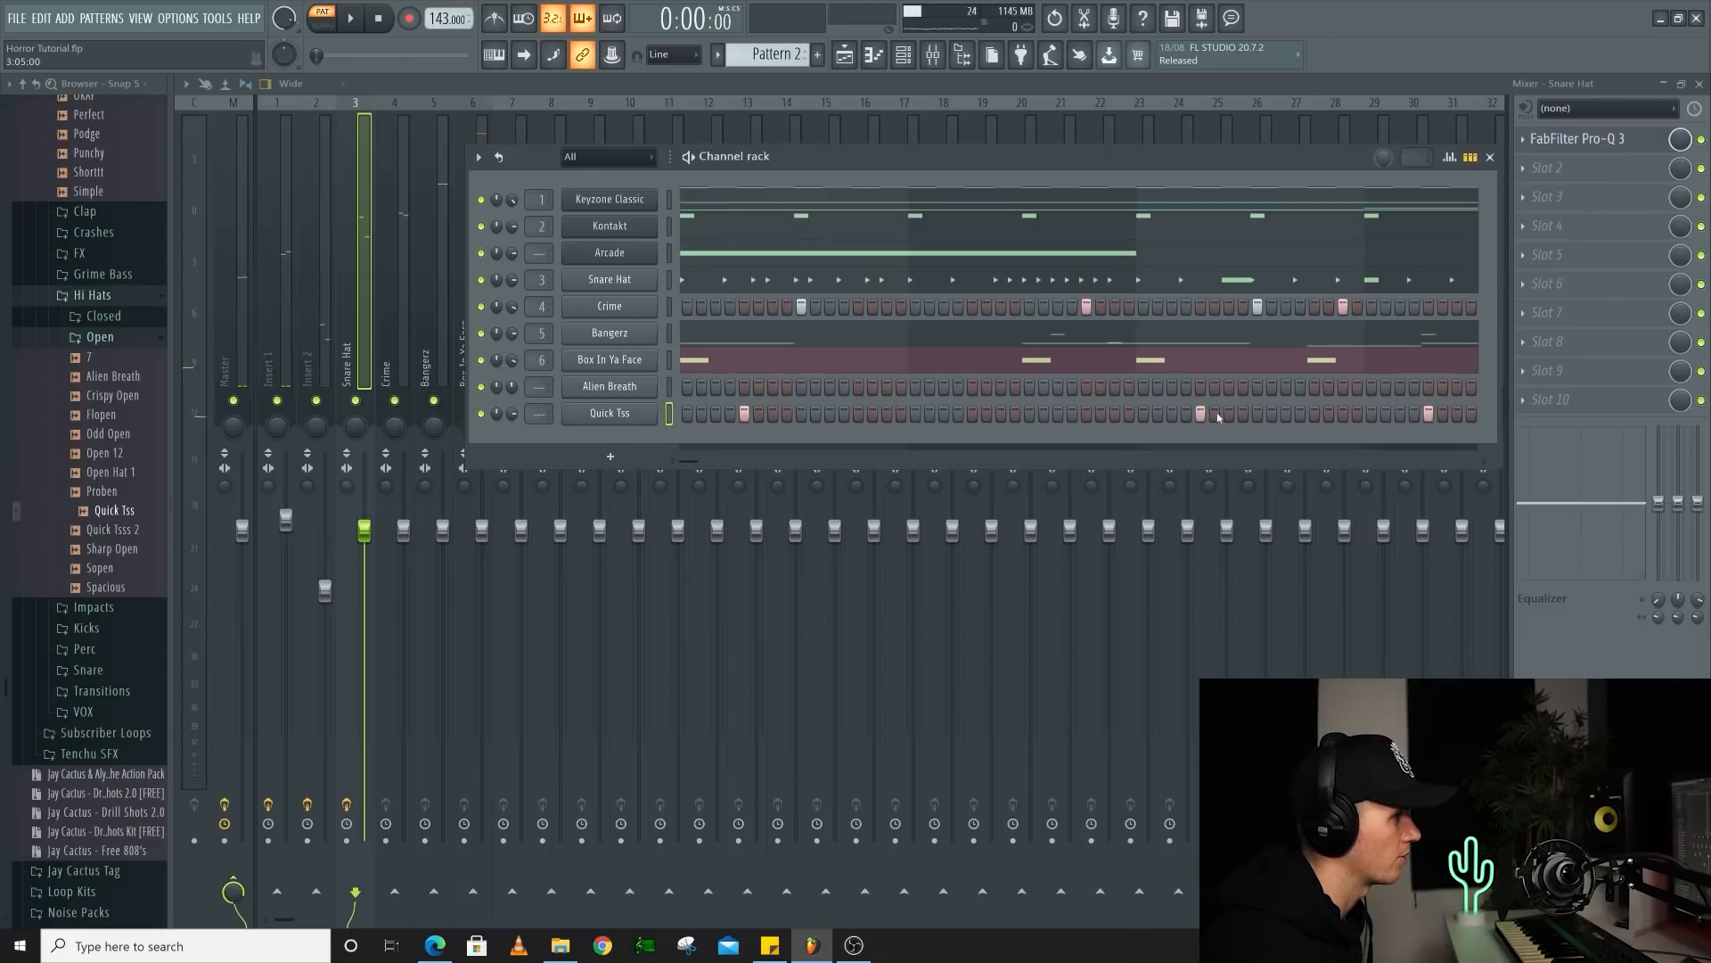
left_click(1428, 387)
key("space")
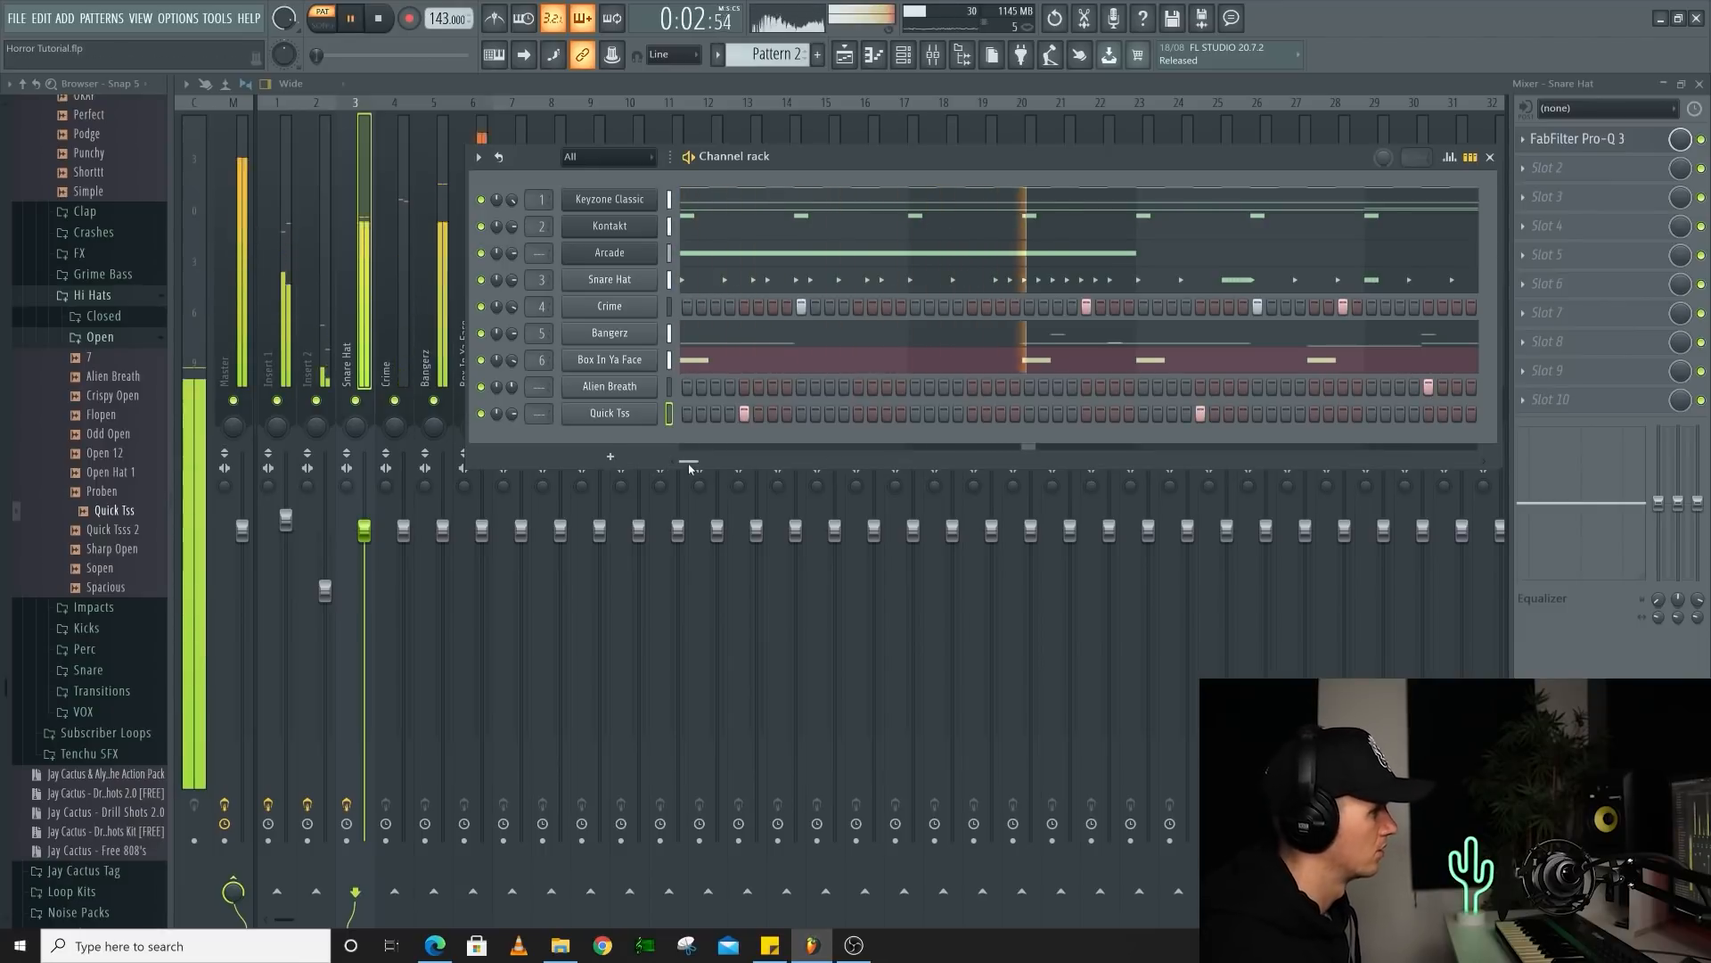
left_click_drag(709, 463, 550, 473)
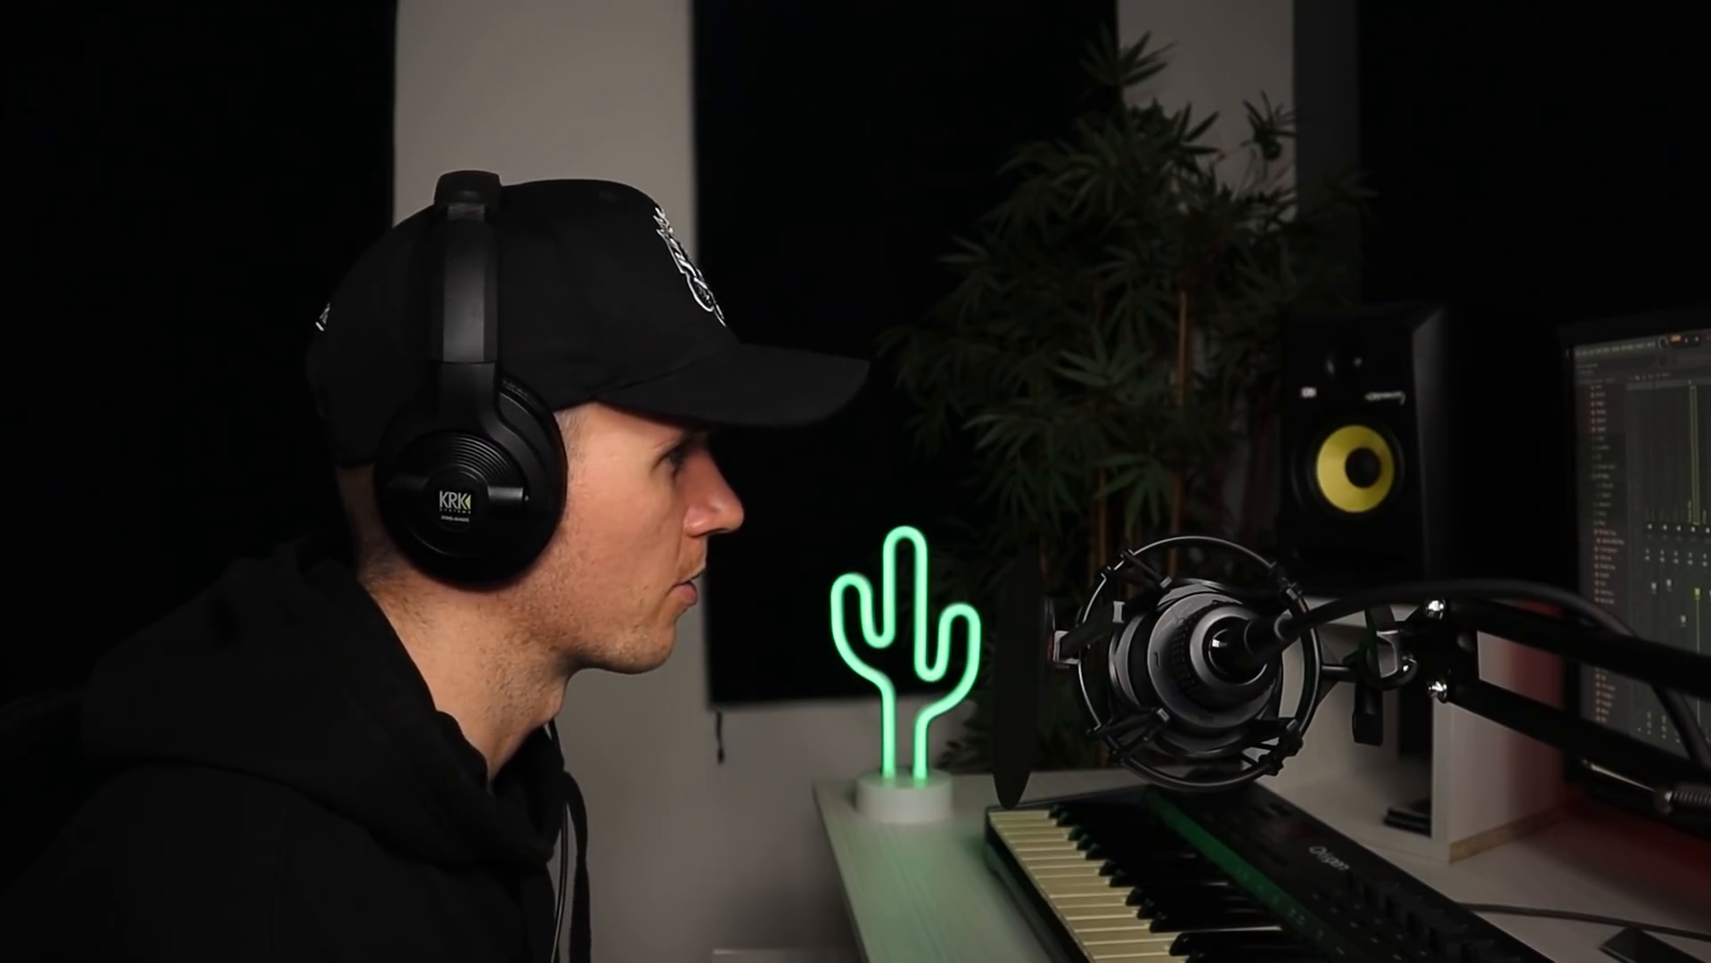
Add the percussion samples Cactus Drill Perc and Crash Bounce as channels, each with a hit at bar 1 step 1
left_click_drag(111, 458, 696, 460)
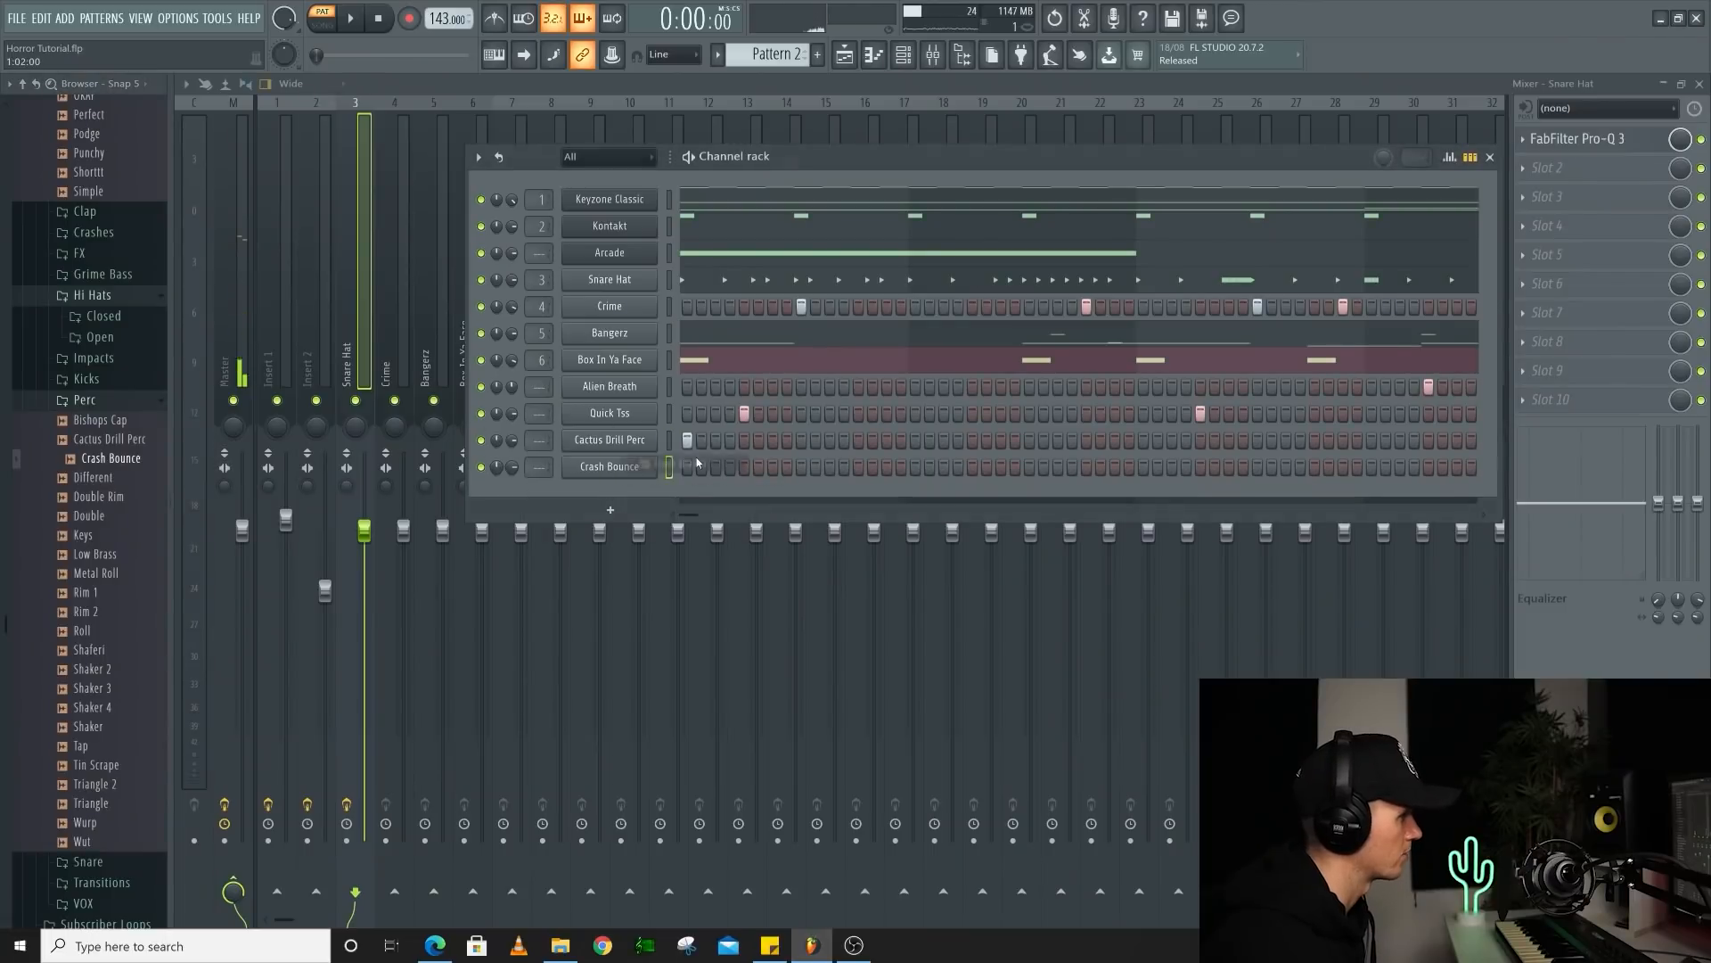
key("space")
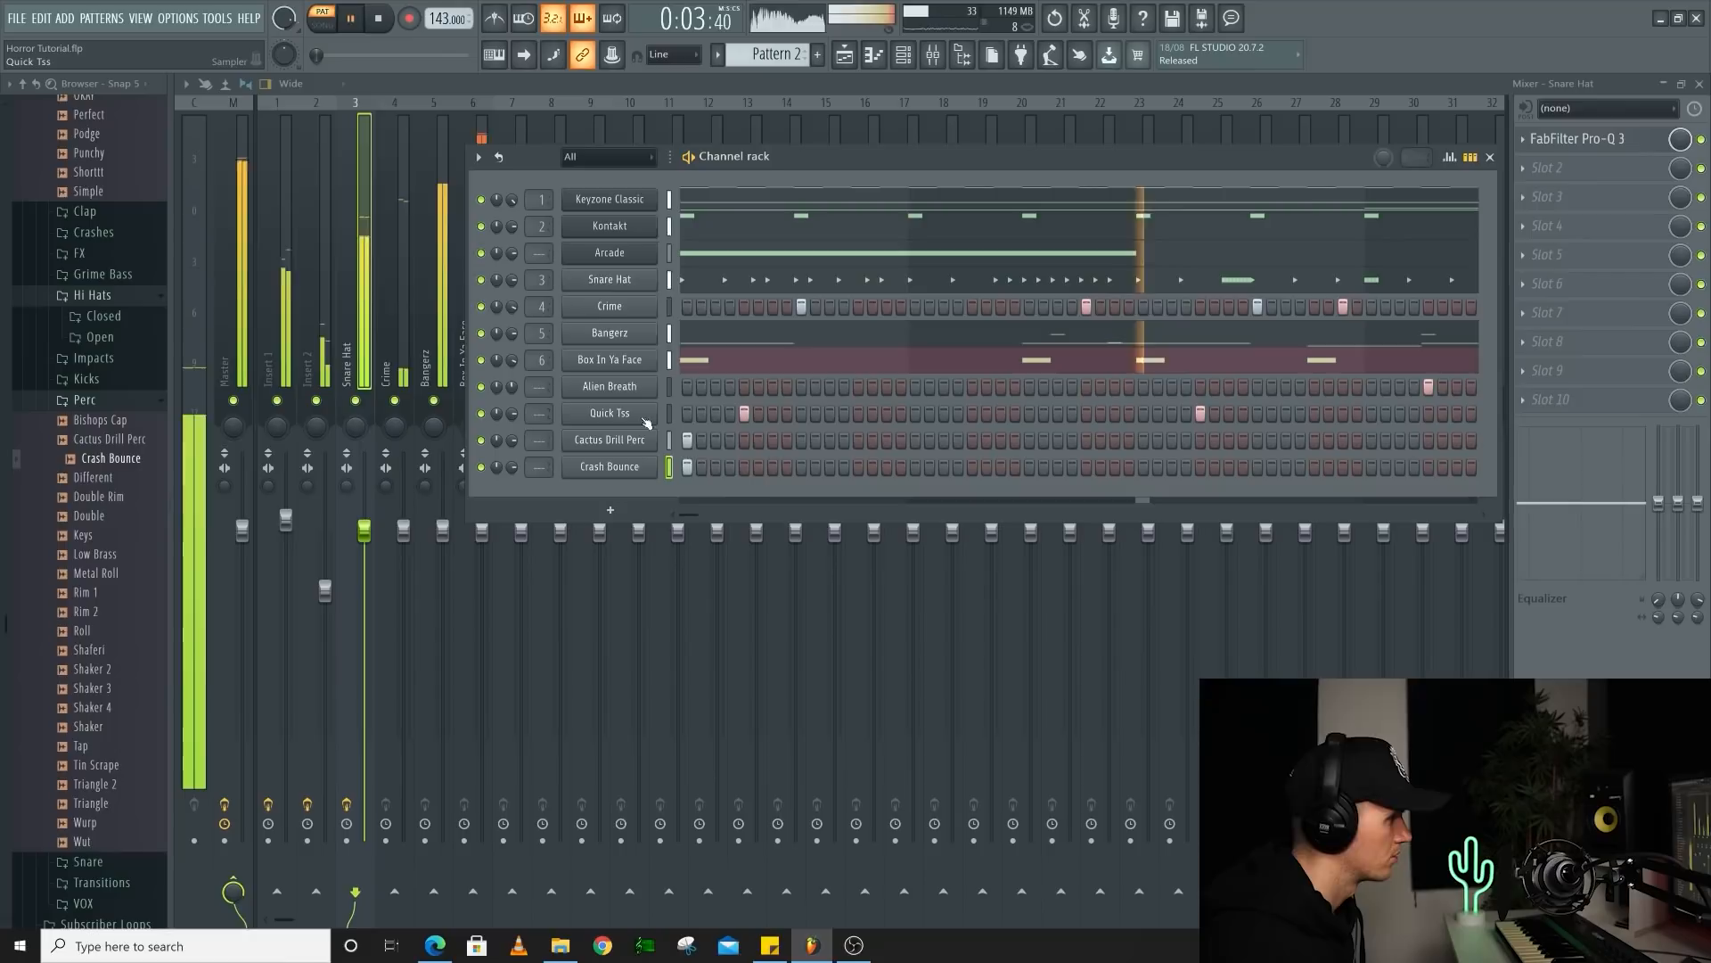
Add the Keys percussion sample as a channel with hits at bar 1 step 15, bar 4 step 13 and bar 6 step 11
left_click(107, 516)
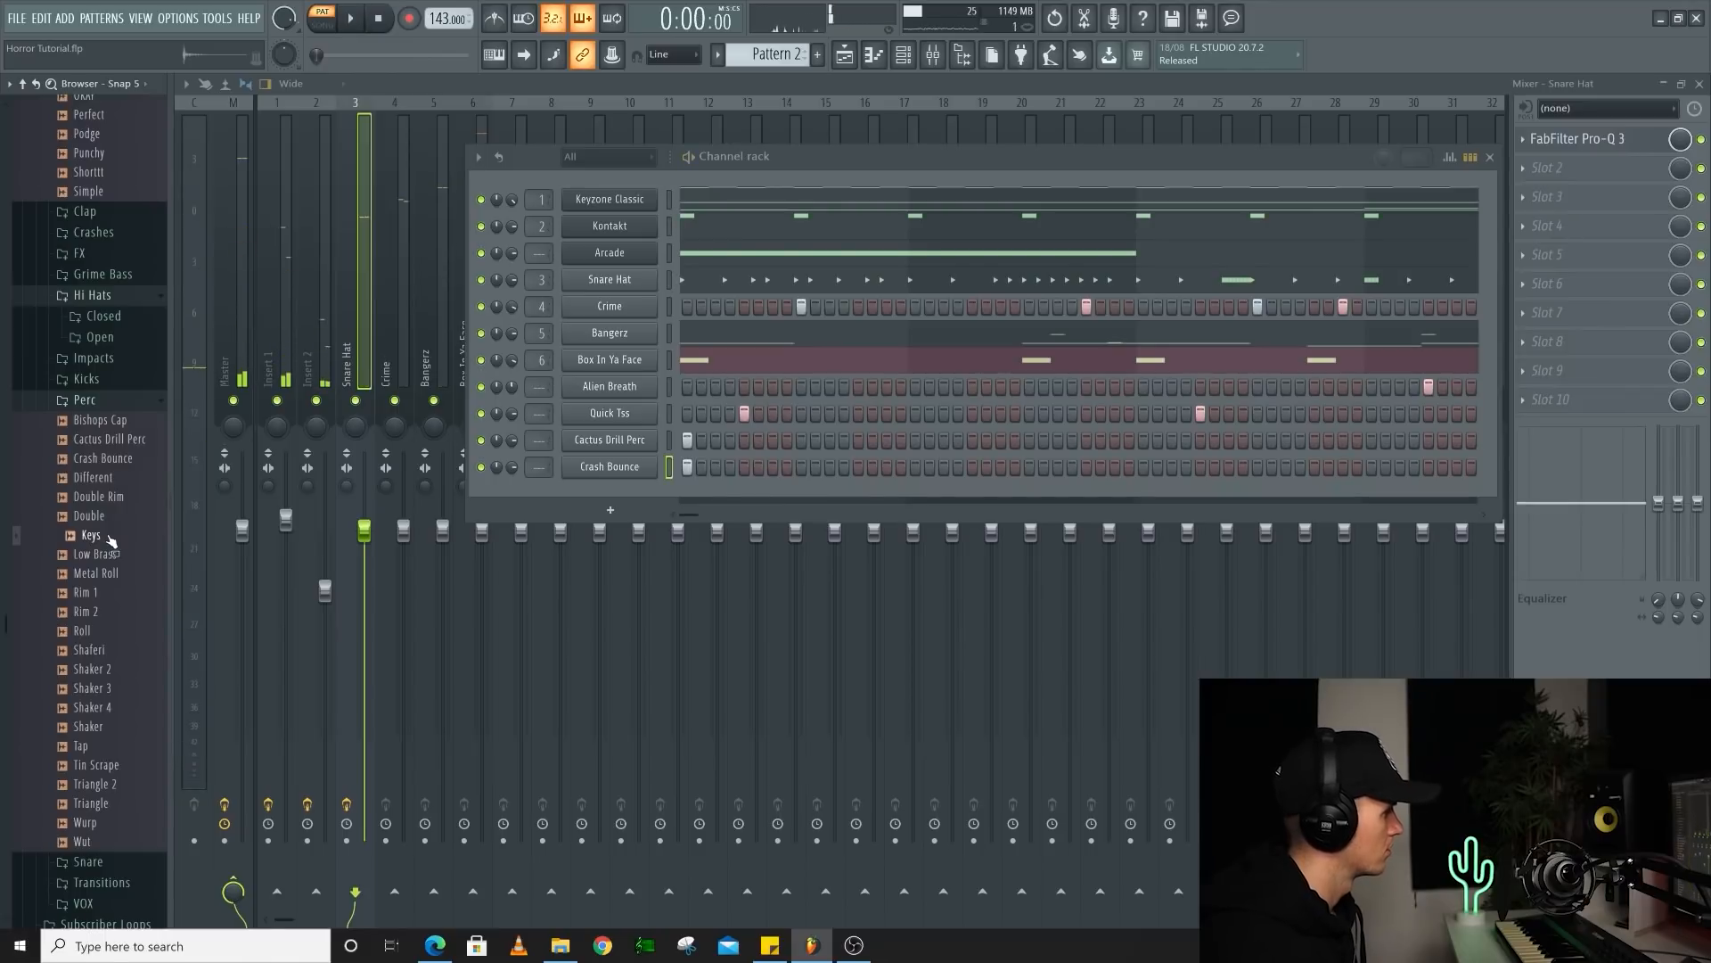
left_click_drag(609, 493, 610, 500)
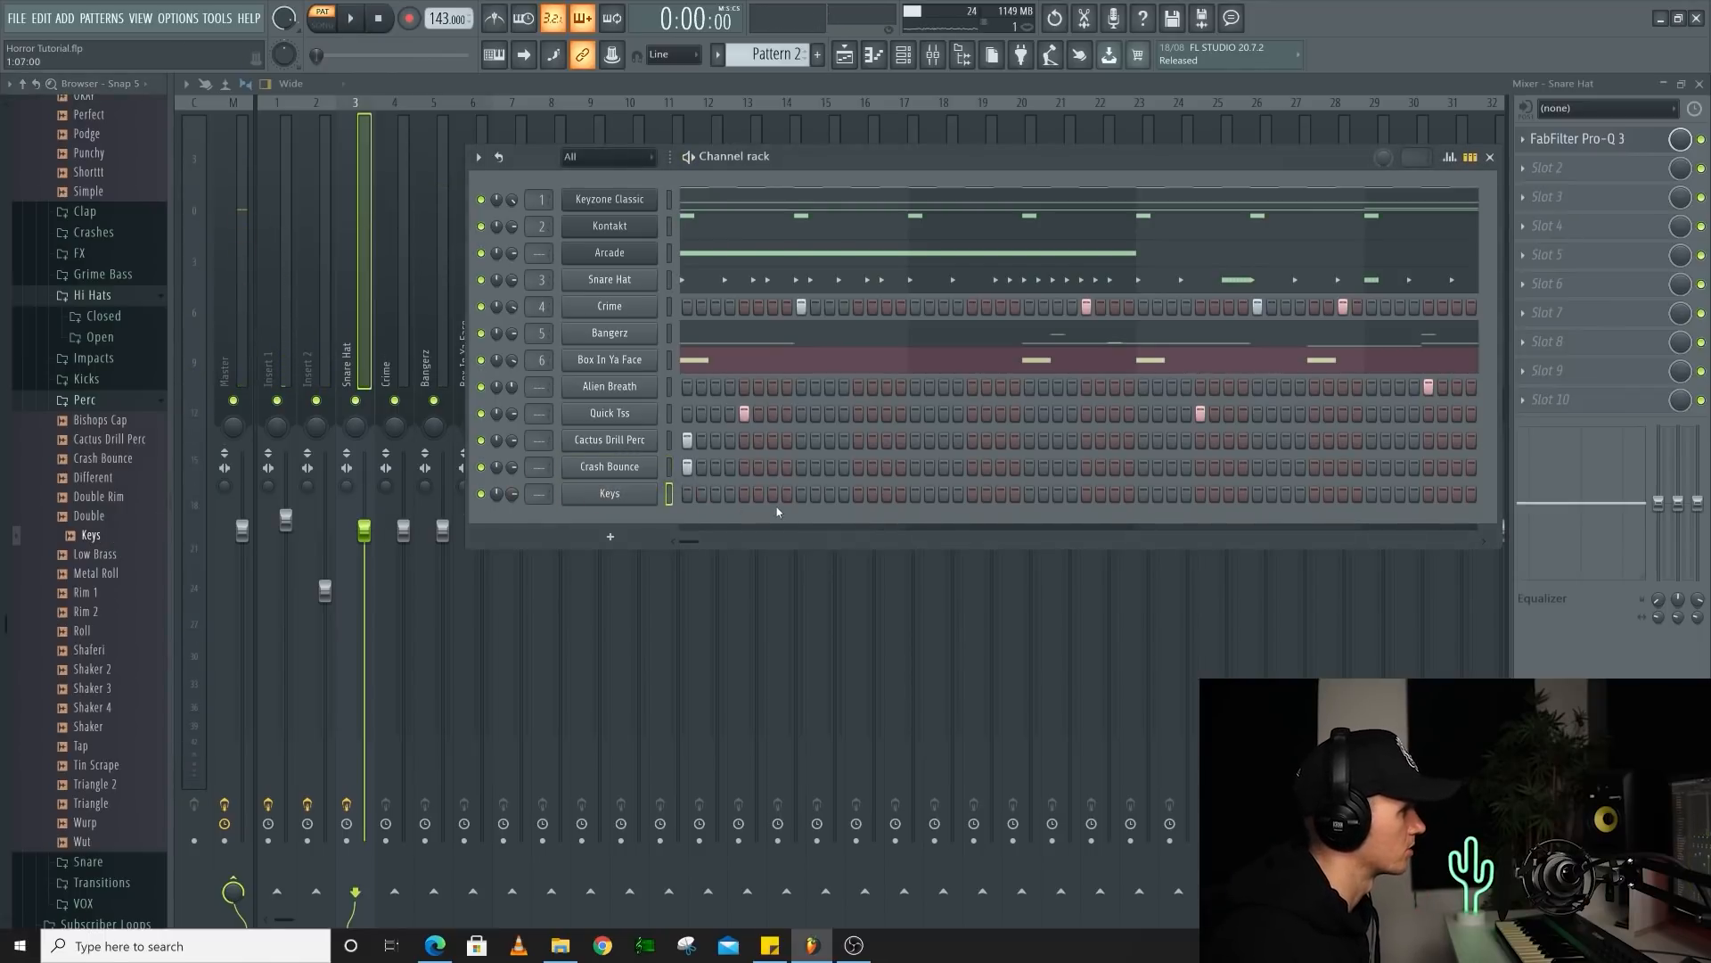
key("space")
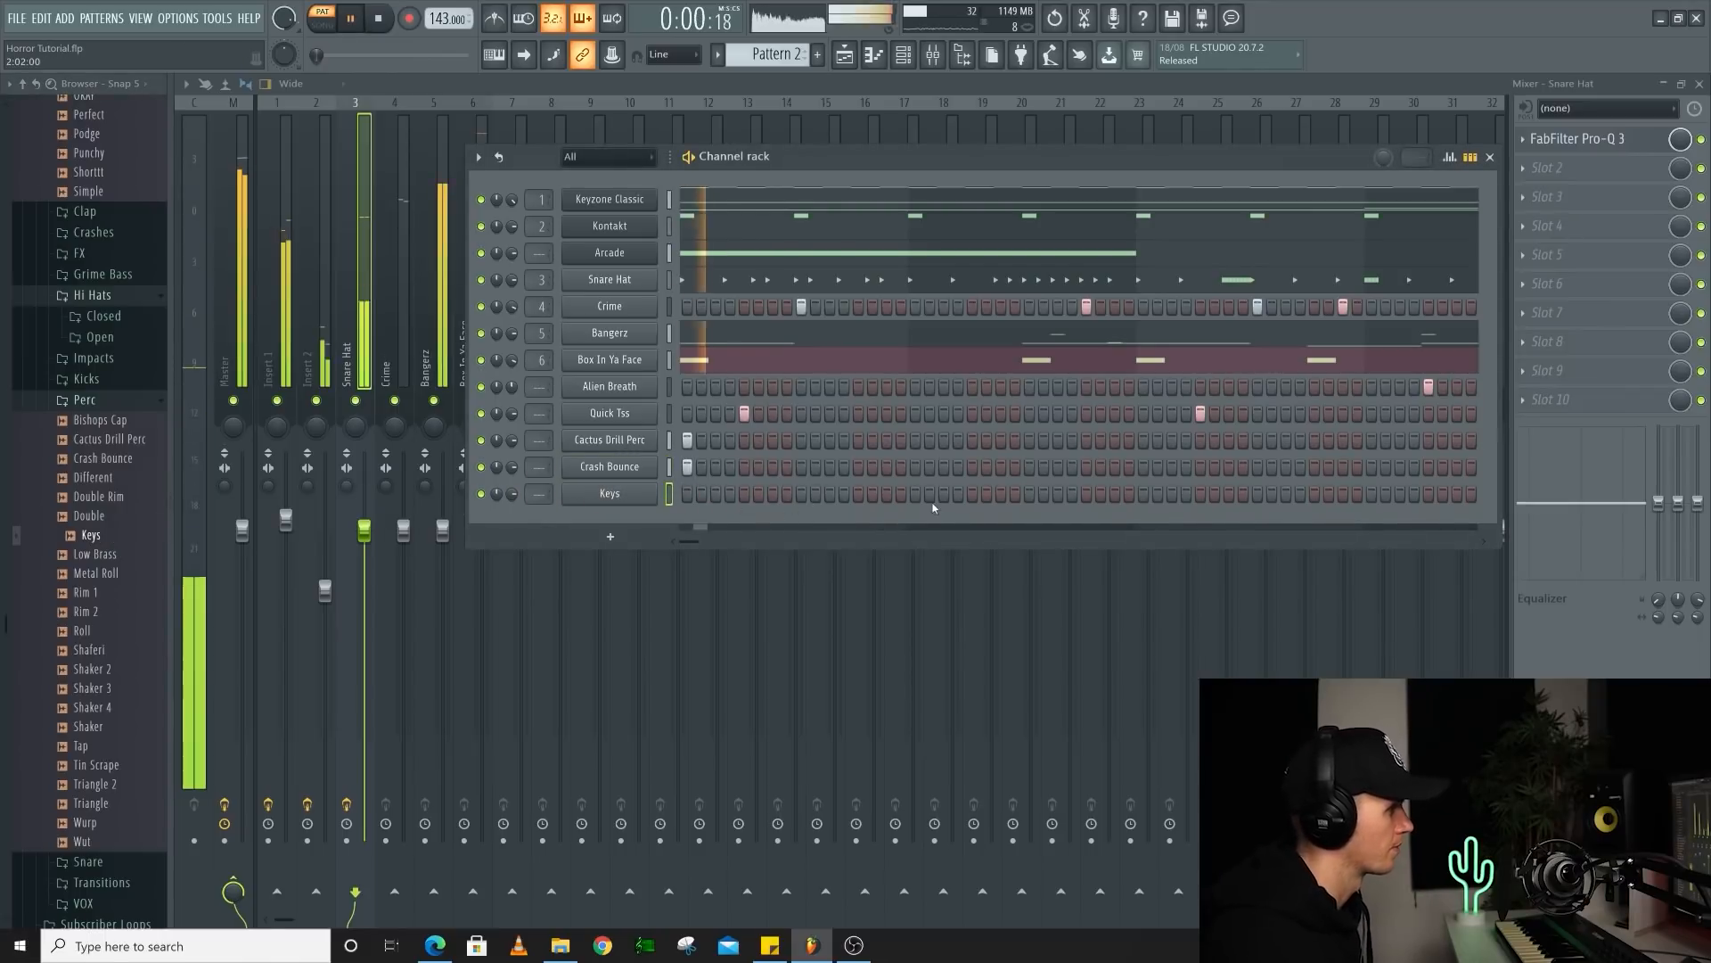
left_click(888, 494)
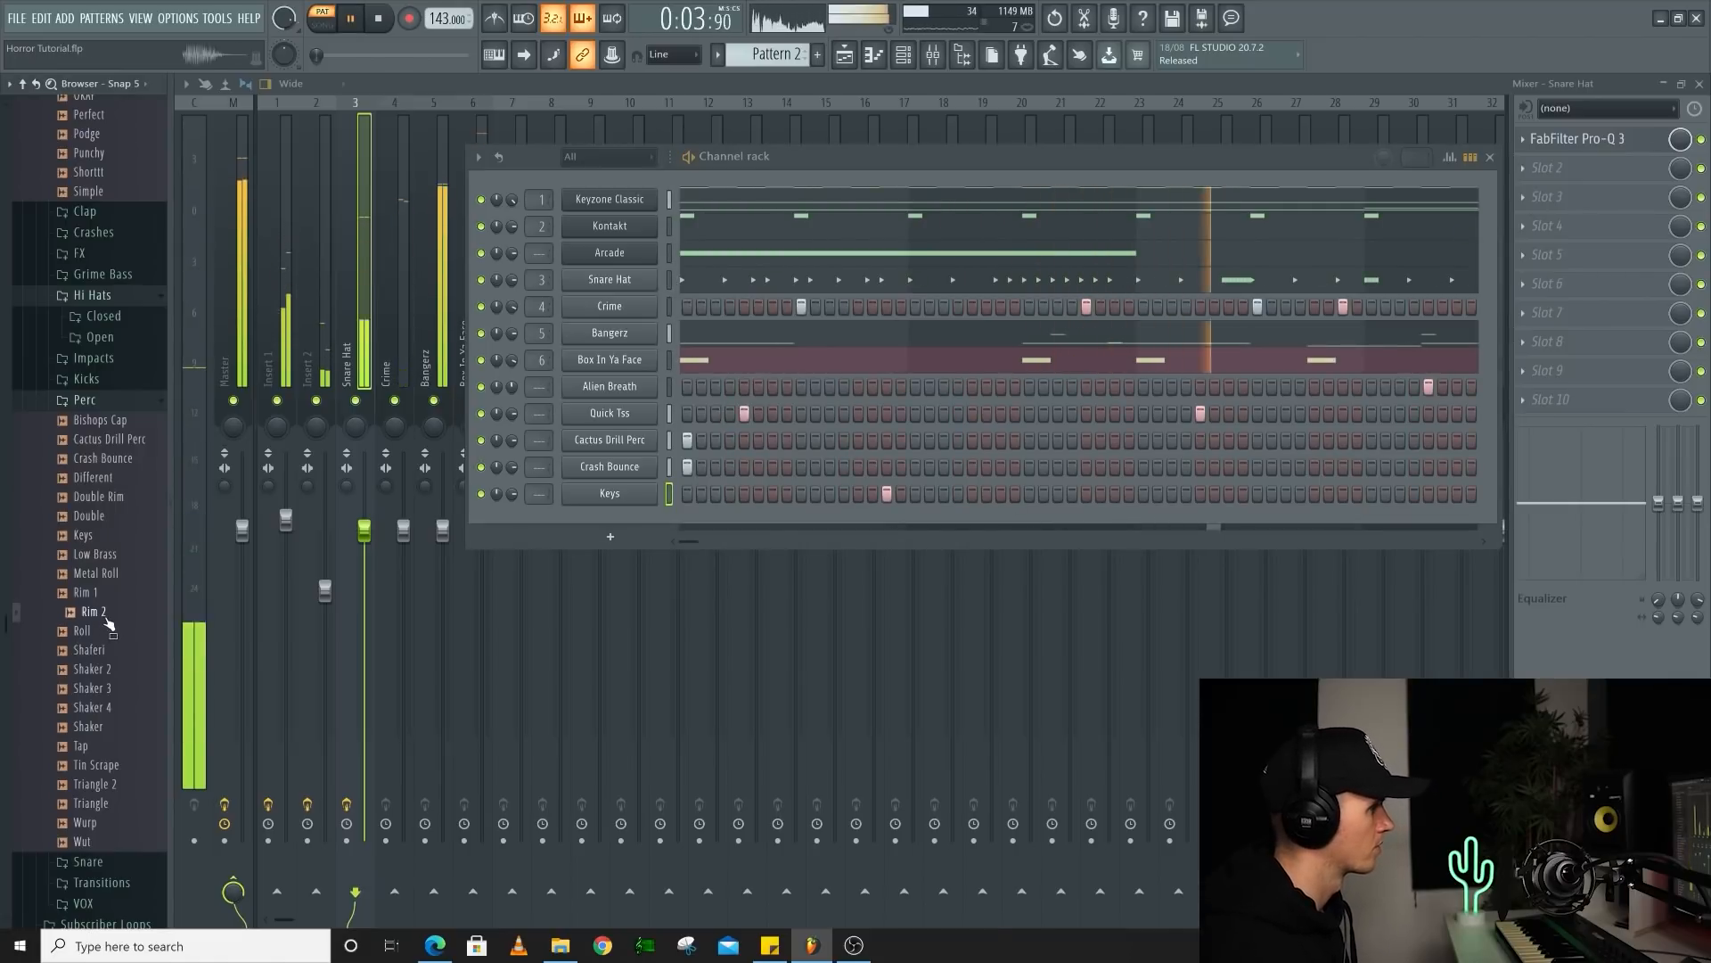
Add the Rim 2 sample as a channel with hits at bar 1 step 12 and bar 2 step 15
left_click_drag(107, 626, 637, 625)
left_click_drag(672, 517, 678, 518)
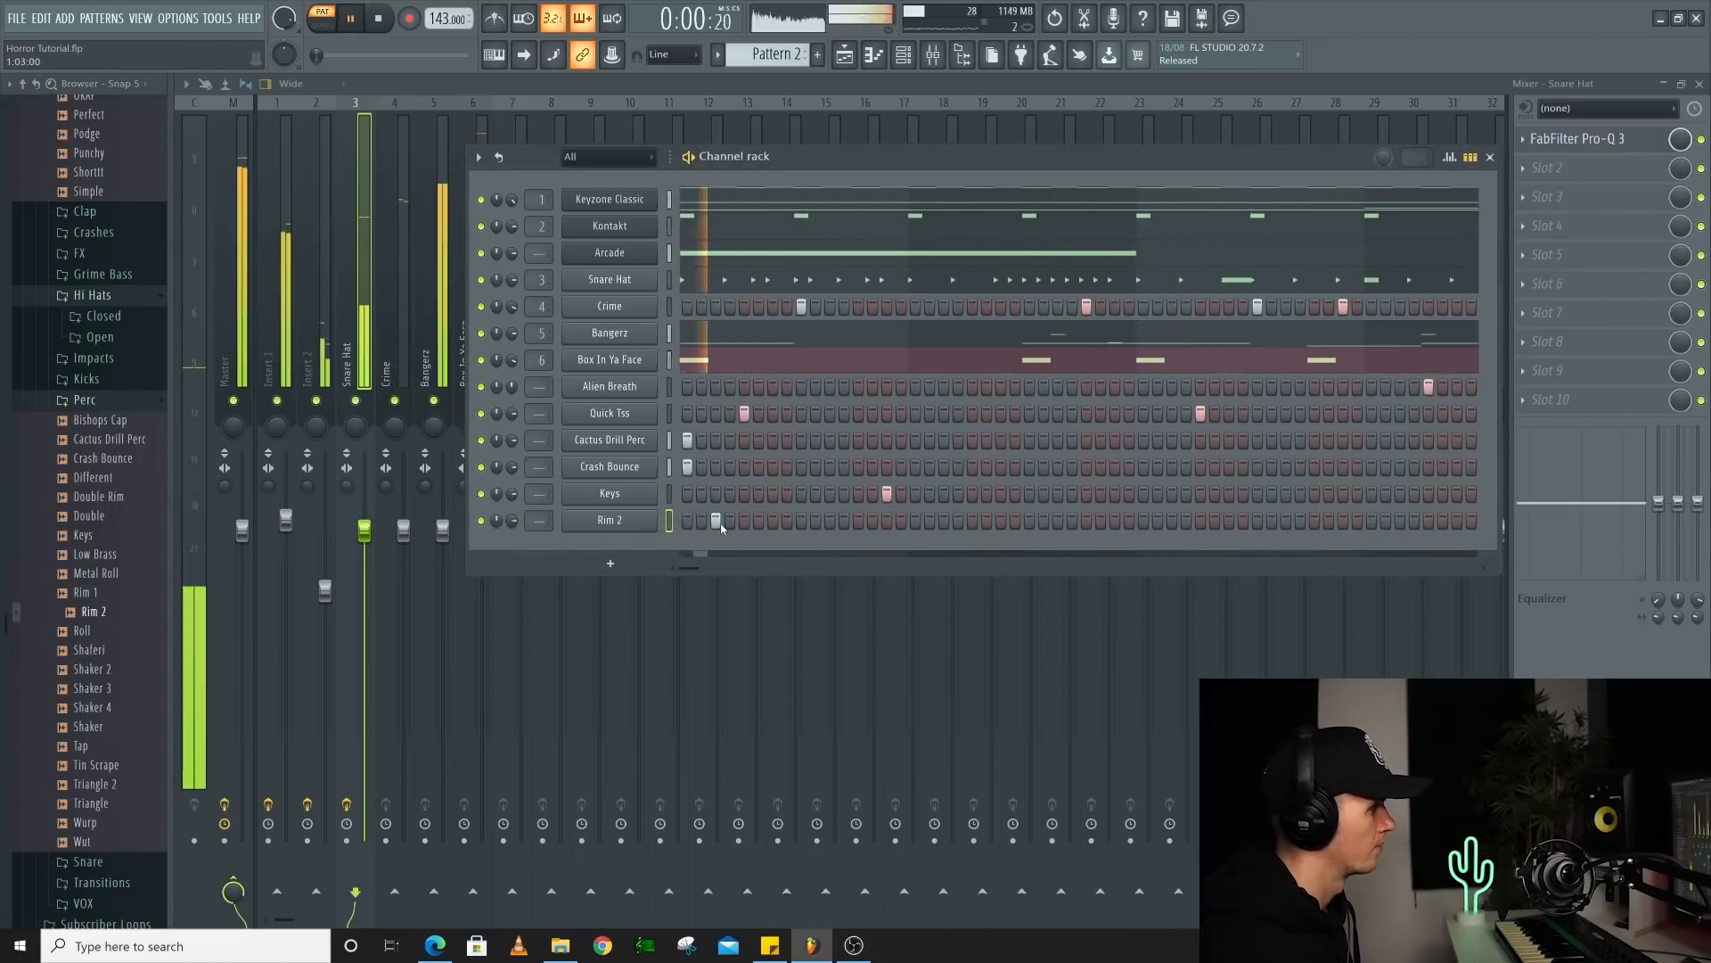
left_click(844, 521)
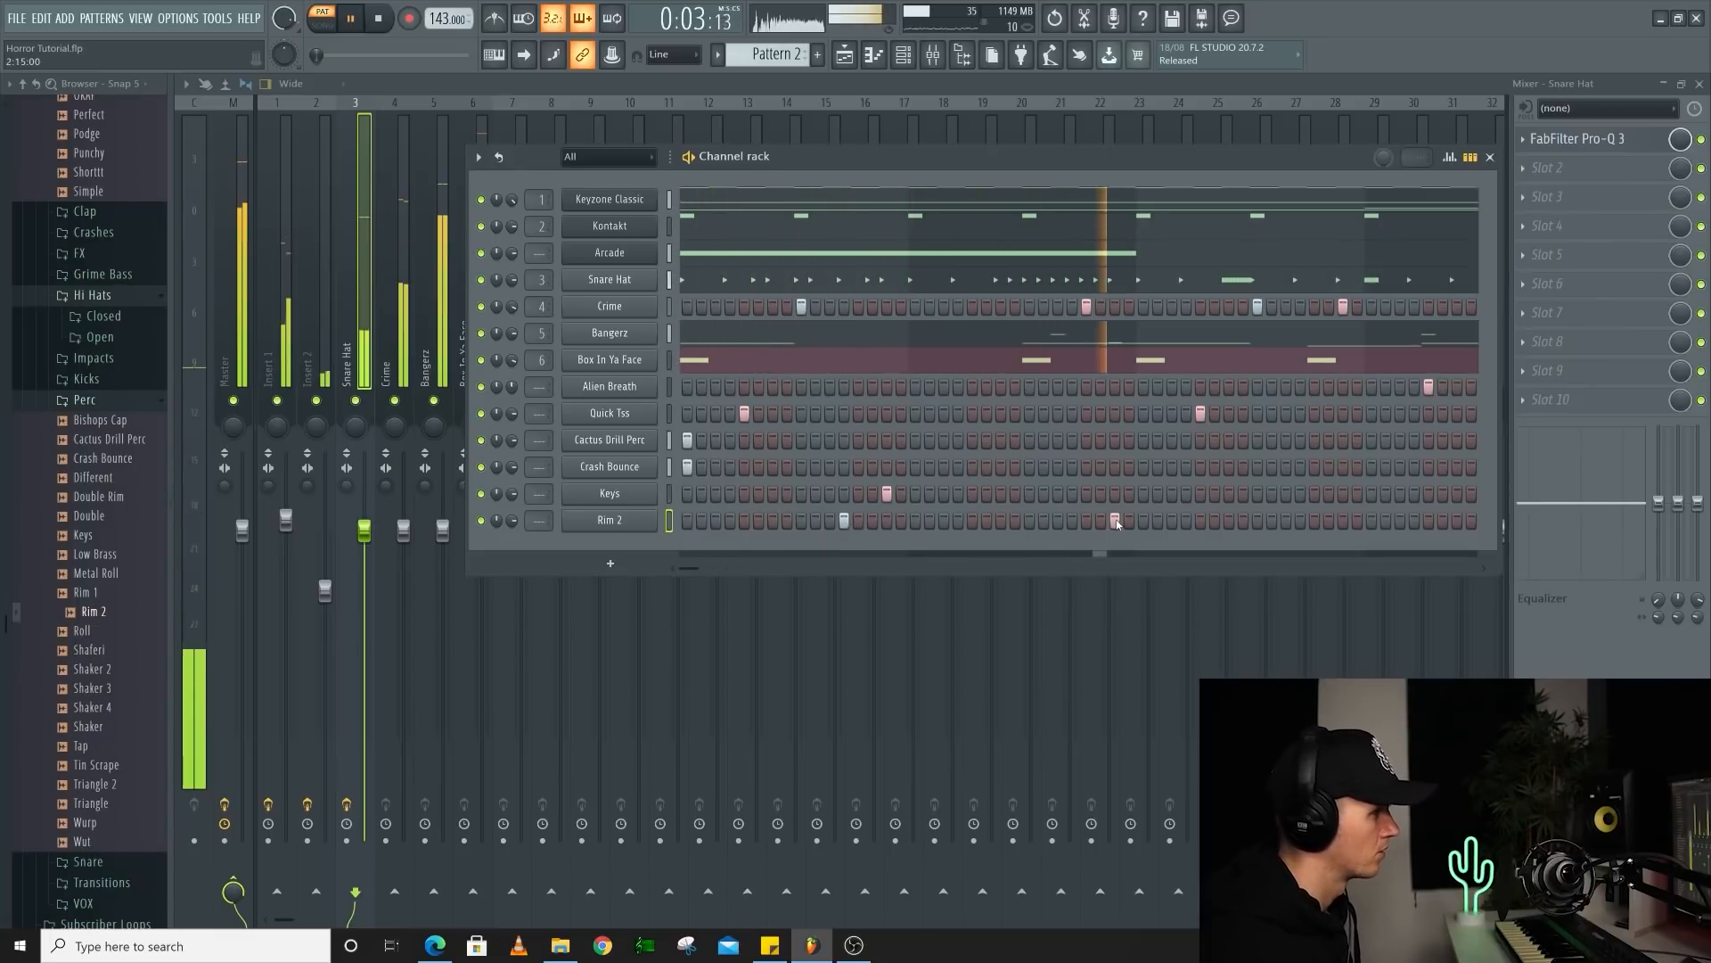
Place further Rim 2 hits at bar 4 steps 11 and 12, bar 6 step 7 and bar 8 step 3
left_click_drag(693, 571, 718, 575)
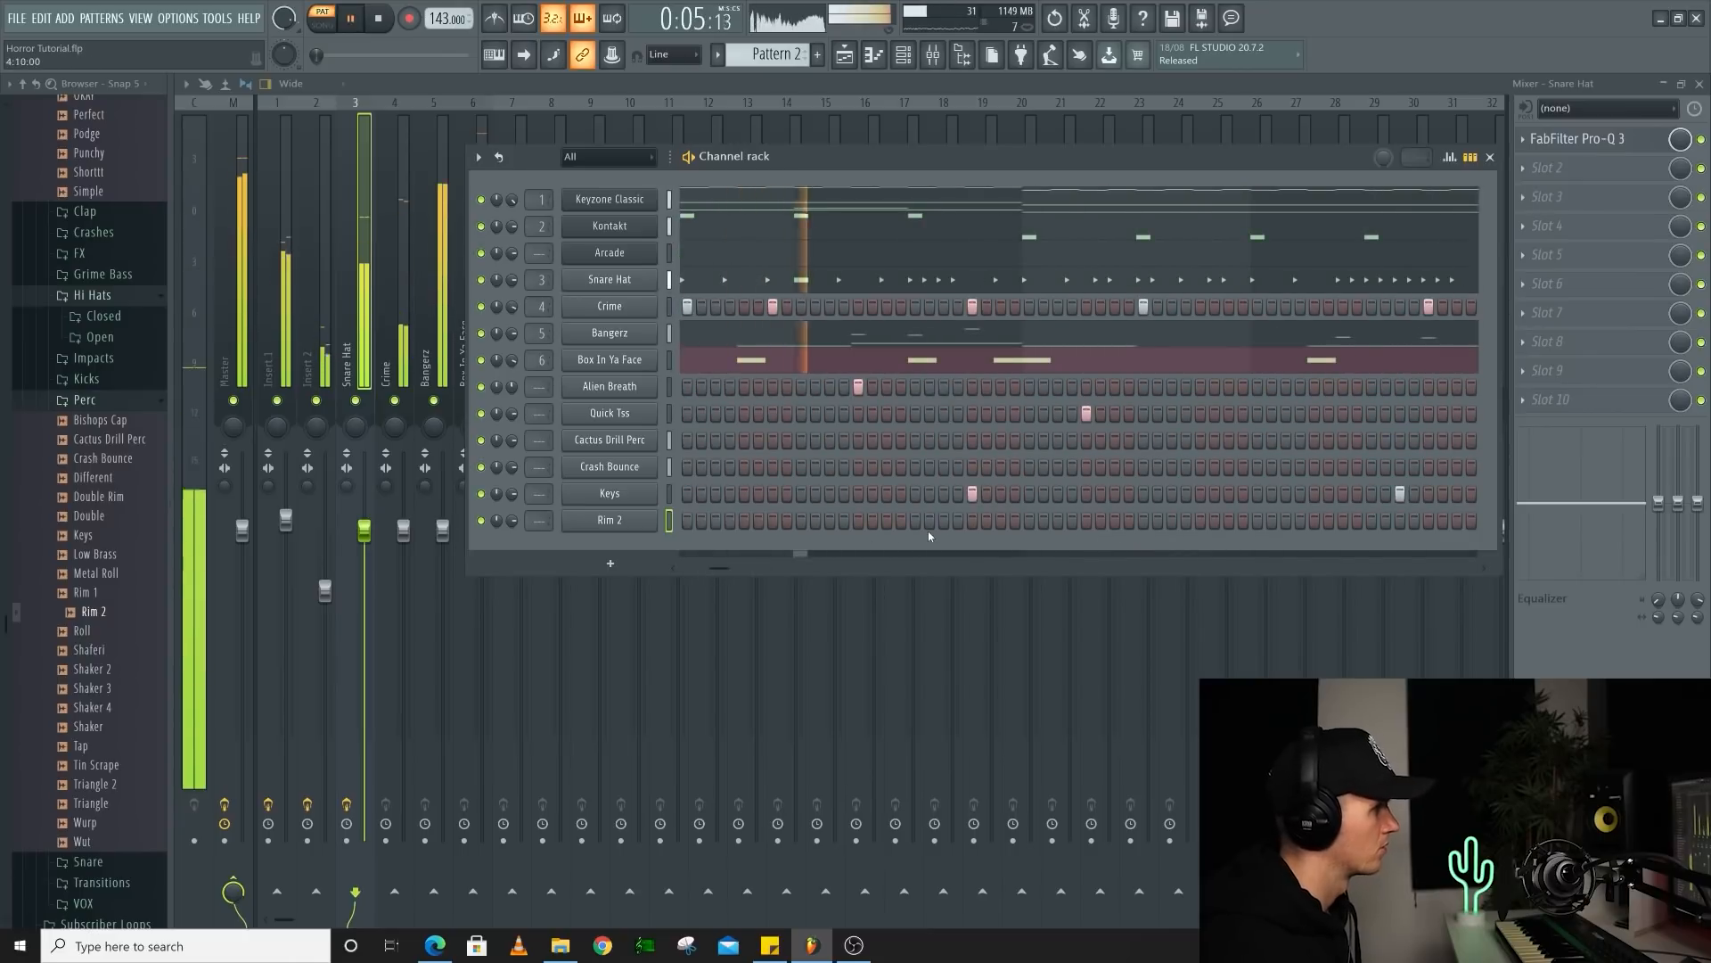
left_click_drag(733, 559, 747, 561)
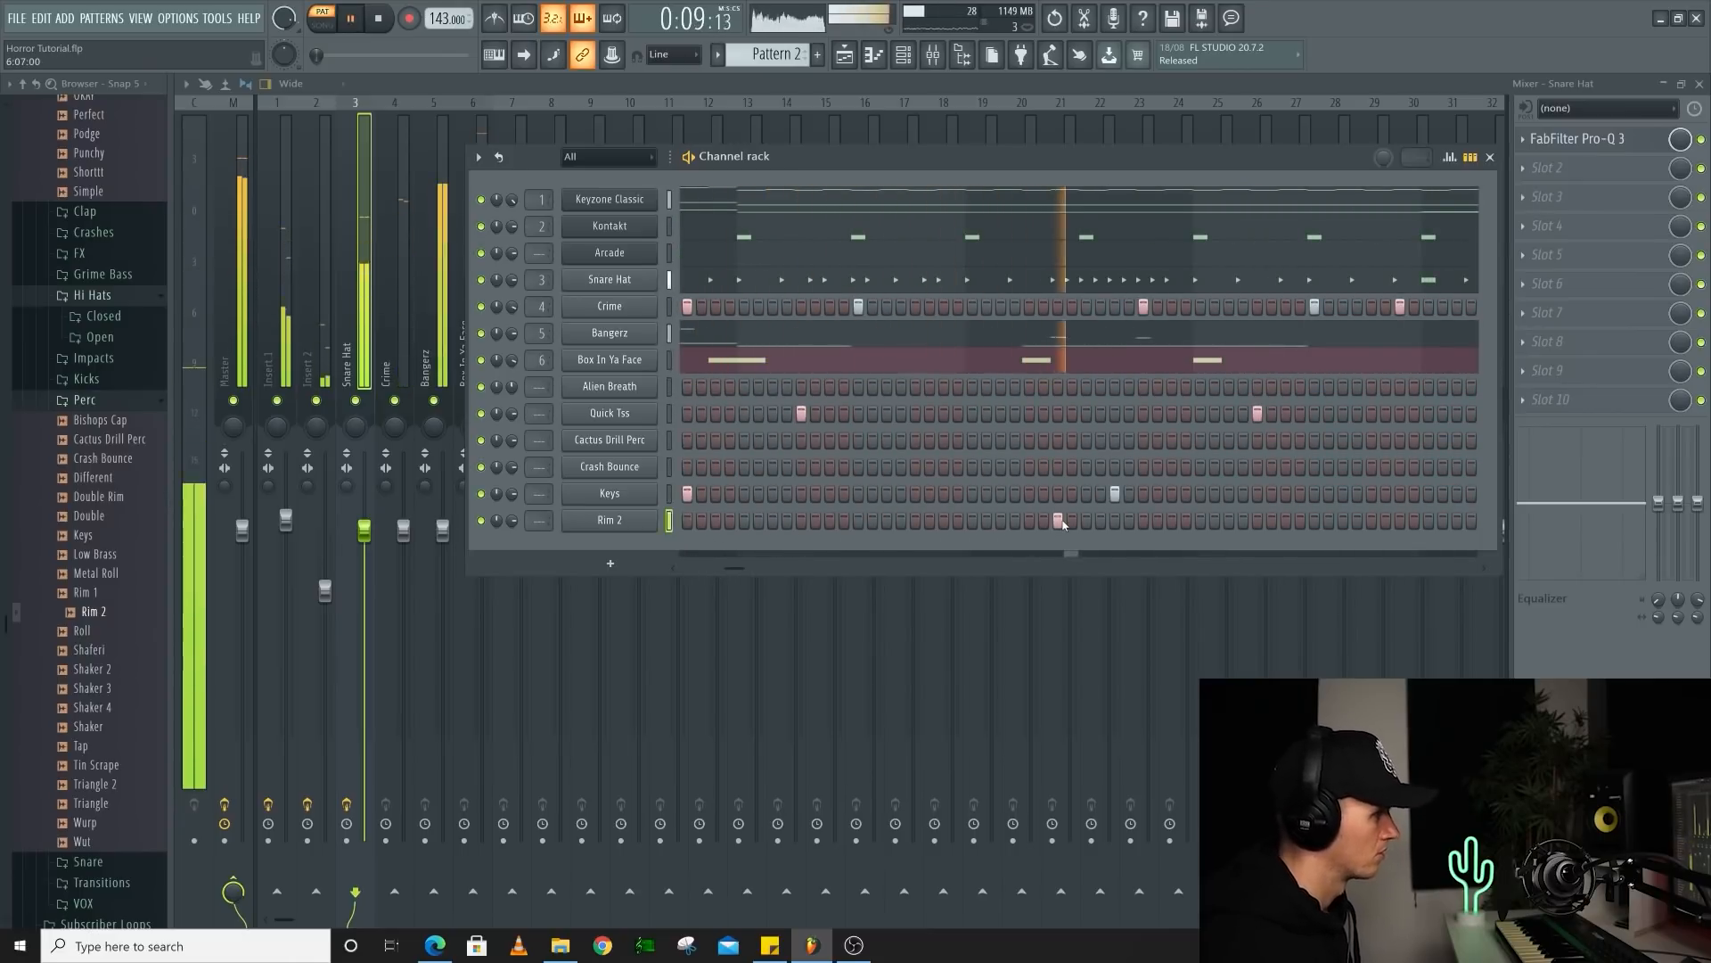
left_click_drag(734, 567, 751, 570)
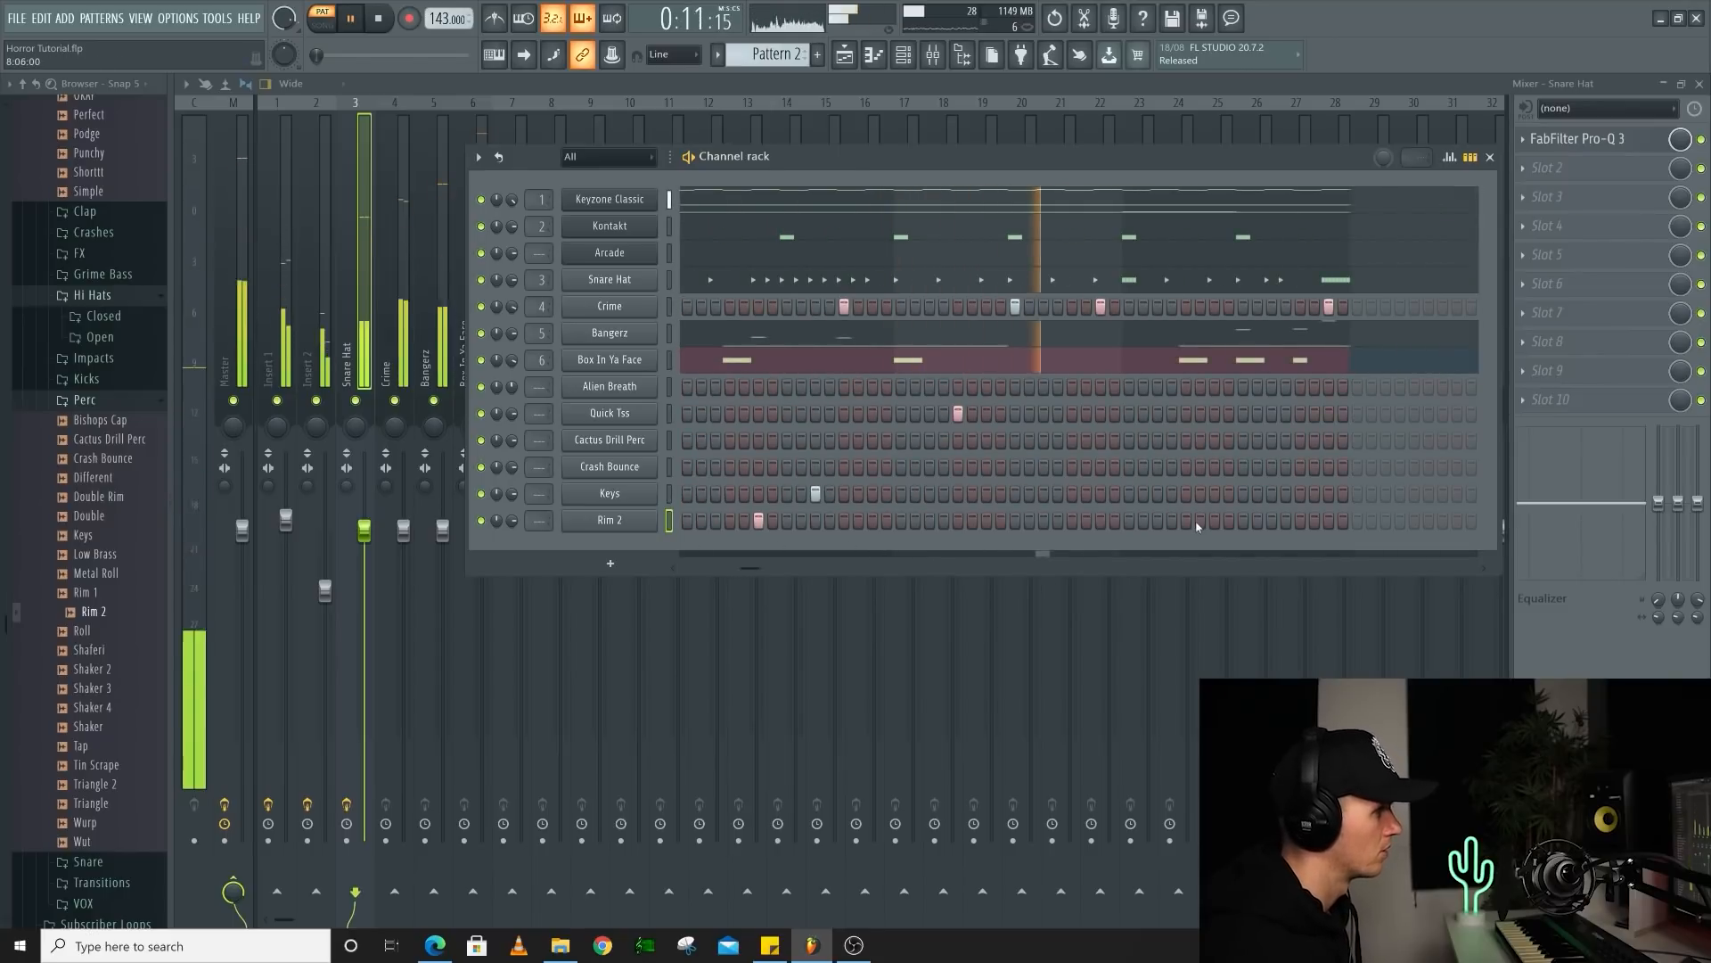
left_click(1157, 521)
left_click(1328, 521)
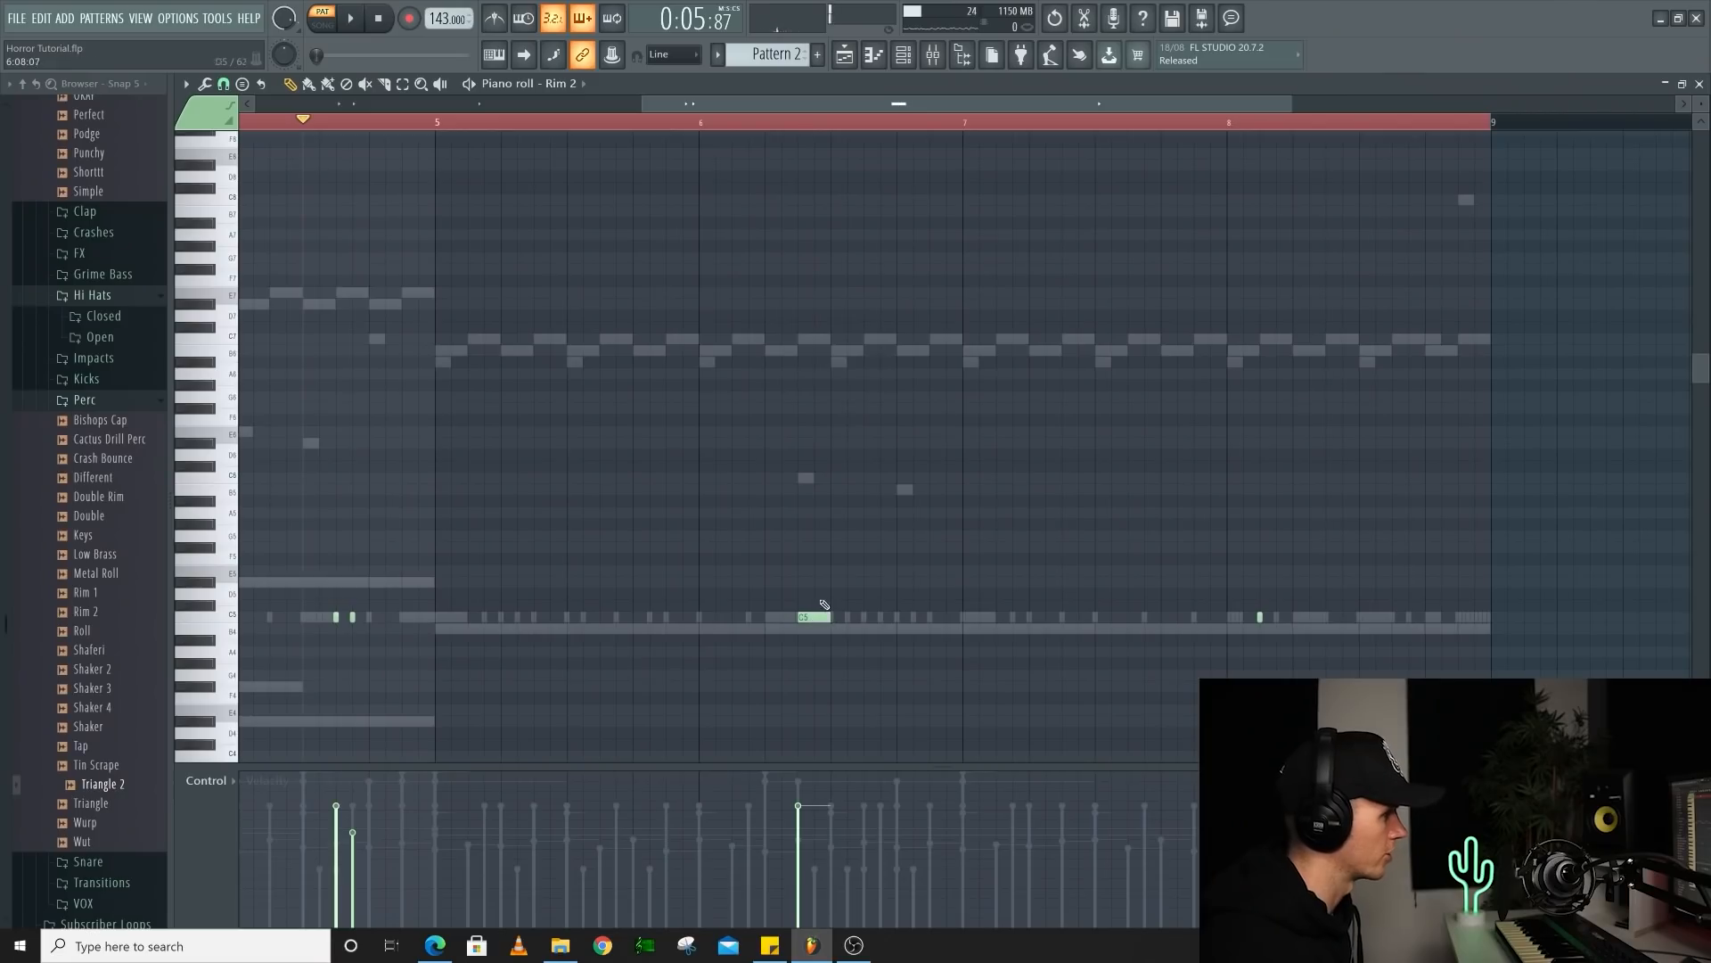
Chop the two-step Rim 2 note at bar 6 step 7 into a fast roll with rising velocities
key("alt+u")
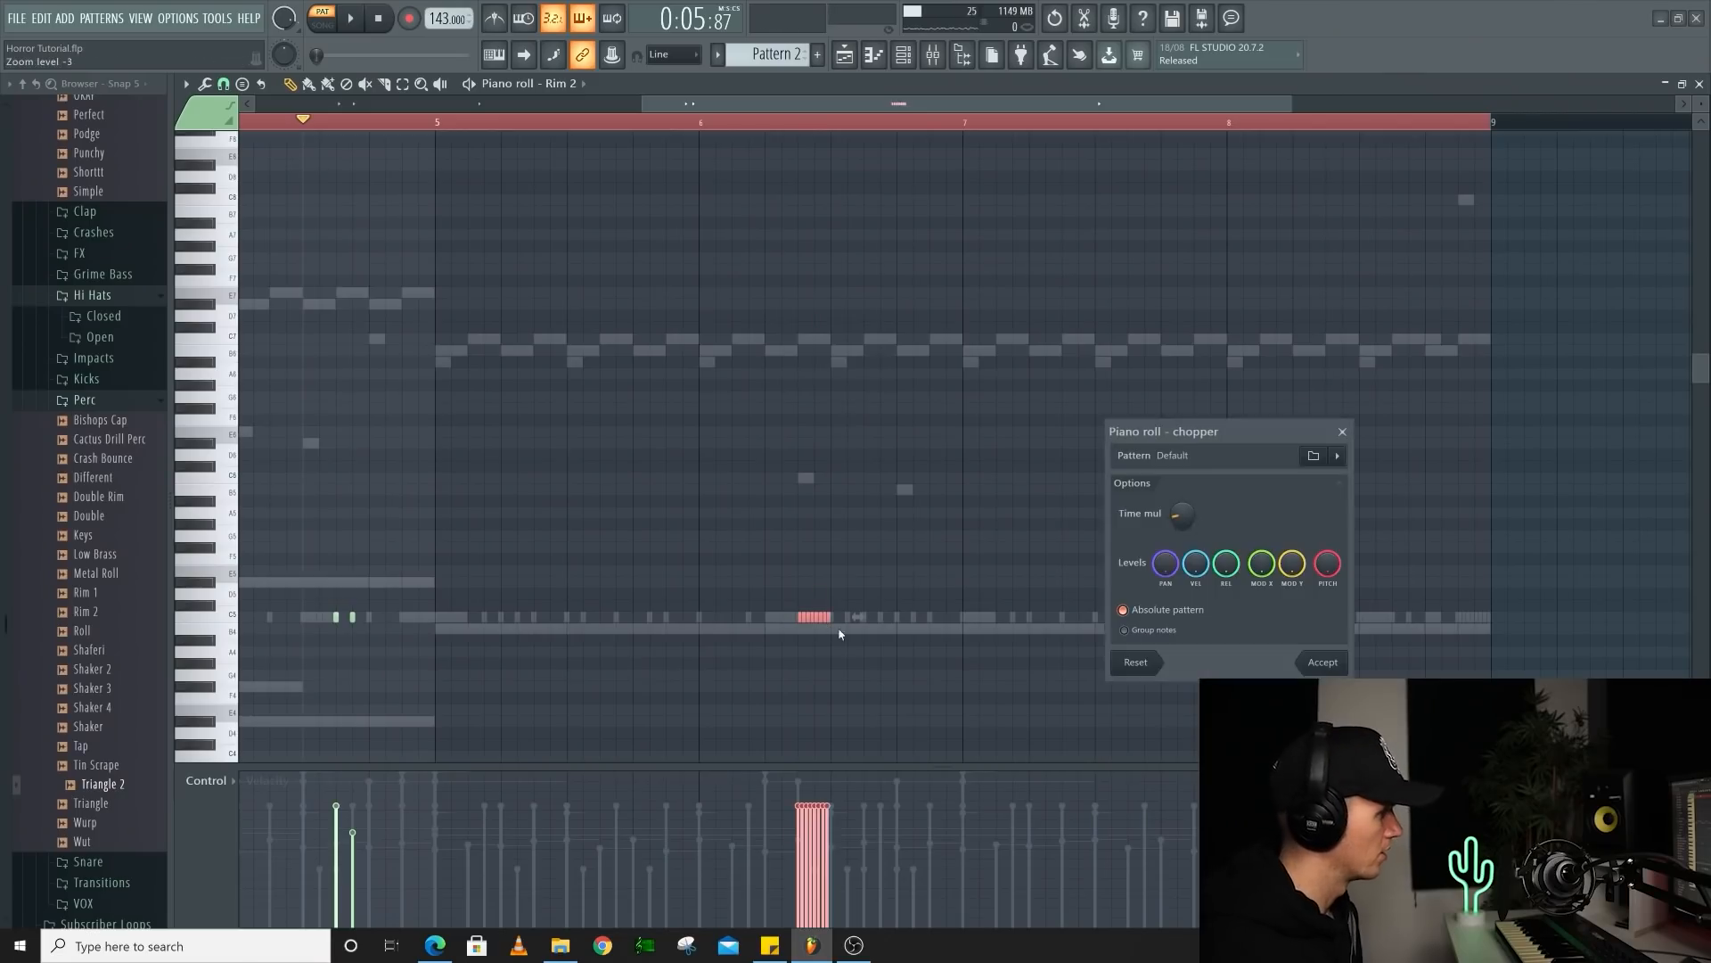
left_click(1337, 663)
key("space")
scroll(835, 647, "up", 2)
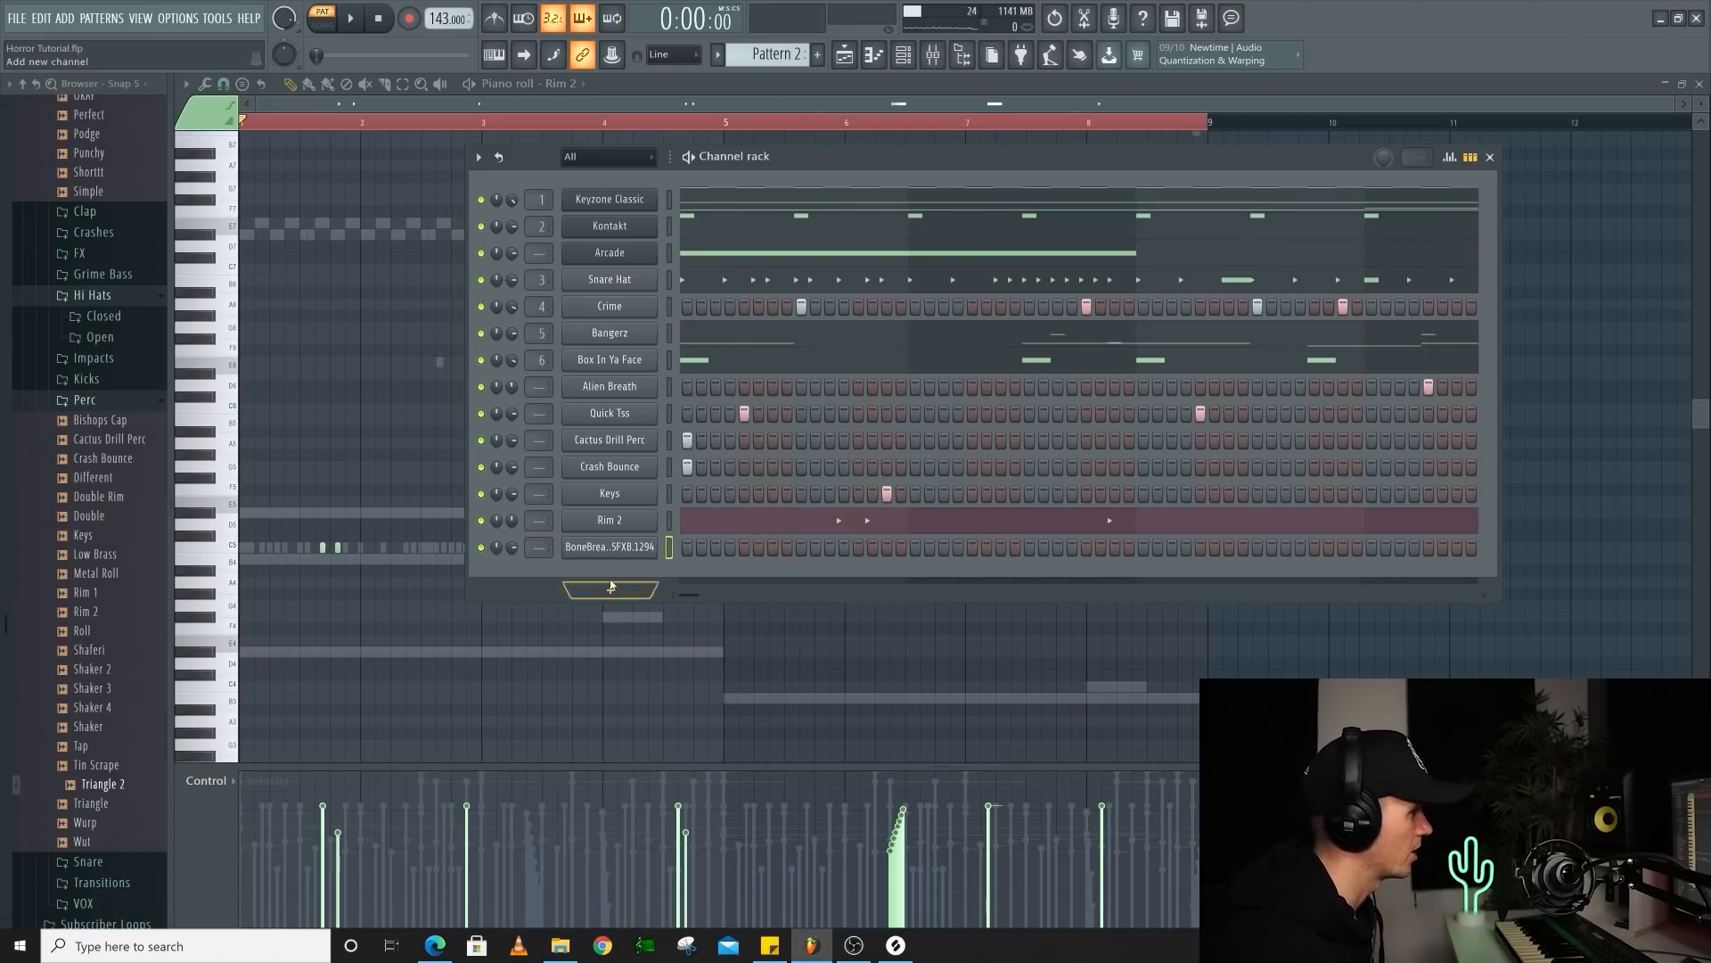
Audition the BoneBreak_SFXB.1294 effect, try hits at bar 1 step 9 and bar 3 step 9, and add a fade-out to the sample
left_click(624, 547)
left_click(299, 422)
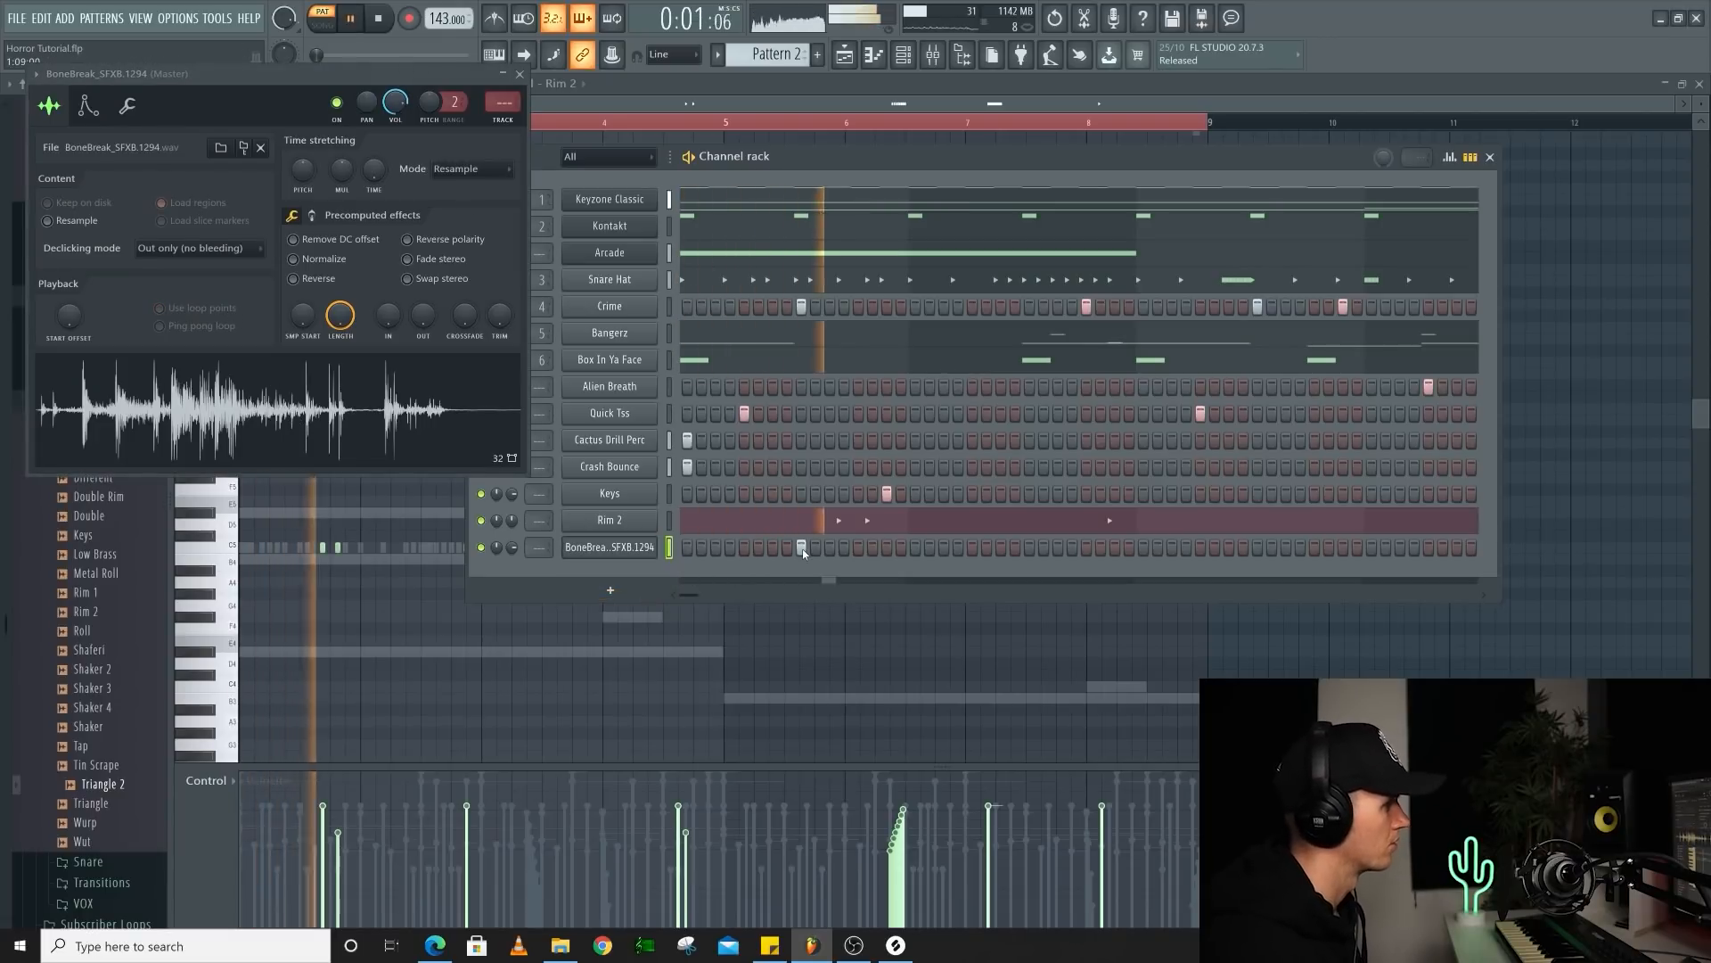
key("space")
key("space")
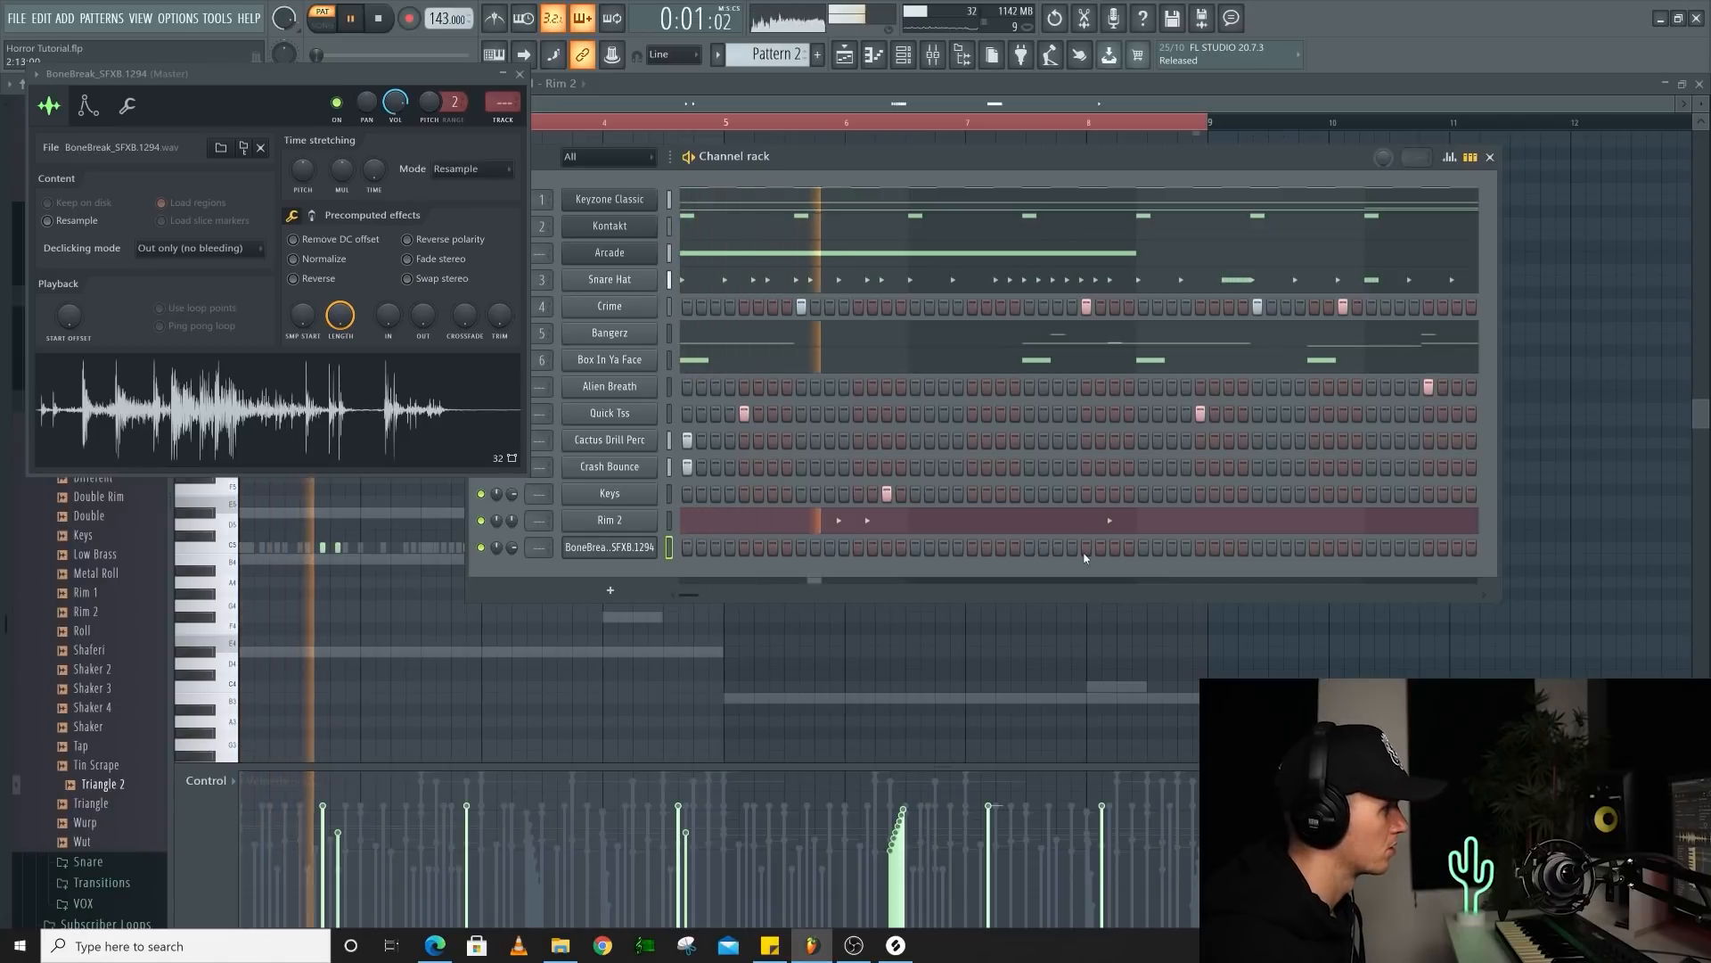
left_click(1258, 547)
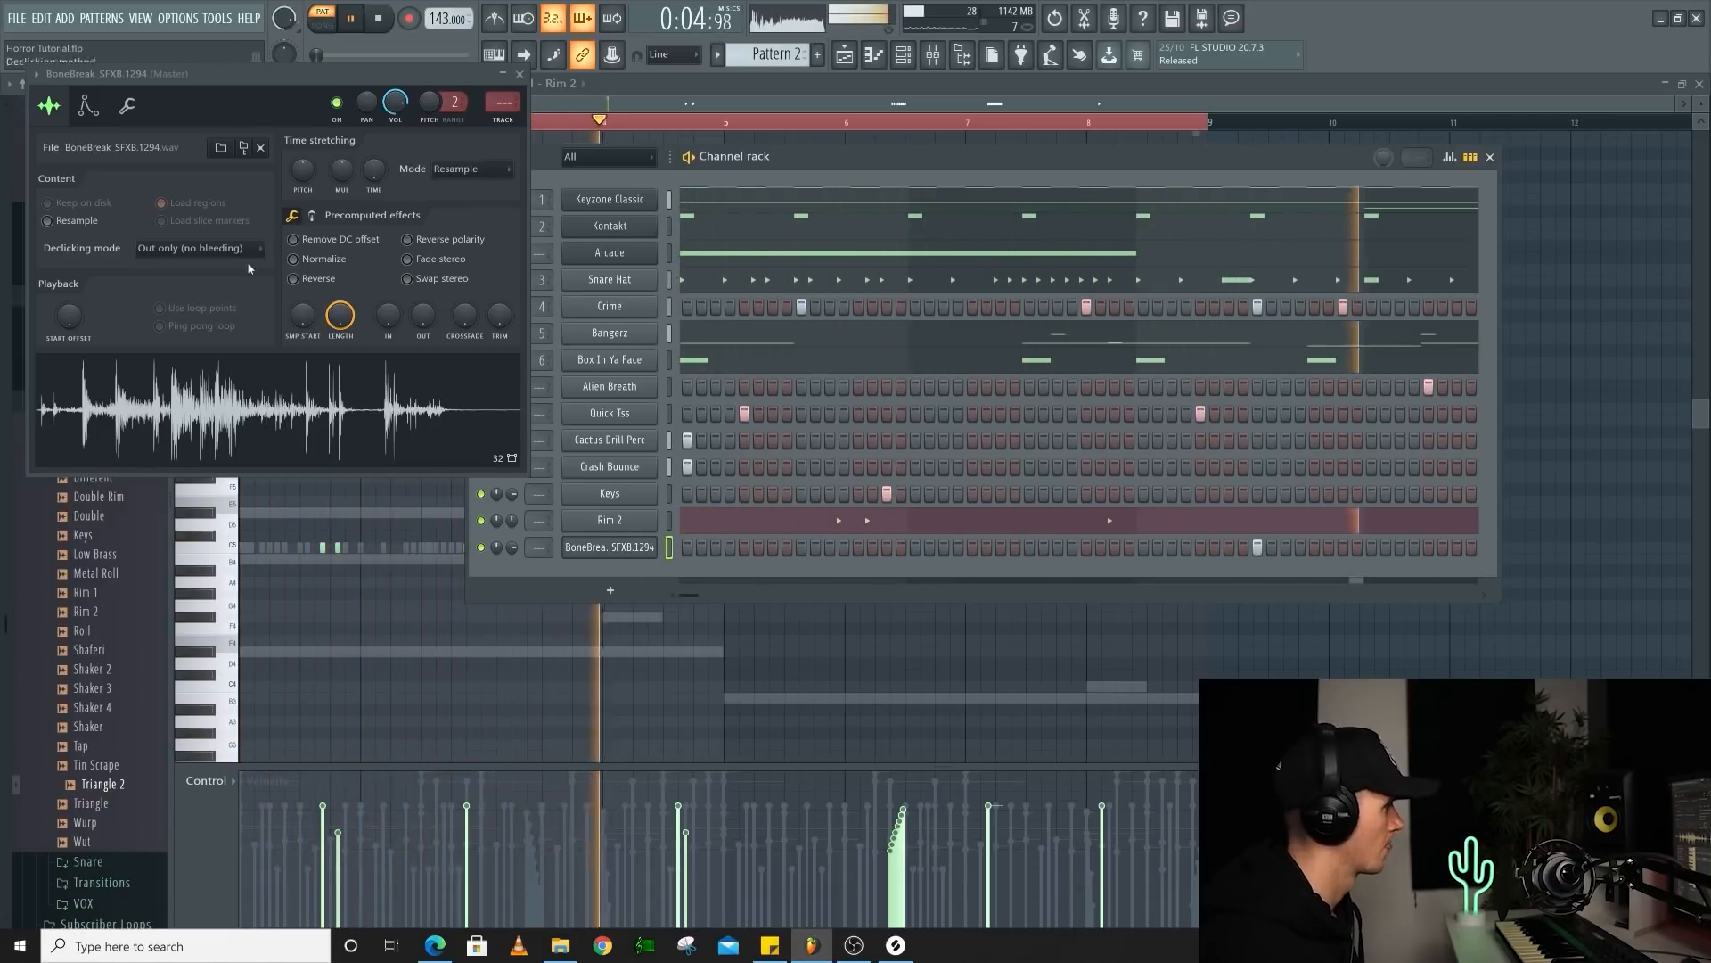
key("space")
left_click_drag(423, 315, 424, 301)
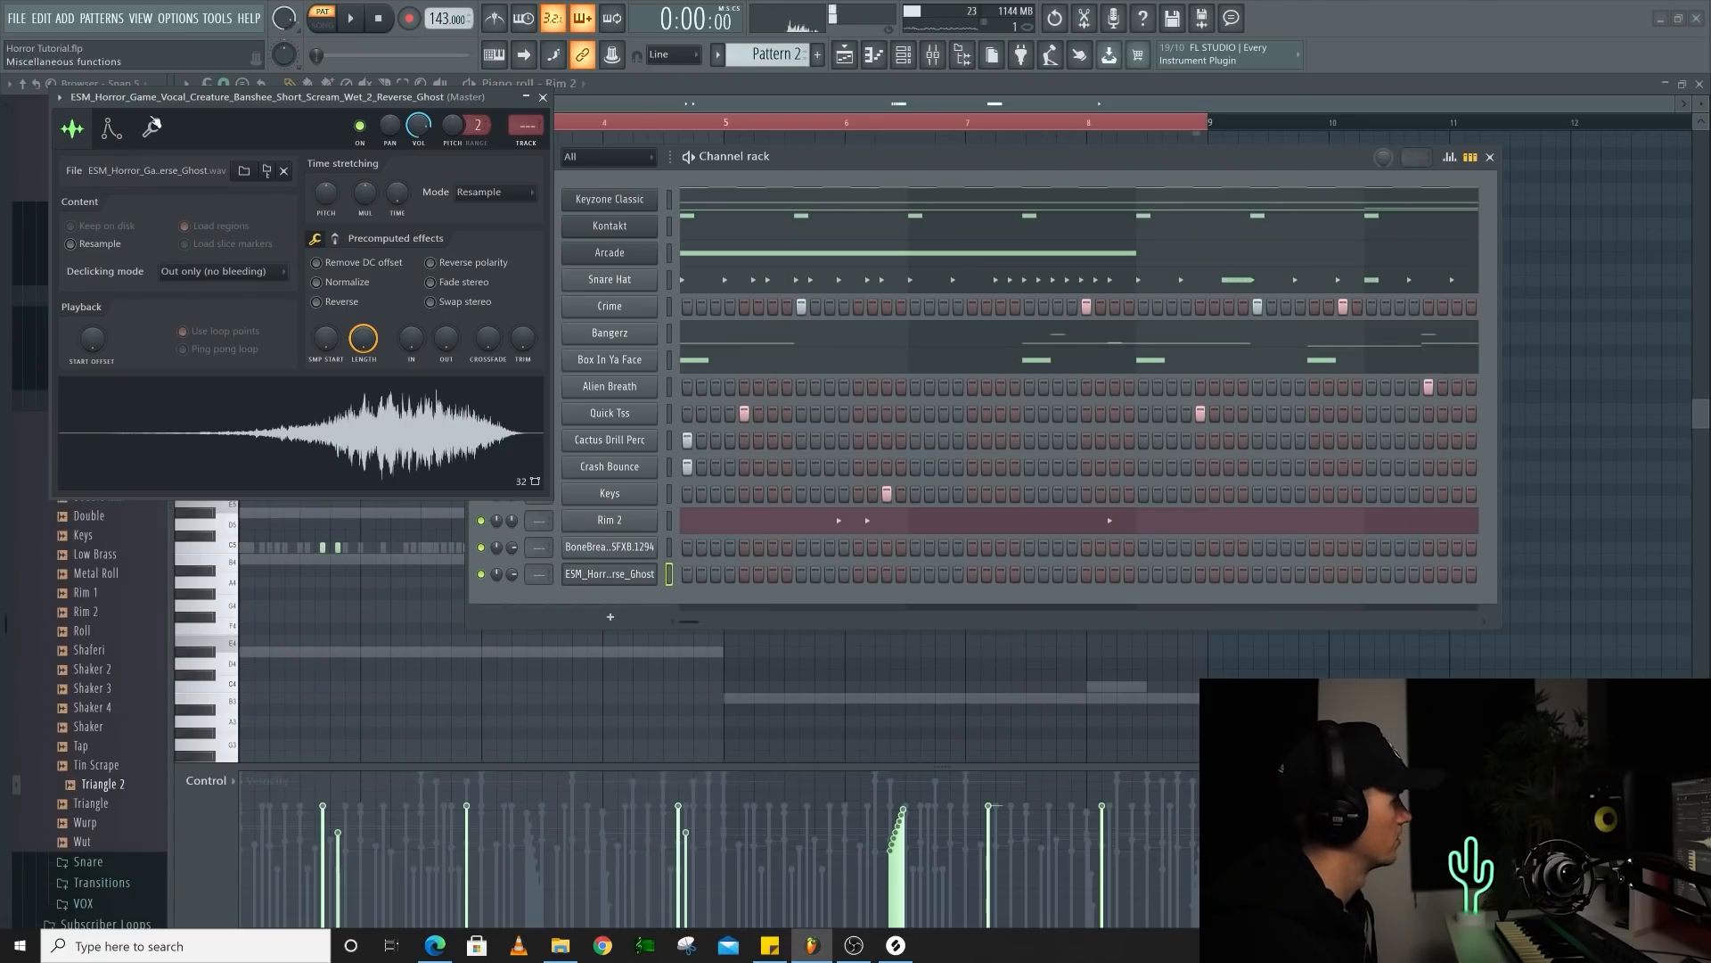
Set the reverse ghost scream's volume envelope release to 31% and draw long notes starting at bar 2 step 9 and bar 4 step 1
left_click(118, 134)
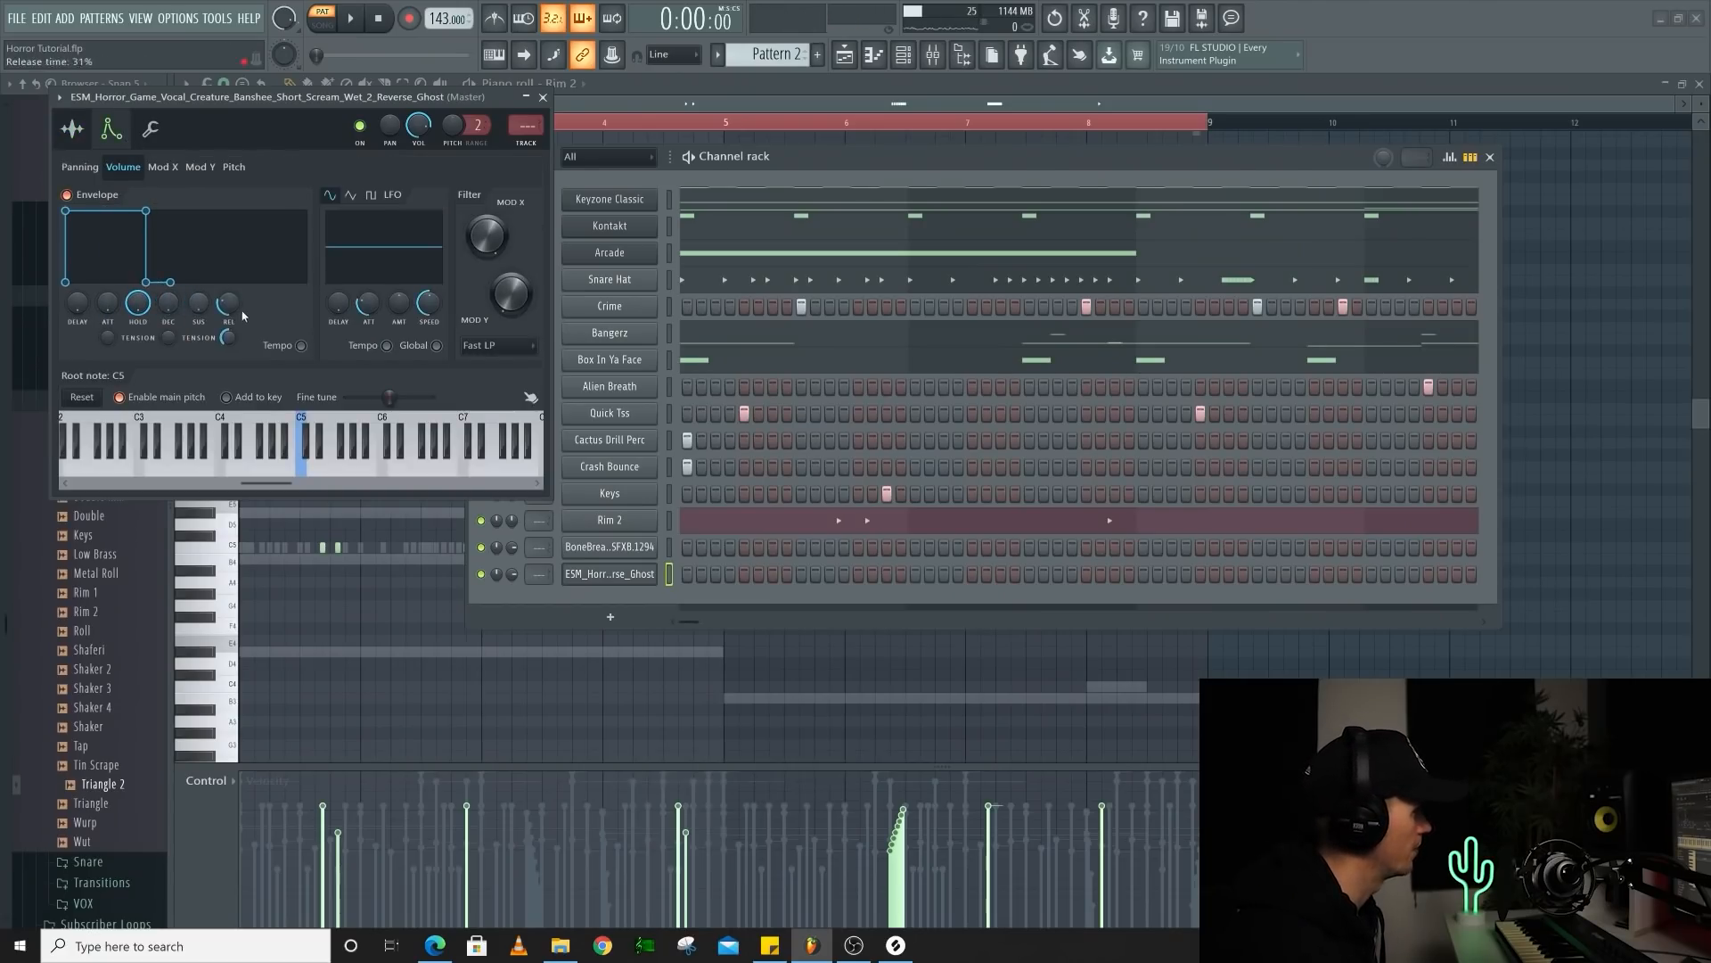
left_click(74, 130)
left_click(618, 575)
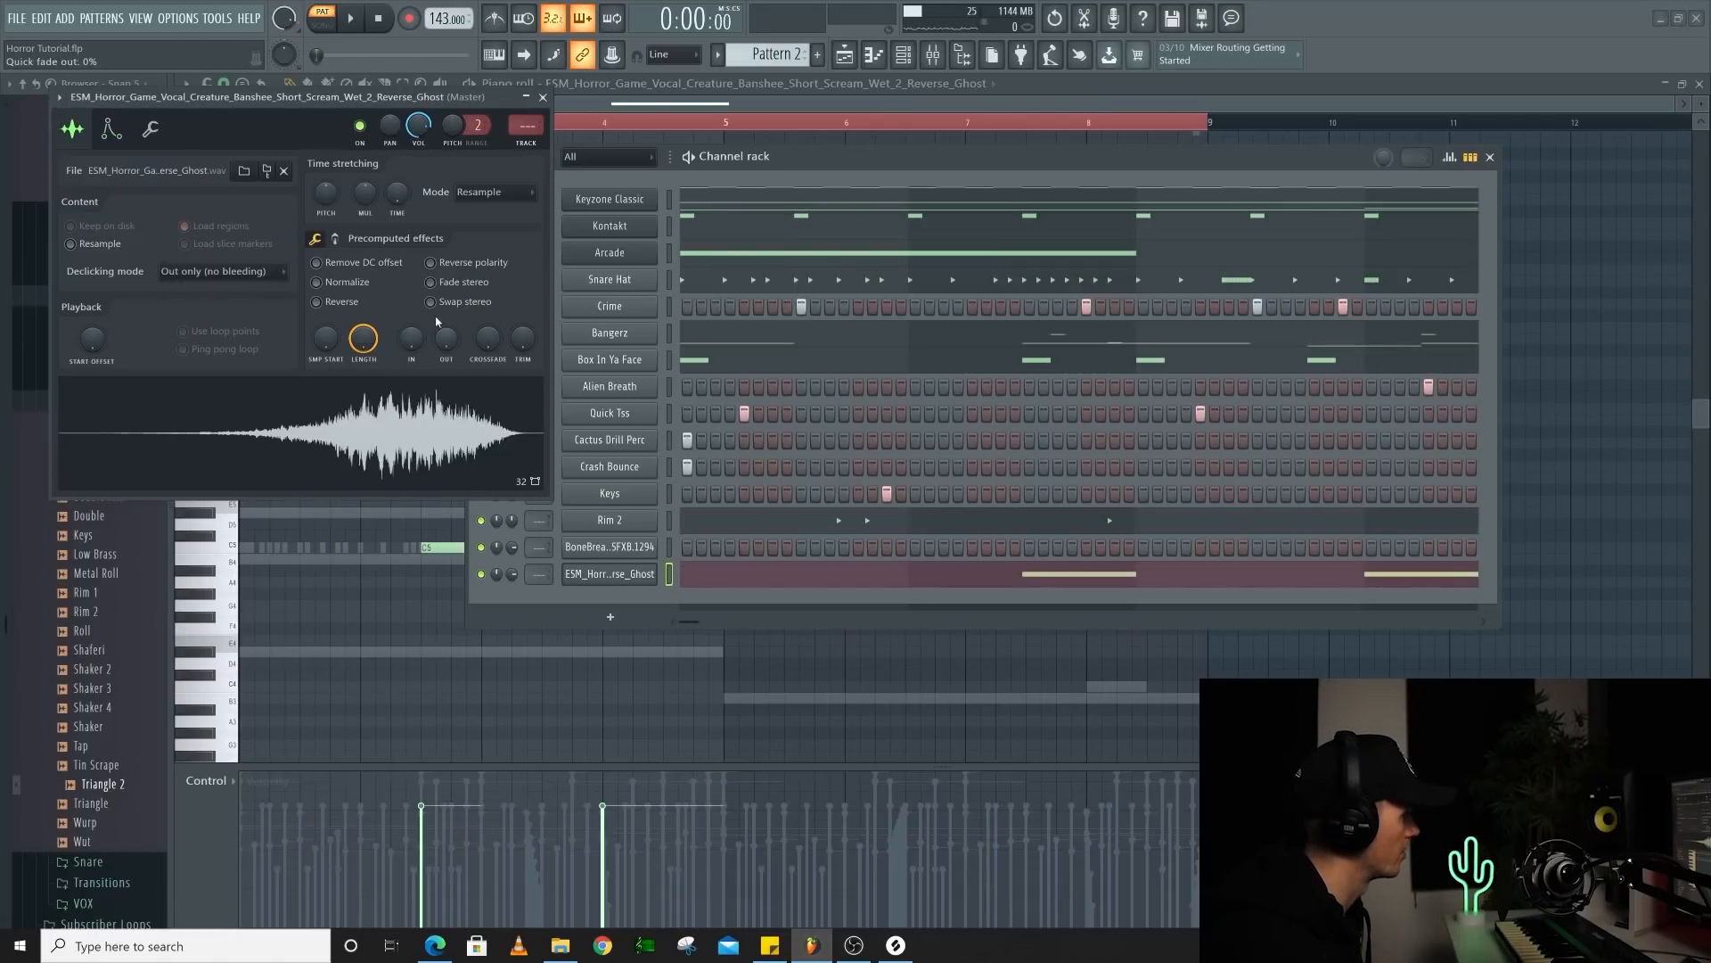
Complete the reverse ghost scream part with long notes at bar 4 step 7, bar 6 step 9 and bar 8 step 1
key("space")
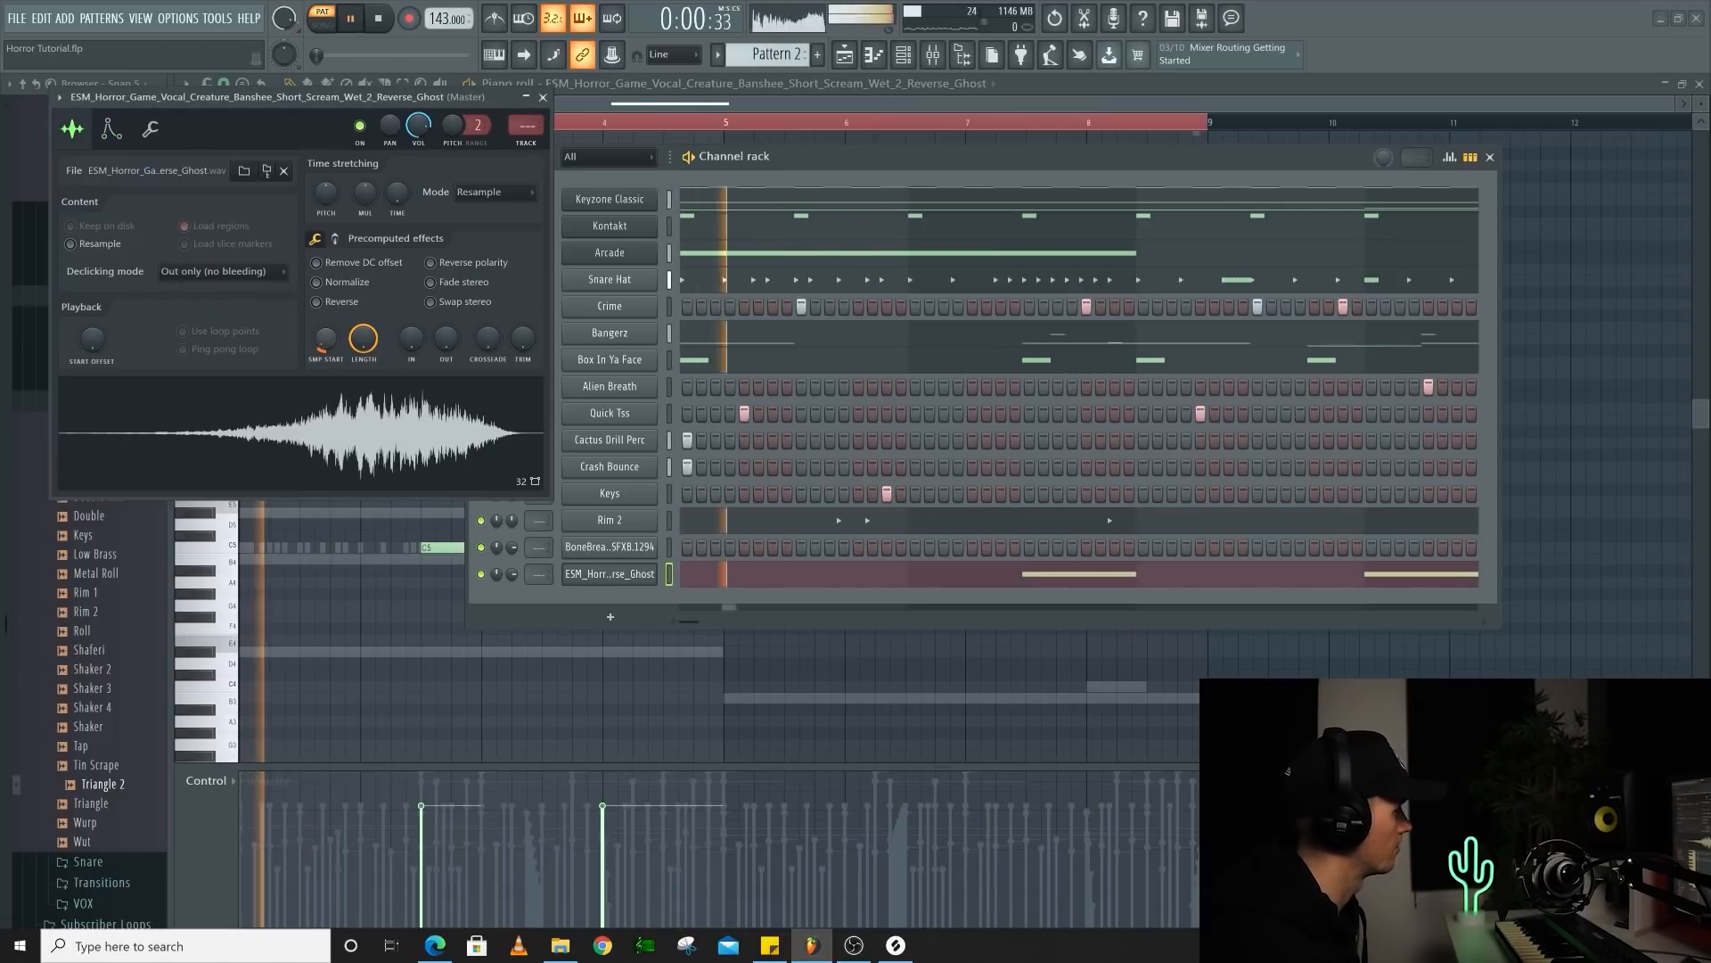
left_click(544, 96)
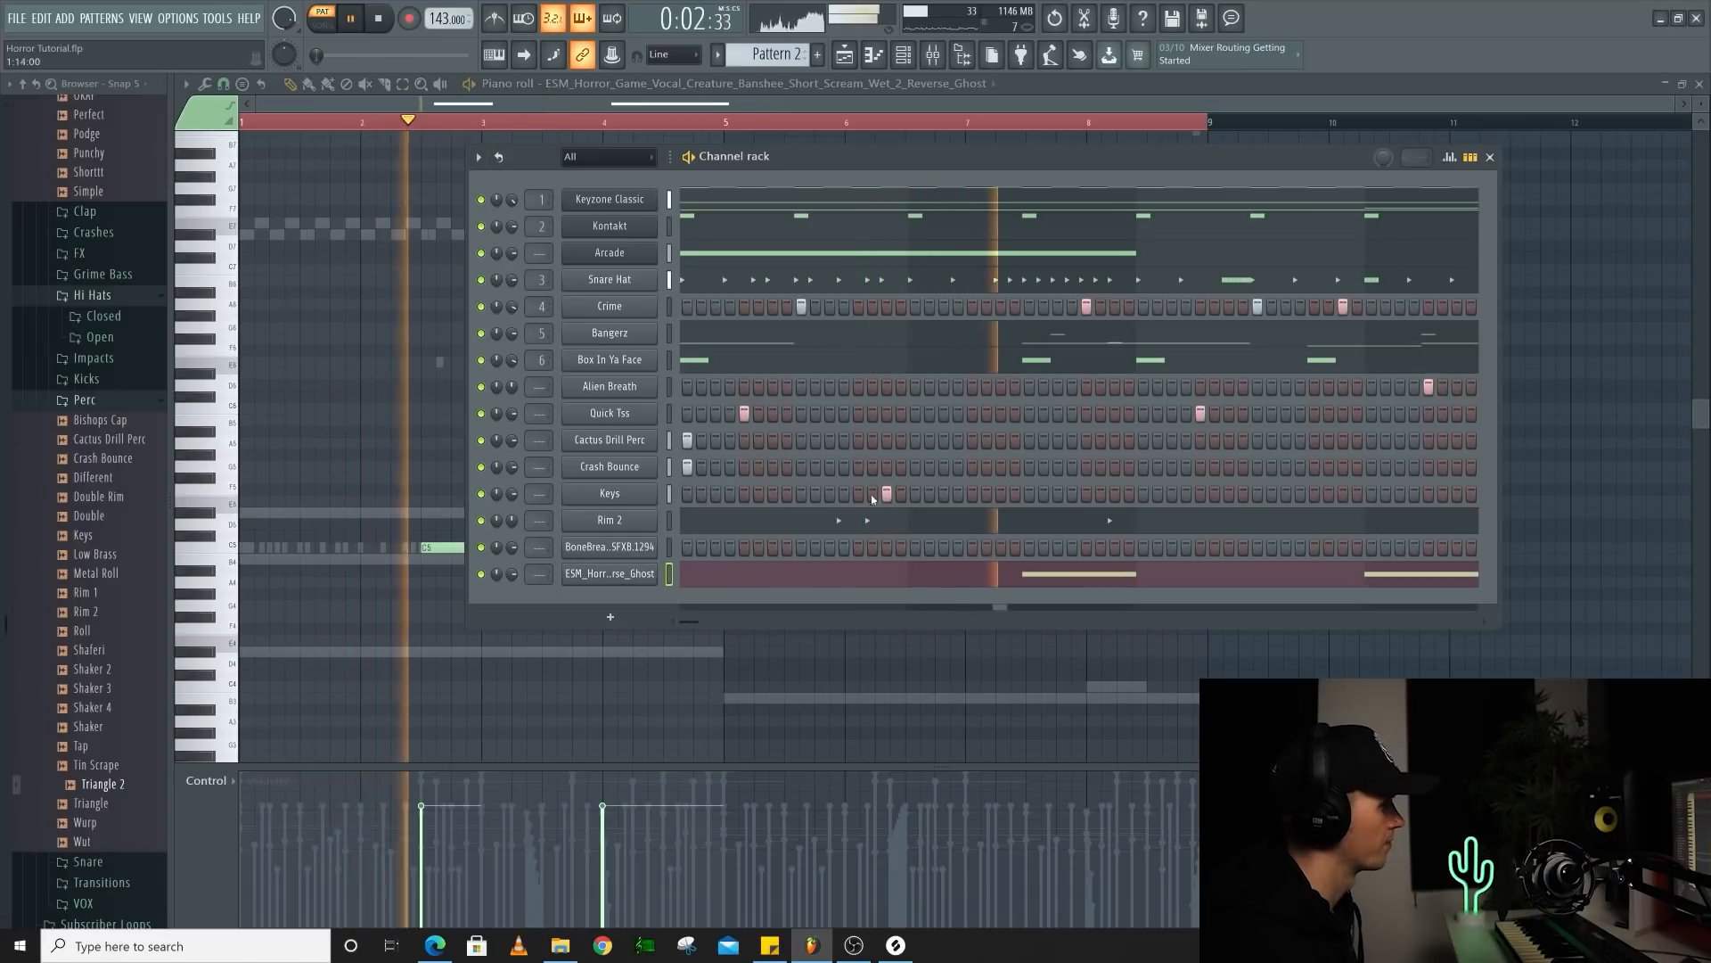
key("F9")
key("F7")
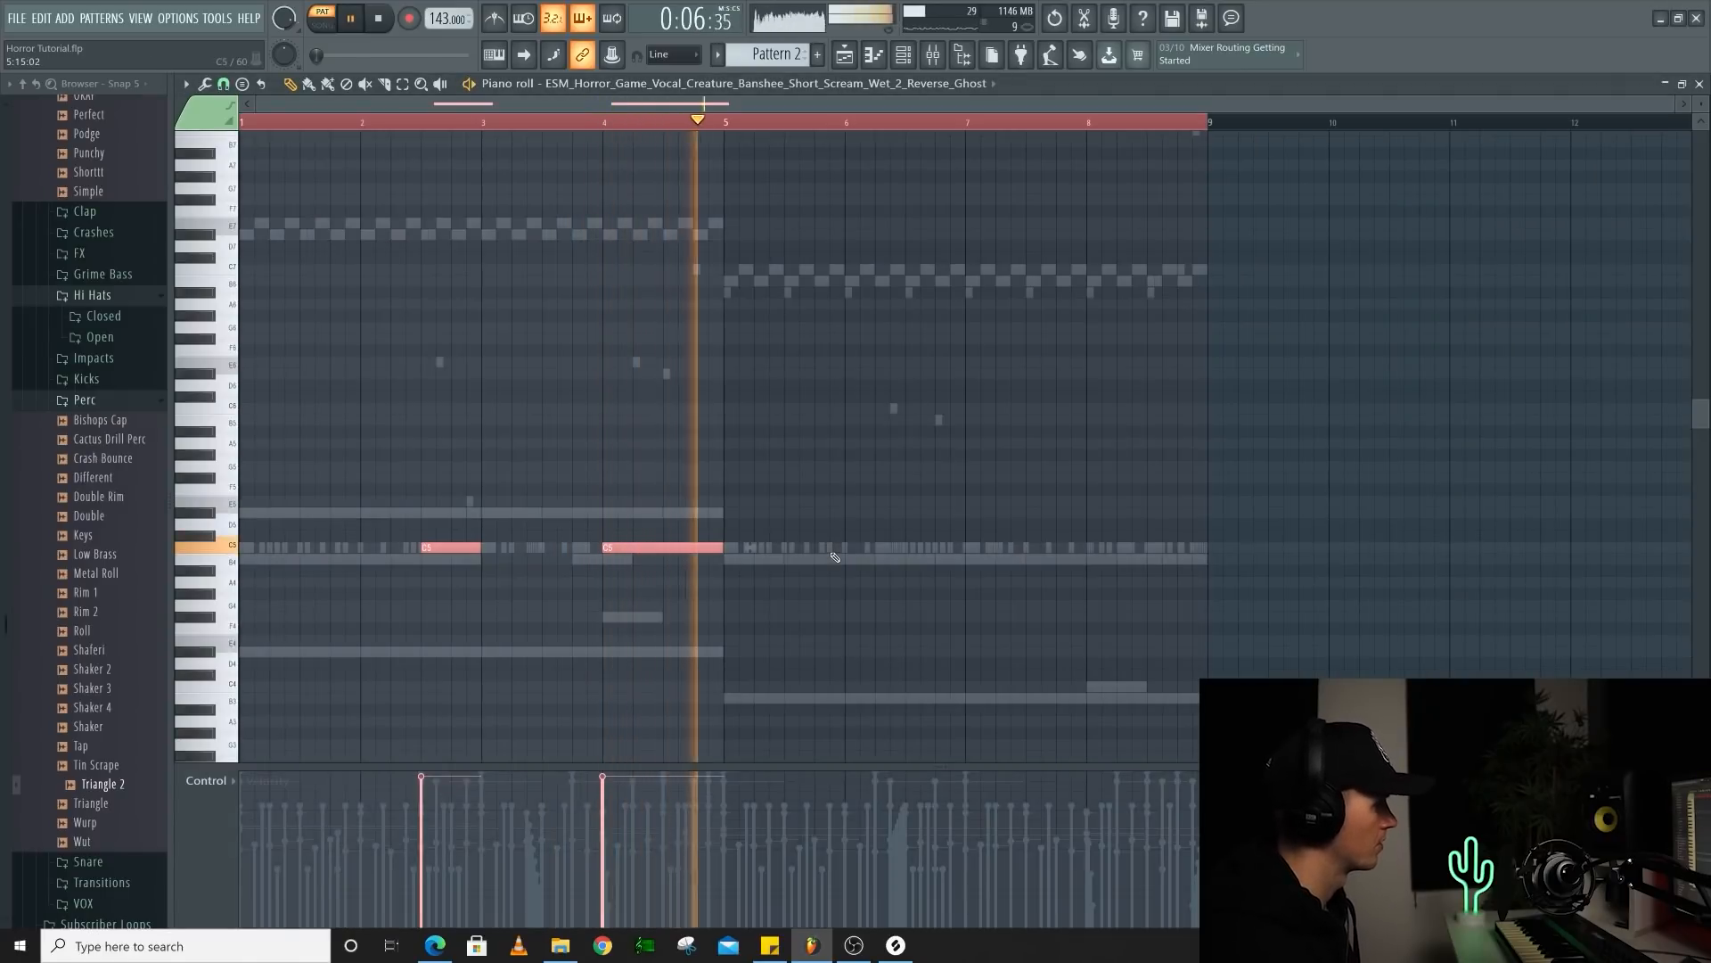
key("ctrl+d")
key("space")
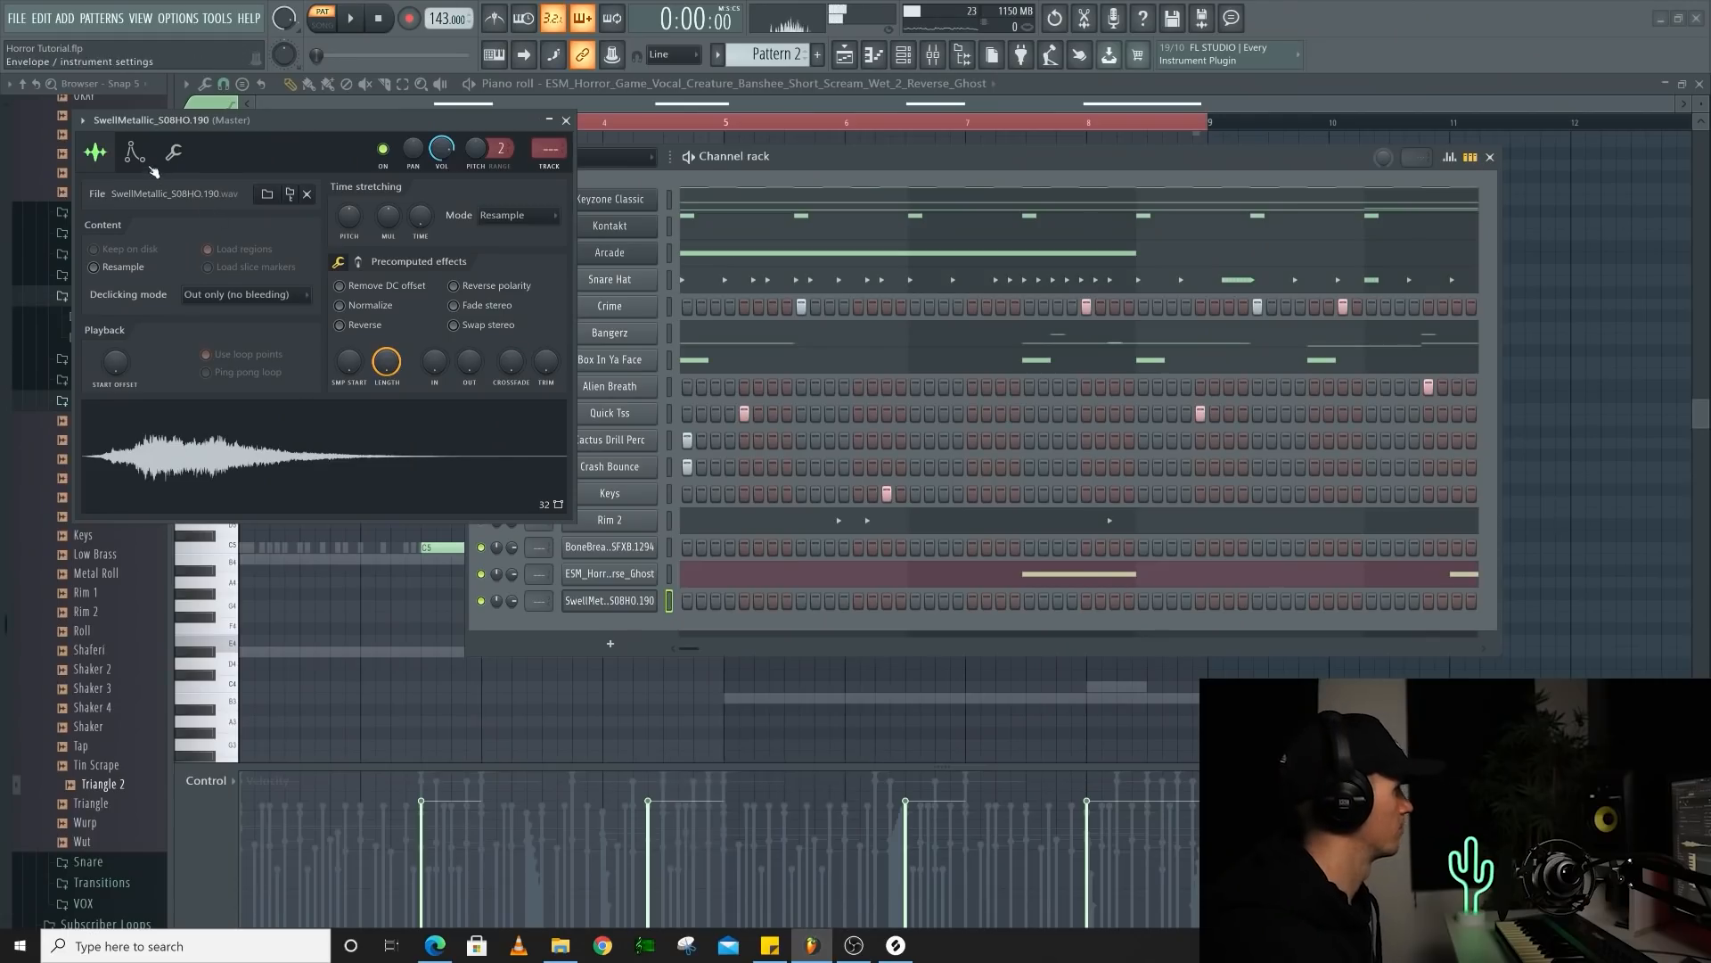
Set SwellMetallic_S08HO.190's volume envelope hold to 100%, draw long notes at bar 6 step 9 and bar 8 step 1, and save
left_click(135, 154)
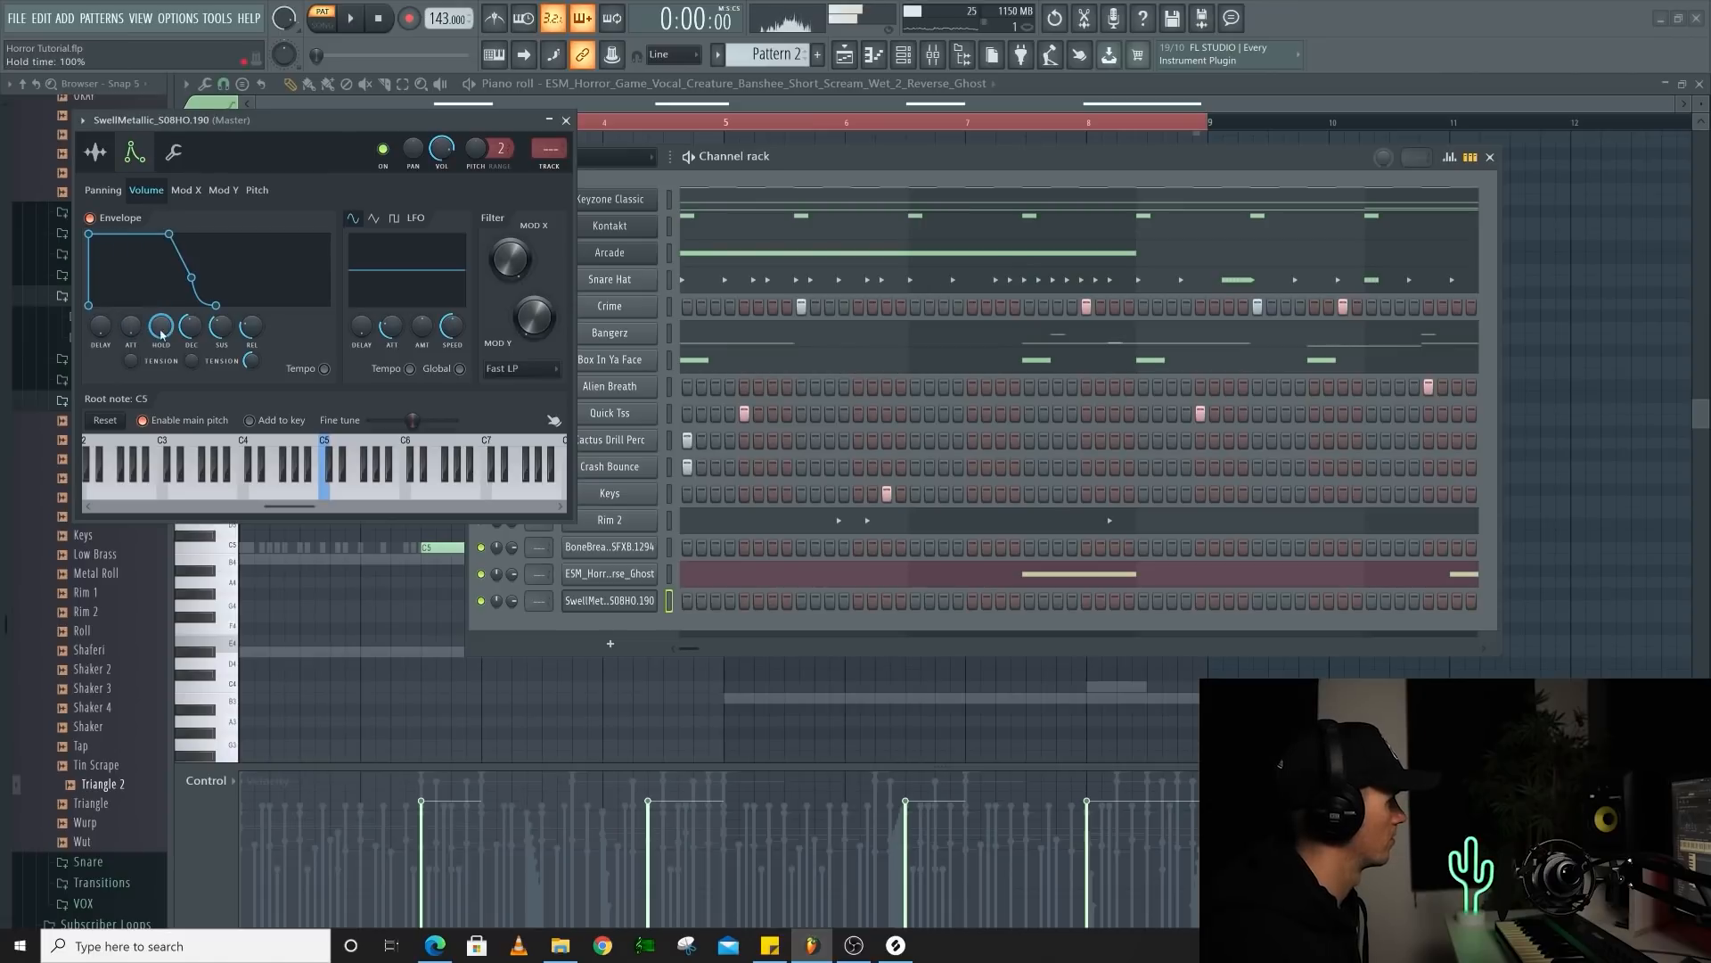
left_click(95, 154)
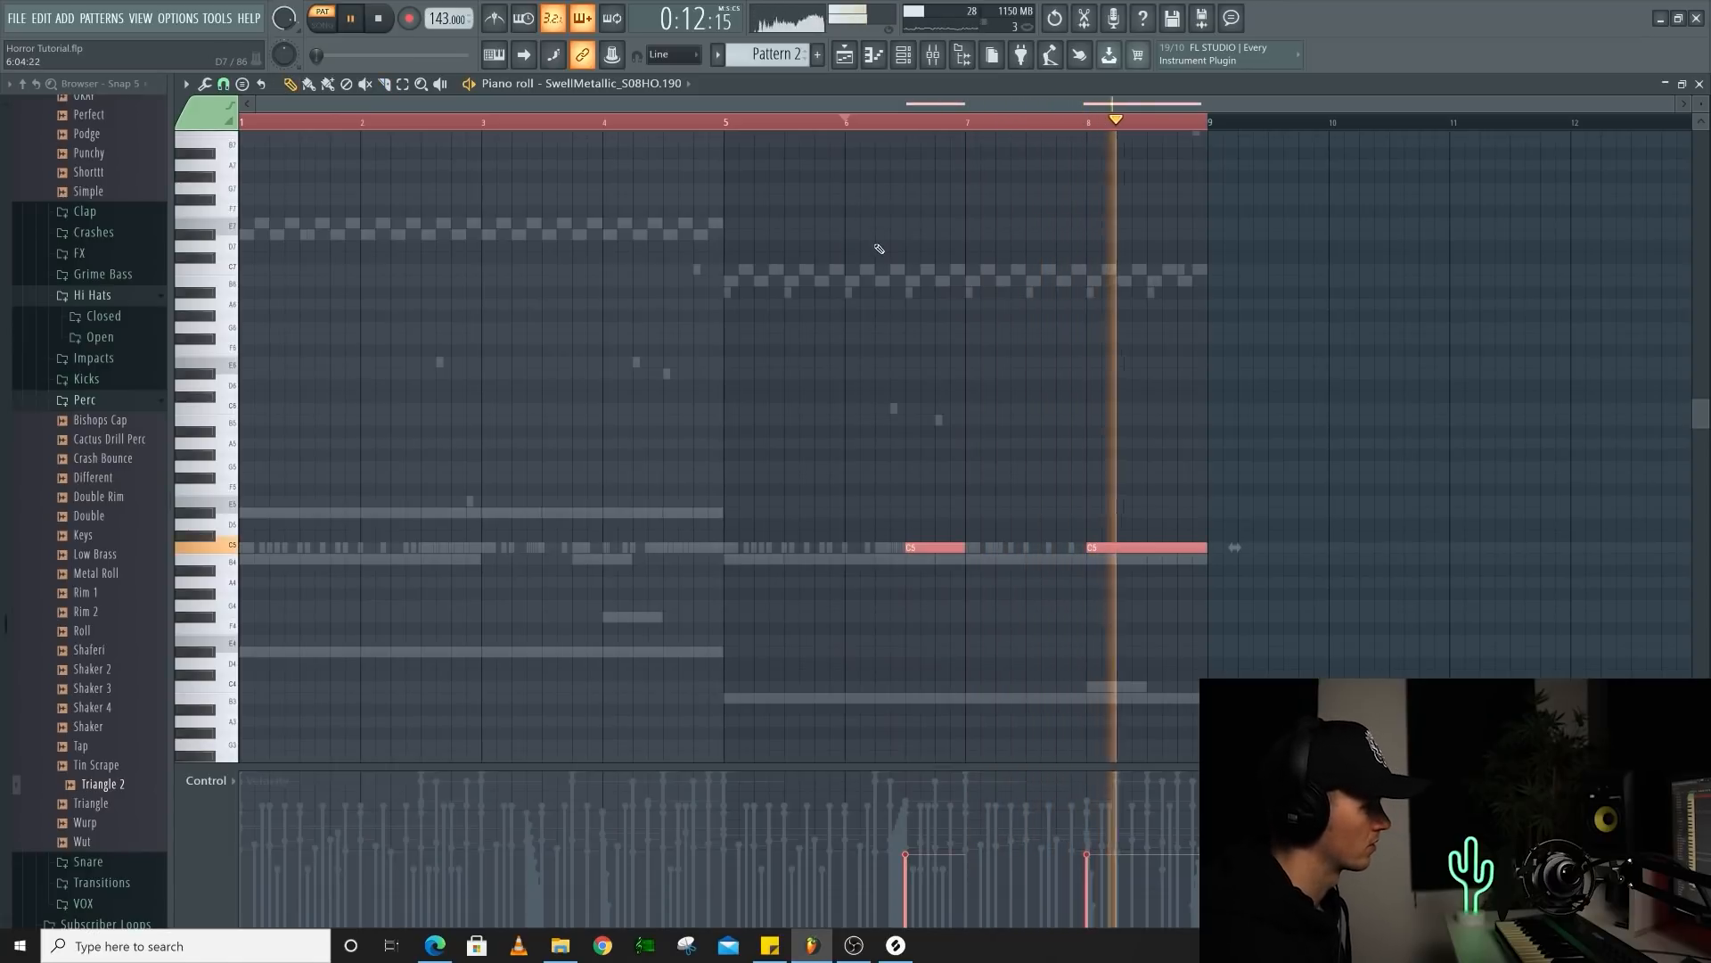
left_click(901, 61)
key("ctrl+s")
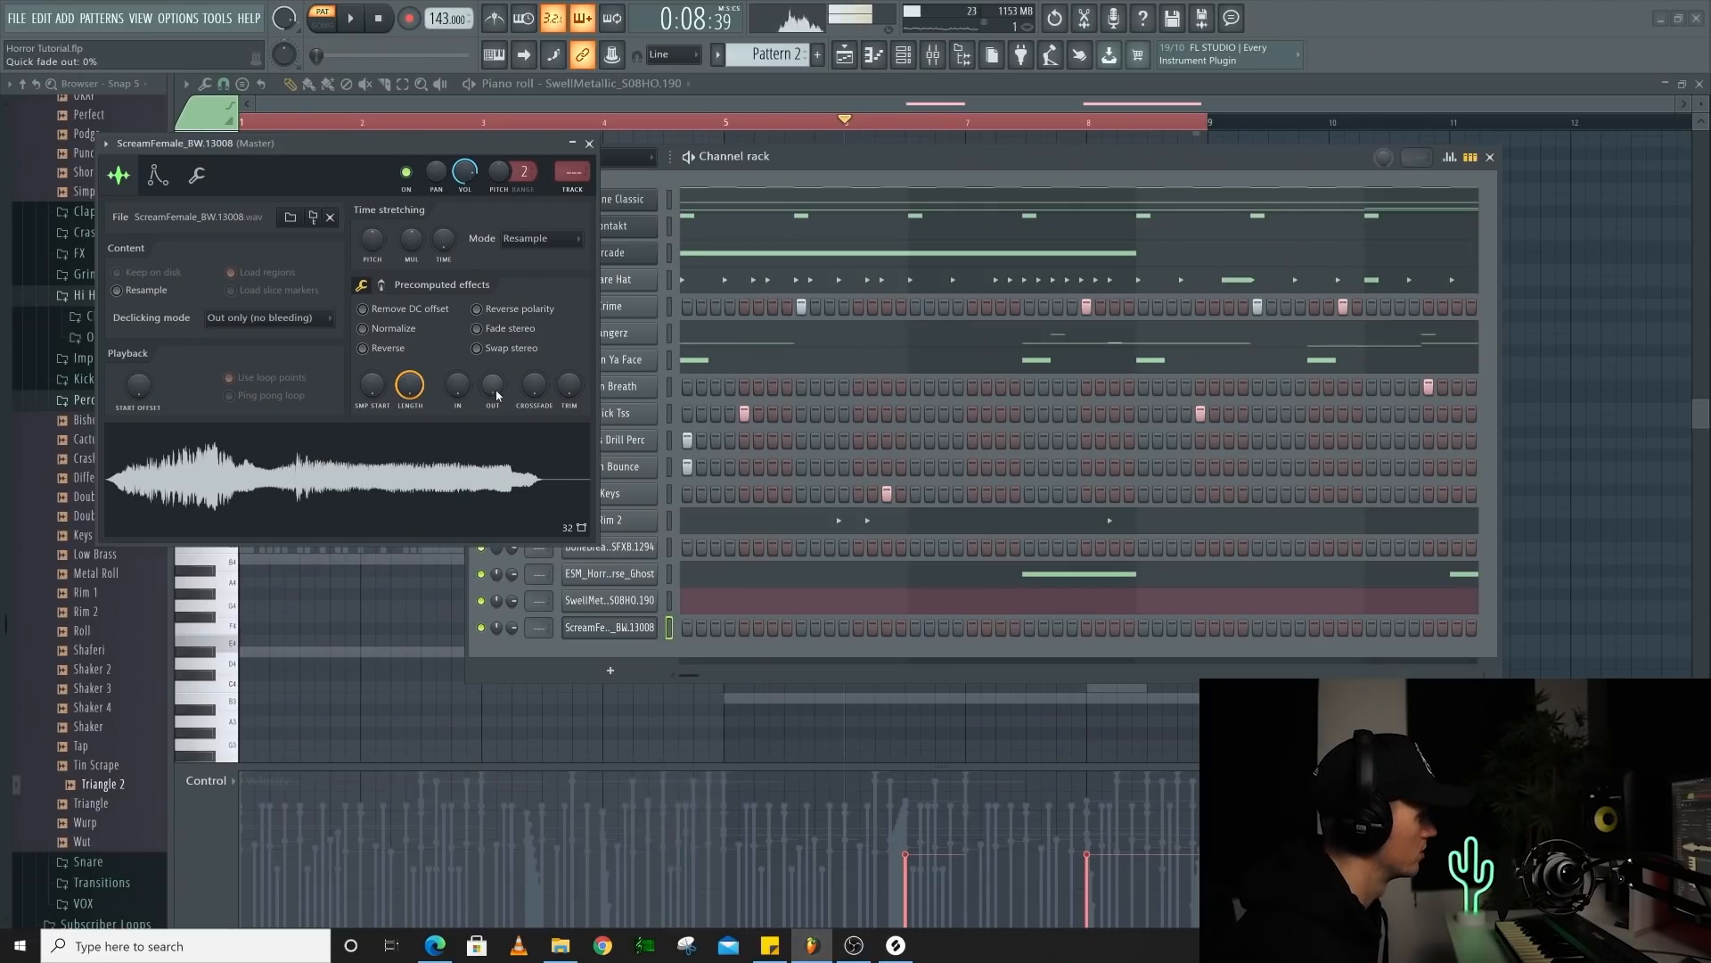
Fade out the ScreamFemale_BW.13008 sample, route it to mixer track 7 and audition its bar 1 step 1 hit soloed and in the mix
scroll(493, 386, "up", 5)
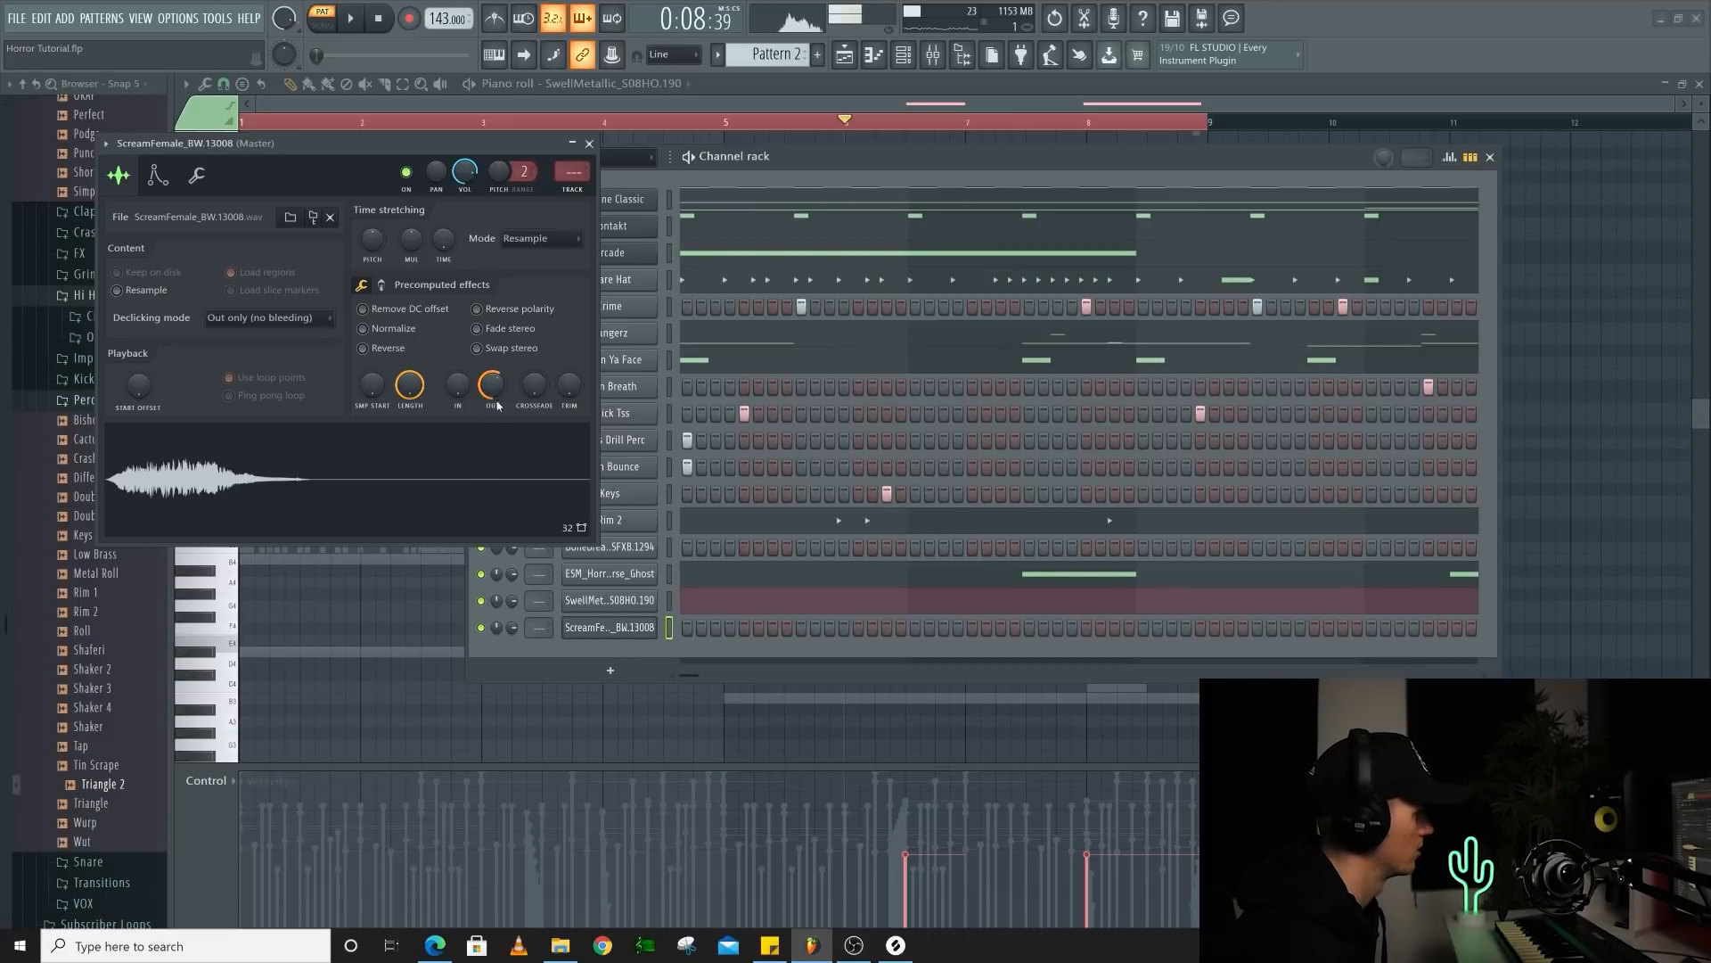
left_click(576, 194)
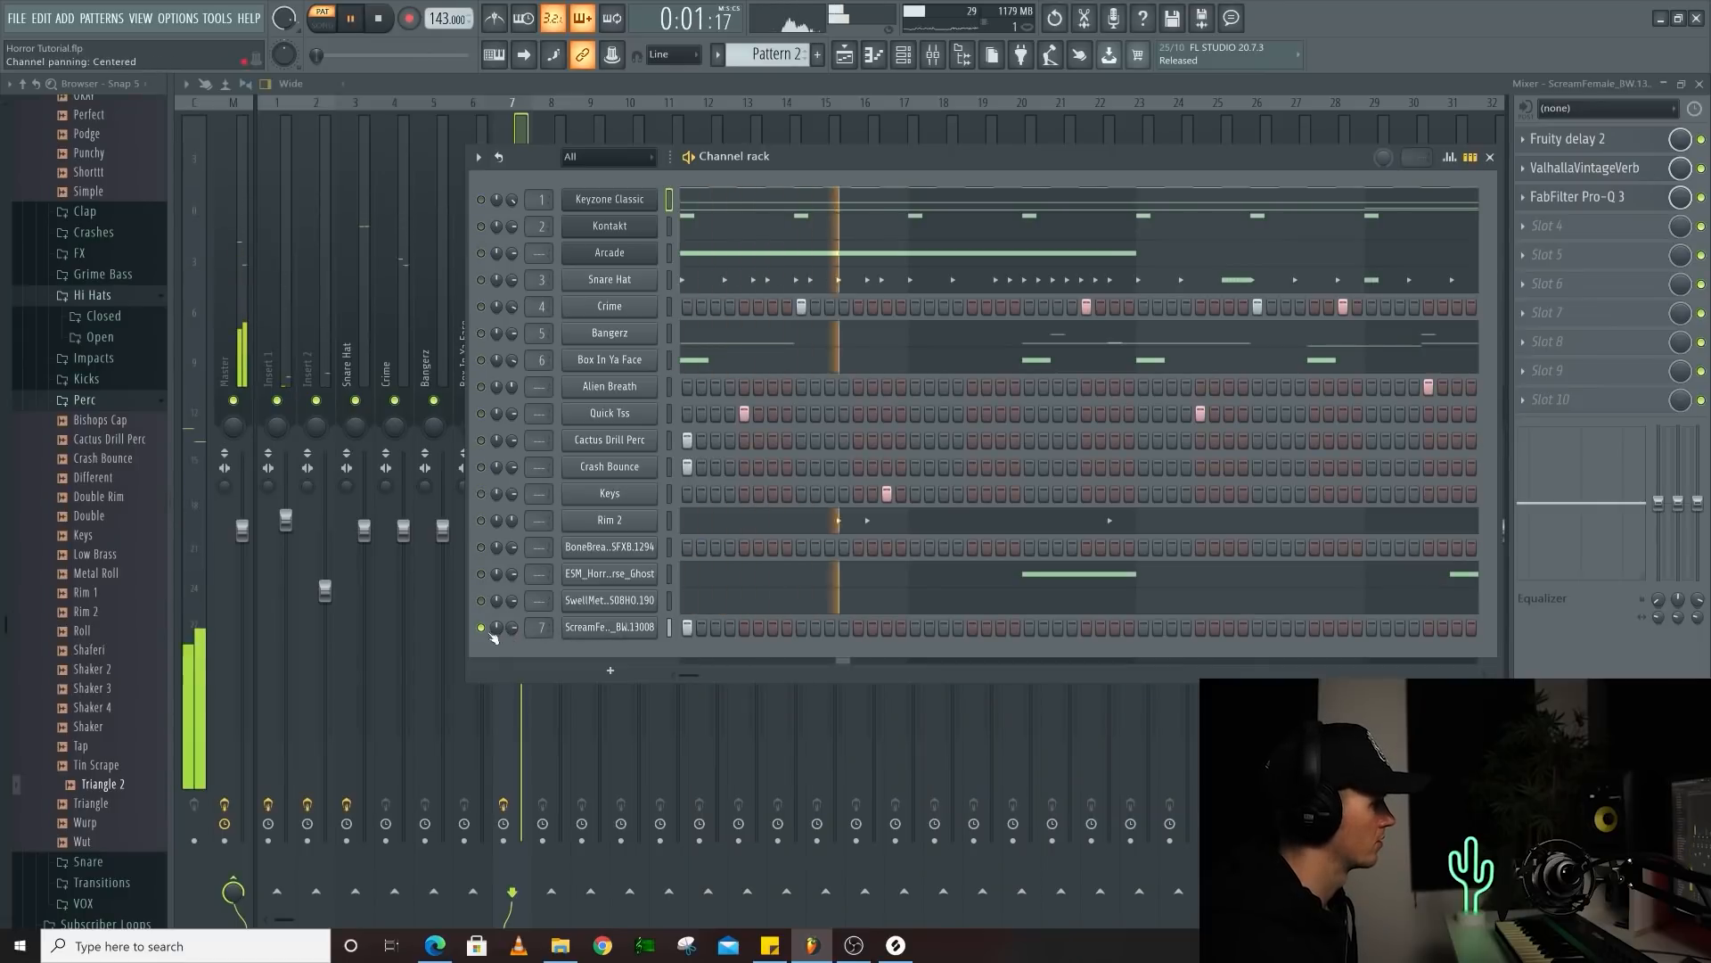
right_click(483, 630)
left_click(496, 640)
key("space")
key("space")
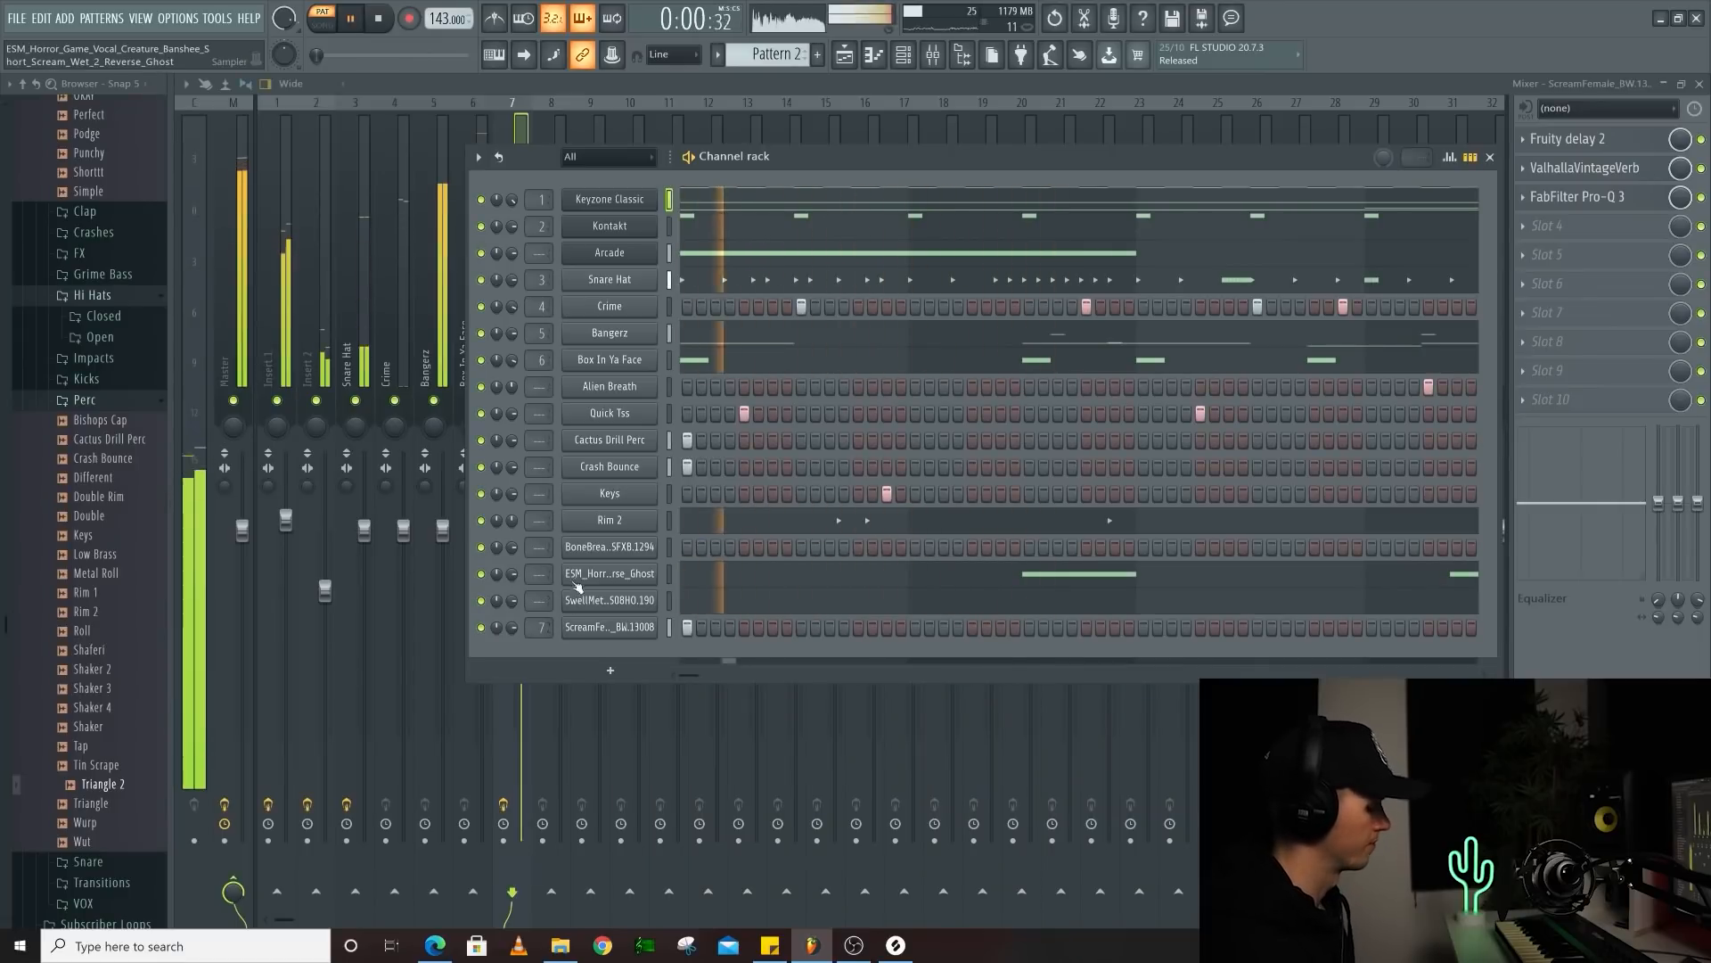
Save the project and move the channel rack lower over the mixer
key("ctrl+s")
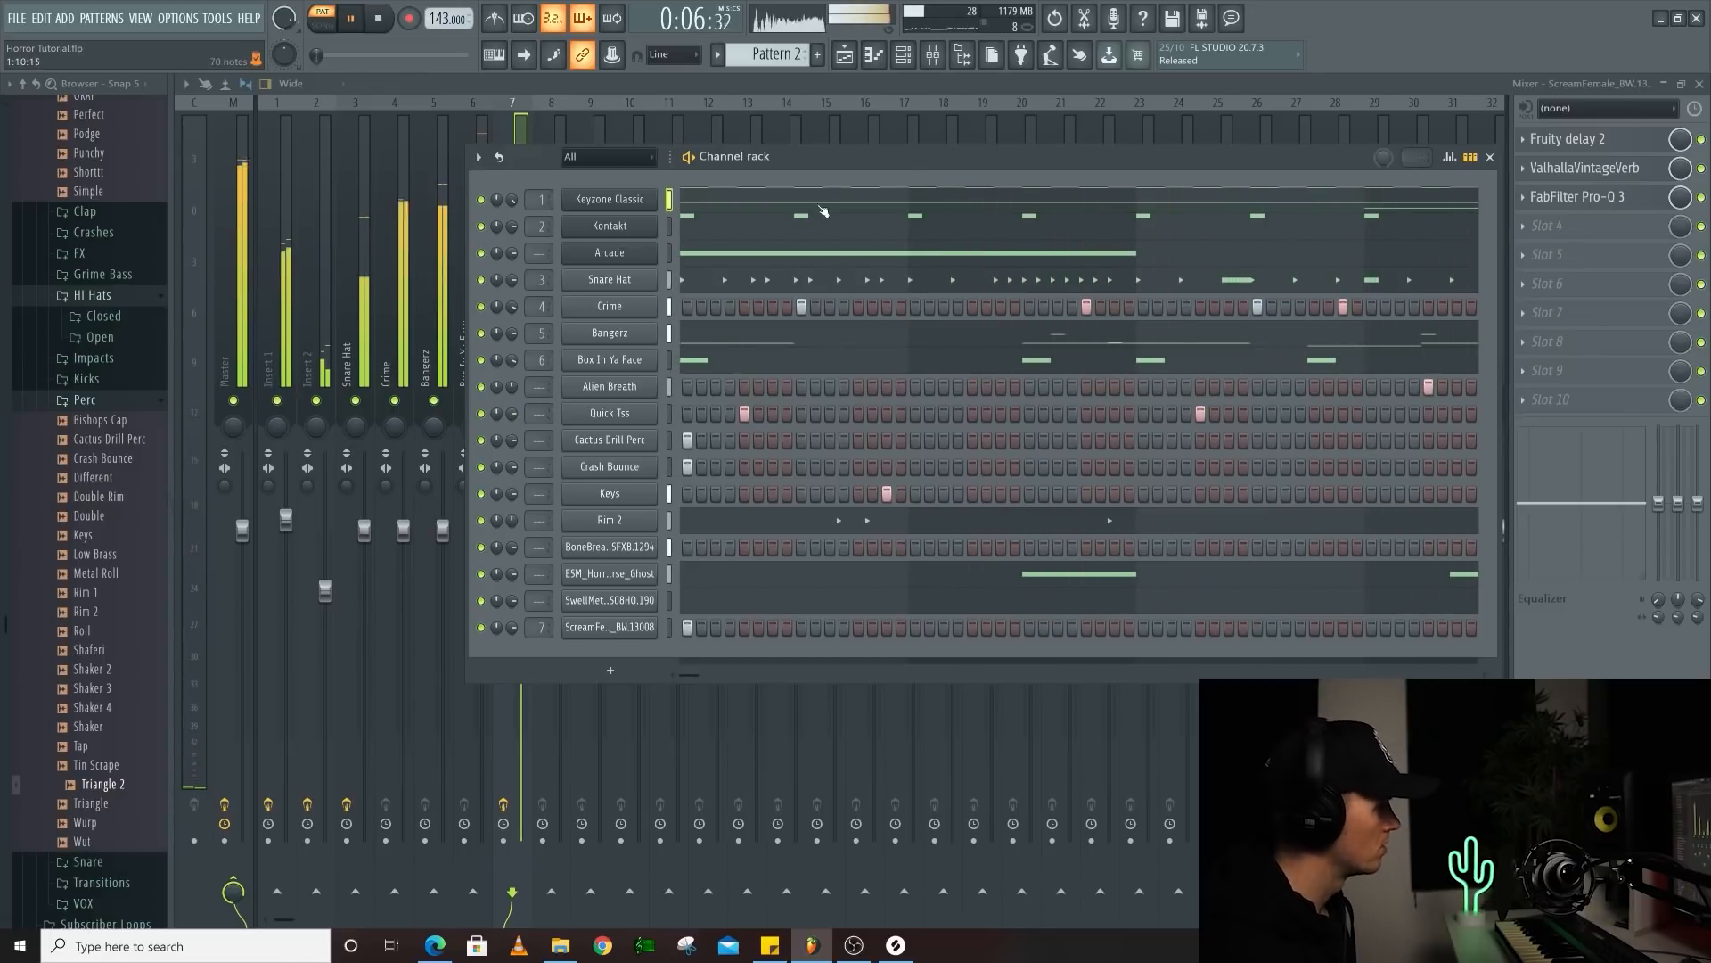
left_click_drag(835, 159, 719, 228)
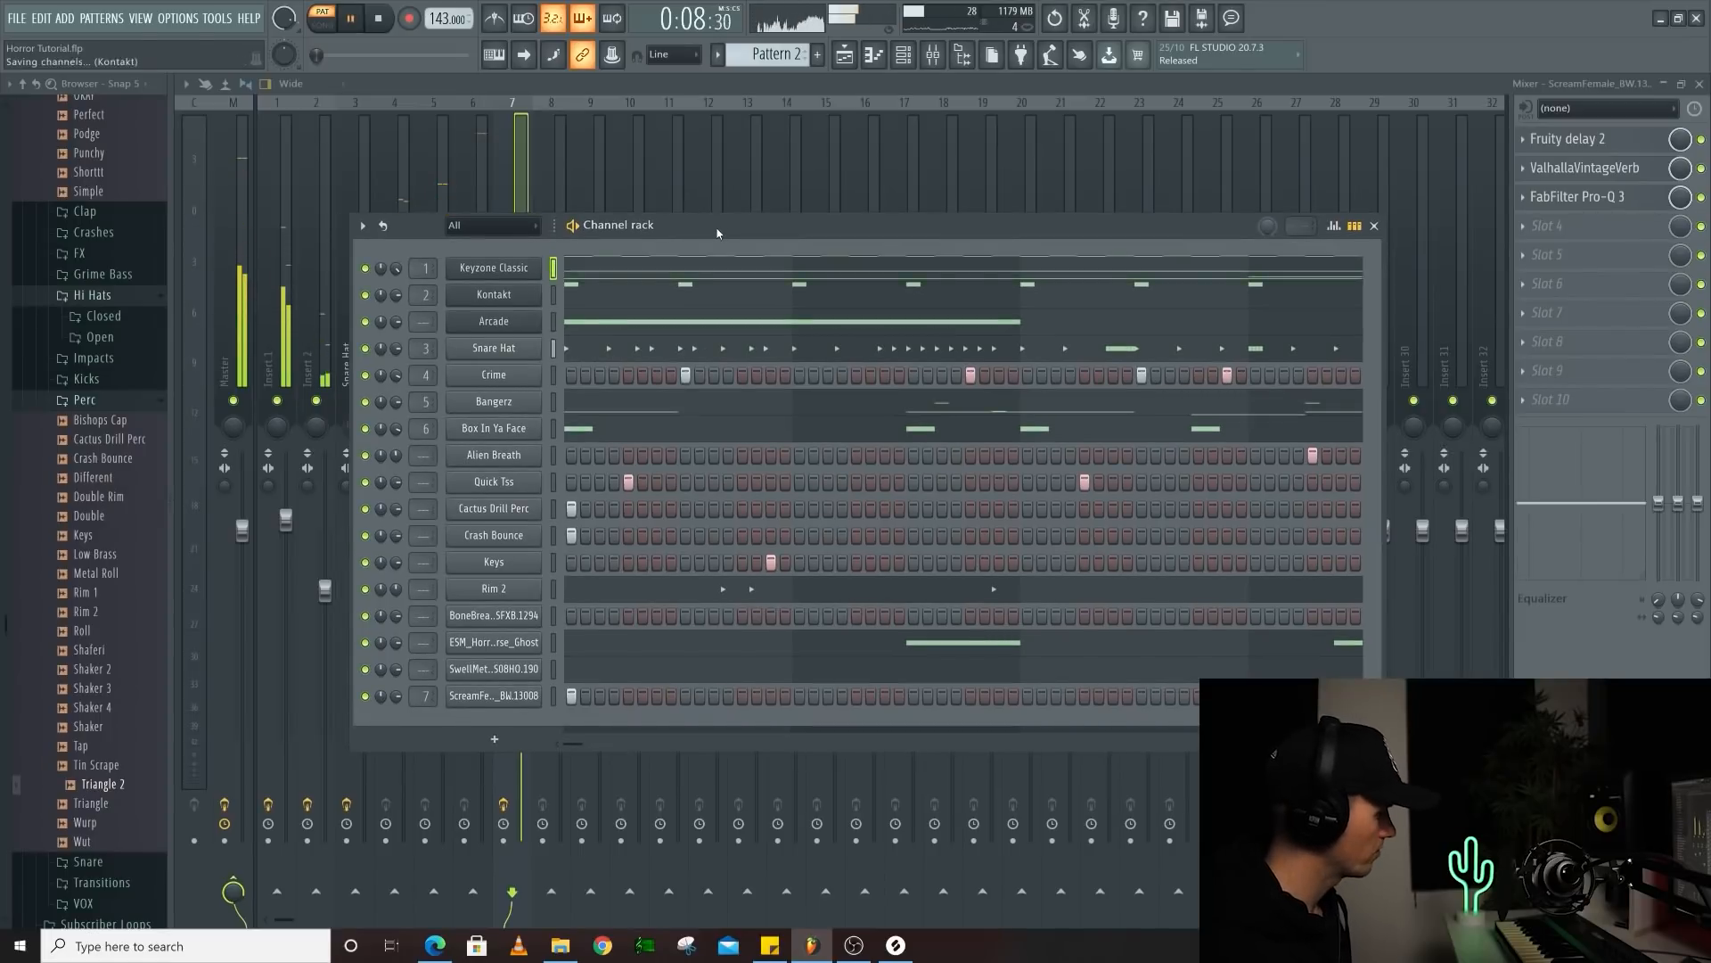
left_click(112, 401)
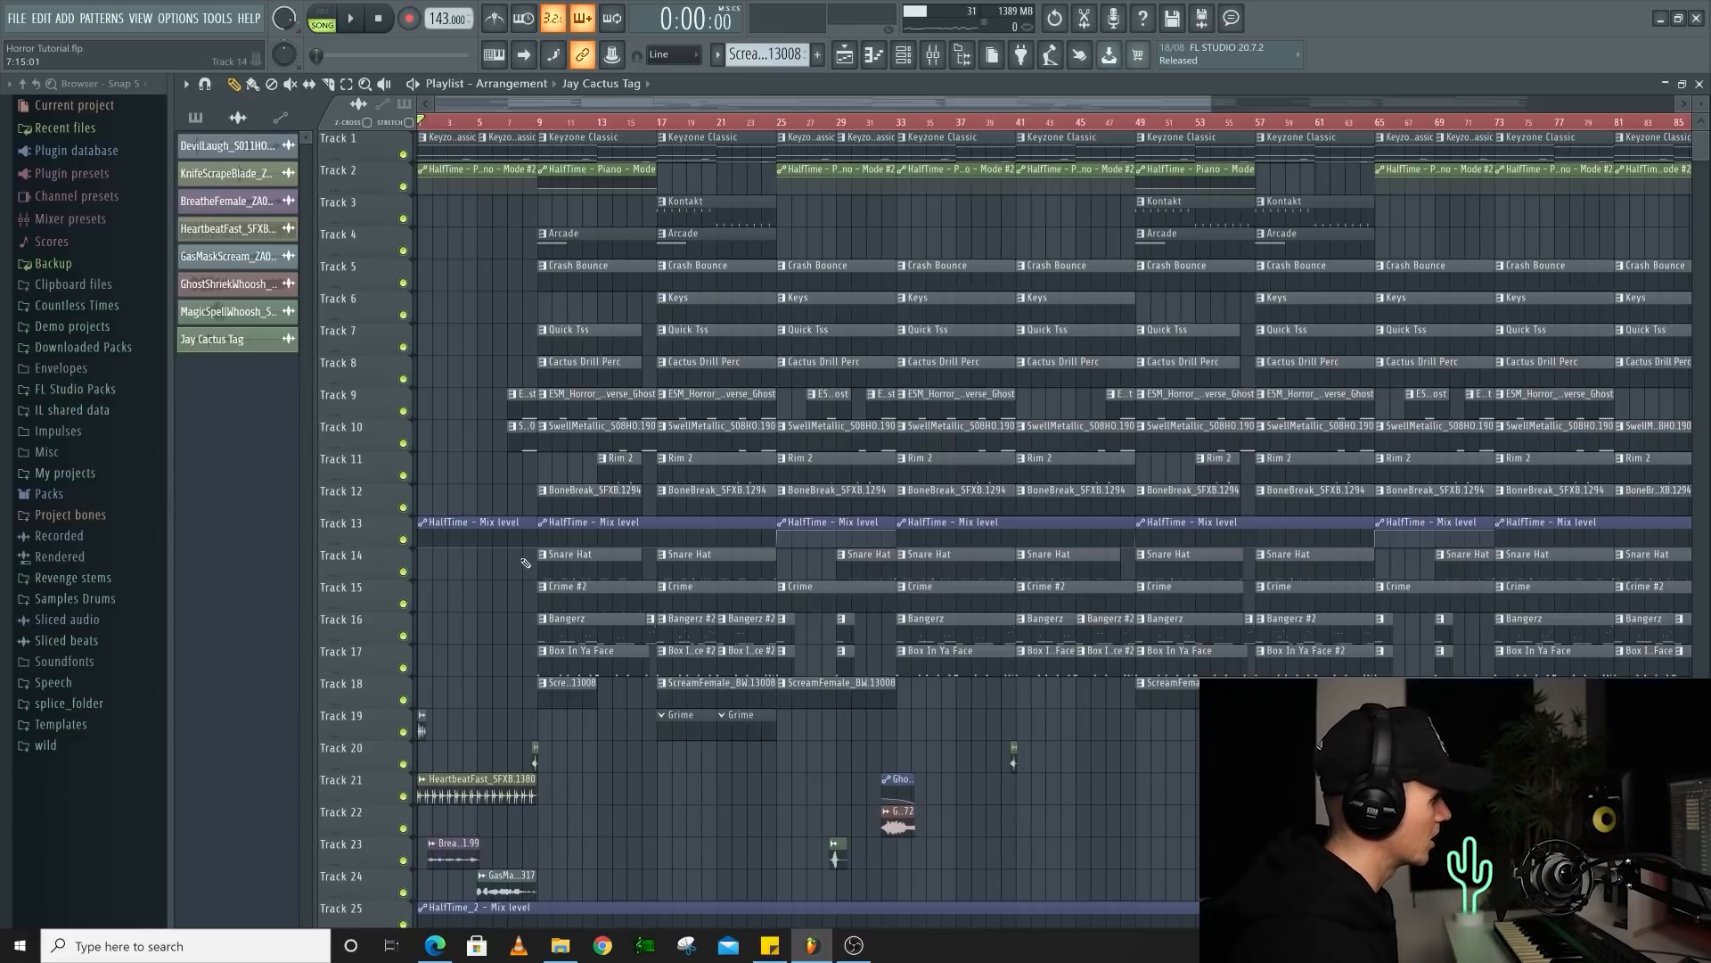
Review the intro's effect clips in the arrangement and inspect the Bangerz #2 notes used from bar 17
scroll(649, 262, "down", 4)
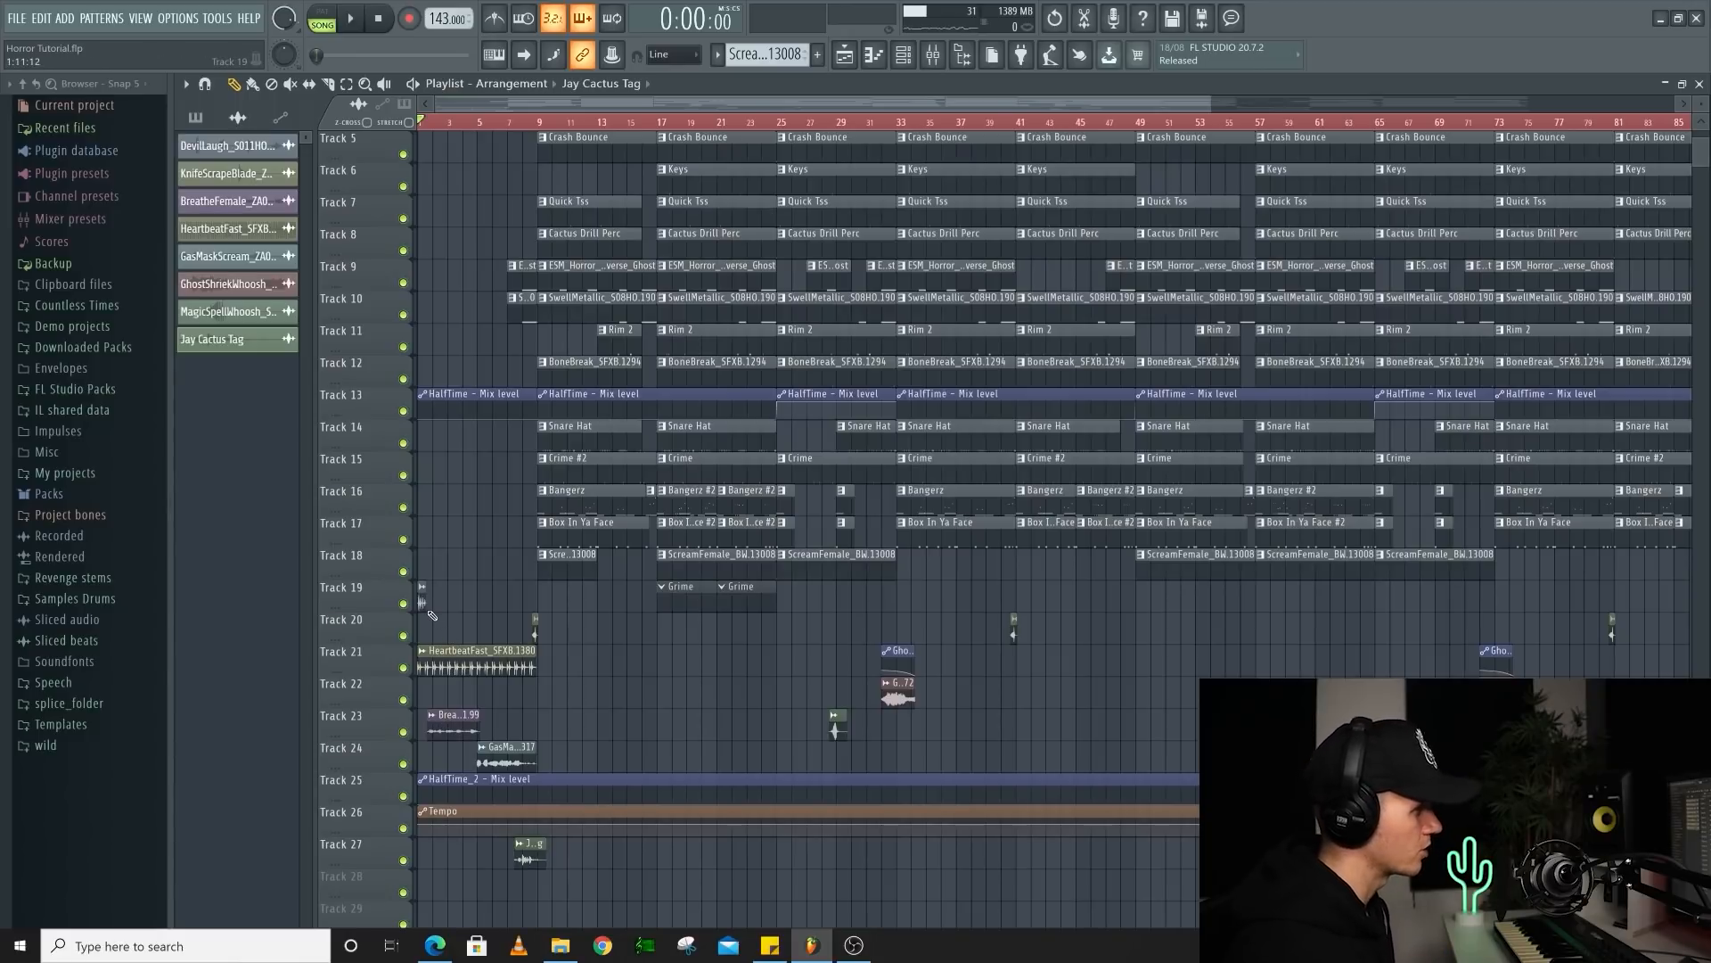
scroll(439, 609, "up", 4)
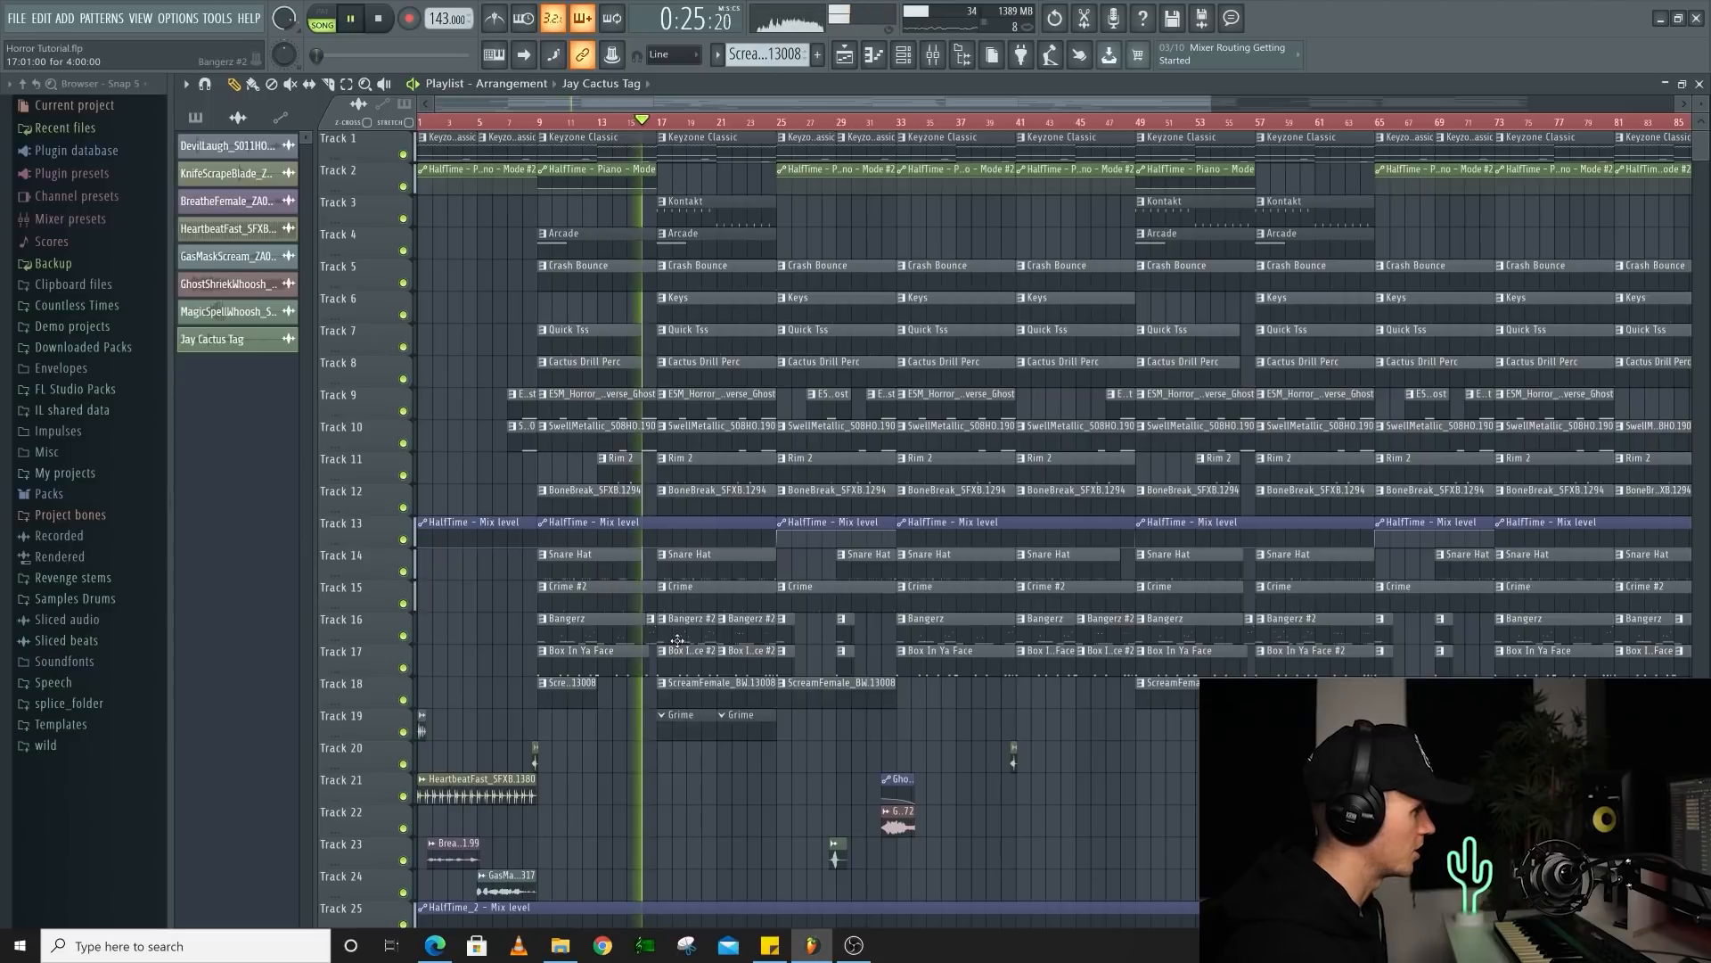
scroll(699, 582, "up", 2)
scroll(677, 633, "up", 3)
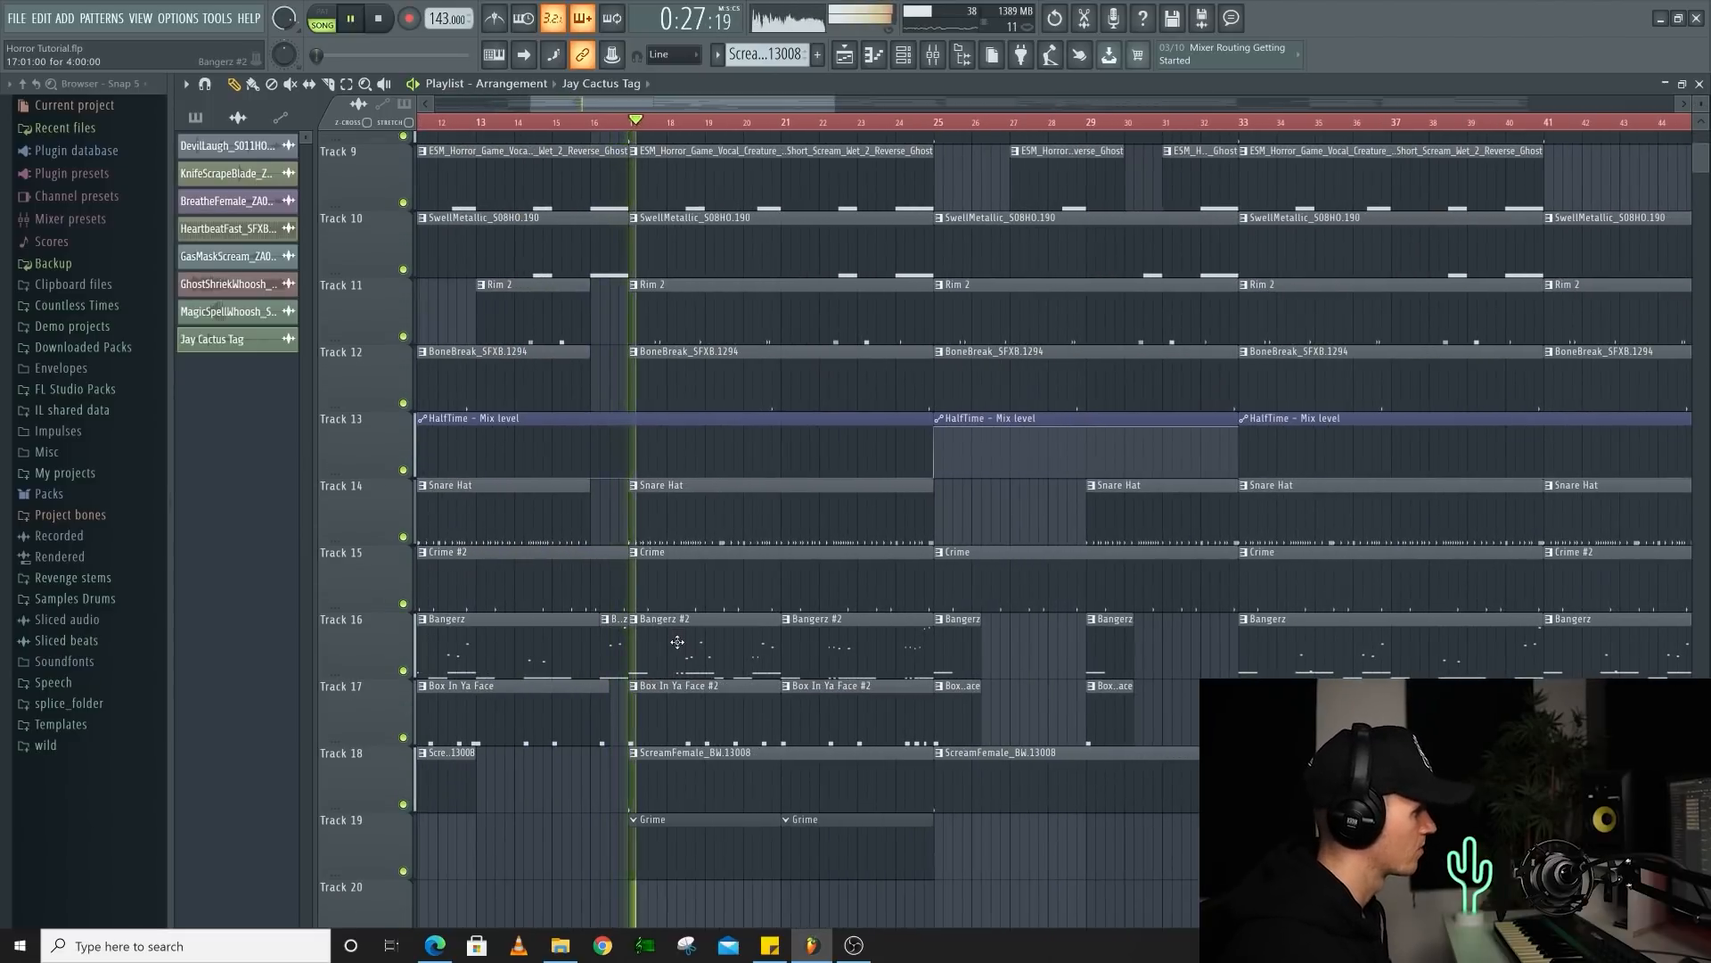
left_click(678, 641)
double_click(687, 650)
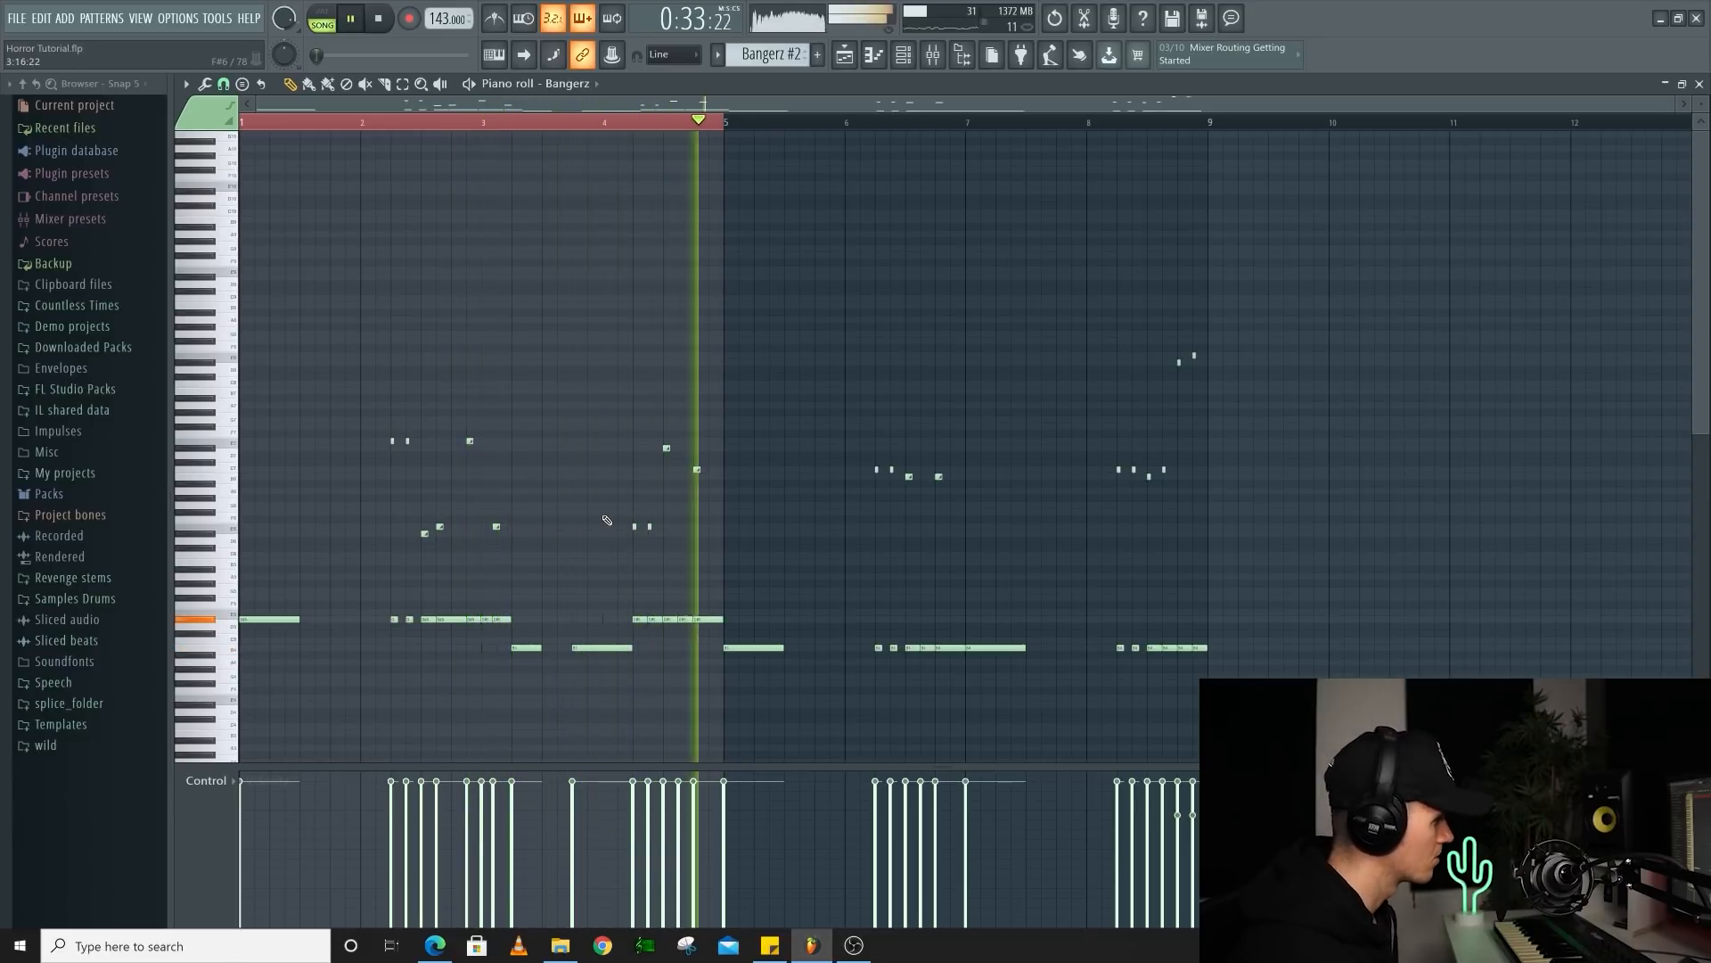
left_click(846, 55)
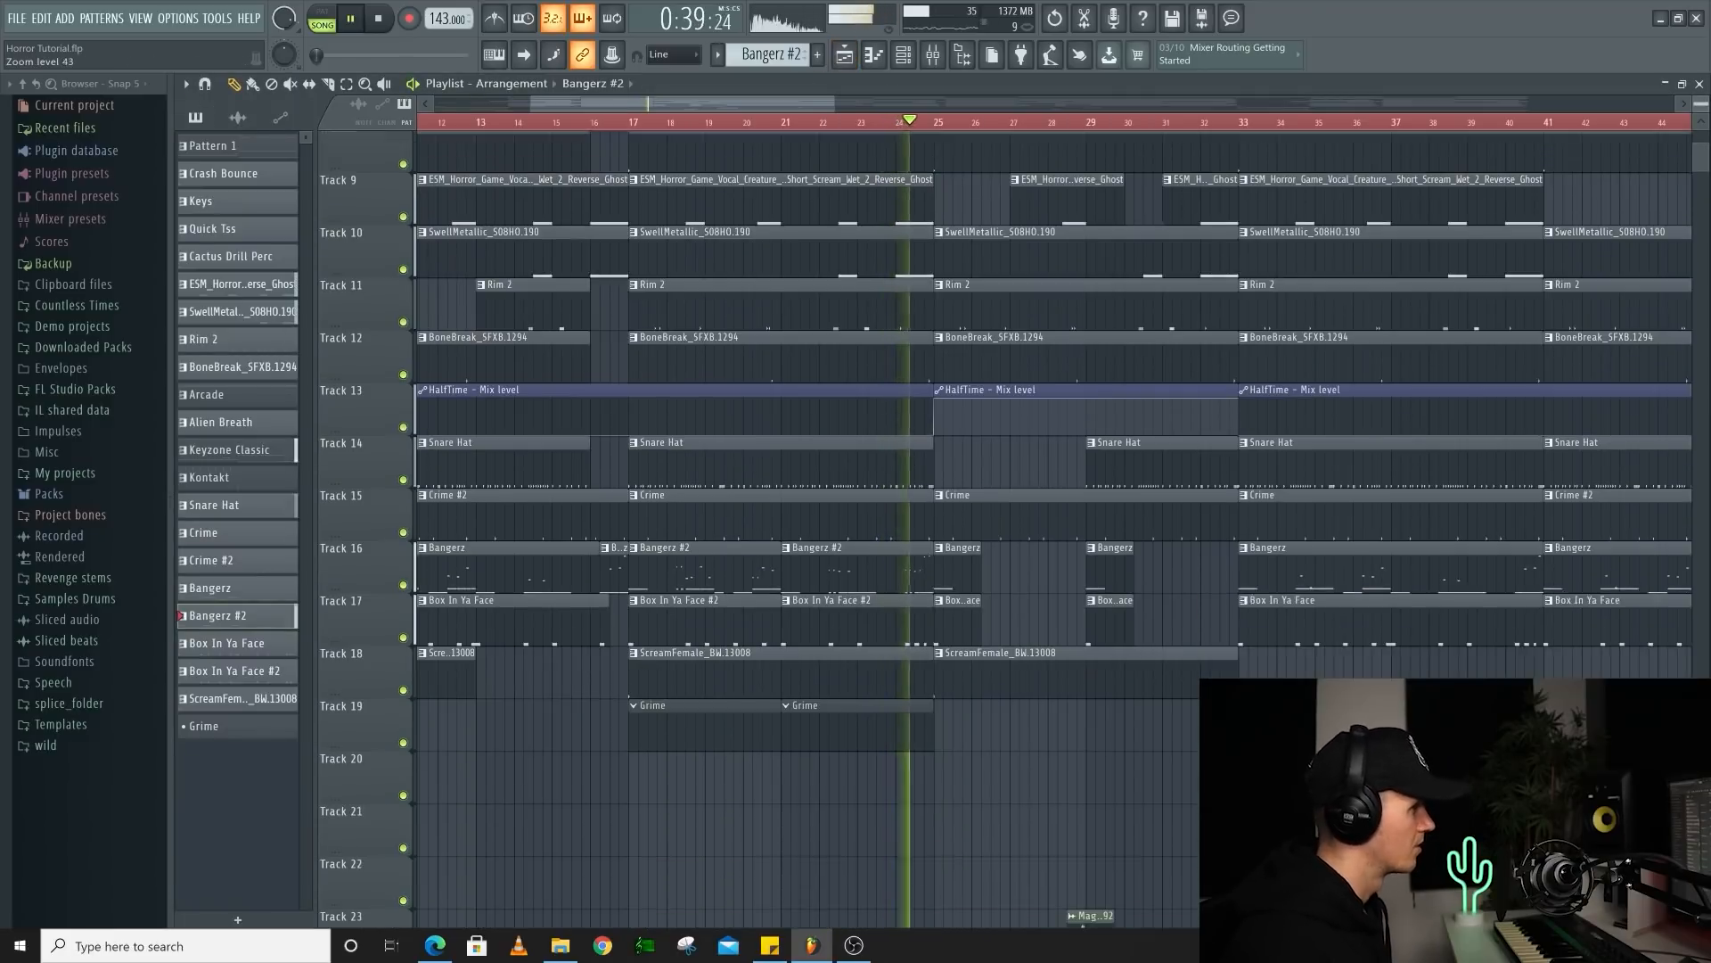
Play through the breakdown at bars 25 to 33 and examine its reduced drums and HalfTime mix-level automation
scroll(903, 323, "down", 10)
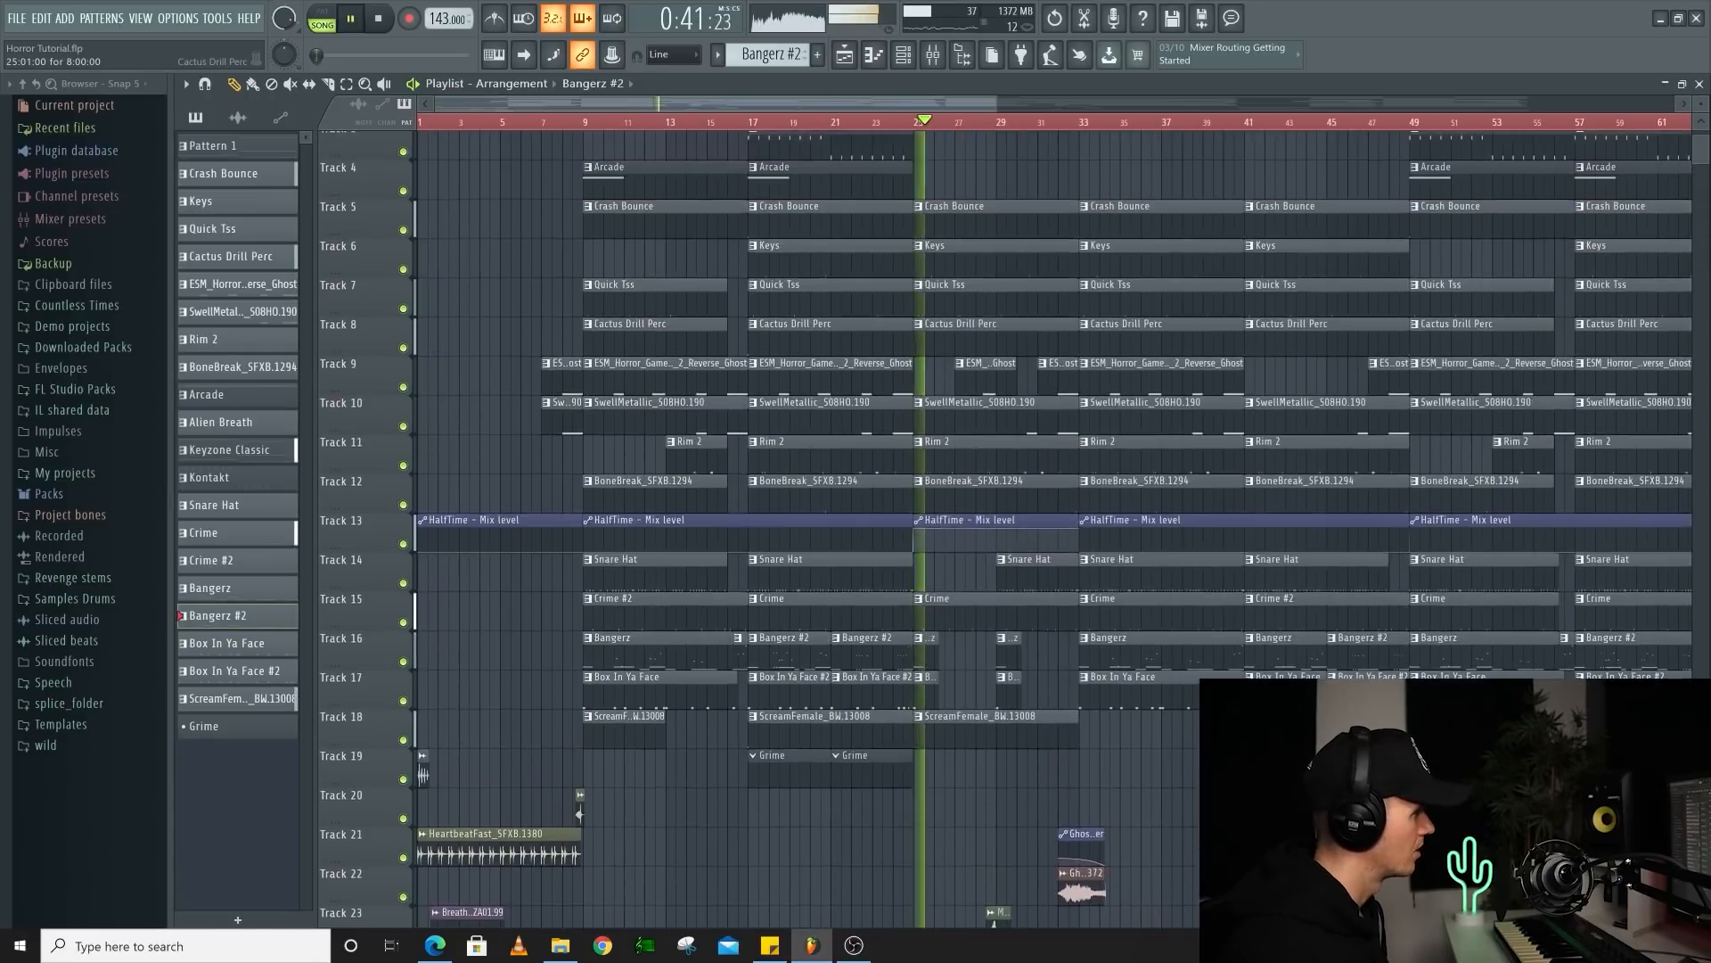
scroll(1018, 191, "up", 6)
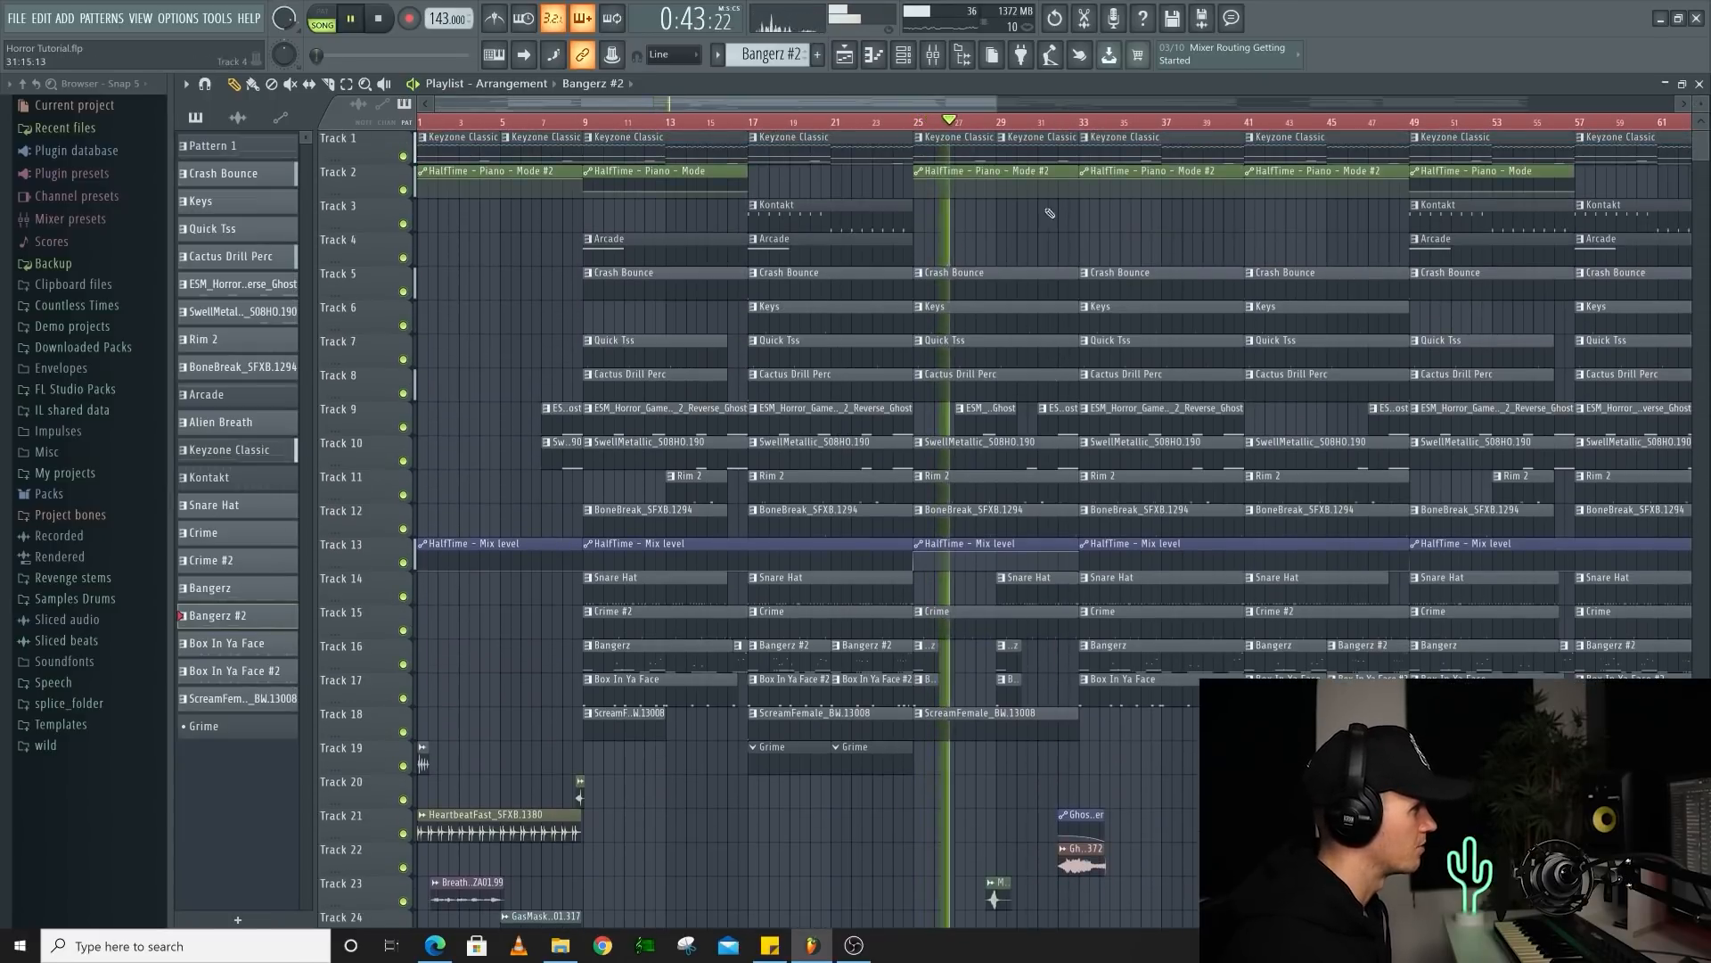
scroll(1021, 191, "down", 2)
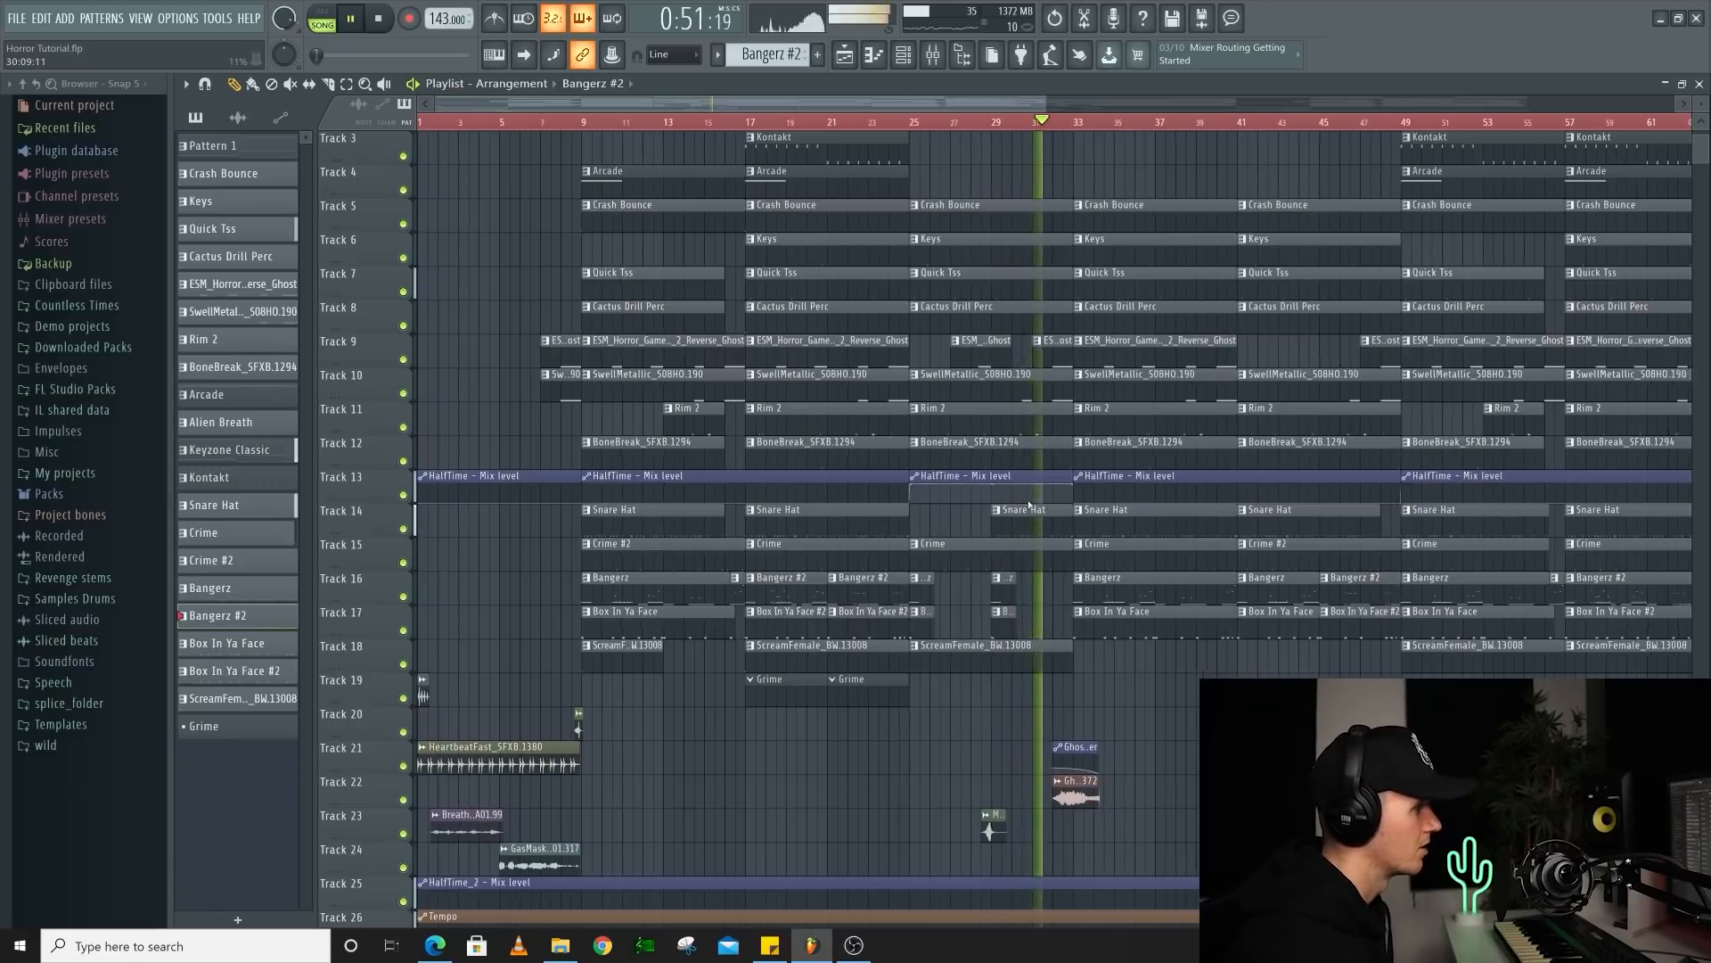
scroll(1008, 567, "down", 2)
scroll(1008, 567, "down", 2)
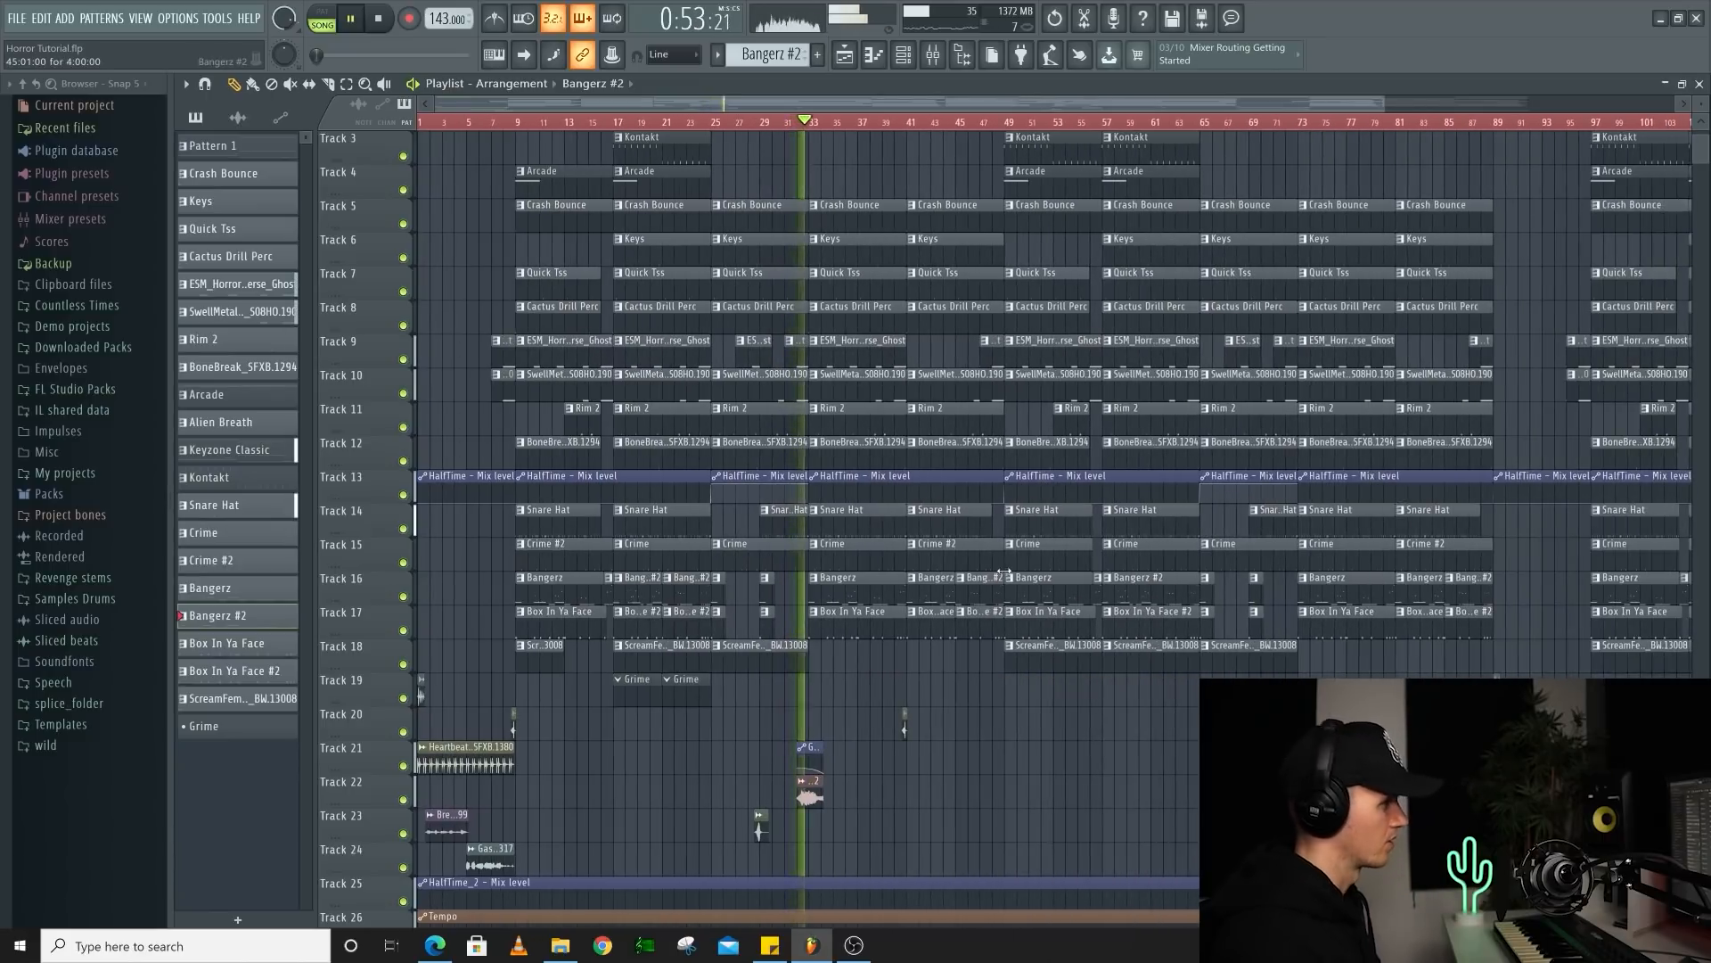
Examine the knife scrape clip on track 20 that leads into bar 41
scroll(1001, 570, "up", 2)
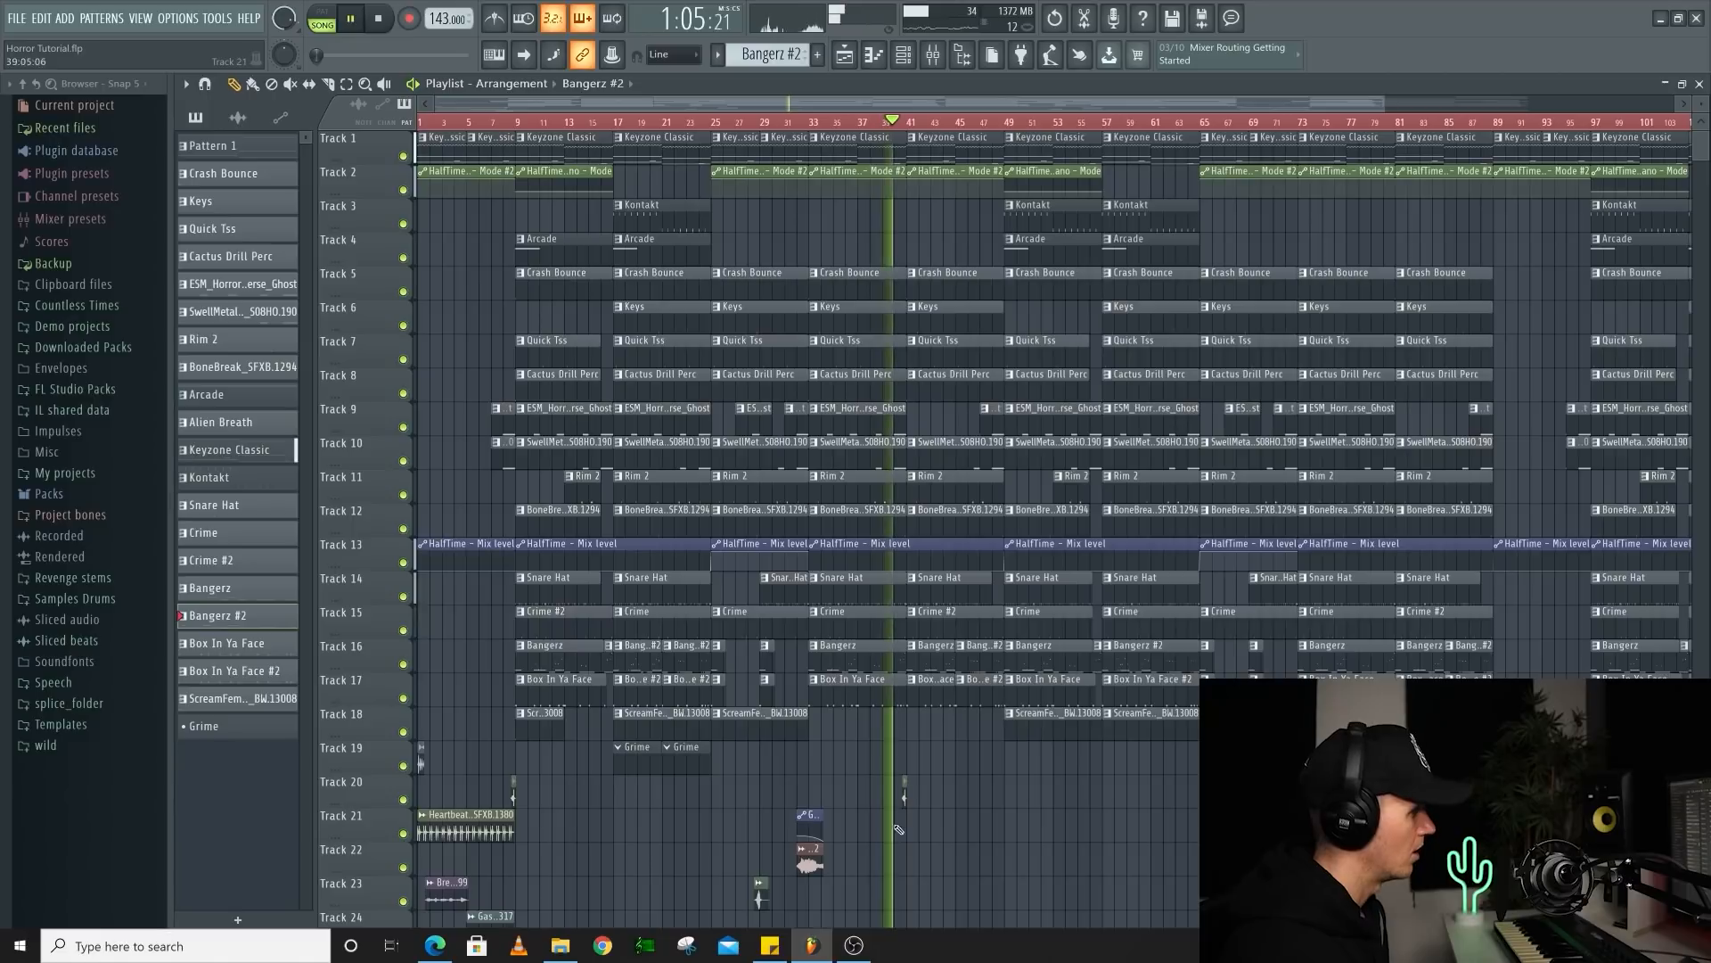
scroll(918, 802, "up", 5)
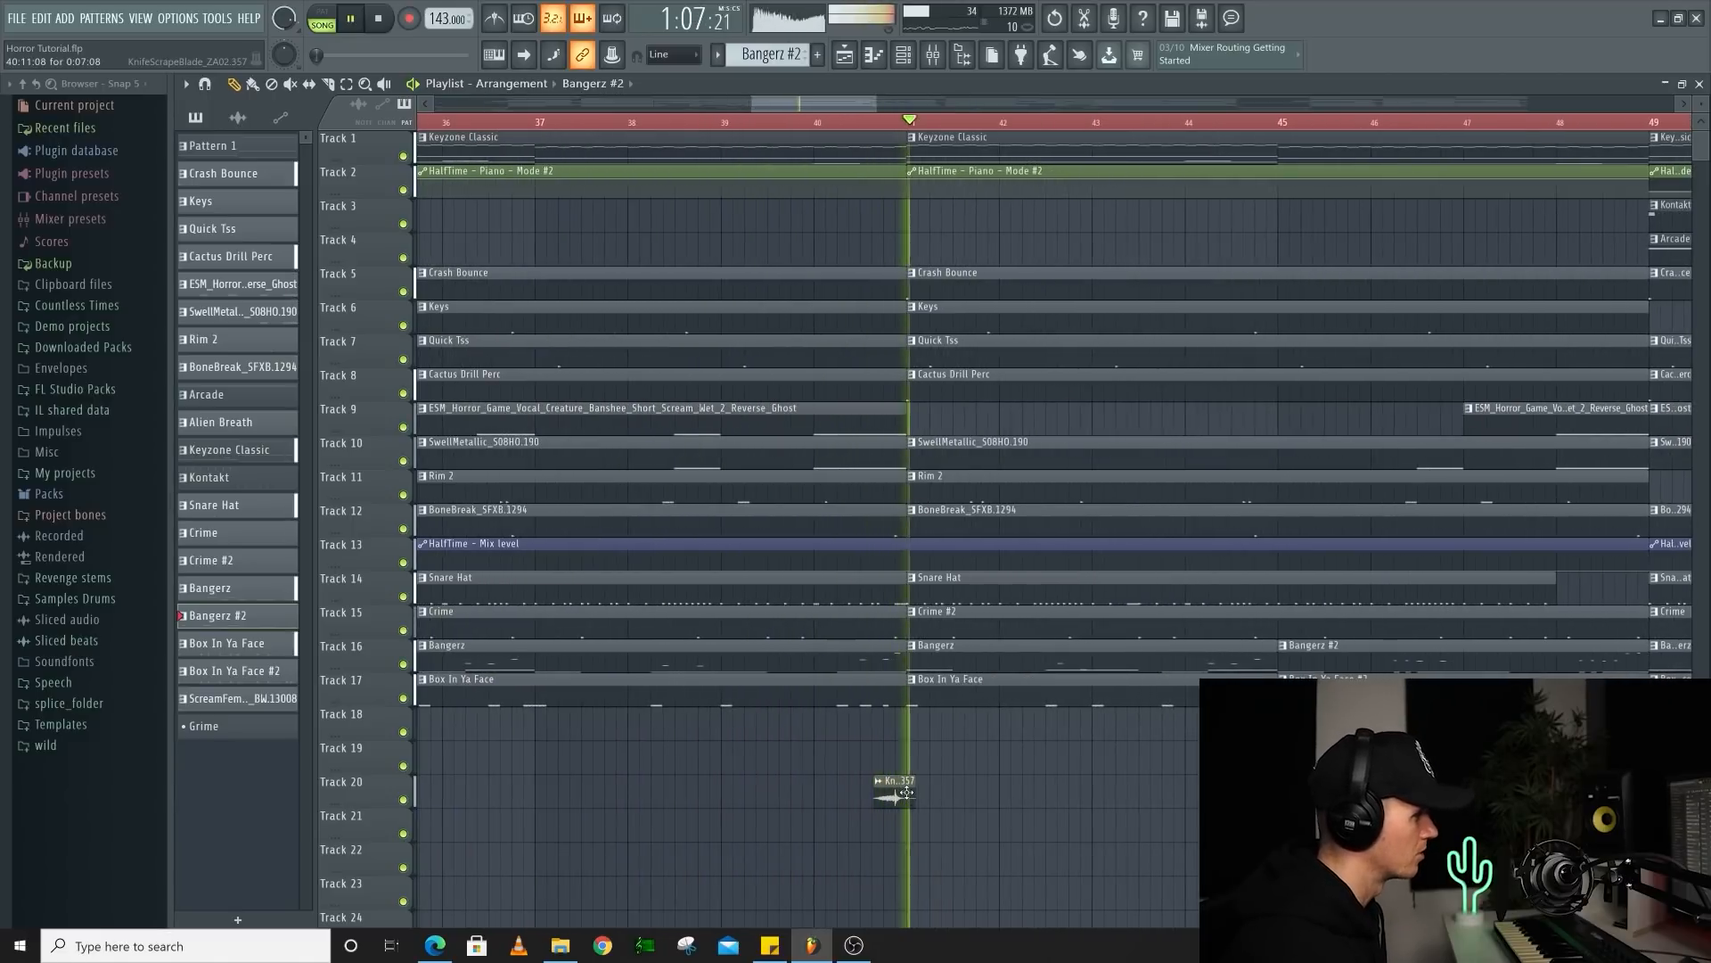
scroll(908, 791, "down", 5)
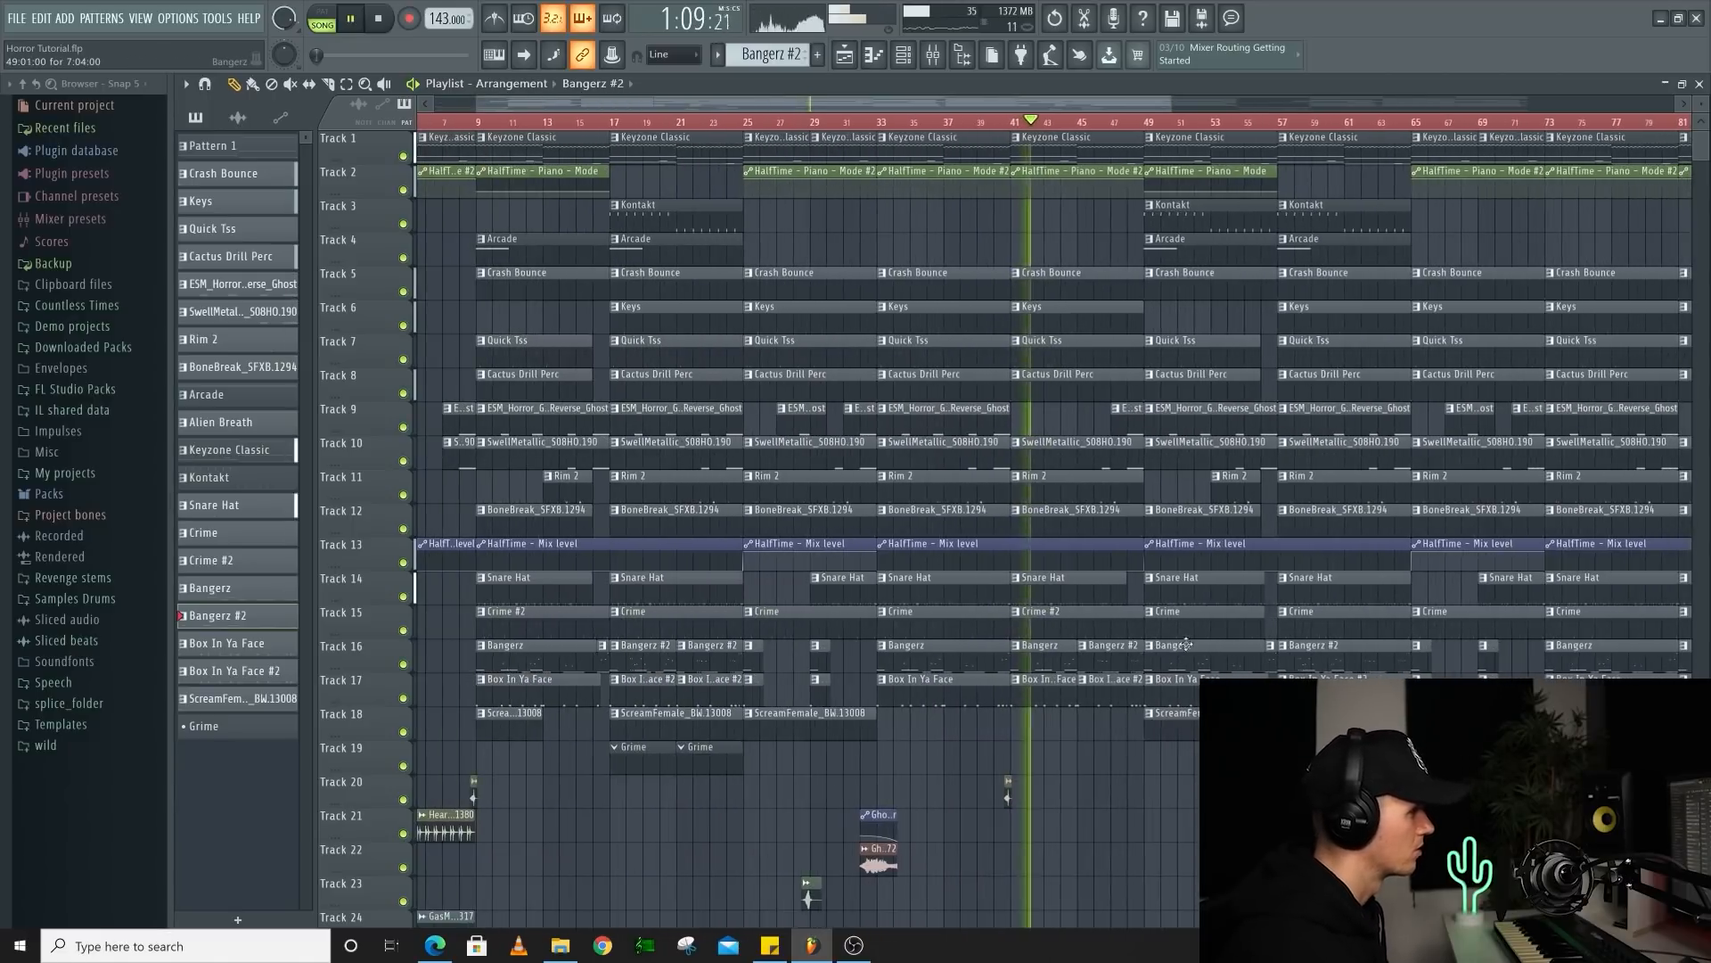
Review the second half of the arrangement from bar 49, comparing the Bangerz and Bangerz #2 clips across sections
scroll(1141, 634, "down", 3)
scroll(1131, 637, "up", 2)
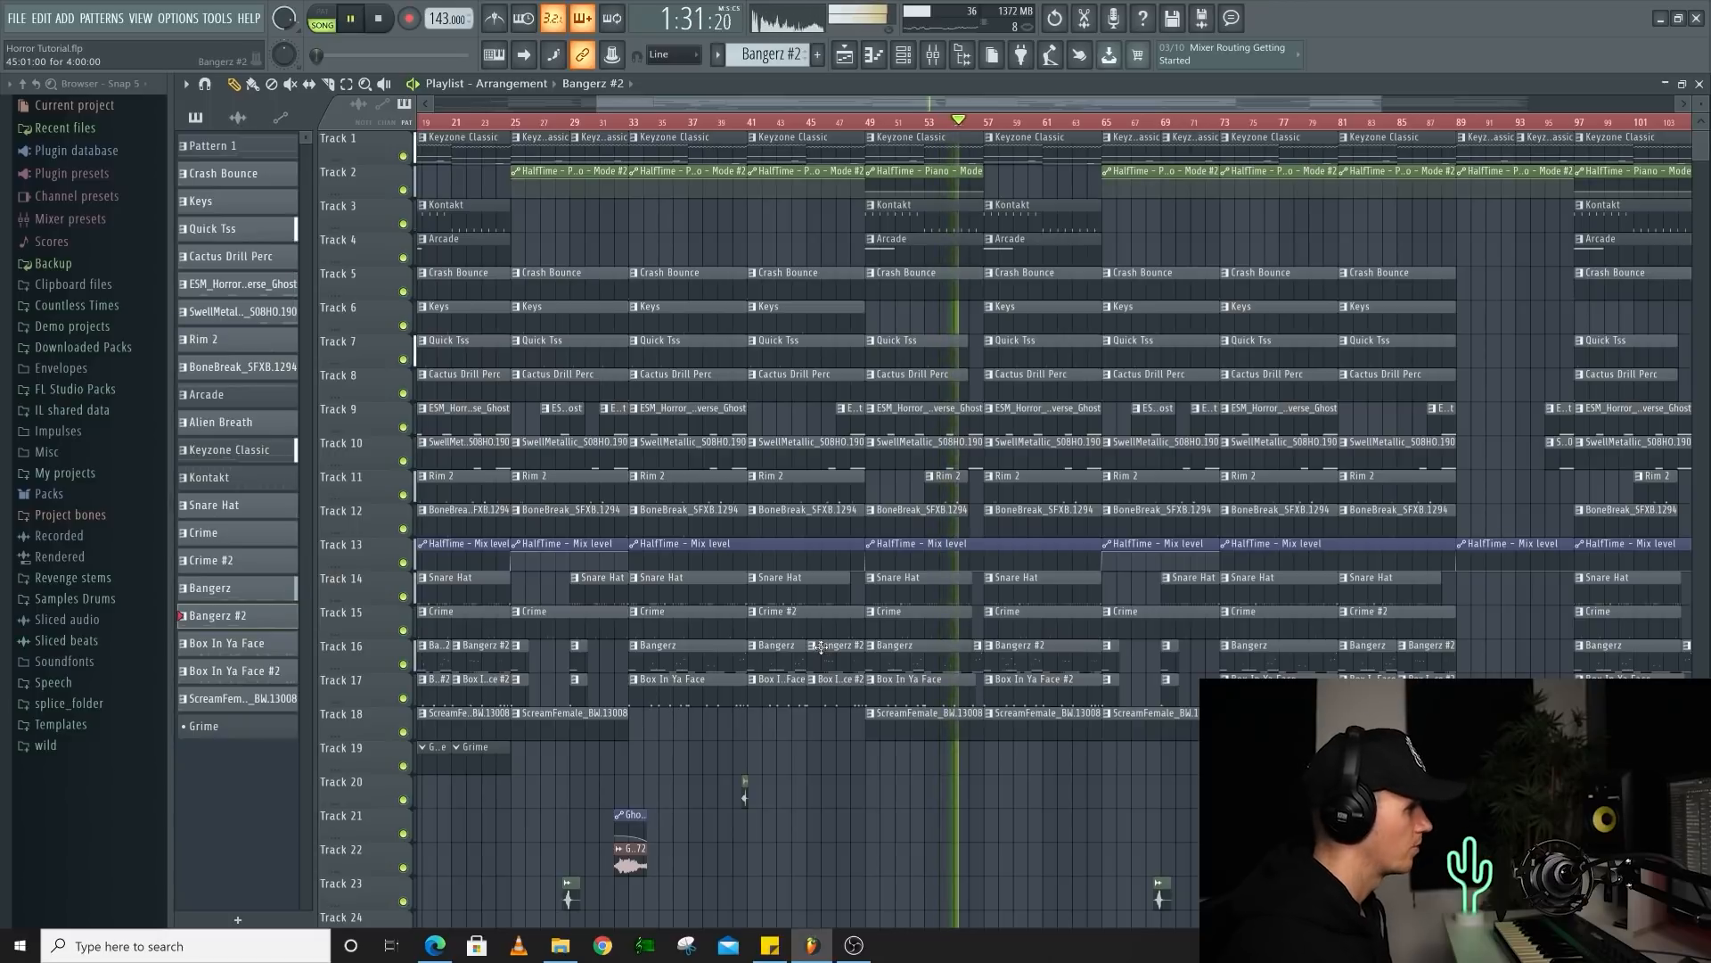
scroll(821, 656, "down", 3, "ctrl")
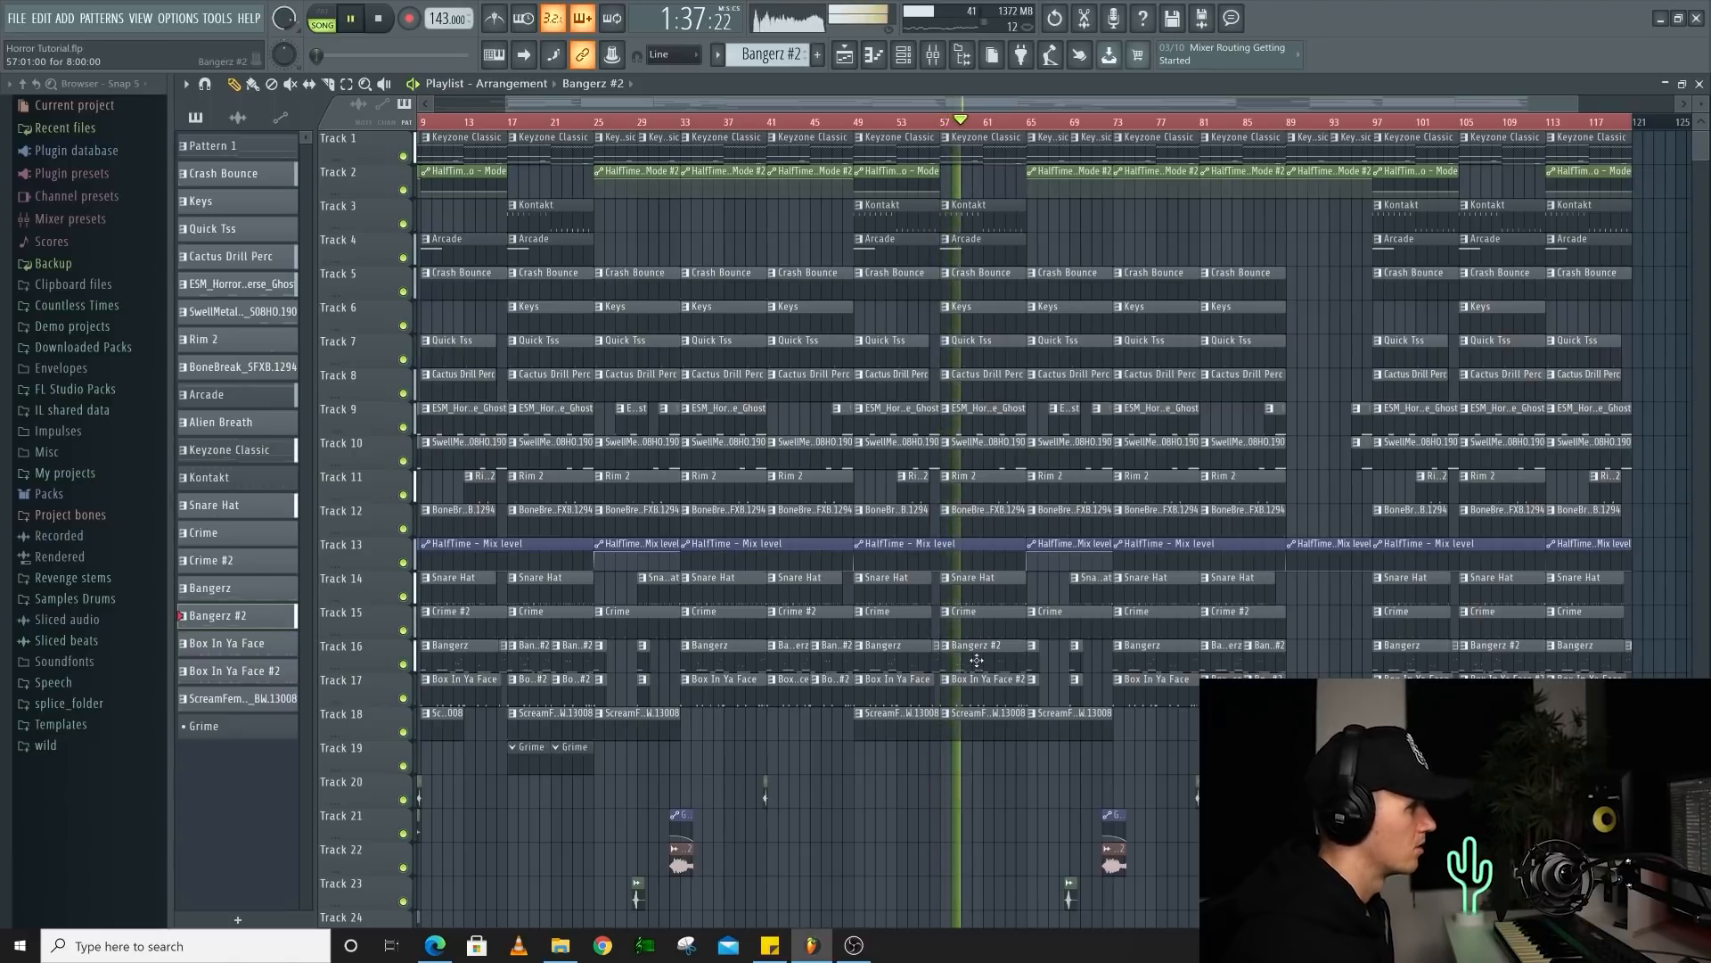
scroll(977, 660, "up", 2)
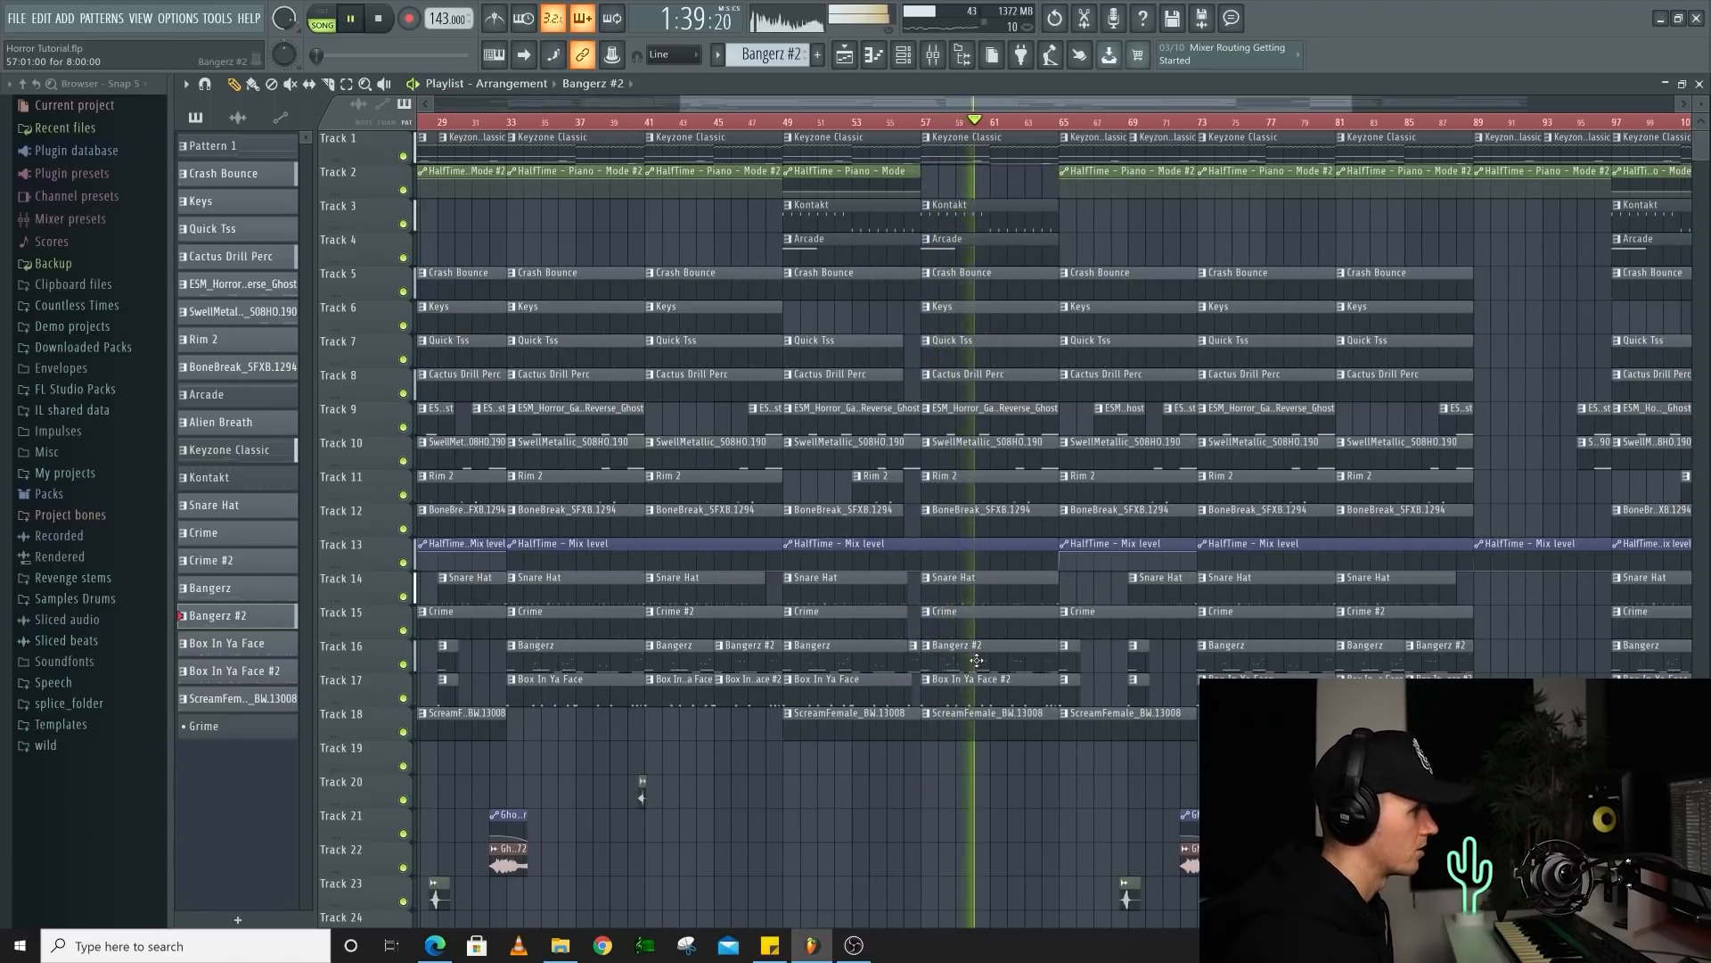
scroll(979, 659, "down", 2)
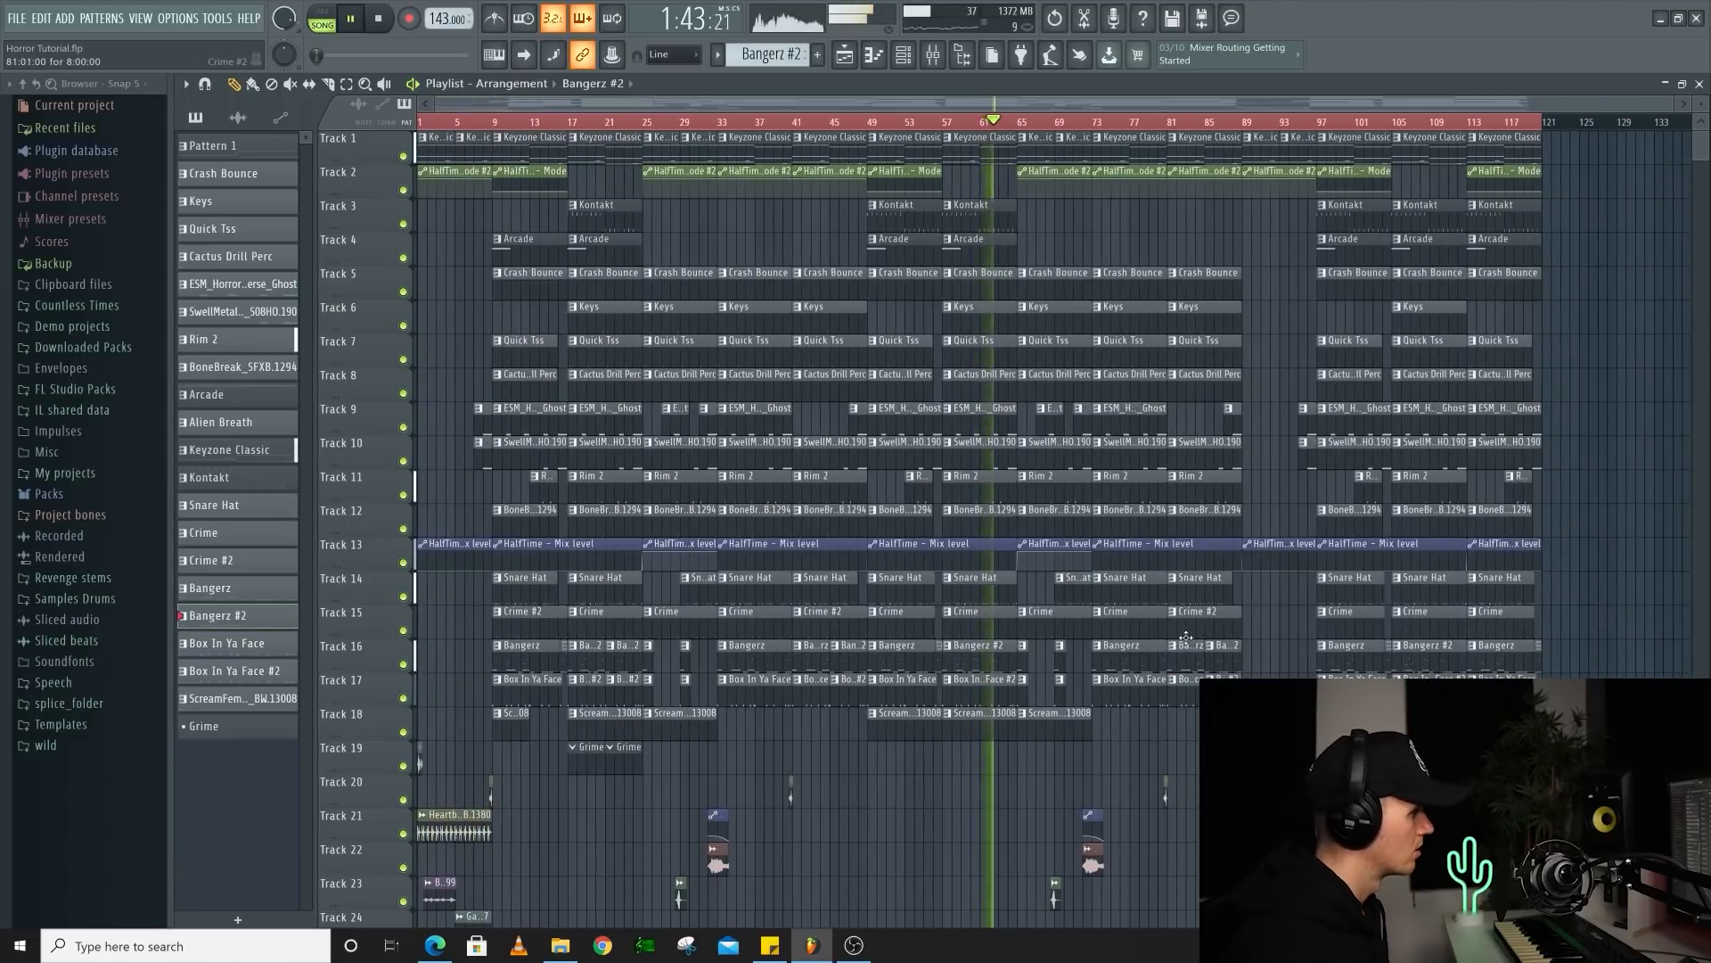
scroll(1186, 639, "up", 2)
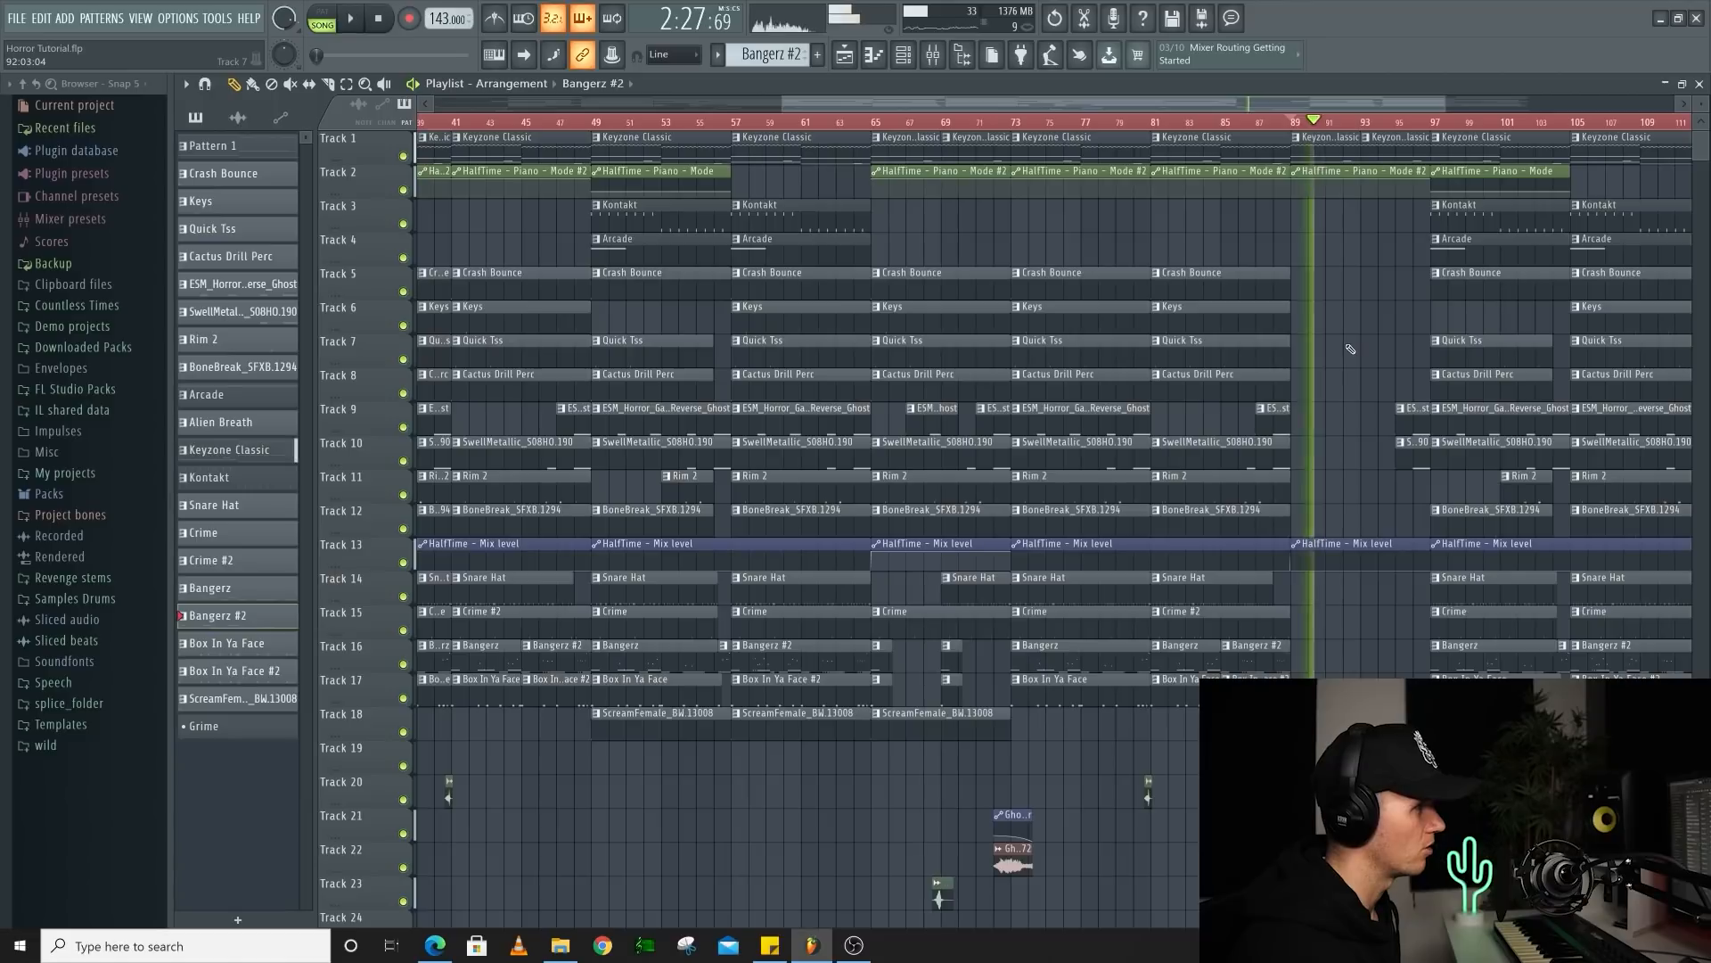
Pause to examine the intro-style break at bars 89 to 97, and resume playback from bar 109
key("space")
scroll(1348, 349, "down", 4)
scroll(1485, 330, "up", 4)
mouse_move(1701, 105)
left_mouse_down()
mouse_move(1701, 143)
mouse_move(1700, 125)
left_mouse_up()
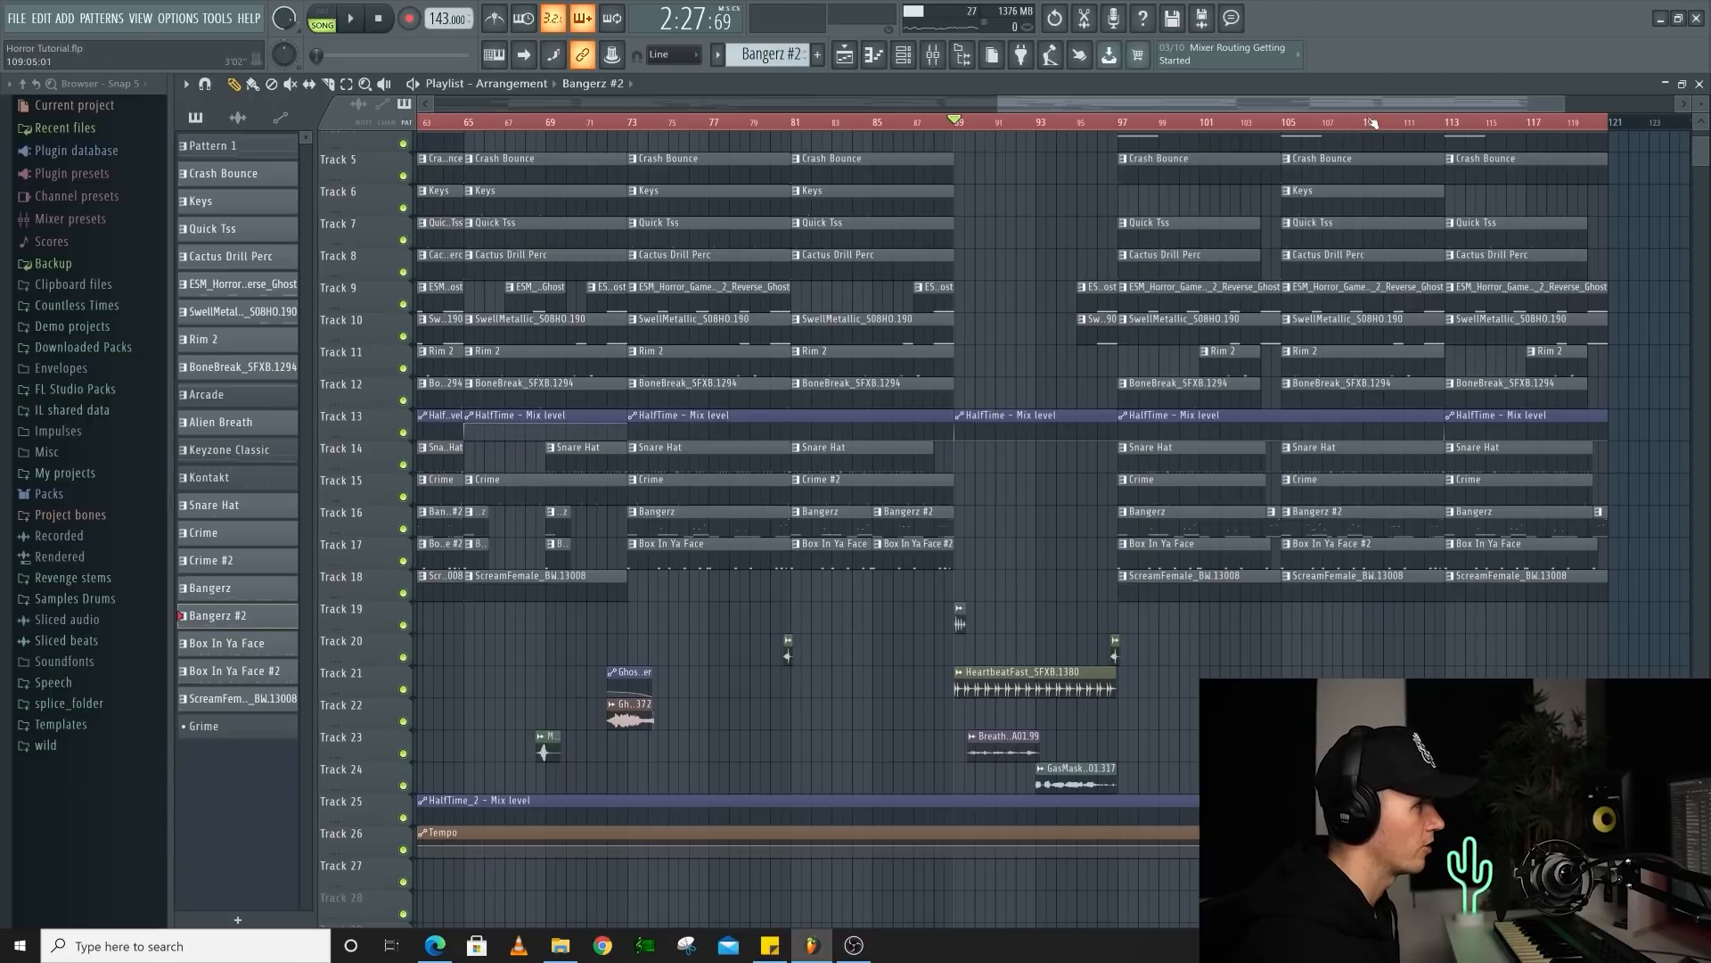
scroll(1370, 148, "down", 4)
key("space")
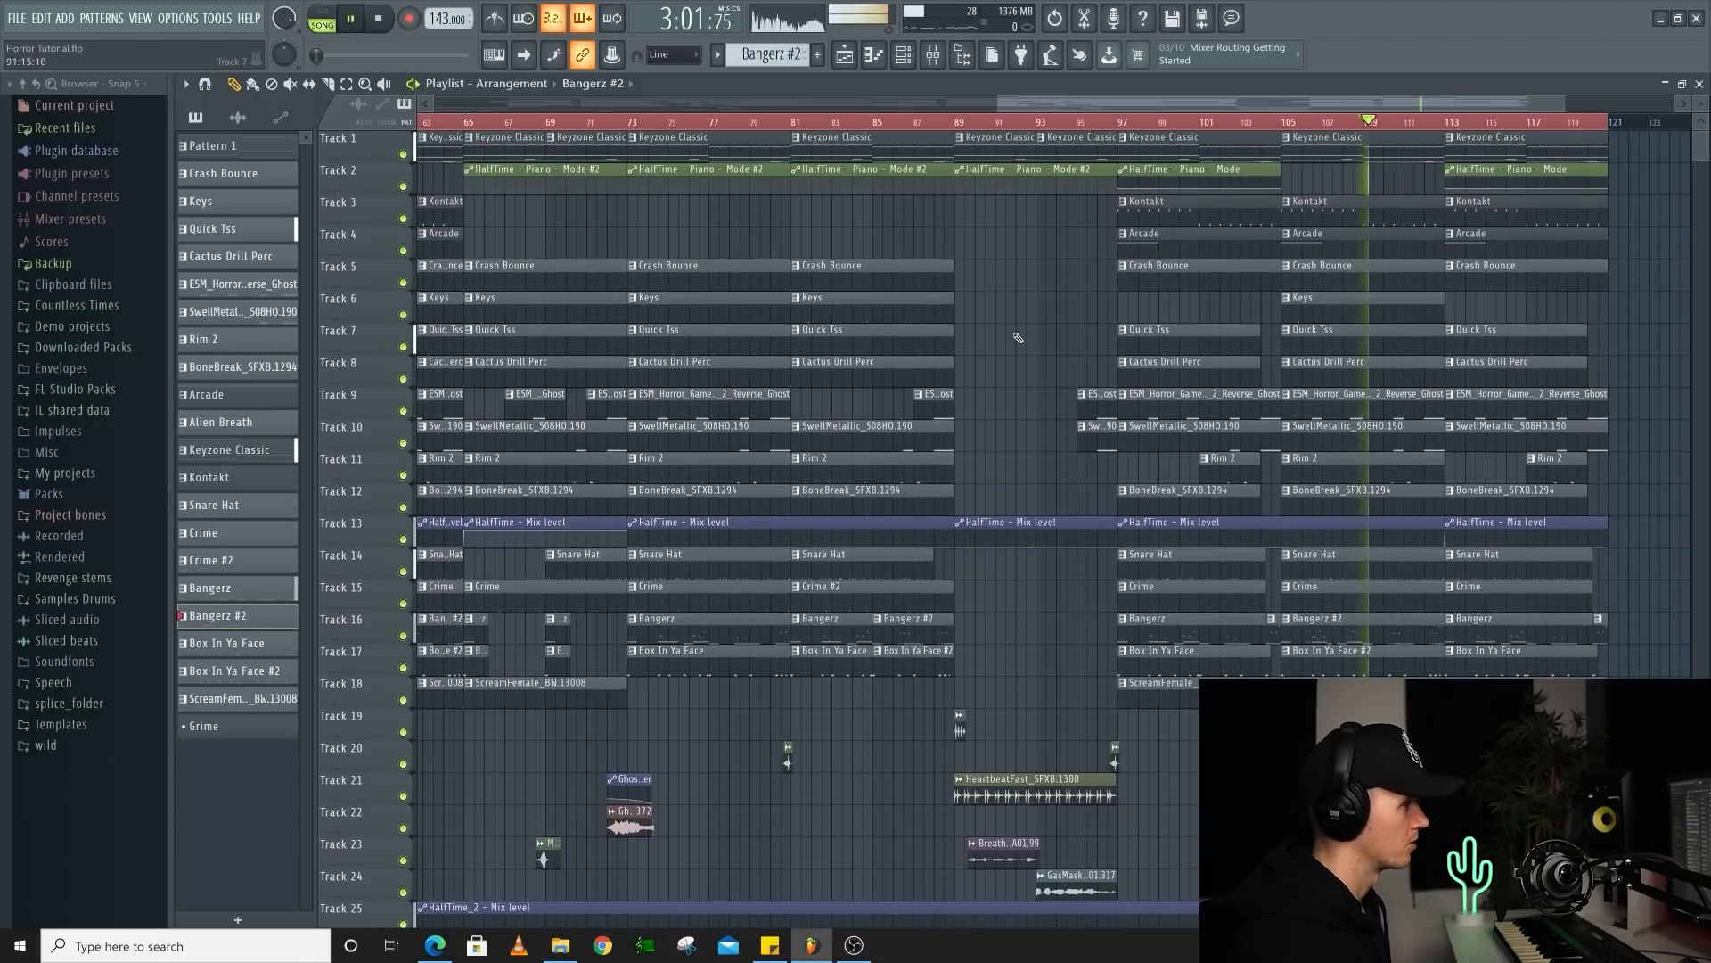
Listen to the outro from bar 113 and examine the HalfTime_2 mix-level and Tempo automation on tracks 25 and 26
scroll(1370, 248, "up", 4)
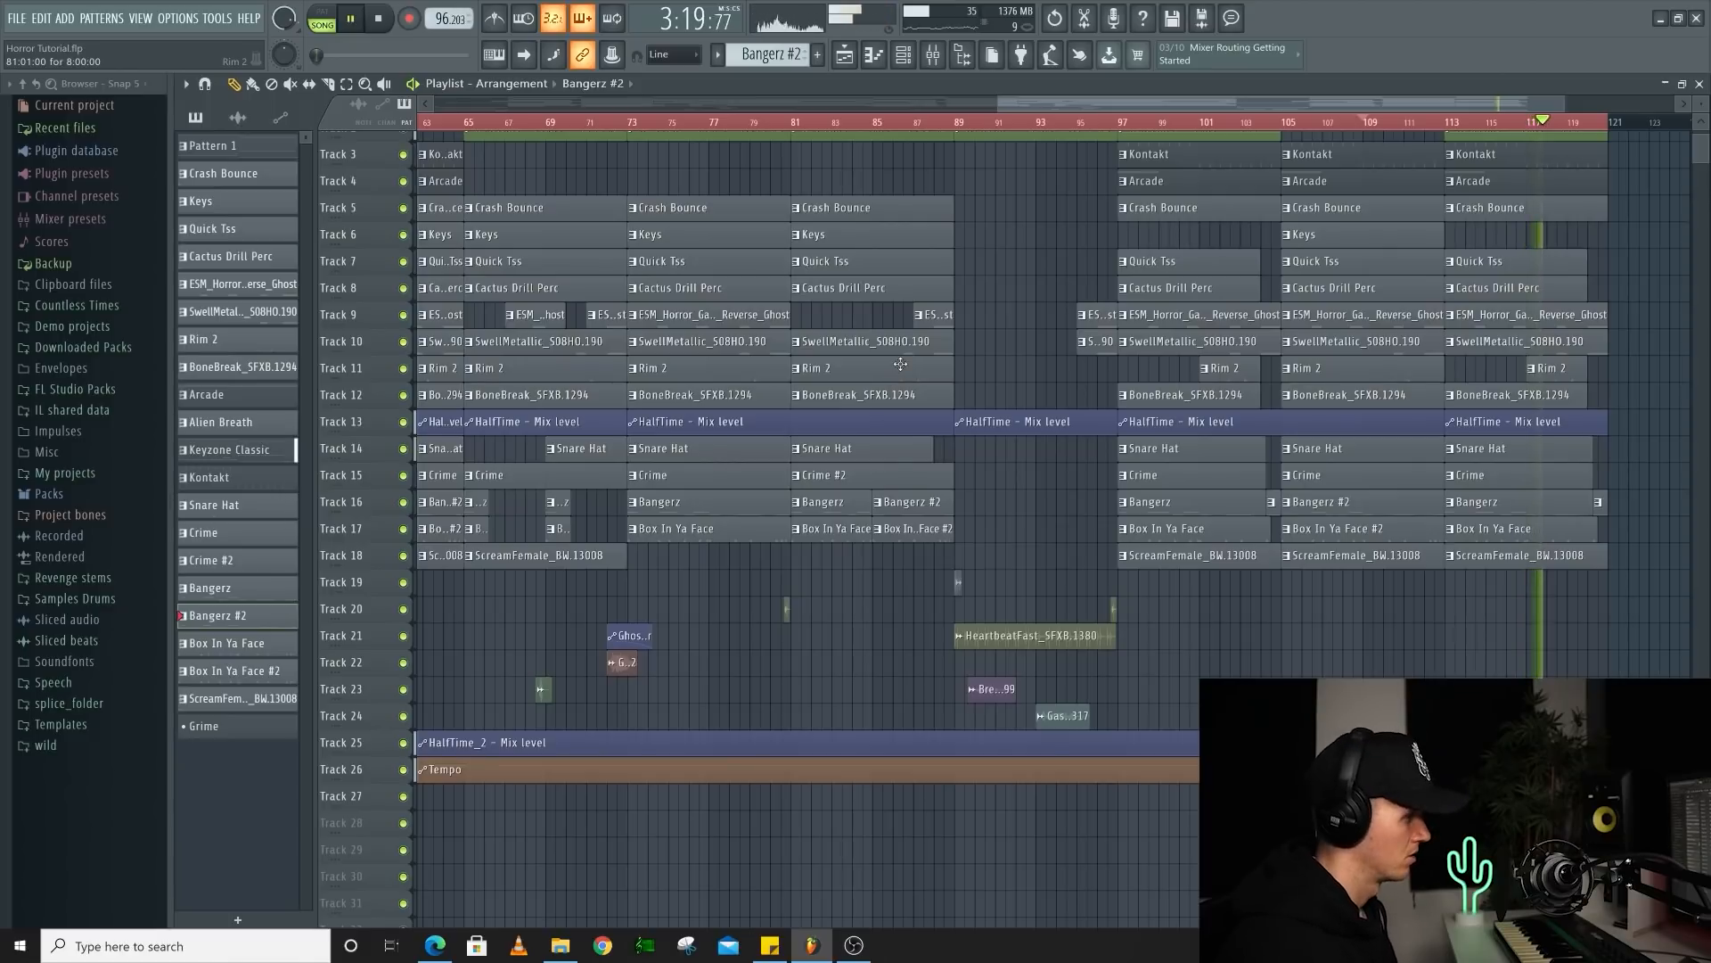
scroll(1050, 482, "up", 1)
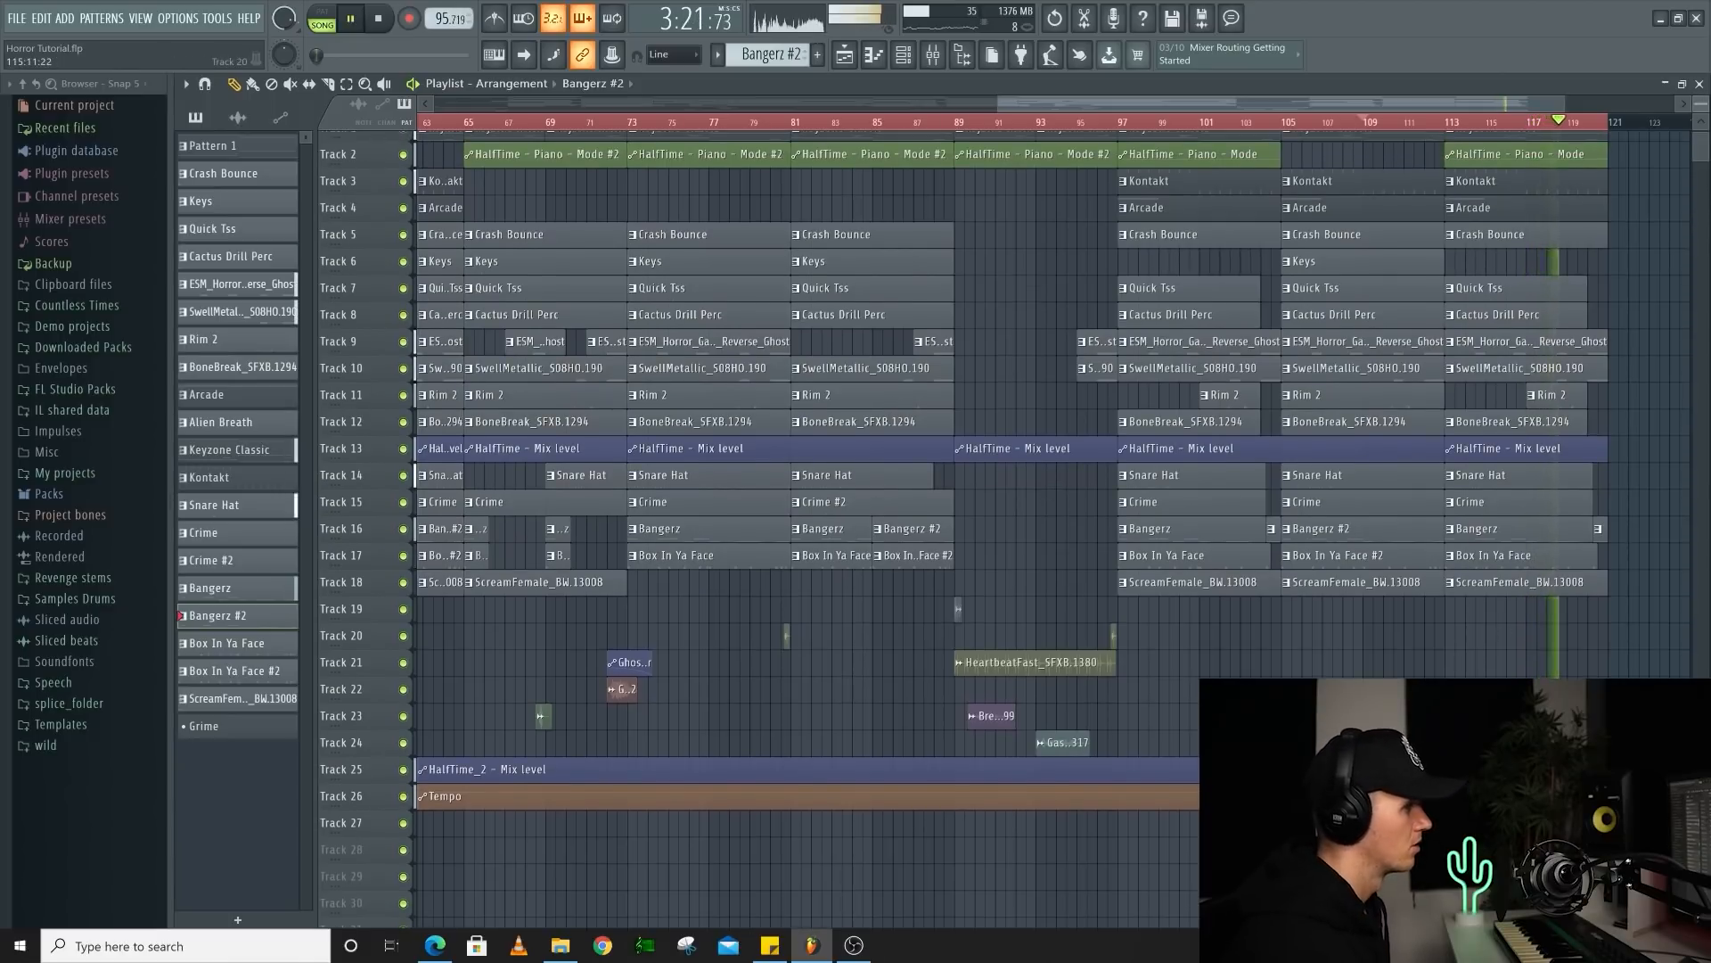
scroll(602, 659, "up", 4)
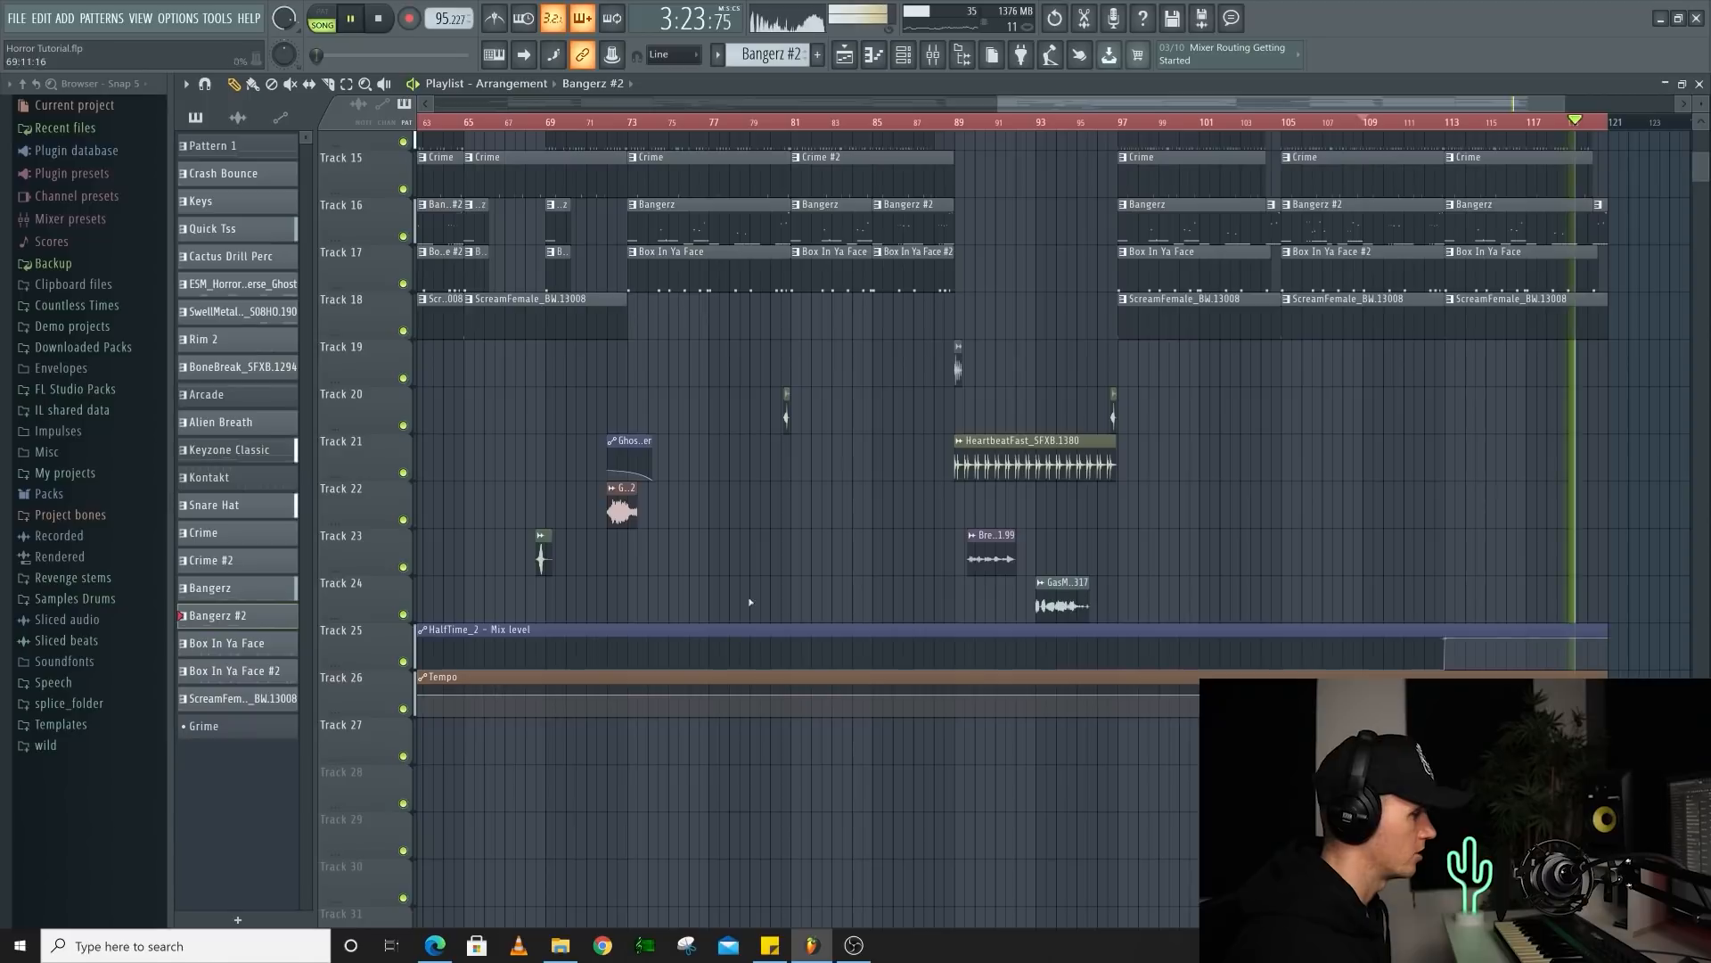
scroll(1396, 356, "down", 3)
scroll(1300, 428, "up", 5)
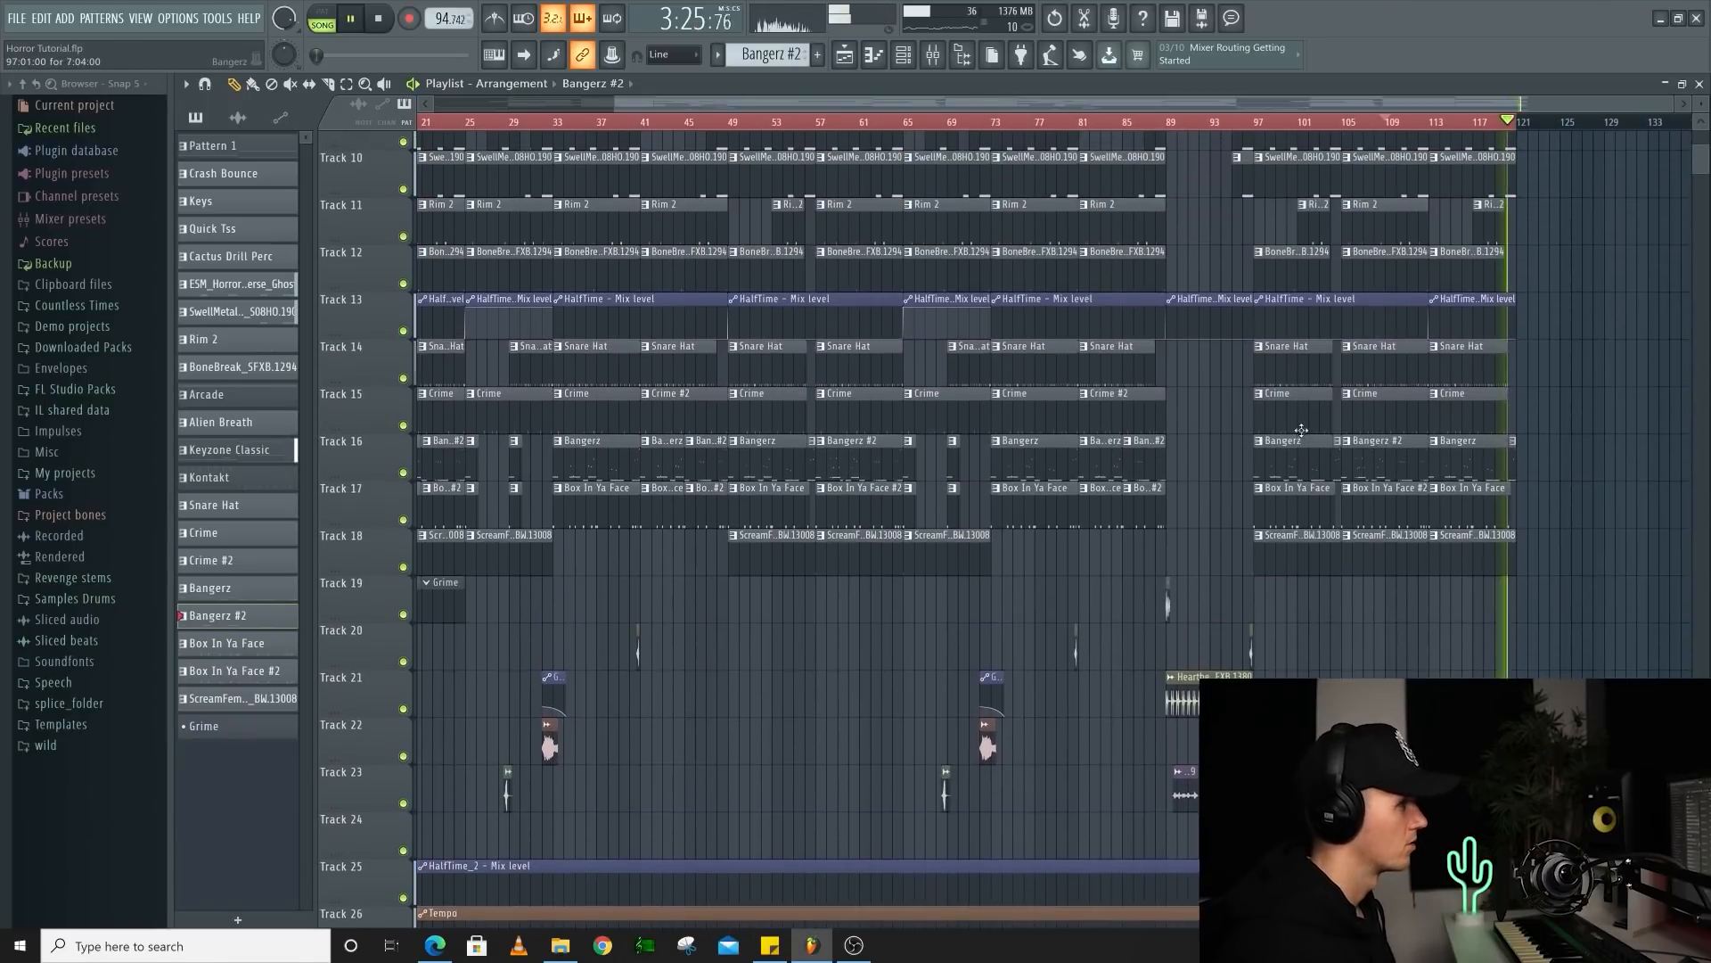
scroll(1301, 430, "up", 3)
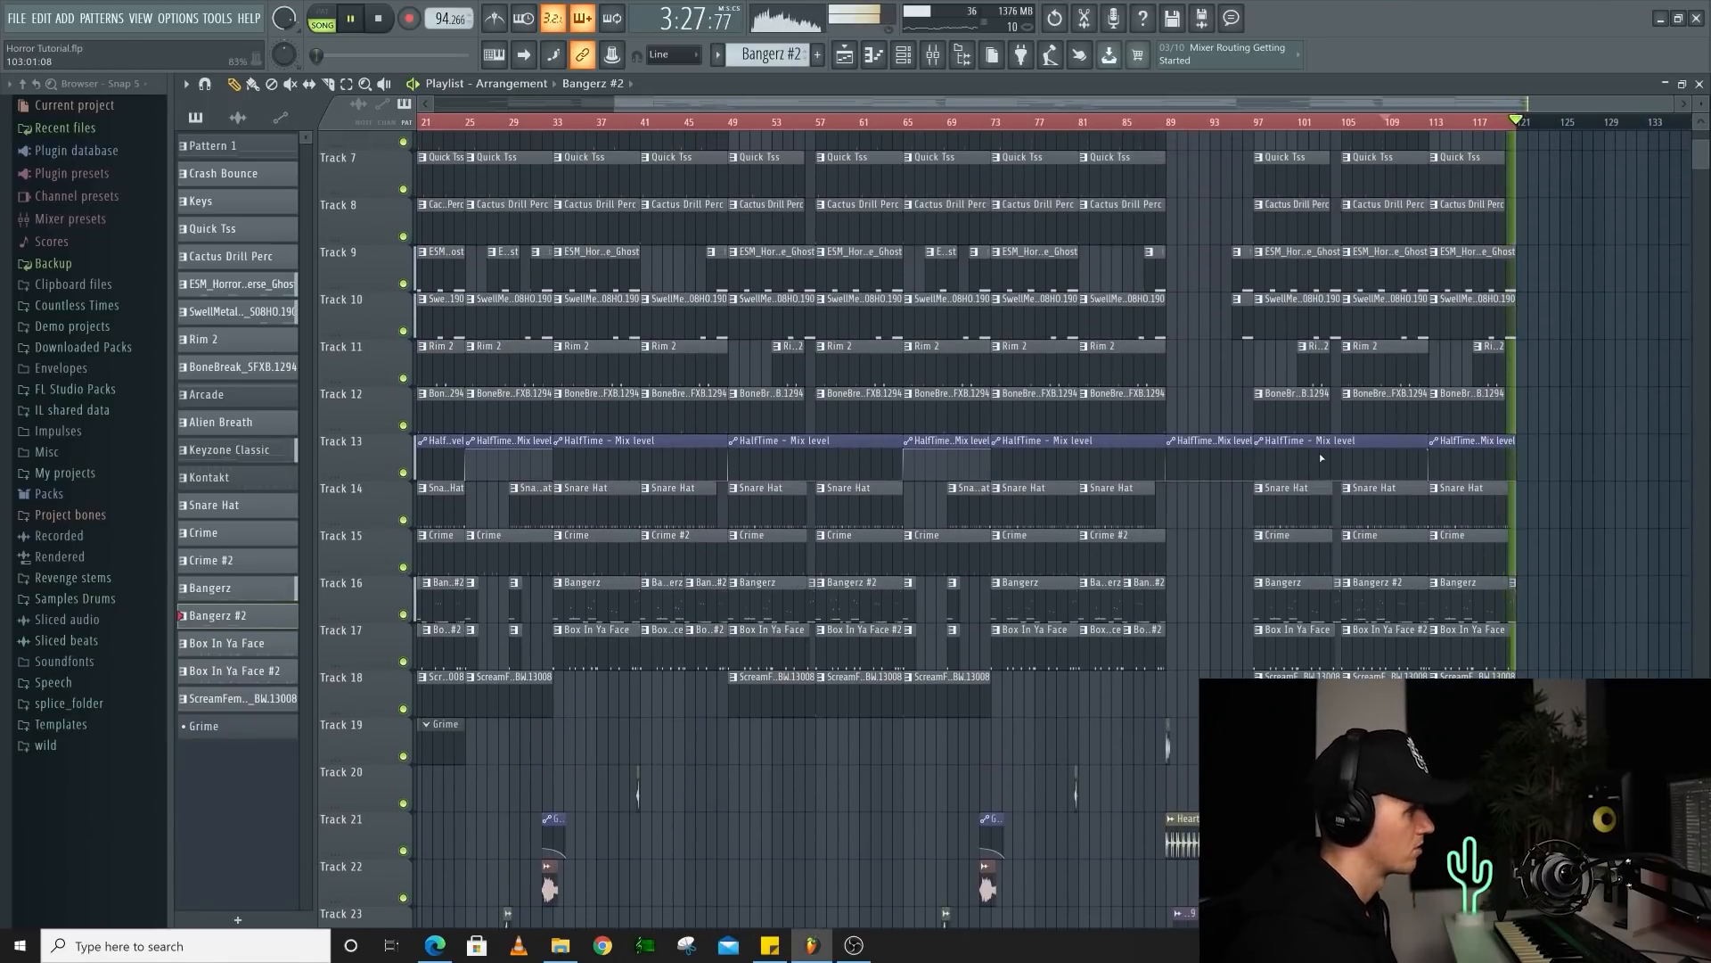